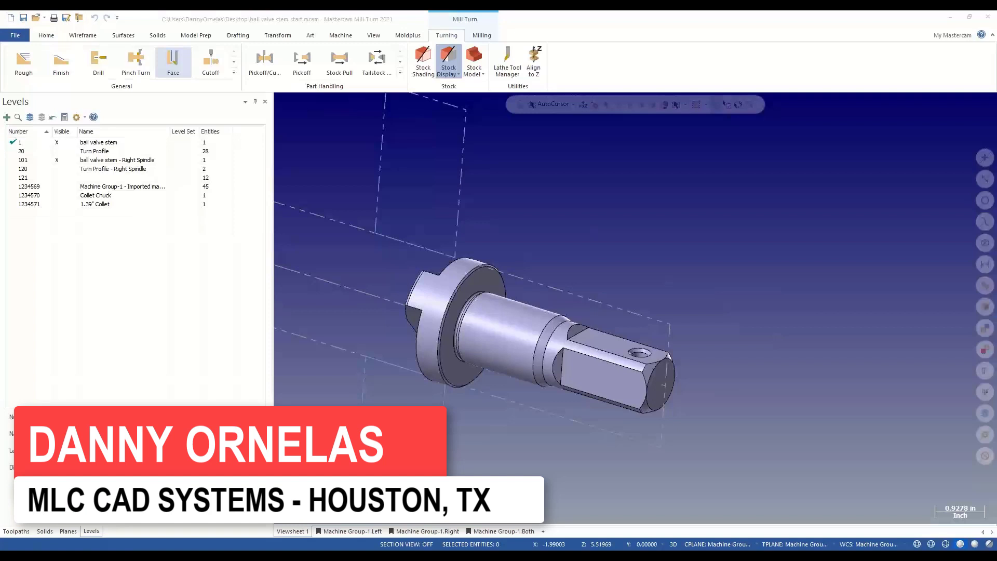
Examine the ball valve stem from several angles, including the Machine Group-1 view of both spindles
scroll(374, 355, up, 4)
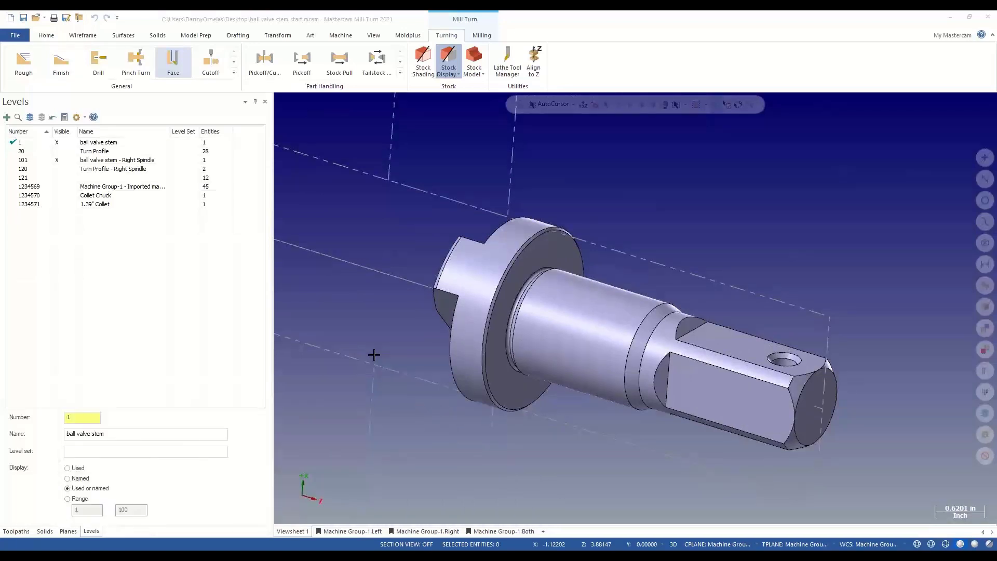
click(21, 529)
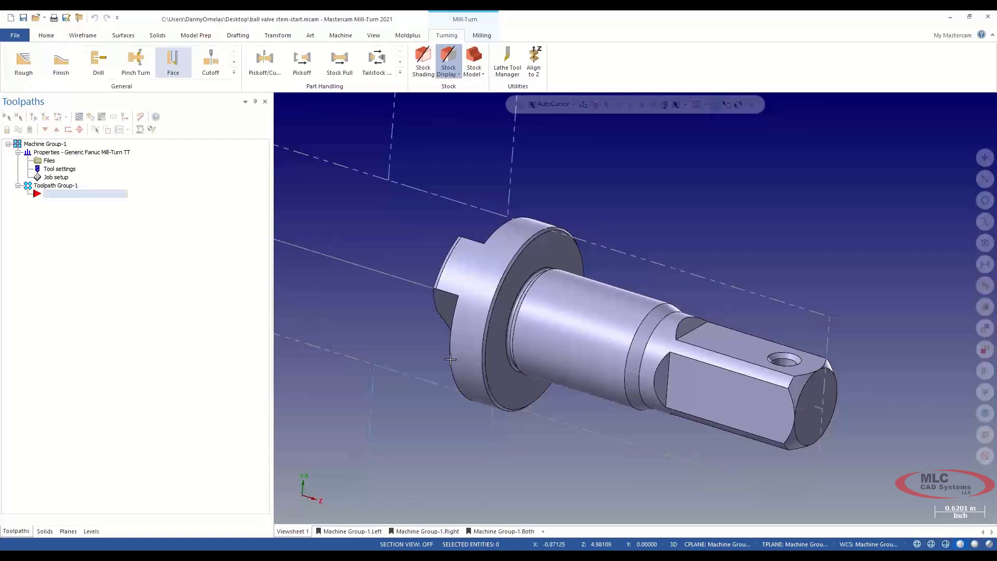
mouse_move(458, 358)
middle_down()
mouse_move(611, 351)
mouse_move(668, 401)
mouse_move(431, 408)
mouse_move(555, 387)
mouse_move(520, 310)
mouse_move(589, 291)
middle_up()
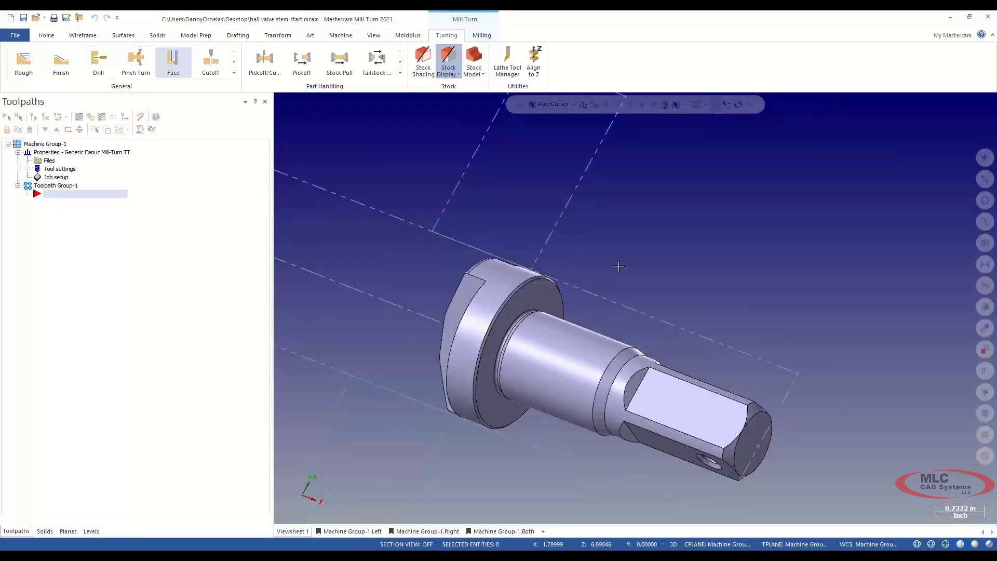
mouse_move(618, 266)
middle_down()
mouse_move(603, 290)
mouse_move(628, 243)
middle_up()
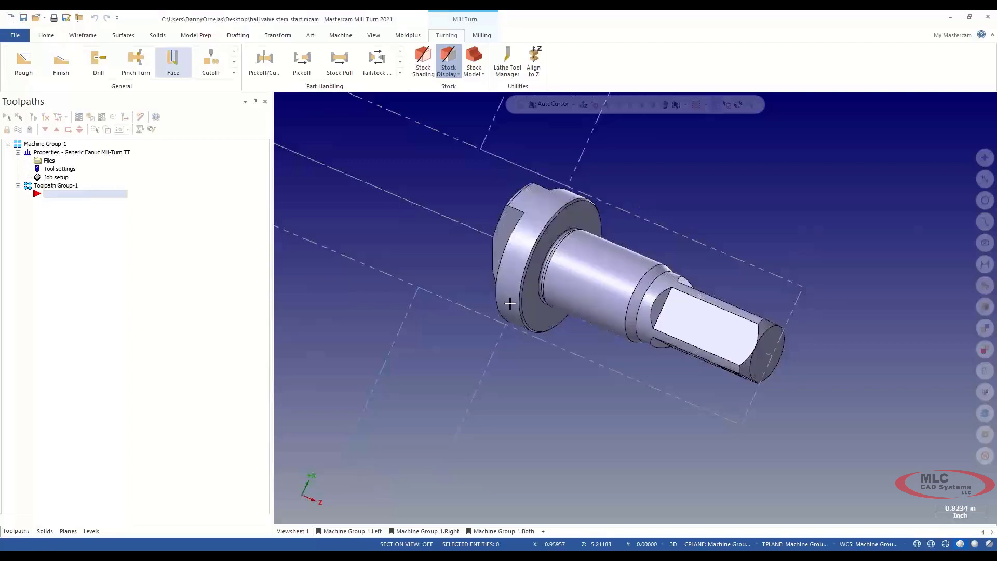
mouse_move(566, 305)
middle_down()
mouse_move(652, 360)
mouse_move(772, 339)
mouse_move(659, 223)
mouse_move(544, 316)
mouse_move(543, 212)
mouse_move(498, 323)
middle_up()
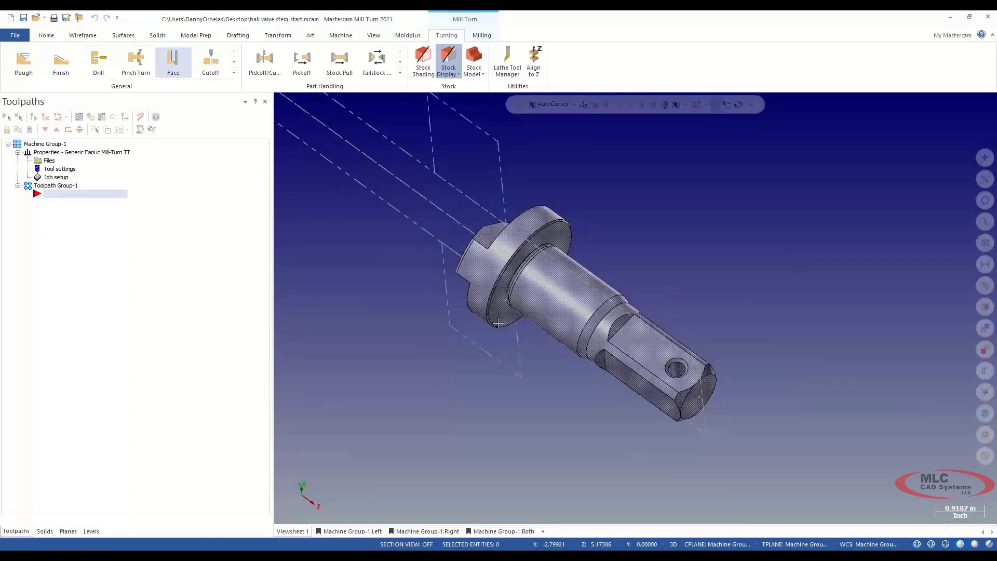
mouse_move(498, 324)
middle_down()
mouse_move(511, 343)
mouse_move(411, 486)
middle_up()
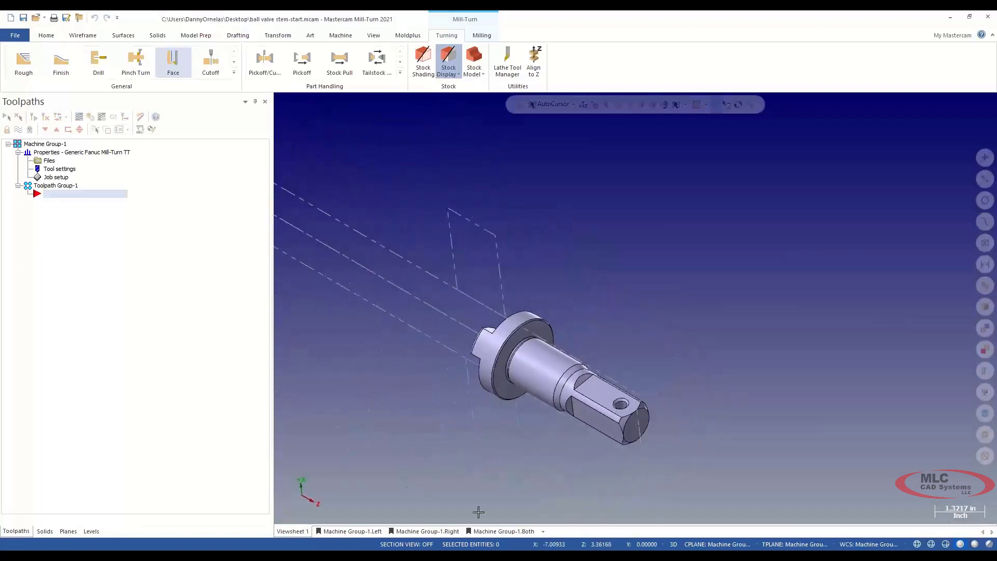
click(486, 531)
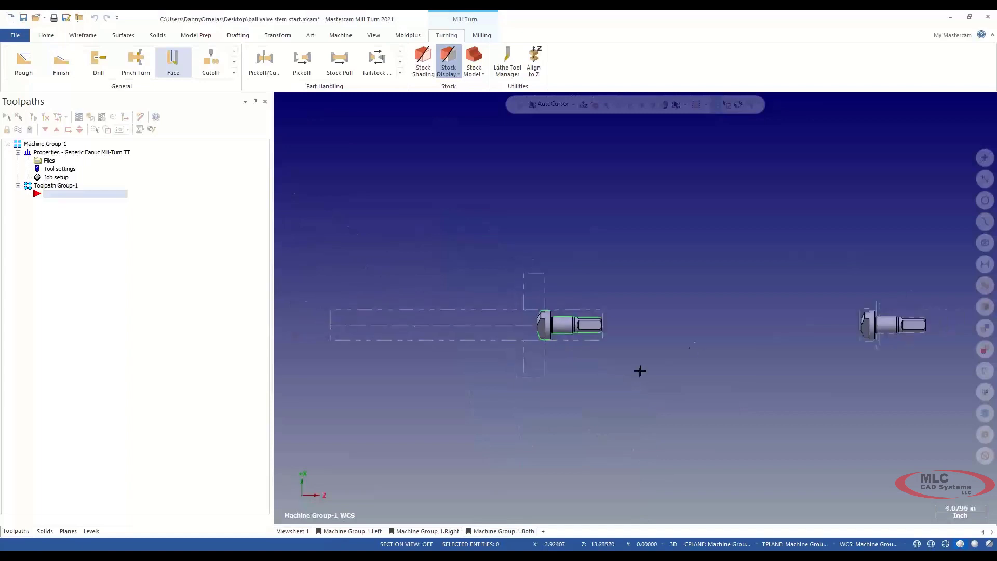
scroll(821, 311, up, 3)
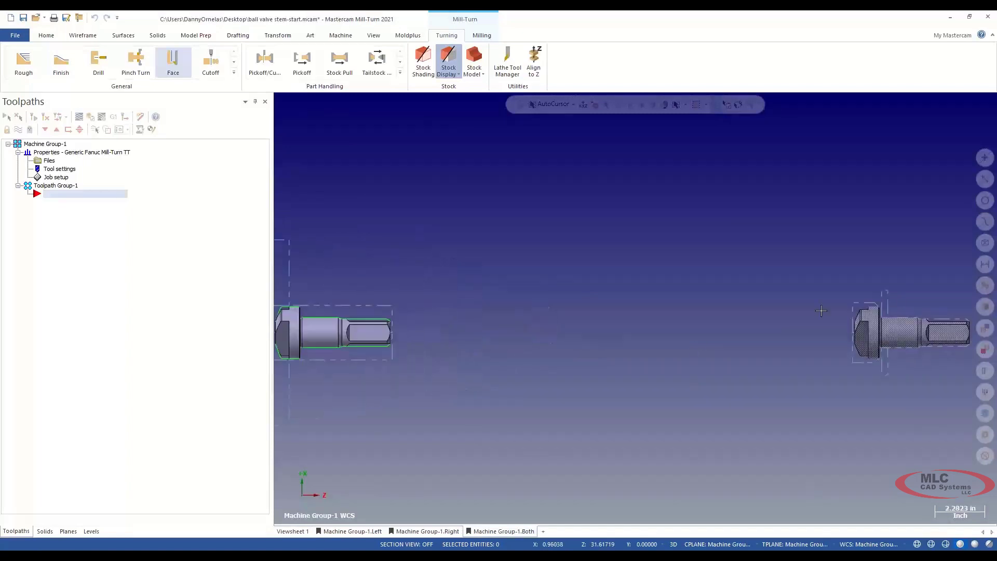
scroll(805, 312, down, 1)
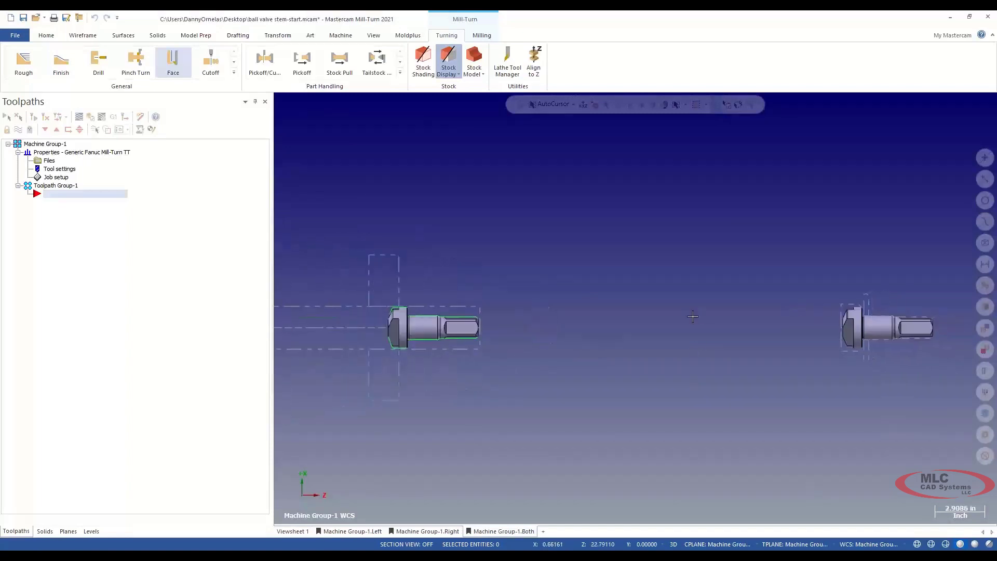
Switch to the Machine Group-1.Left view and hide the Turn Profile level
click(359, 532)
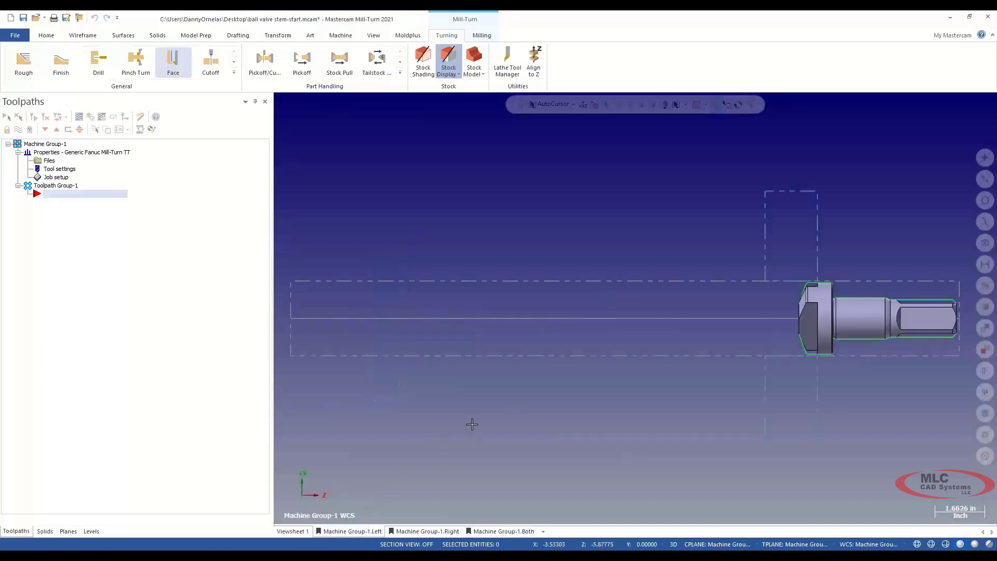
middle_drag(471, 423, 417, 417)
scroll(523, 377, up, 2)
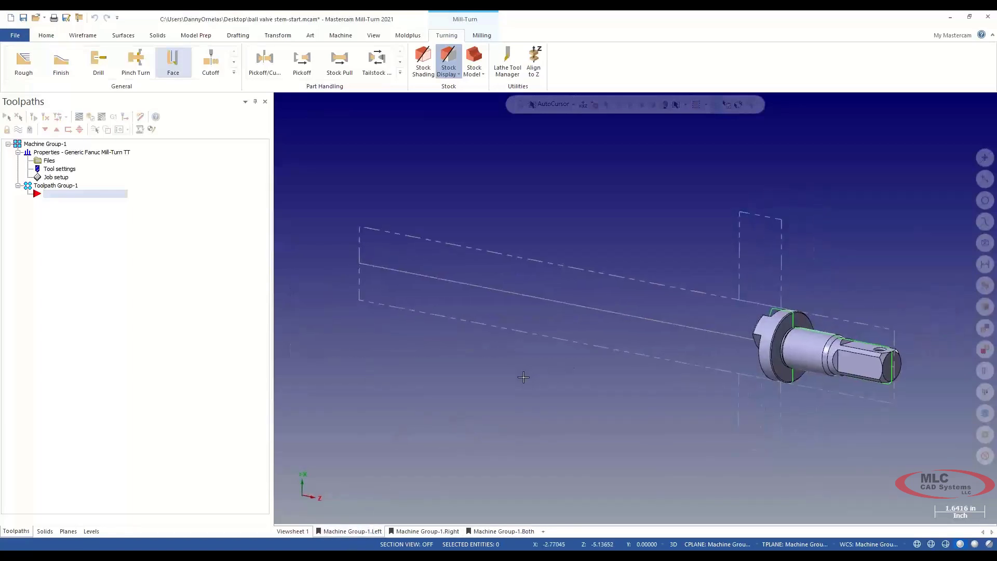
scroll(522, 377, down, 1)
key(F1)
click(653, 271)
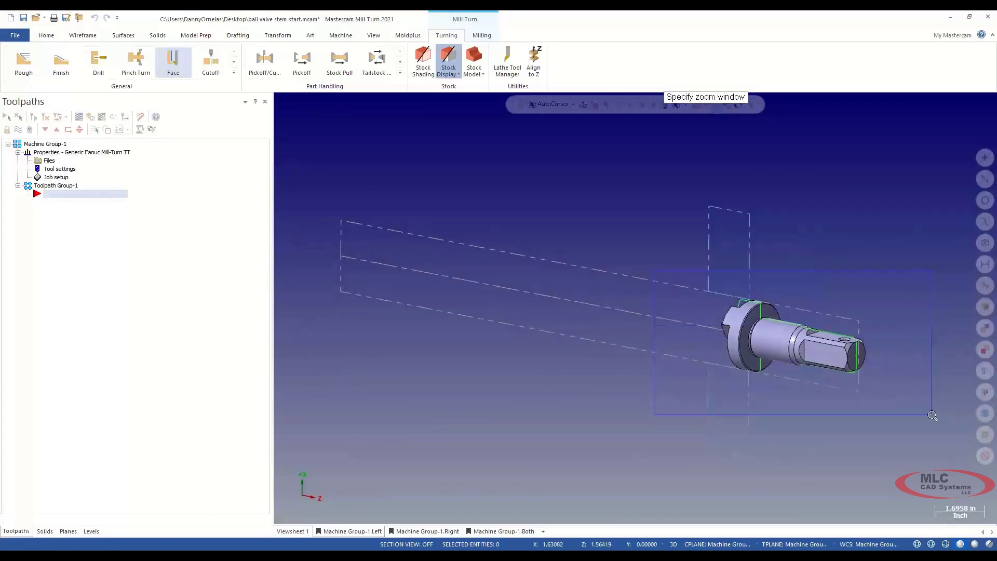
click(931, 416)
middle_drag(607, 385, 553, 377)
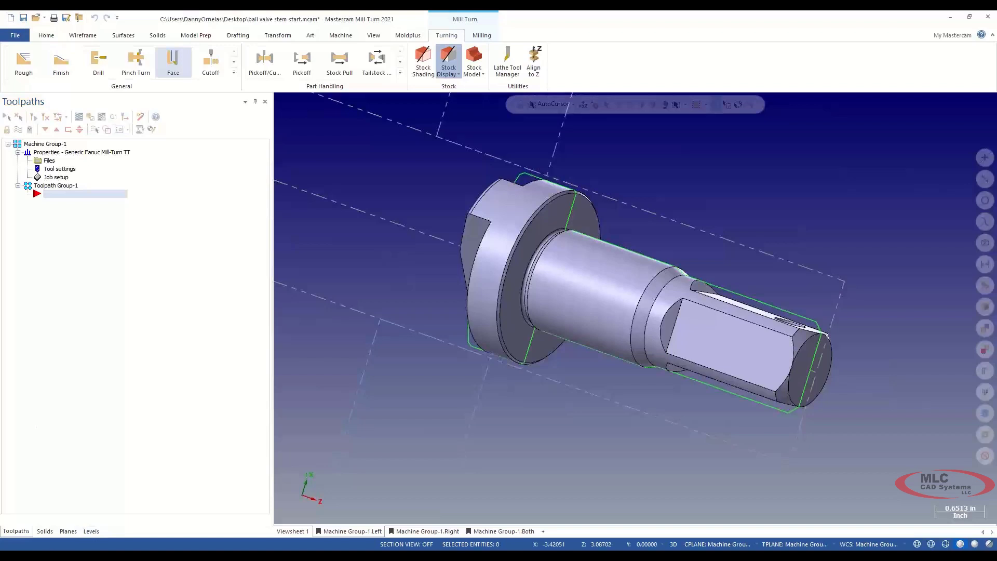
click(91, 531)
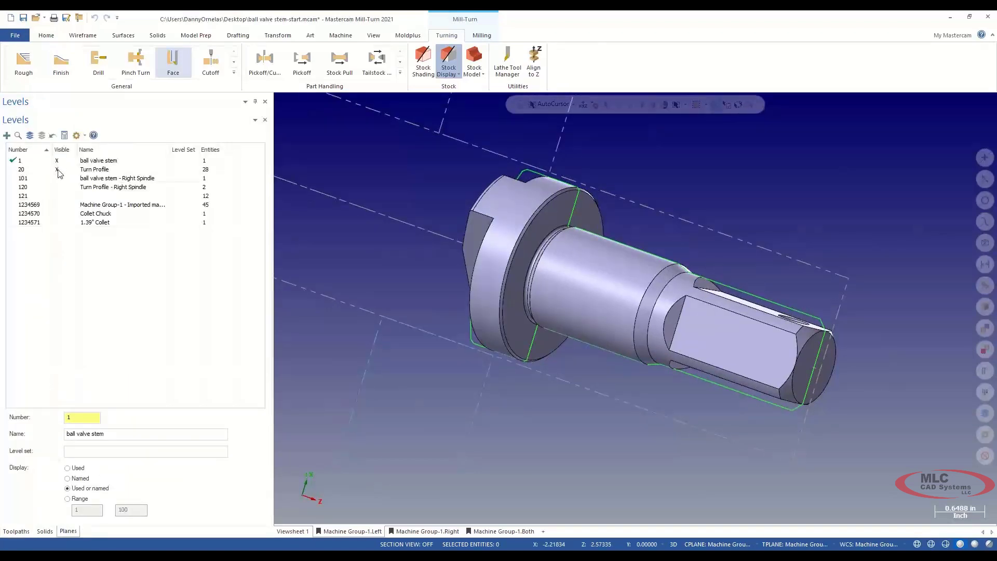
click(57, 170)
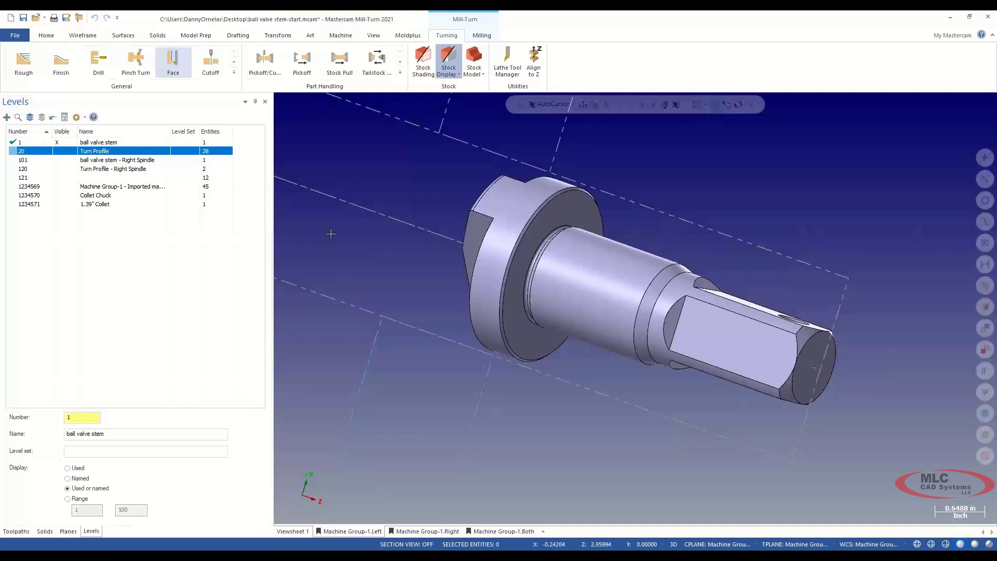
click(17, 531)
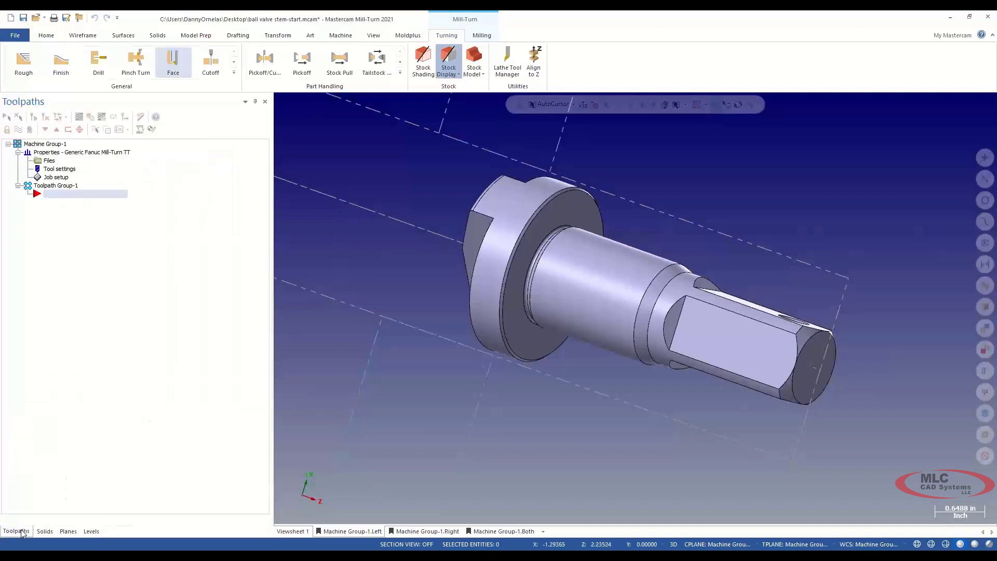
Start a Face toolpath on the stem and check its axis combination and spindle origin options without changing them
right_click(399, 234)
click(421, 288)
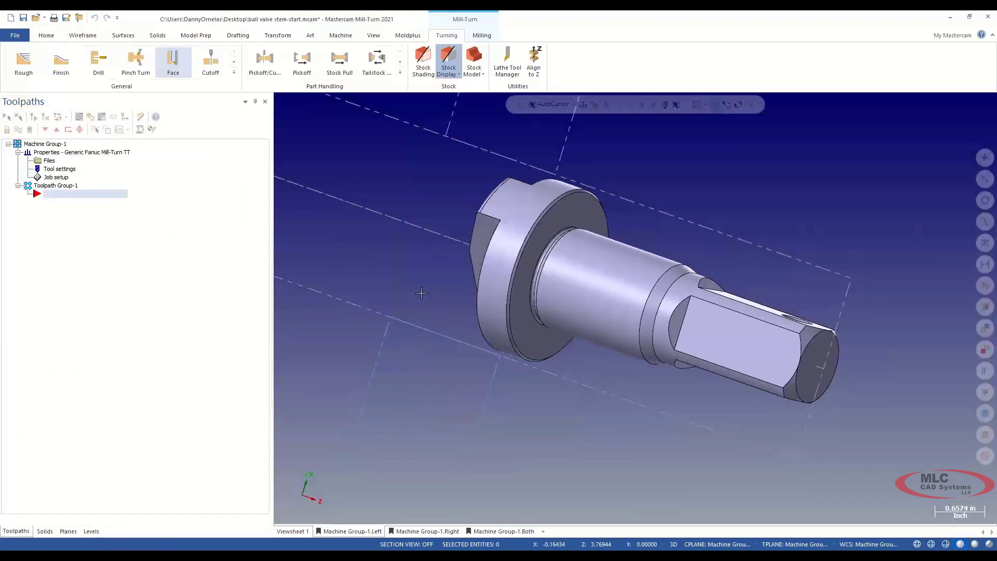
key(F1)
click(786, 252)
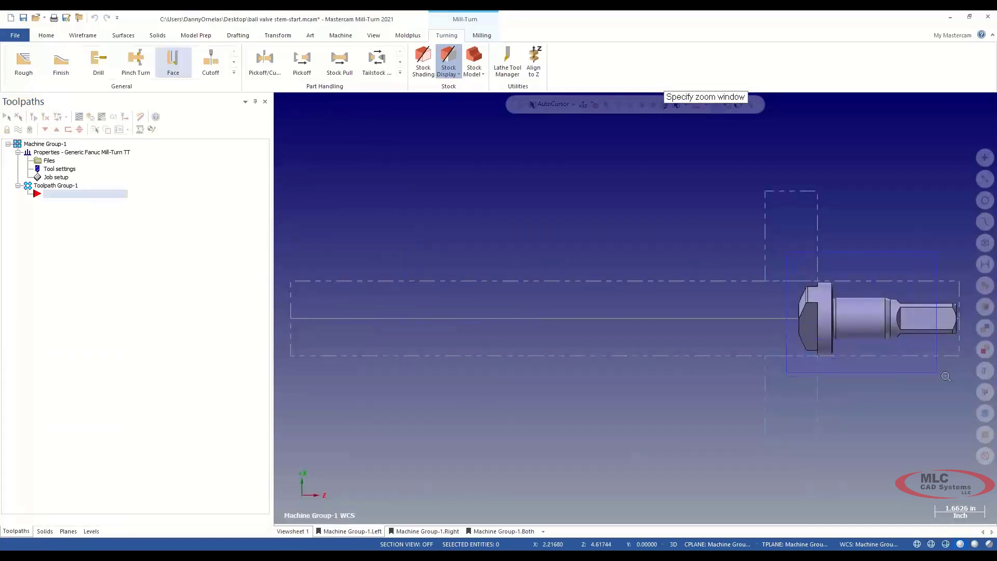
click(963, 384)
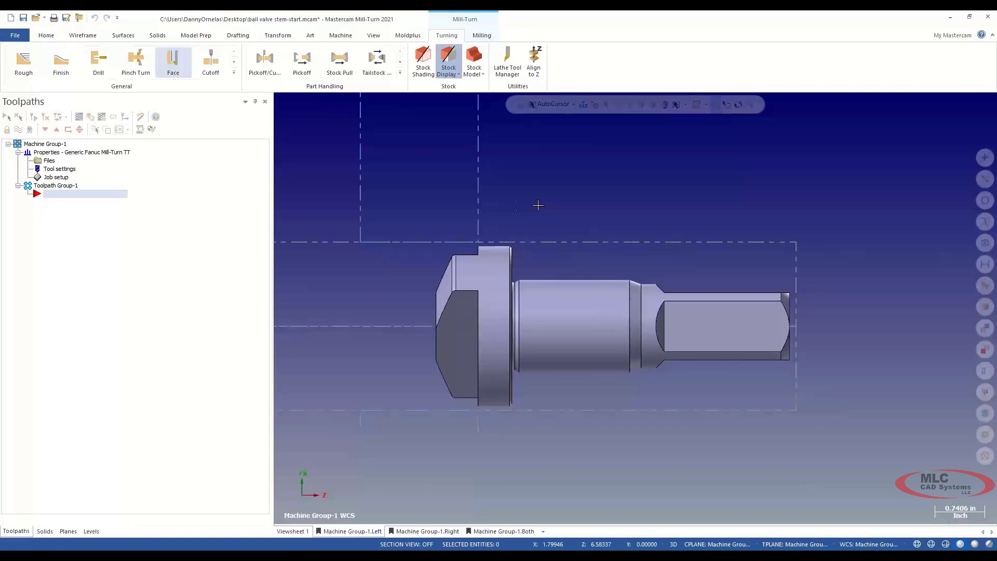
click(181, 63)
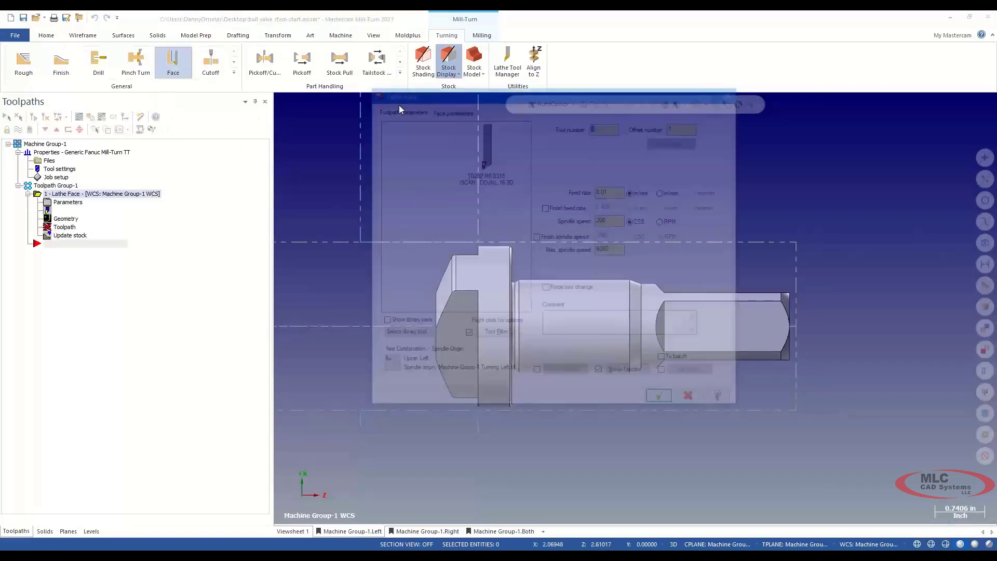
drag(527, 91, 499, 93)
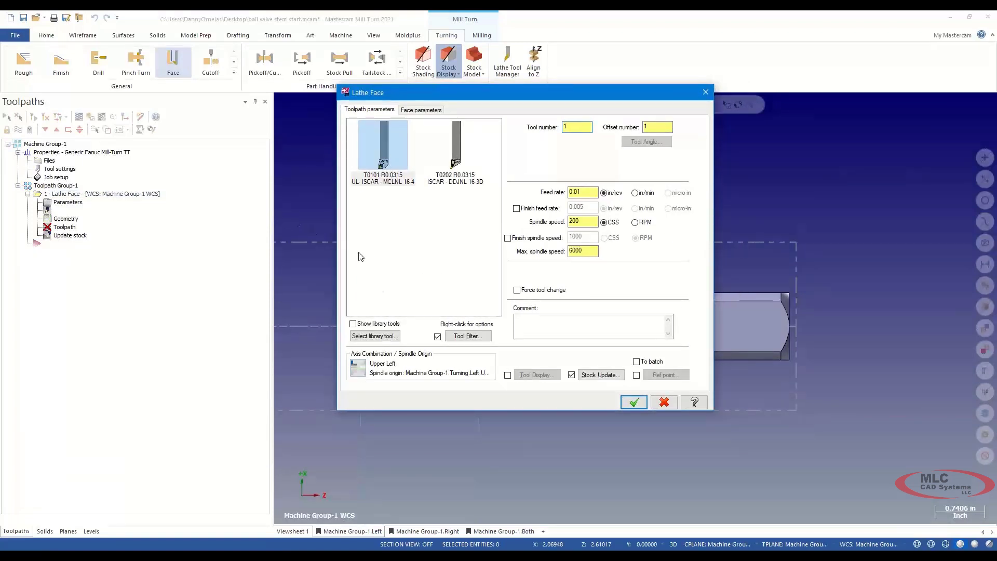
click(359, 367)
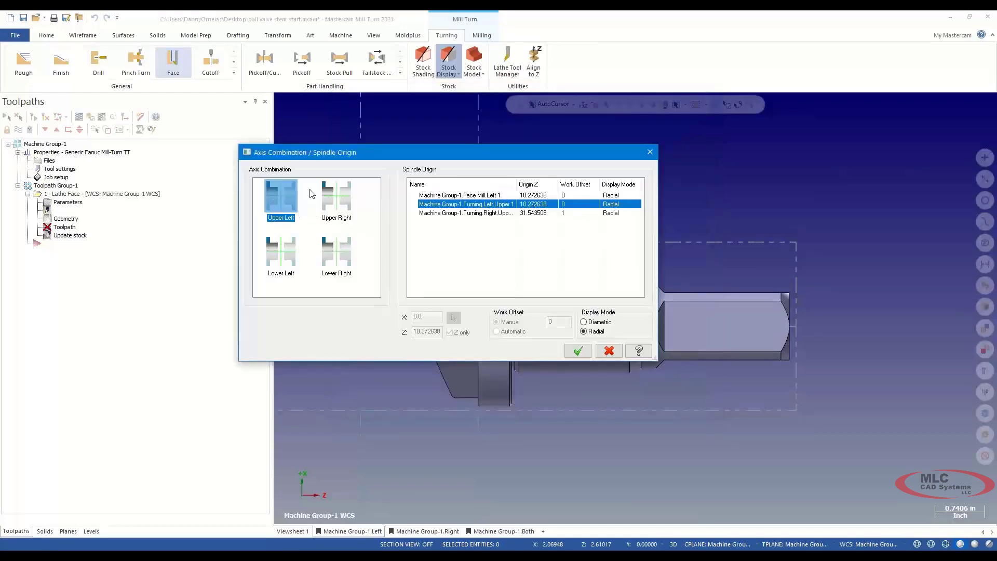
click(610, 351)
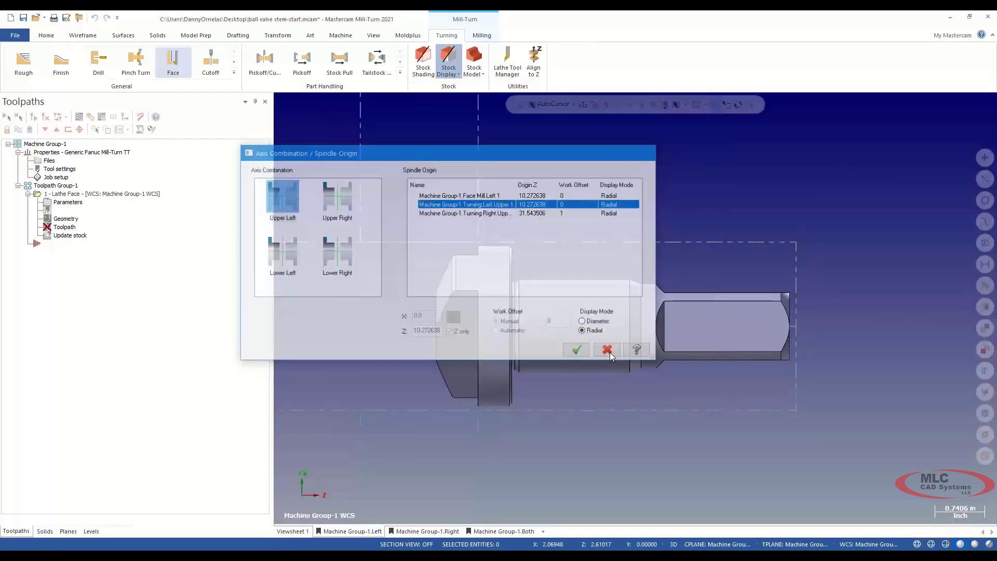
Set the face retract amount to 0.2 and generate the Lathe Face toolpath
click(421, 109)
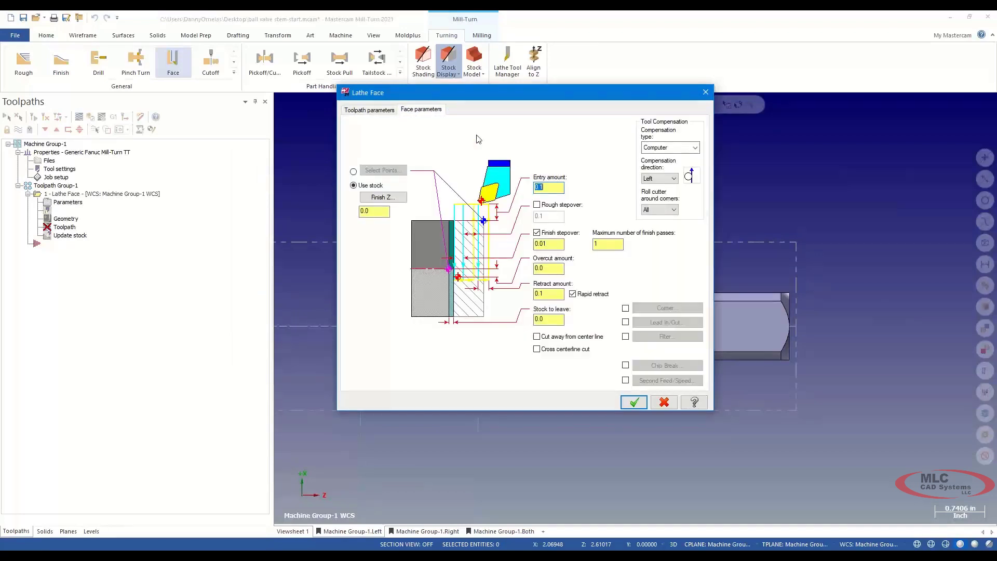
click(572, 295)
click(558, 295)
text(.2)
click(633, 403)
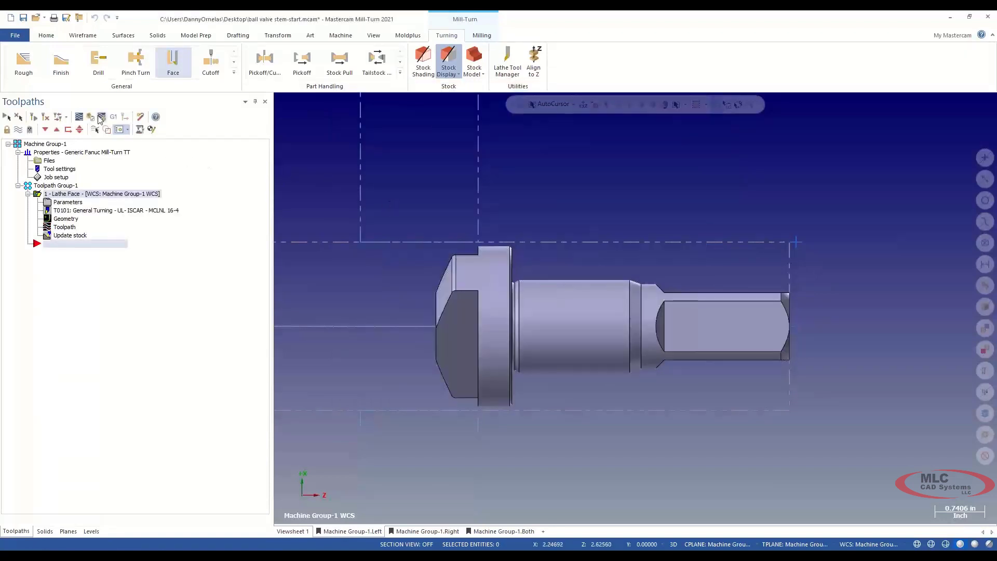
Start a Rough toolpath and chain the solid's turning profile from the front chamfer to the outer corner of the flange
click(23, 62)
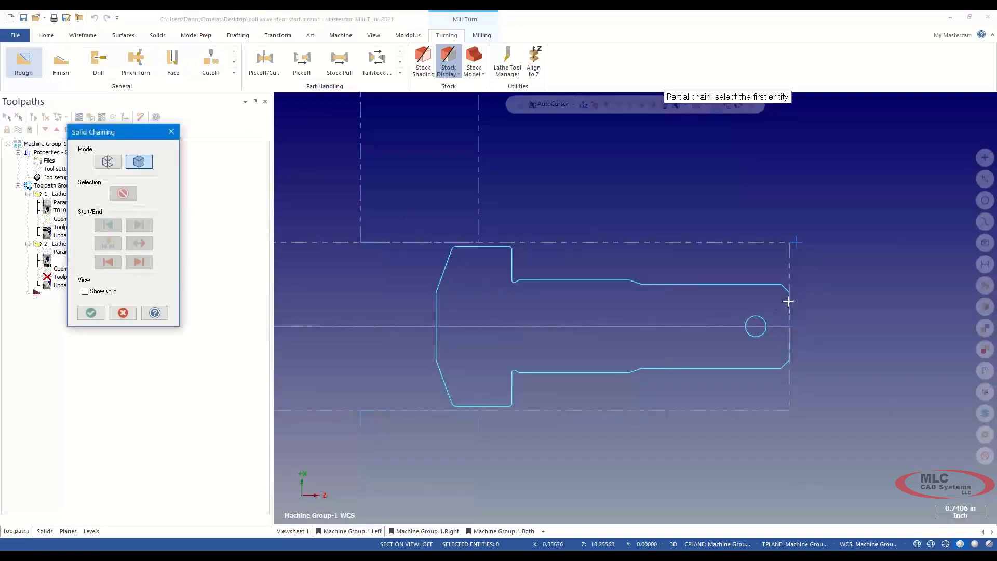
click(785, 291)
scroll(509, 241, up, 3)
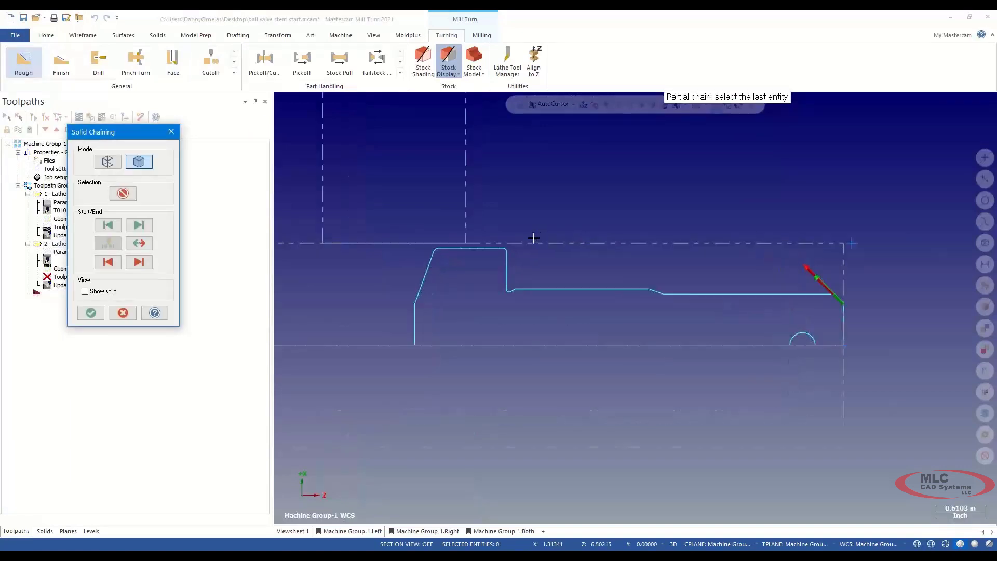
scroll(493, 244, up, 1)
click(511, 254)
scroll(488, 266, down, 4)
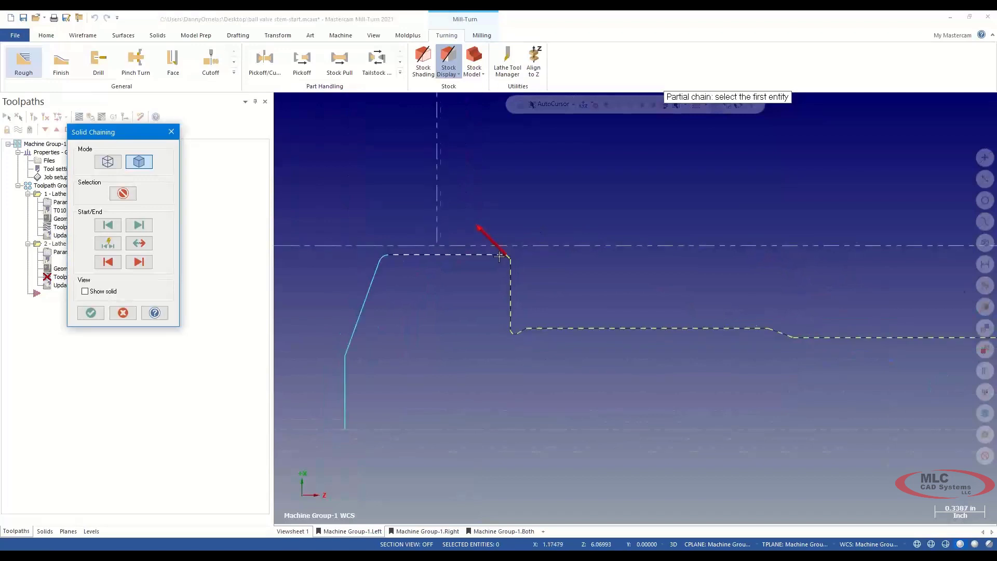
scroll(487, 267, down, 1)
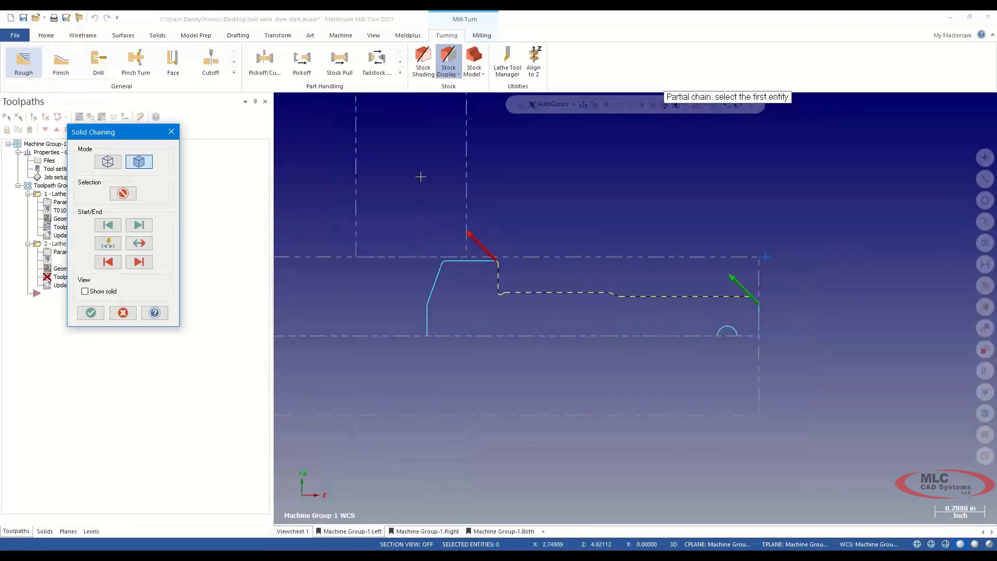
click(91, 312)
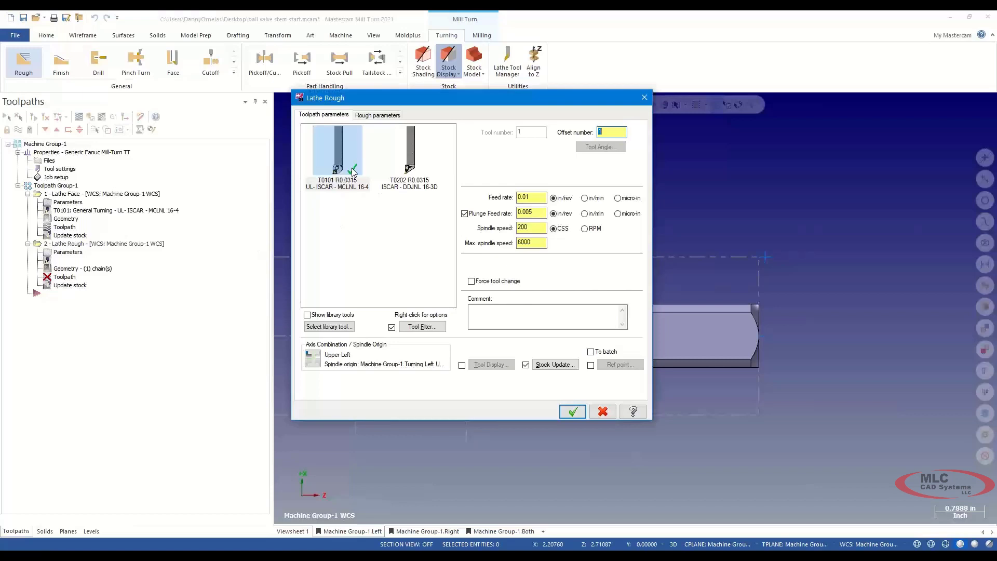
Set the rough toolpath's stock recognition to Use stock for outer boundary
click(377, 115)
click(600, 362)
click(586, 380)
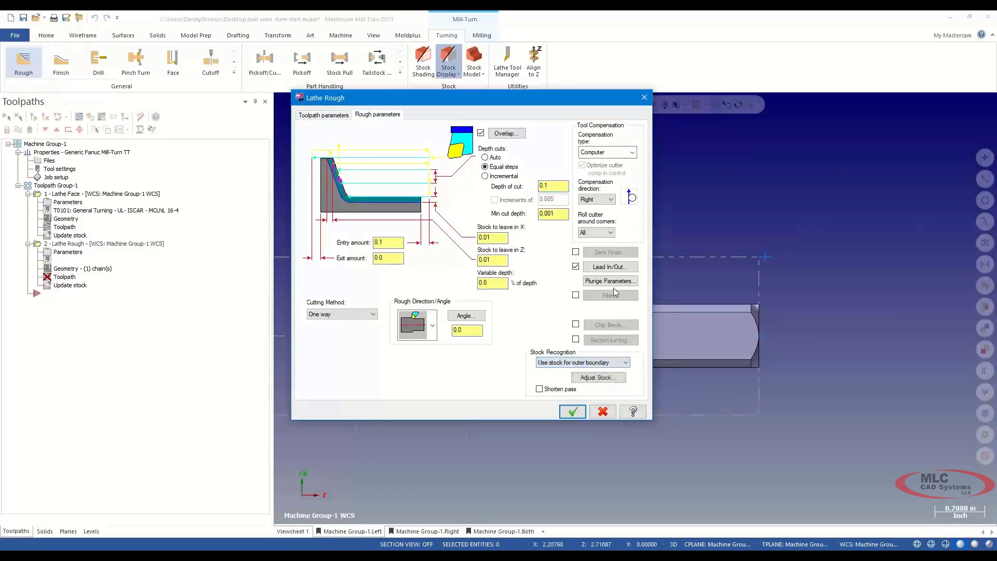
Turn on extending the end of the contour in the rough toolpath's lead-out settings
click(610, 266)
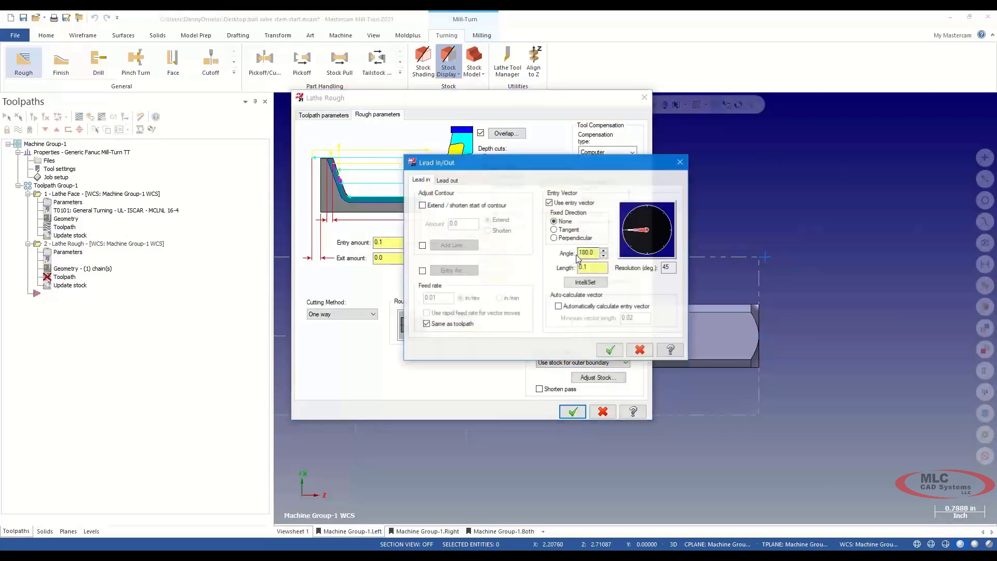
click(447, 180)
click(421, 205)
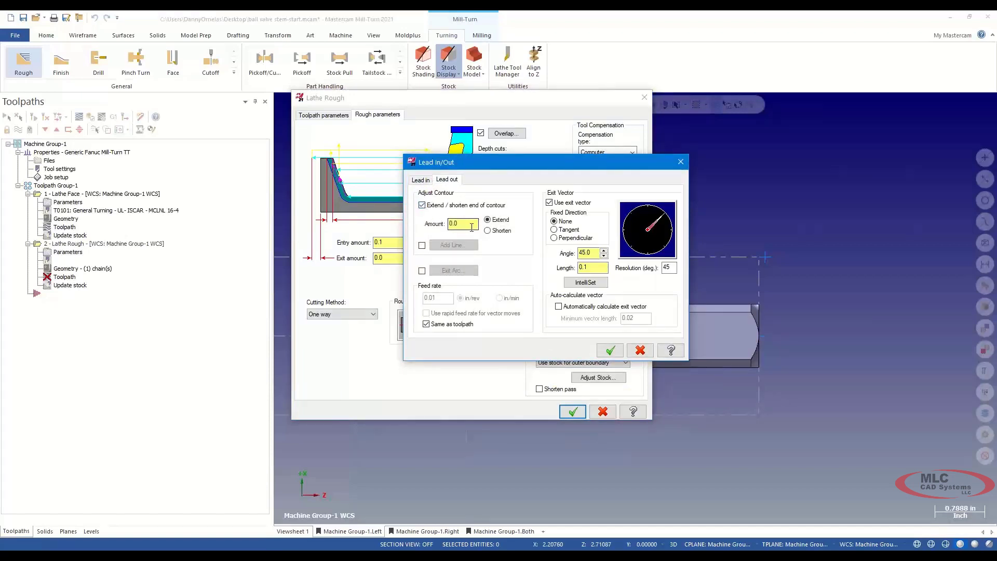
double_click(472, 226)
click(610, 351)
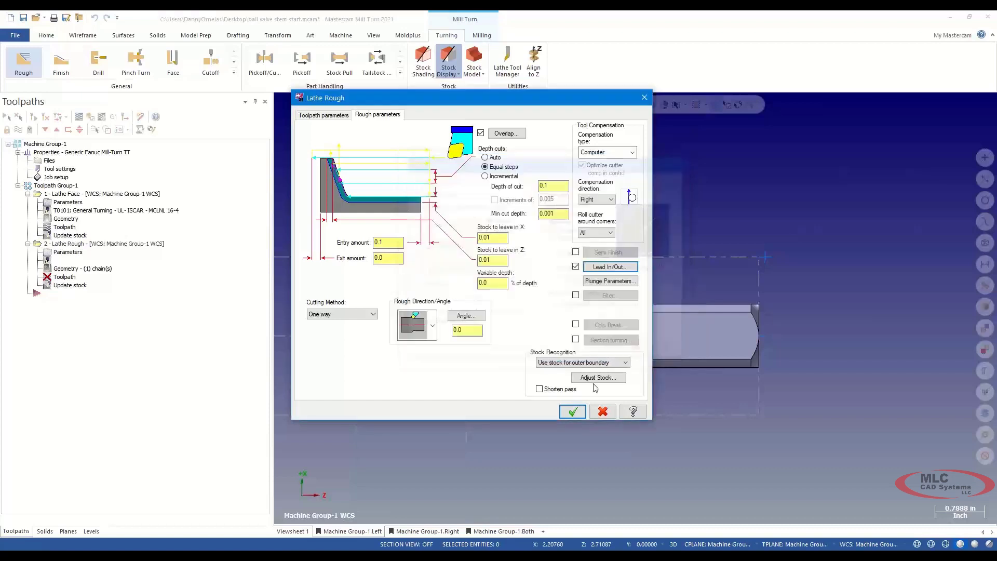
Inspect the rough toolpath's stock boundary adjustment around the outer corner of the flange
click(598, 378)
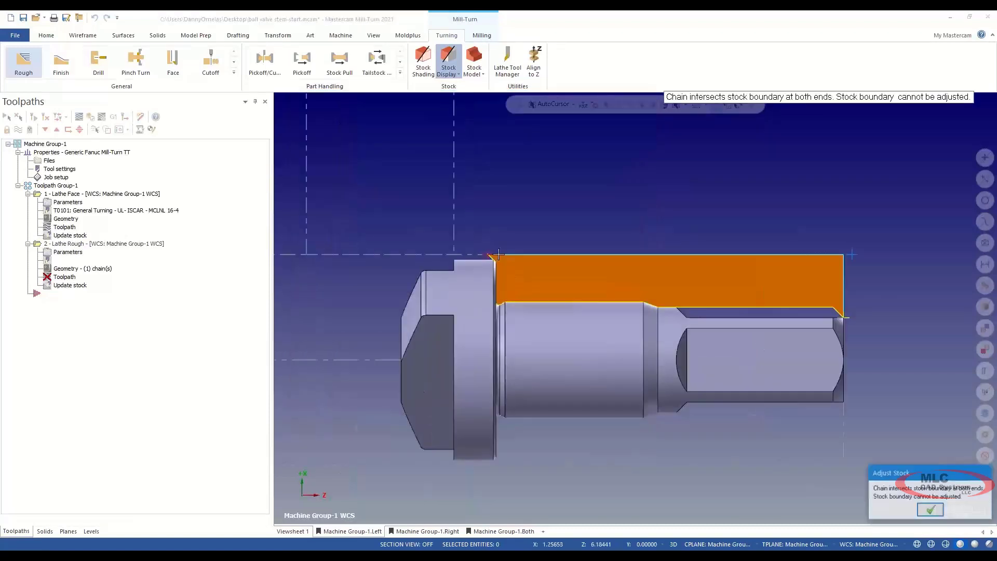
scroll(481, 256, up, 3)
scroll(480, 256, up, 2)
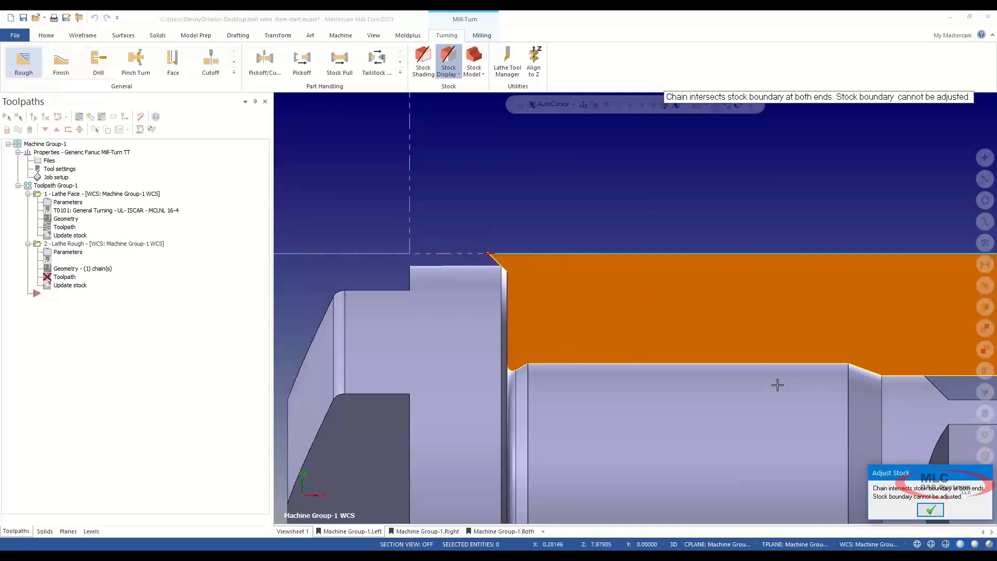
click(931, 509)
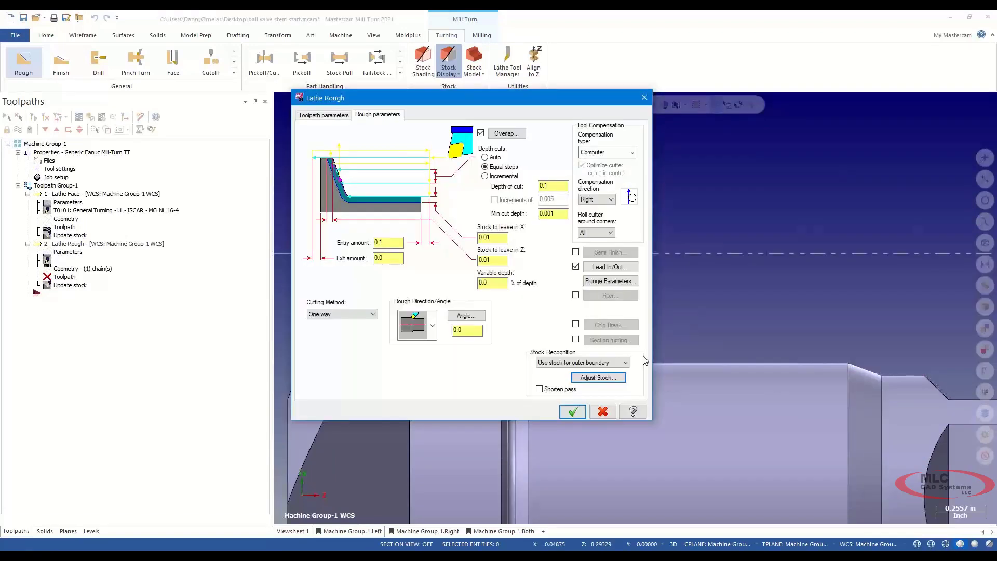
Accept the rough parameters and generate the Lathe Rough toolpath
click(573, 411)
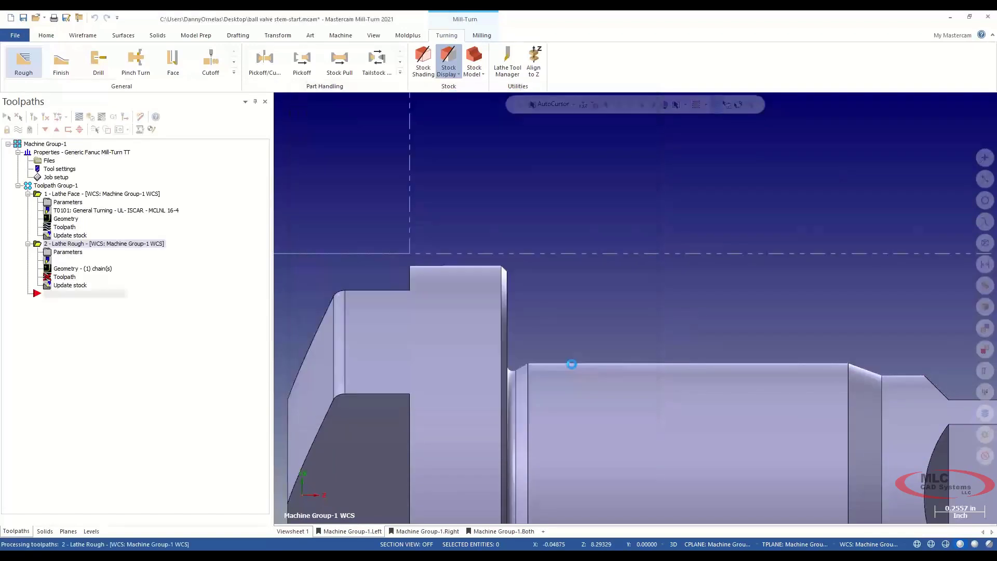
scroll(569, 322, down, 5)
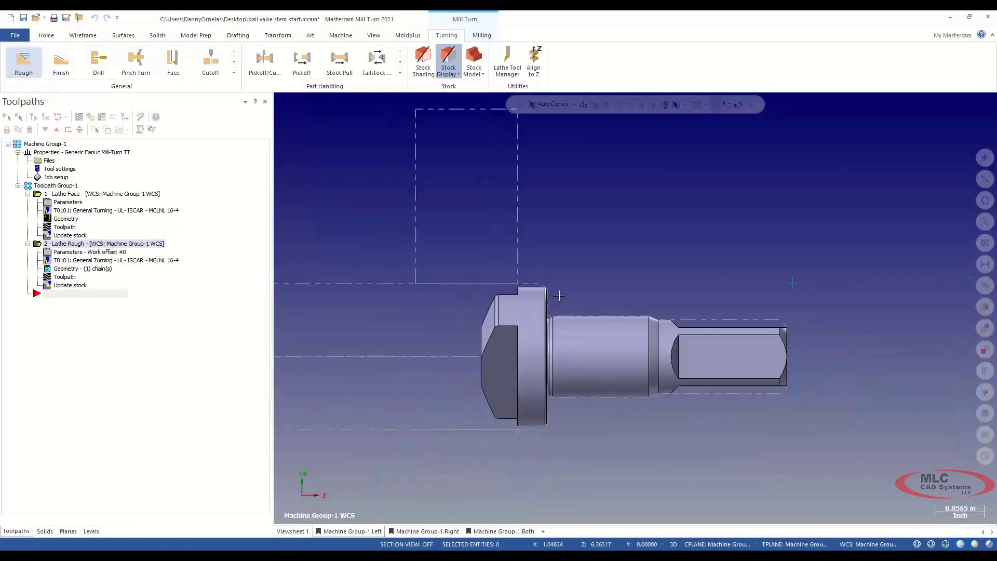
scroll(591, 346, down, 1)
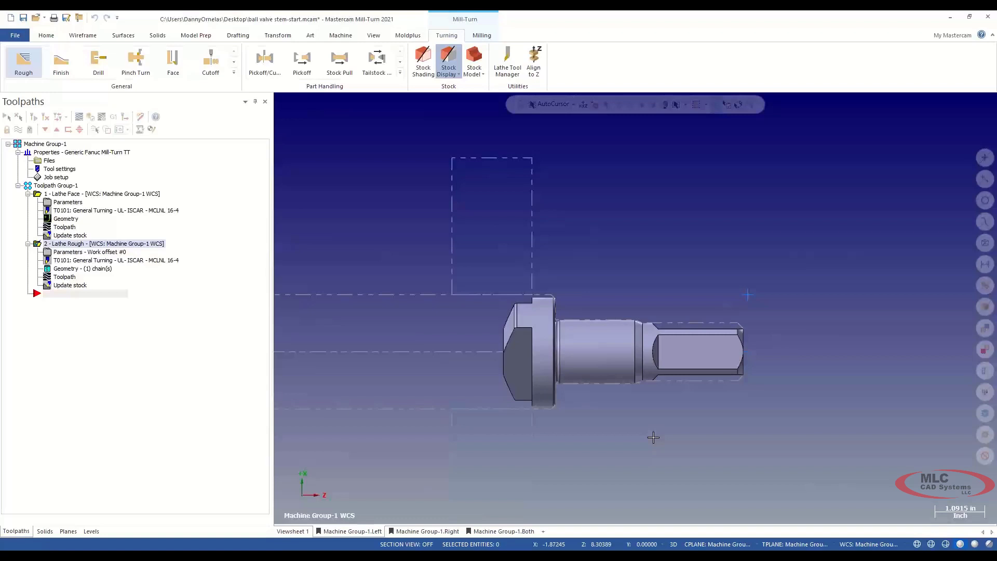
Start a Pinch Turn toolpath and set its axis combination to Lower Left with the Turning Left Lower spindle origin
click(136, 61)
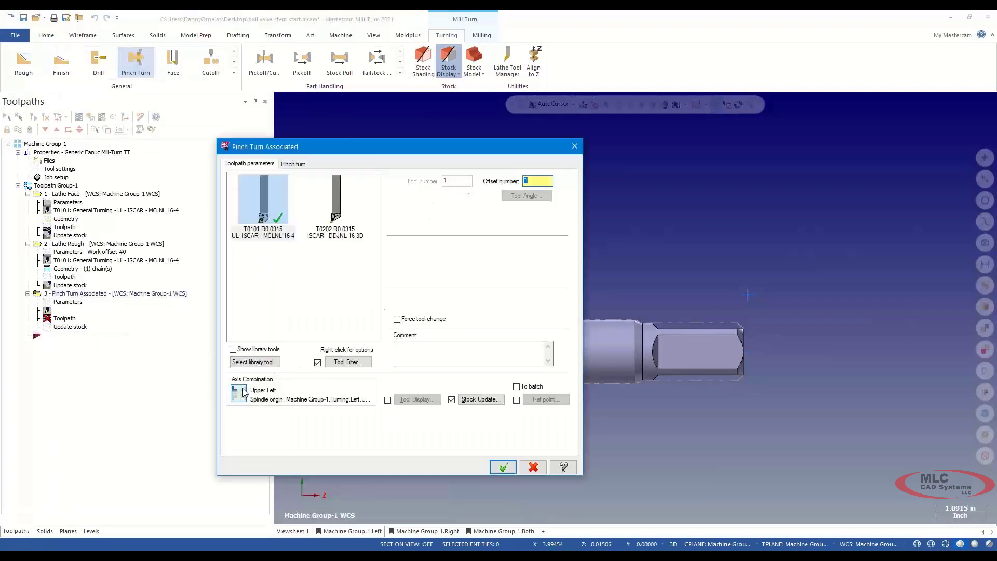
click(244, 393)
click(283, 253)
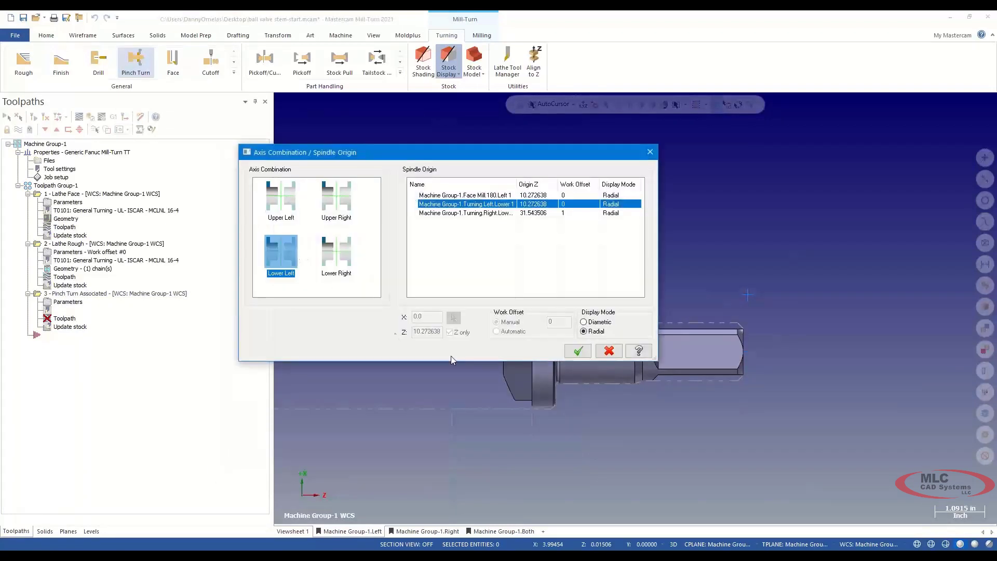
click(575, 353)
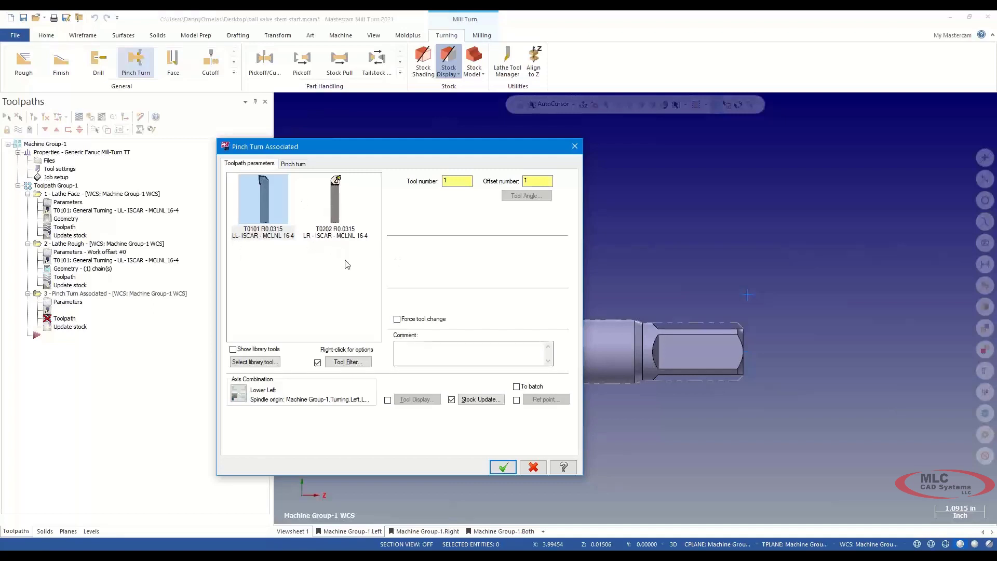
Set the pinch turn to Balance turn with the Lathe Rough operation as its main operation, and generate it
click(303, 165)
click(396, 384)
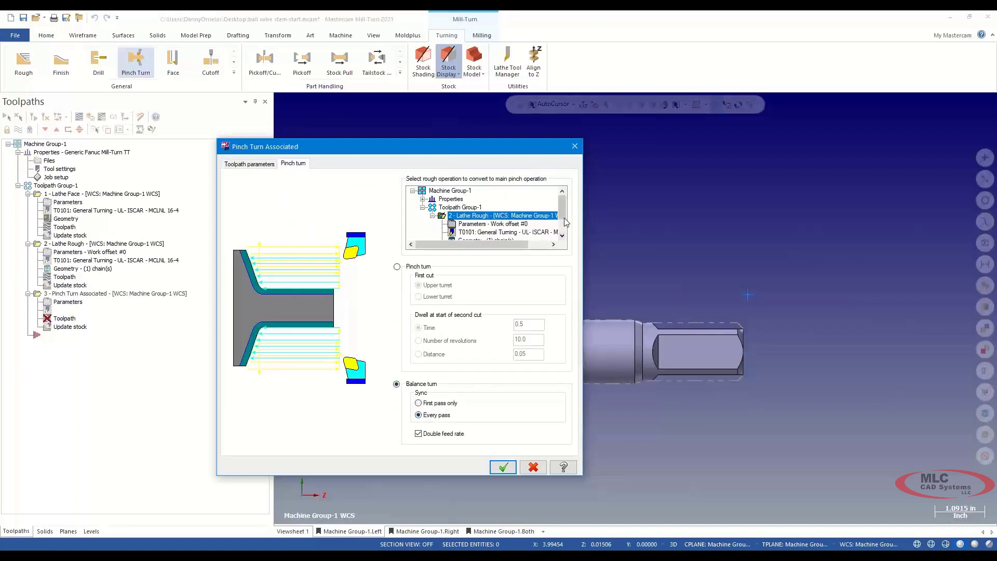
mouse_move(565, 218)
mouse_down()
mouse_move(564, 232)
mouse_move(564, 216)
mouse_up()
mouse_move(564, 212)
mouse_down()
mouse_move(565, 227)
mouse_move(565, 210)
mouse_up()
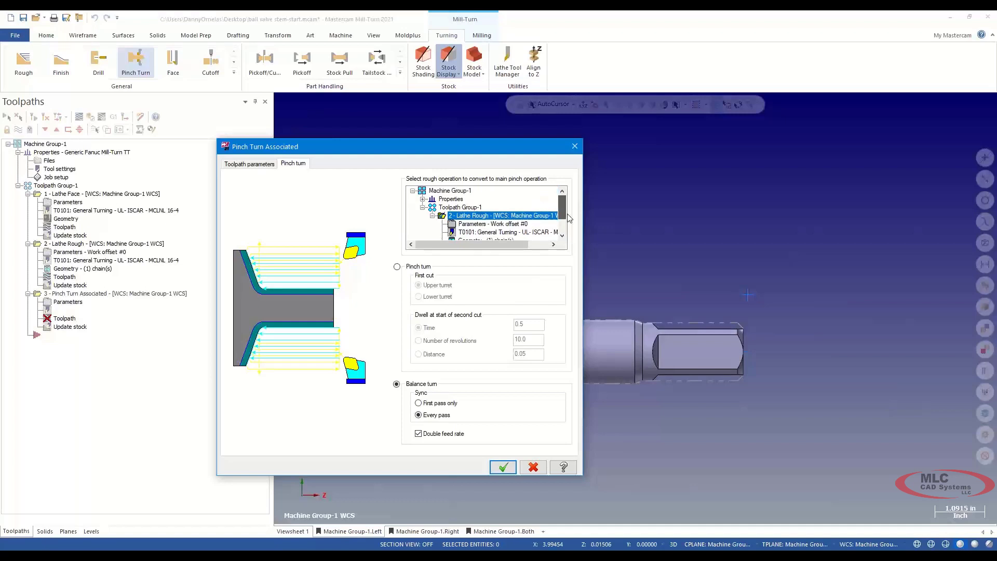
click(503, 468)
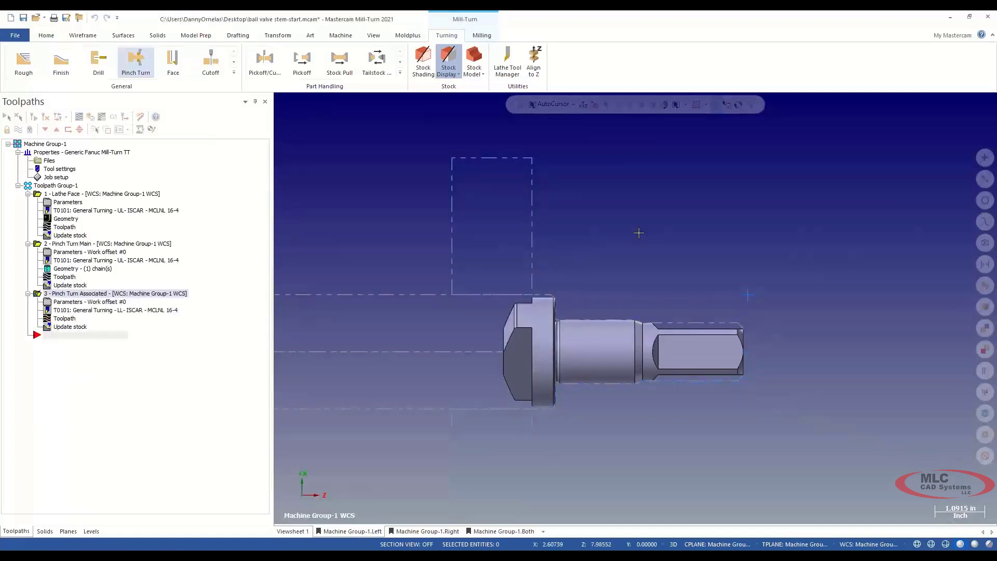
scroll(635, 311, down, 2)
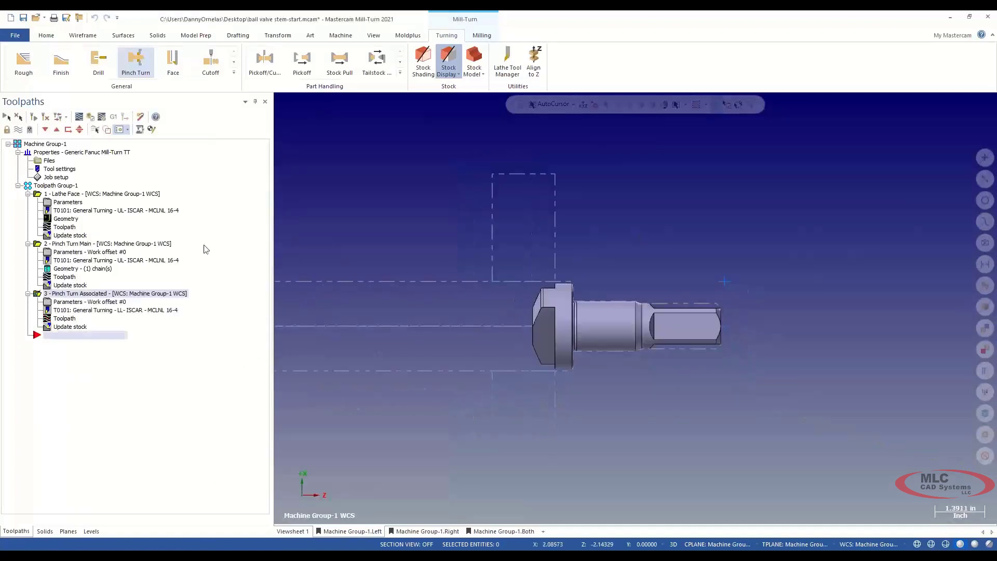
click(66, 187)
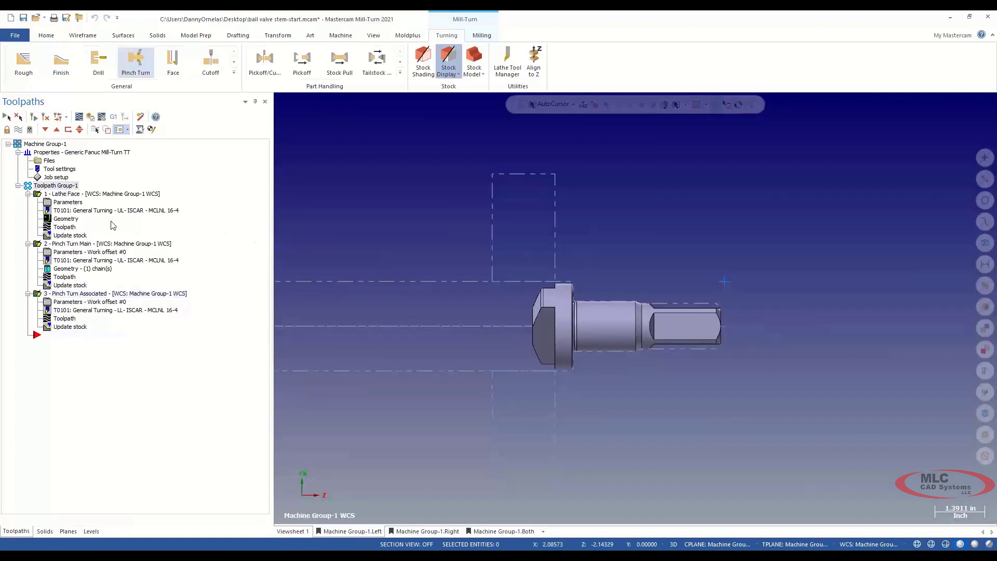
click(67, 294)
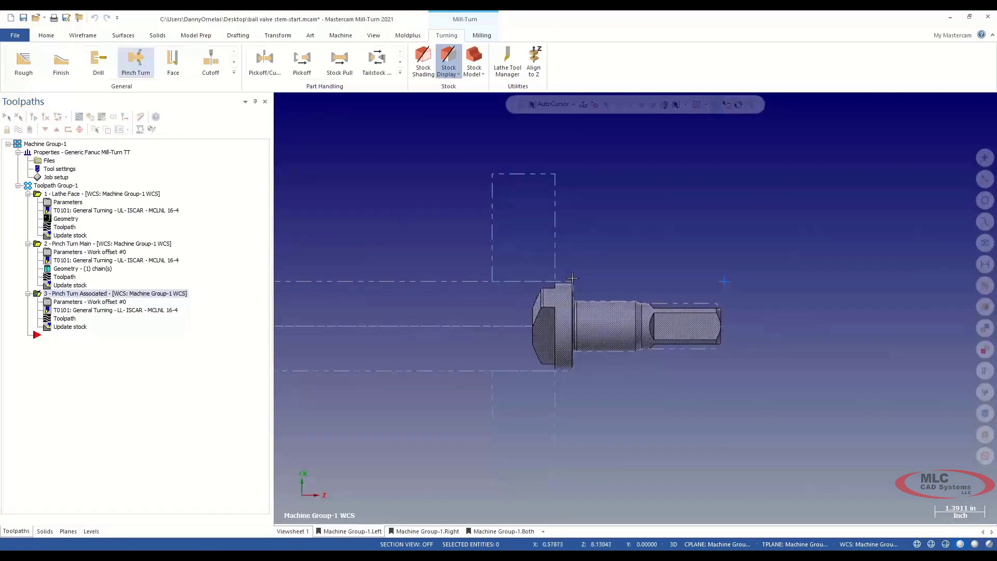
Start a Finish toolpath and chain the turning profile from the front chamfer to the outer corner of the flange
click(61, 62)
scroll(699, 283, up, 5)
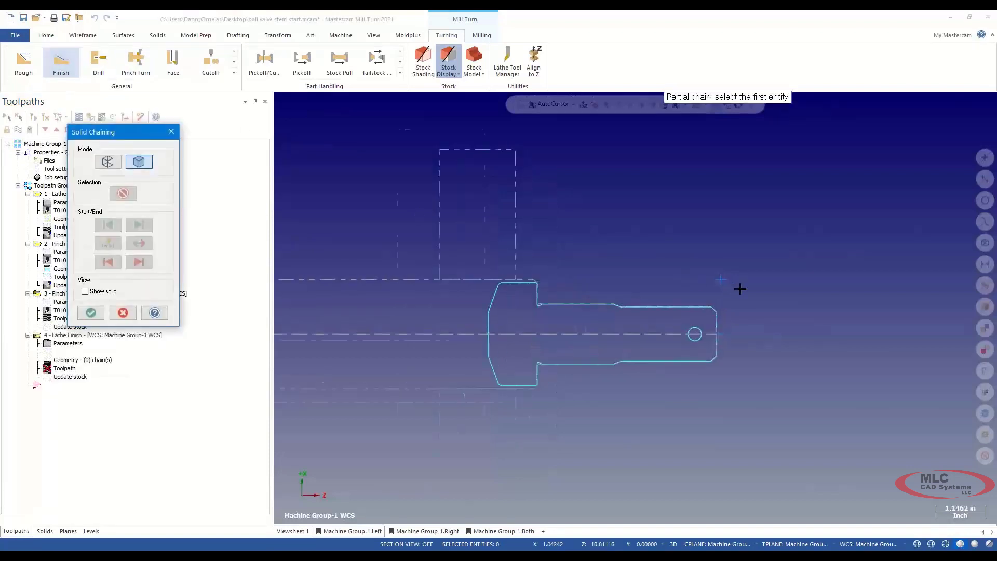
click(678, 314)
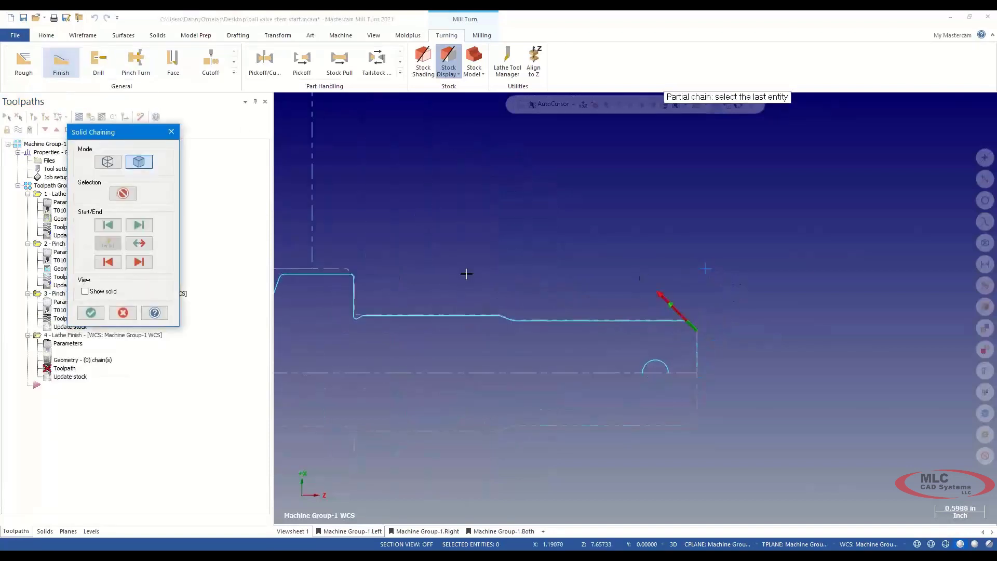
scroll(347, 275, up, 6)
click(347, 275)
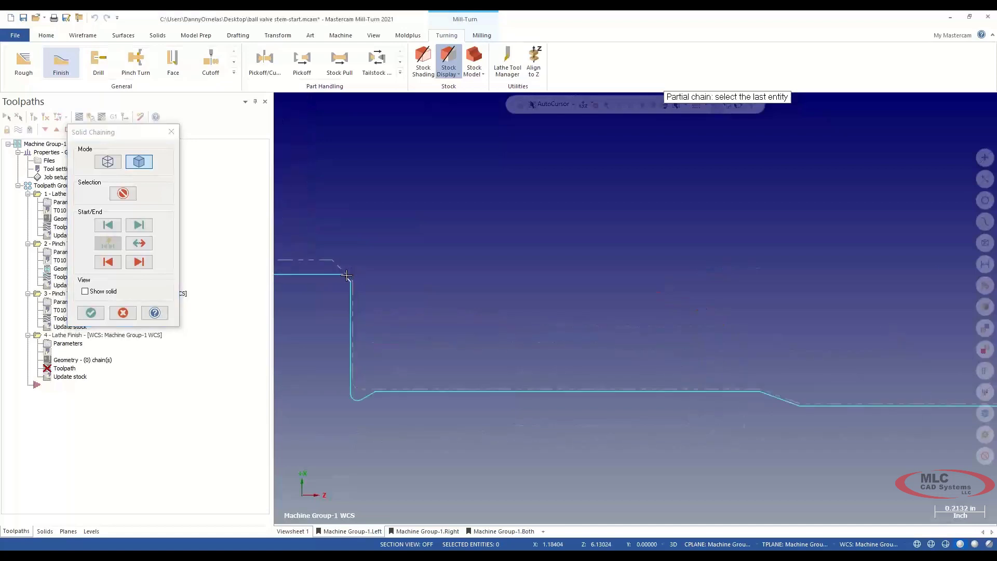
click(89, 313)
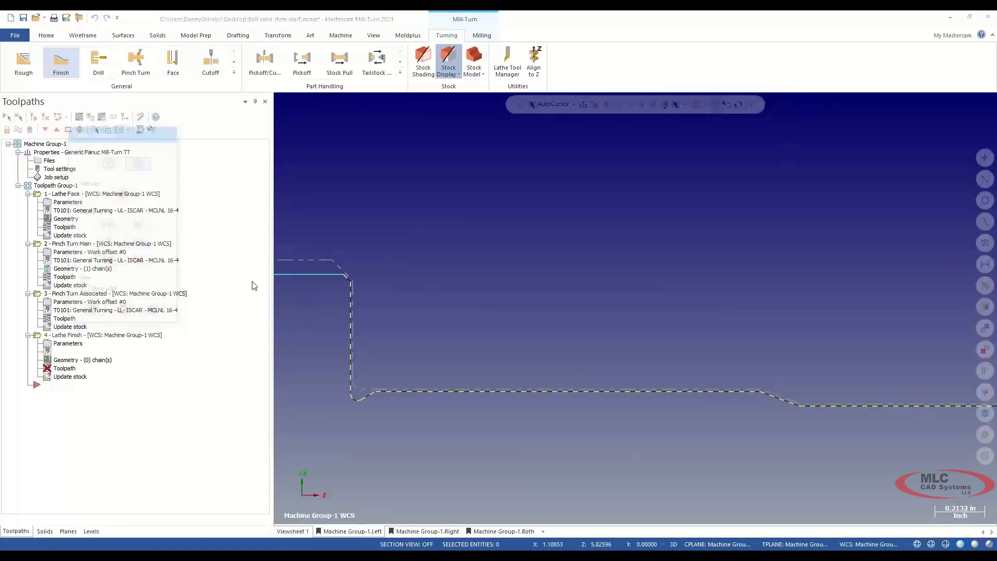
Choose tool T0202 ISCAR DDJNL 16-3D for the finish toolpath and allow plunging along the whole cut
click(409, 178)
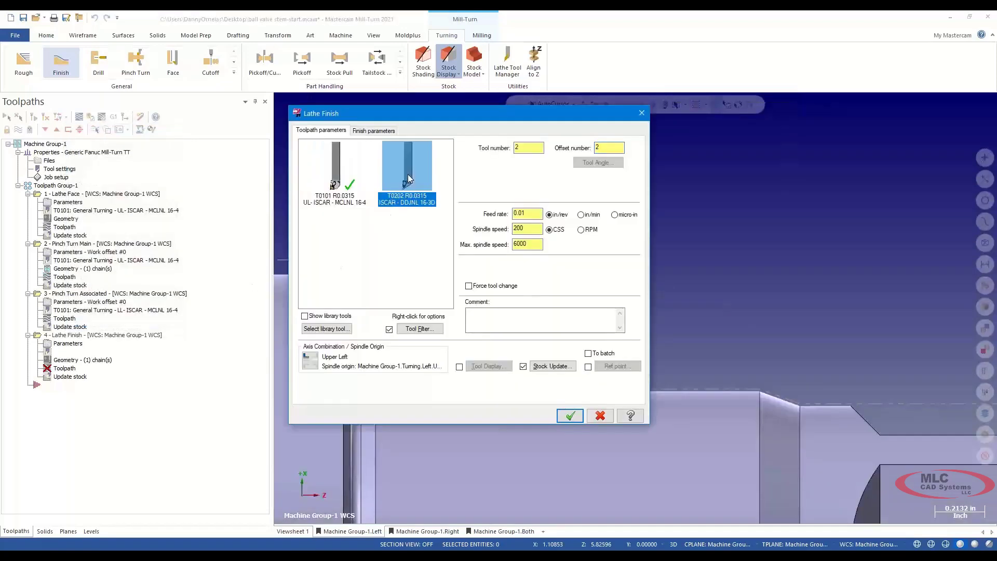
click(364, 133)
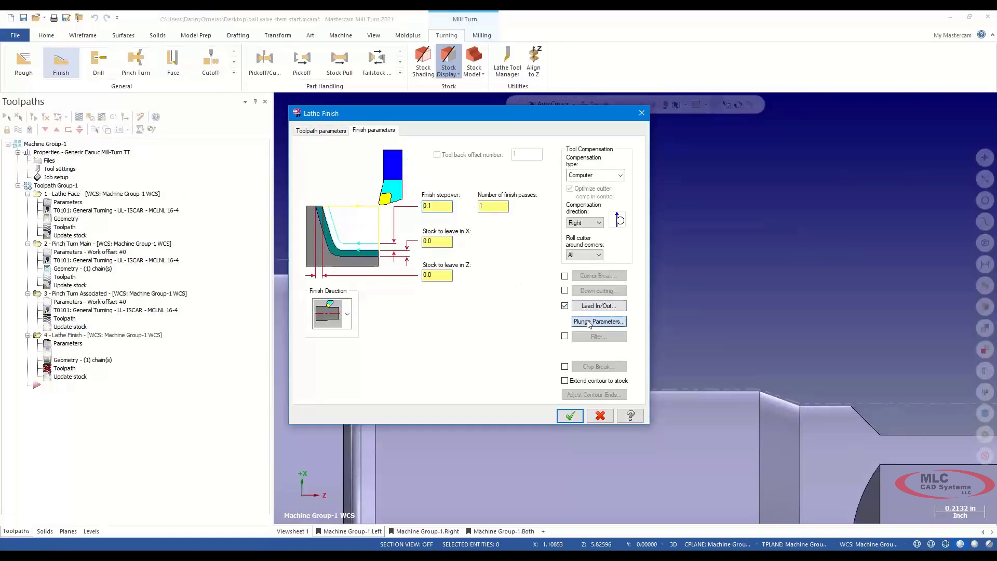
click(598, 322)
click(464, 232)
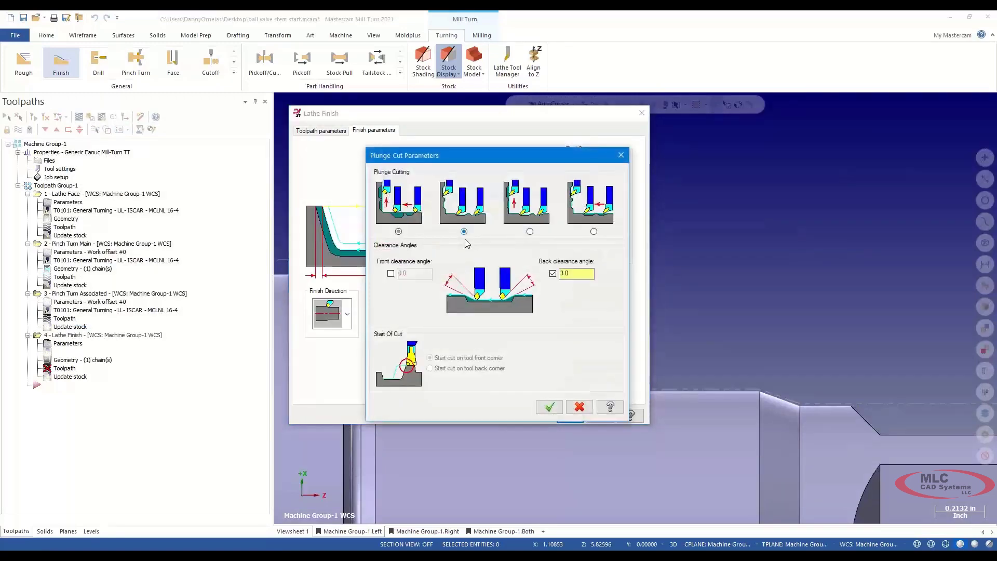
click(549, 407)
Extend the end of the finish contour by 0.1 in the lead-out settings and generate the Lathe Finish toolpath
drag(441, 119, 463, 120)
click(598, 308)
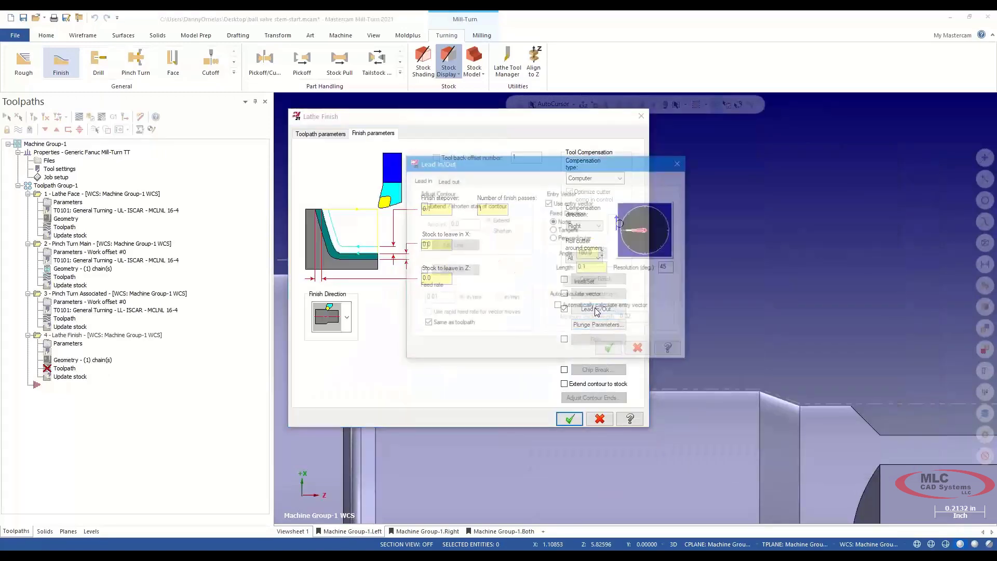
click(447, 179)
click(435, 205)
click(465, 224)
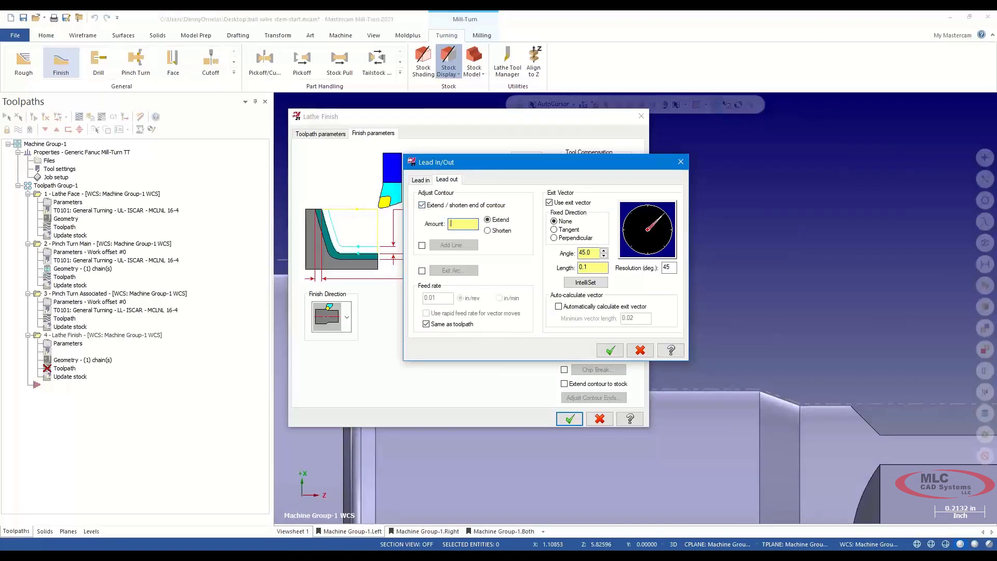
click(604, 350)
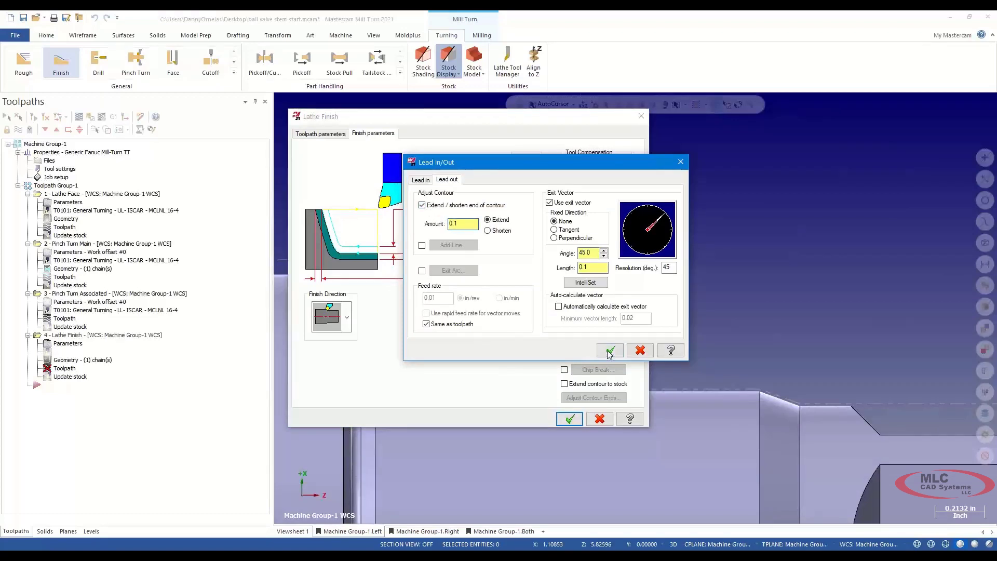
click(570, 418)
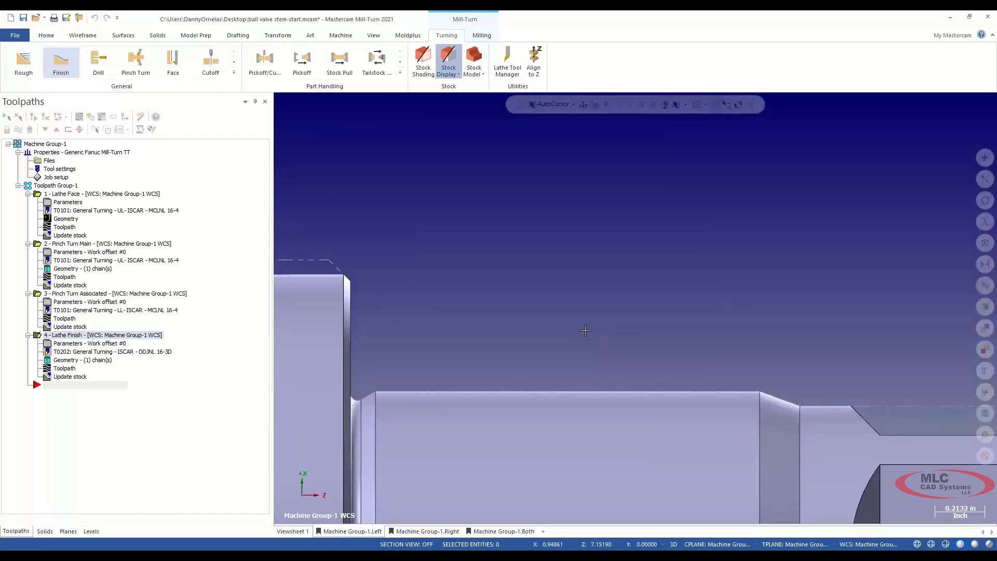
scroll(584, 332, down, 5)
scroll(530, 310, down, 1)
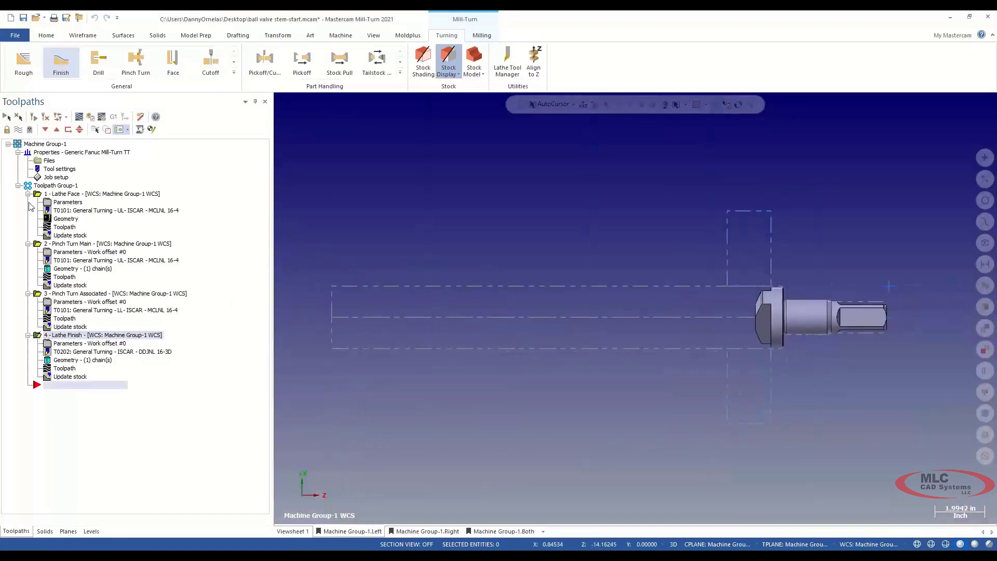
Collapse the four toolpath operations and select all of Toolpath Group-1
click(28, 194)
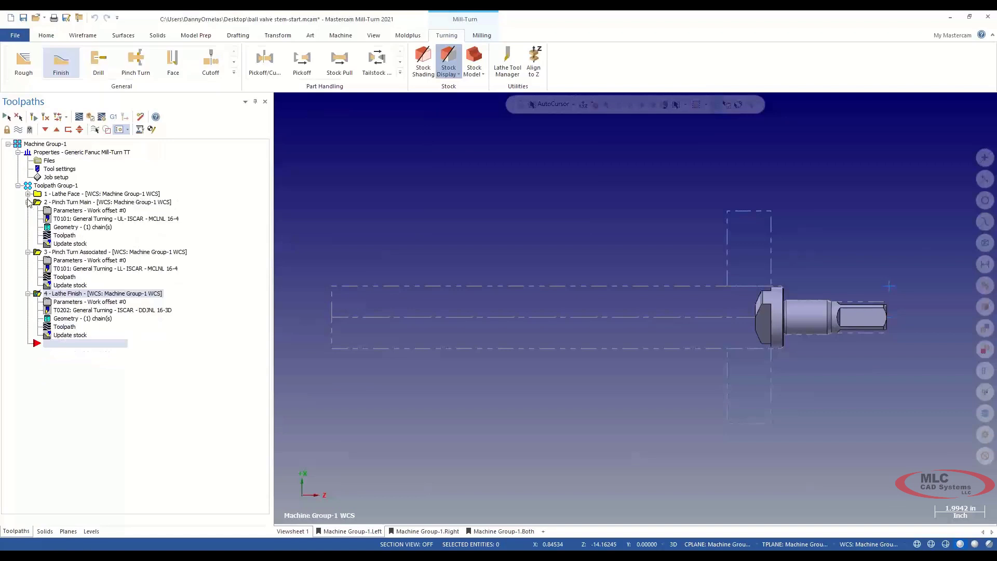
click(28, 202)
click(29, 211)
click(28, 218)
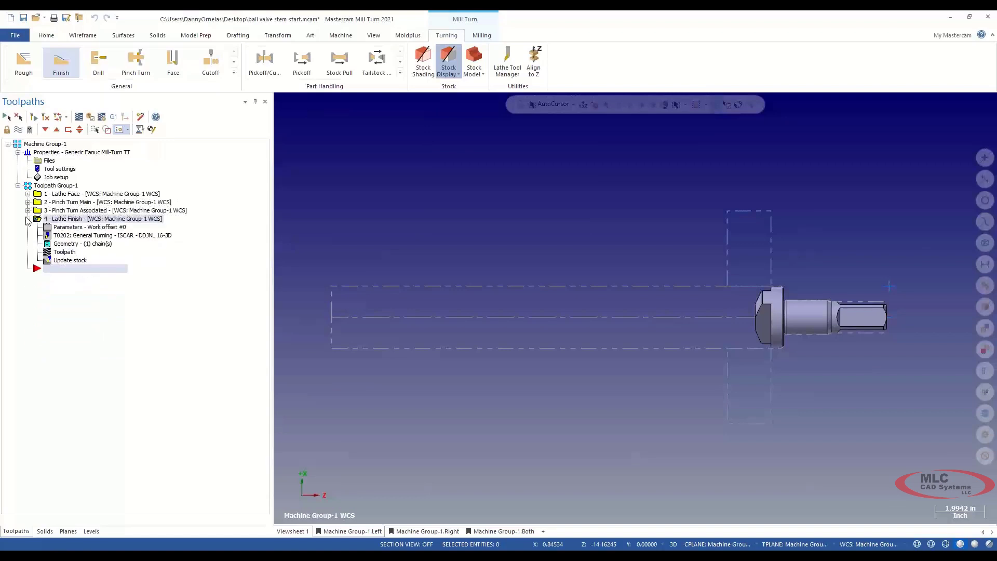
click(52, 185)
Start a Face toolpath on the sub-spindle part with the Lower Right axis combination and the Turning Right Lower spindle origin
scroll(677, 305, down, 4)
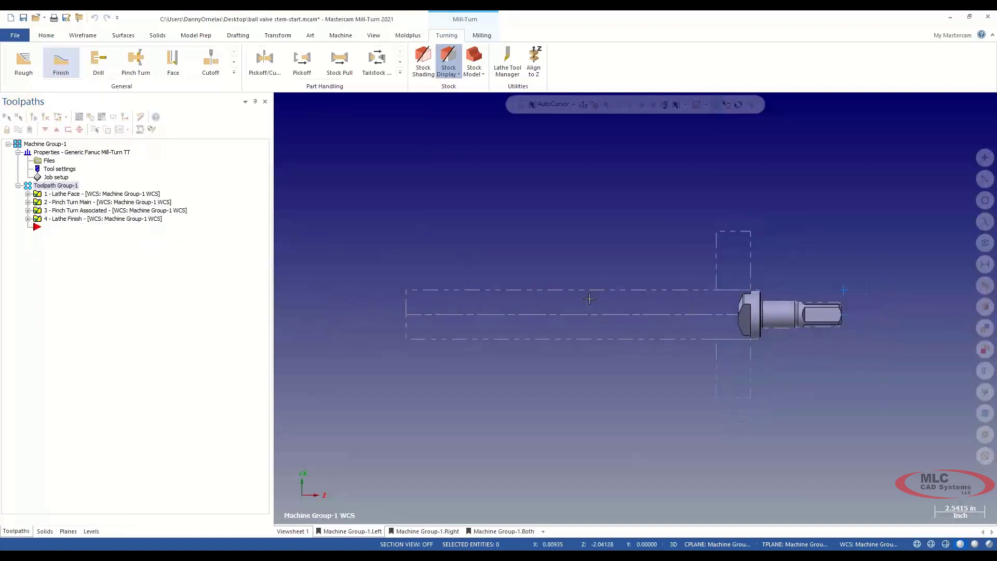
click(504, 530)
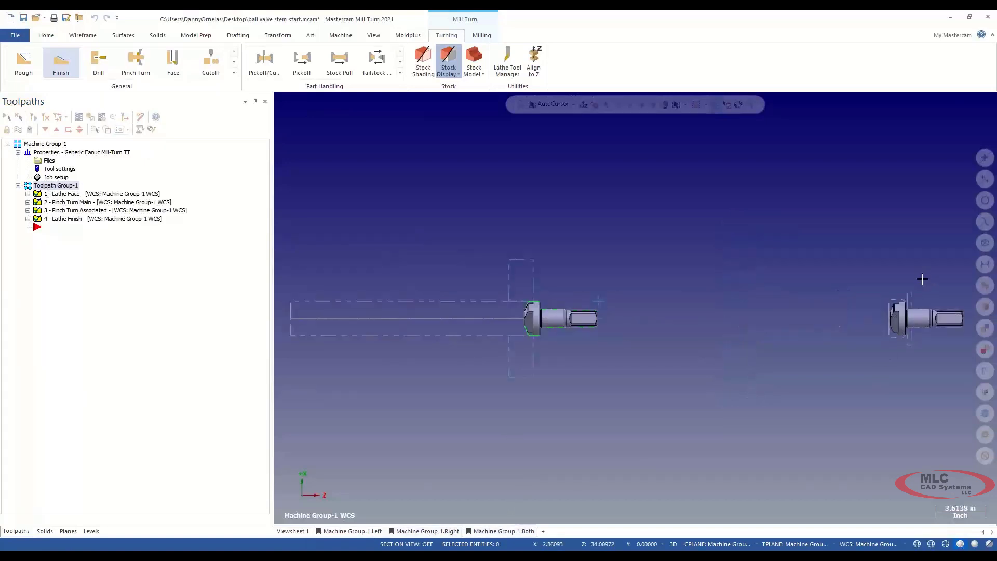
key(F1)
drag(880, 277, 927, 356)
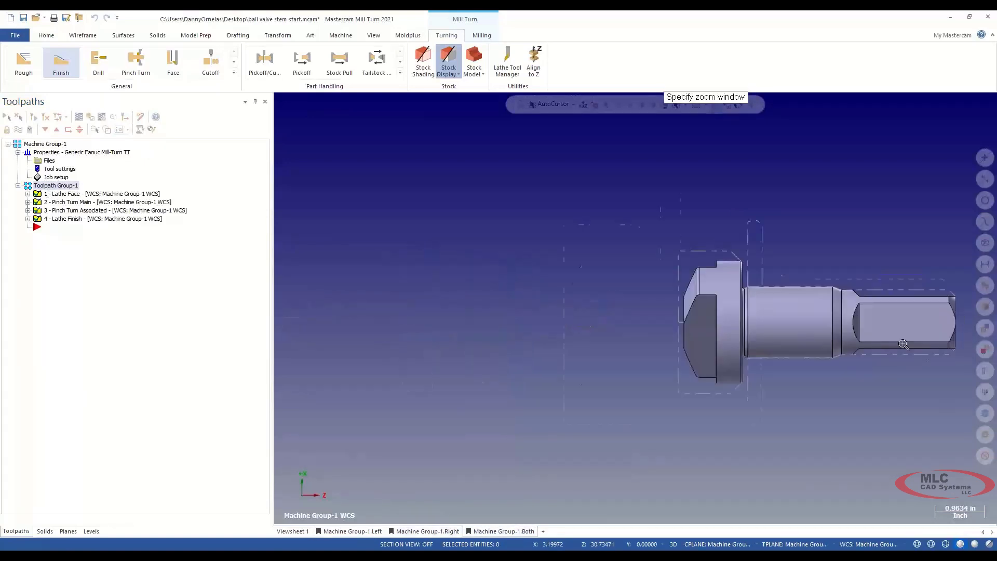
click(173, 64)
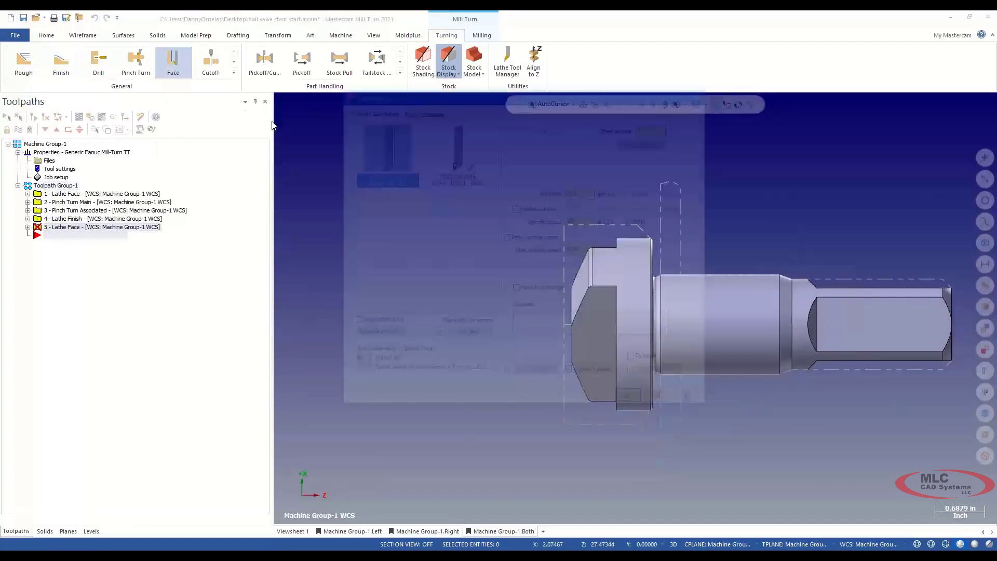
click(361, 364)
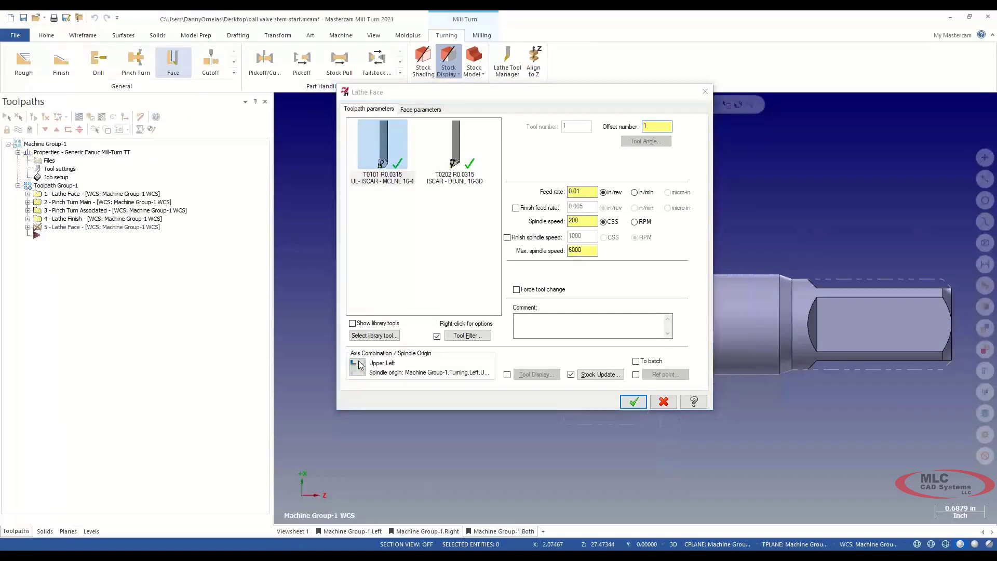
click(337, 254)
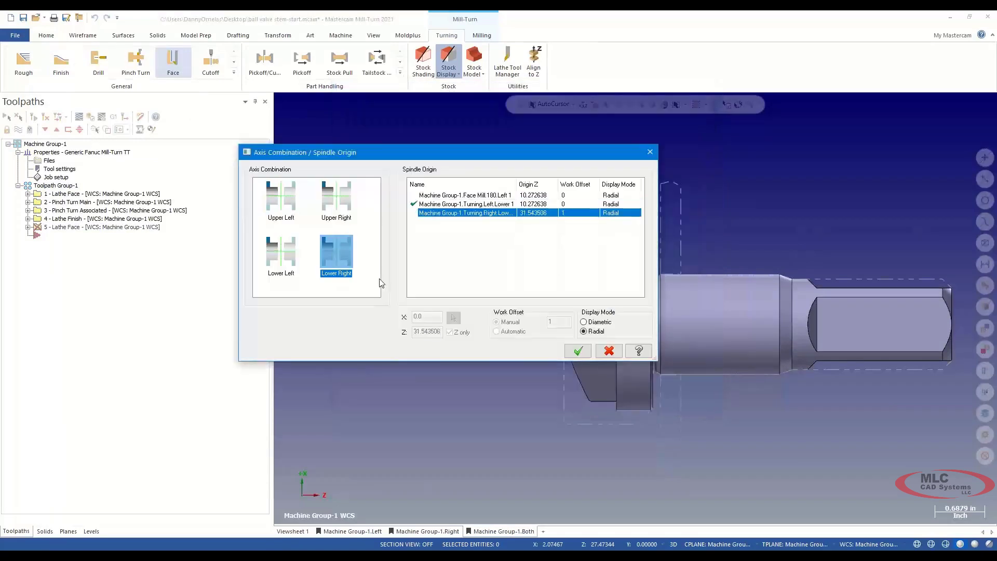
click(577, 352)
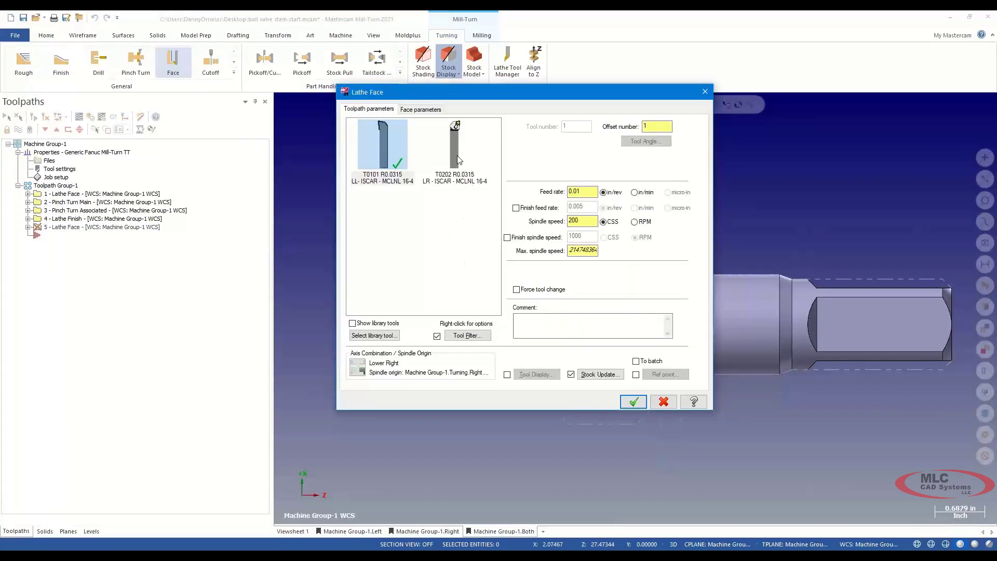
Choose tool T0202 LR - ISCAR - MCLNL 16-4 and generate the sub-spindle Lathe Face toolpath with its default face parameters
click(454, 151)
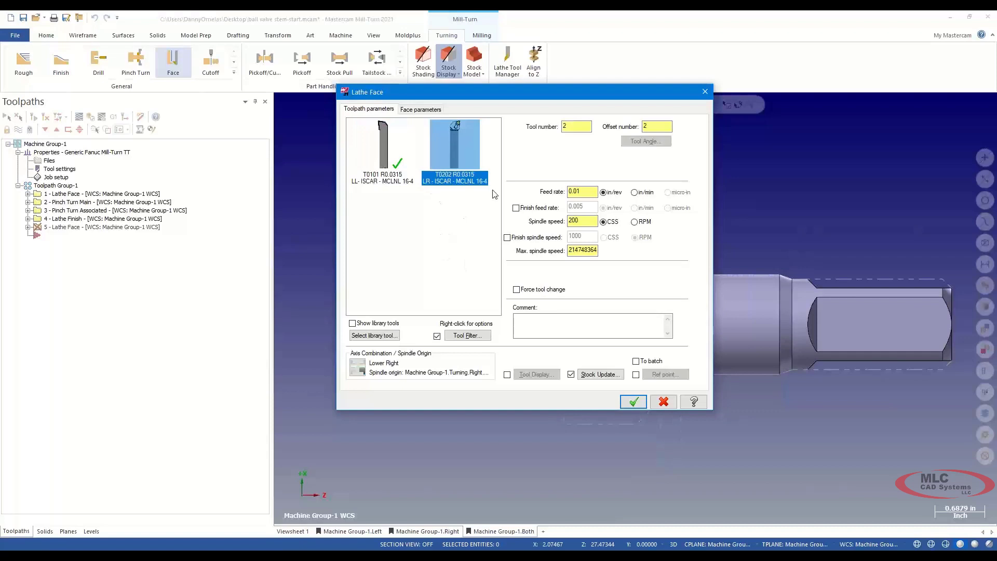
click(430, 110)
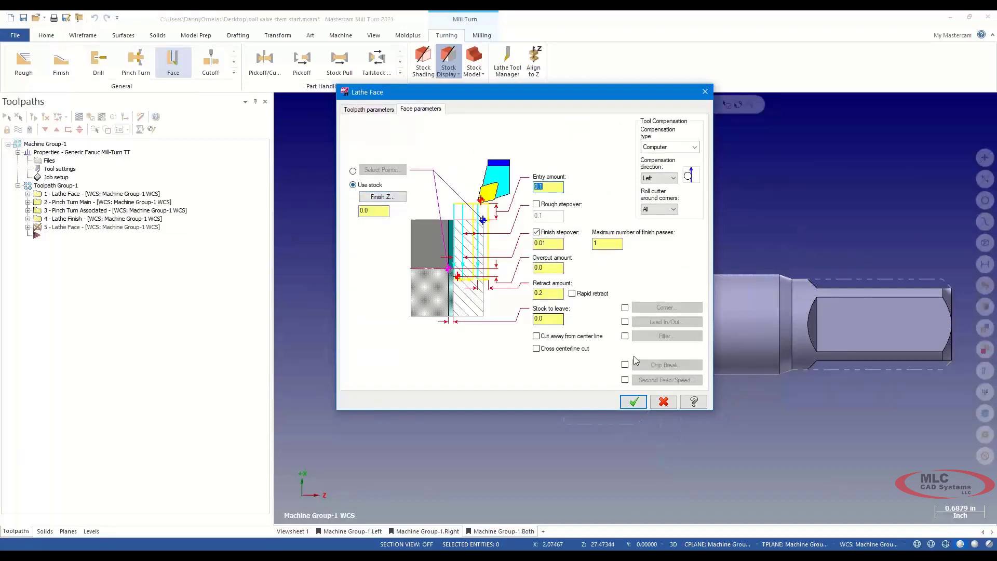
click(634, 401)
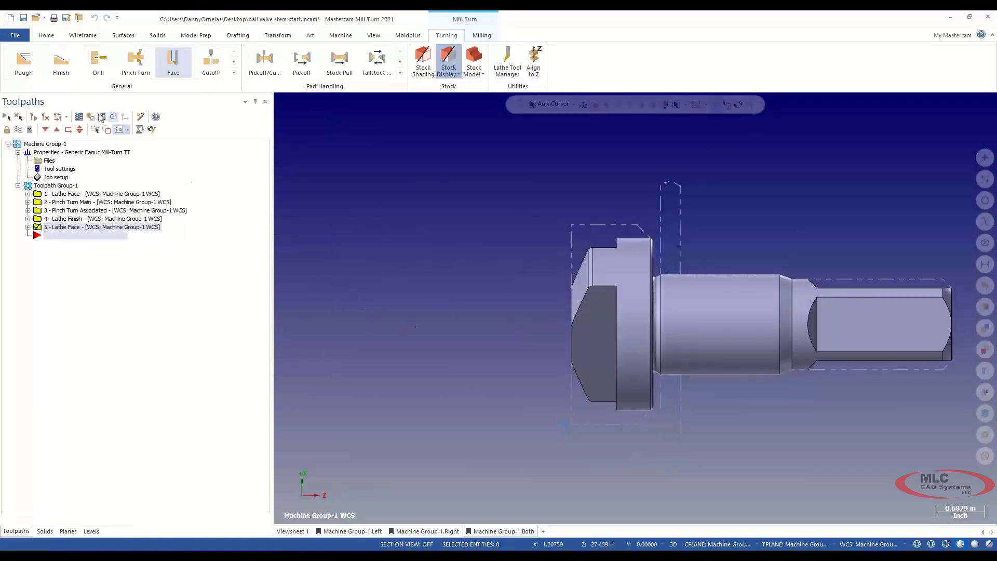
Start a Rough toolpath and chain the head's lower profile from the slanted edge to the outer corner of the flange
click(23, 61)
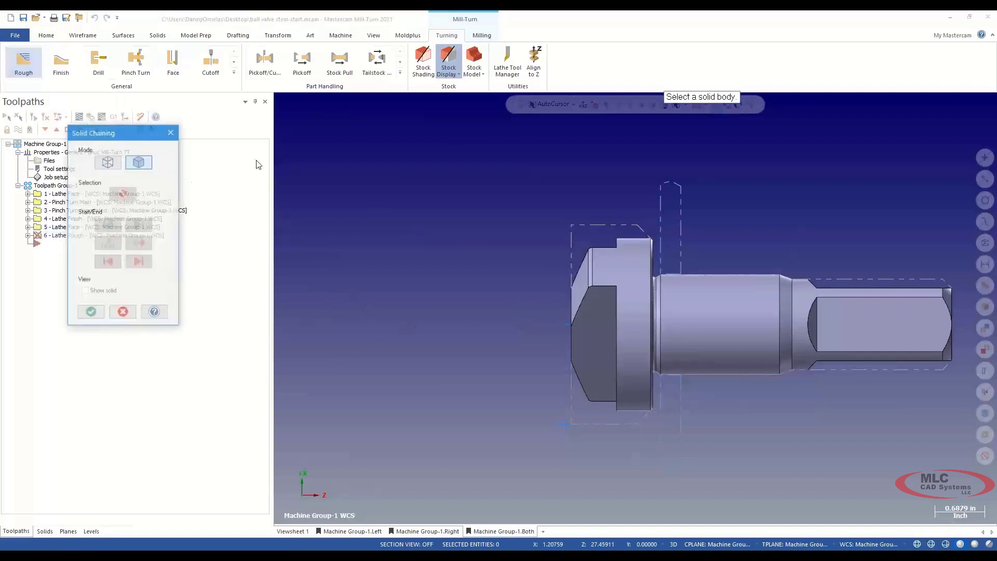
click(574, 369)
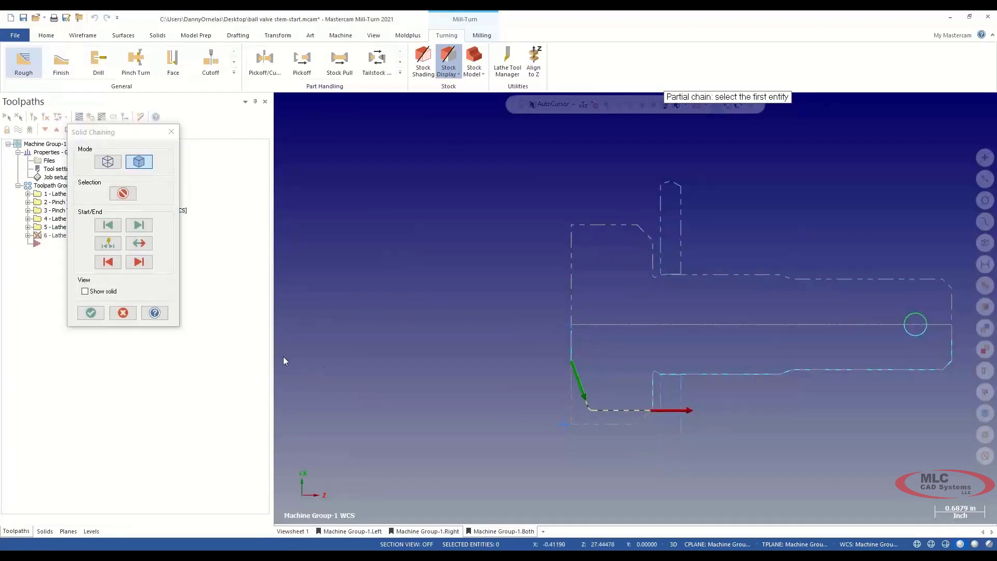
click(91, 312)
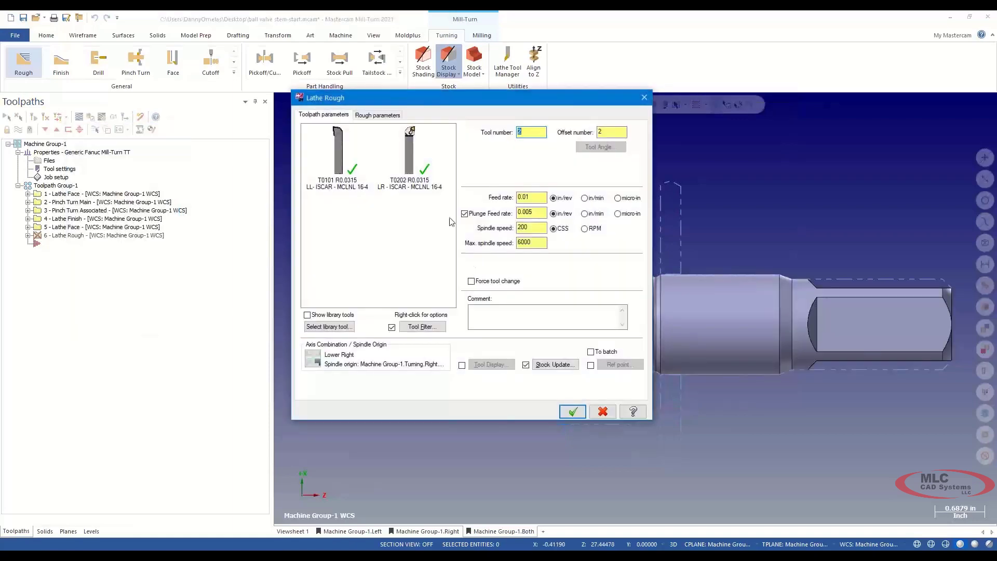
Choose tool T0202 LR - ISCAR - MCLNL 16-4 for roughing and set stock recognition to use stock for outer boundary
click(416, 156)
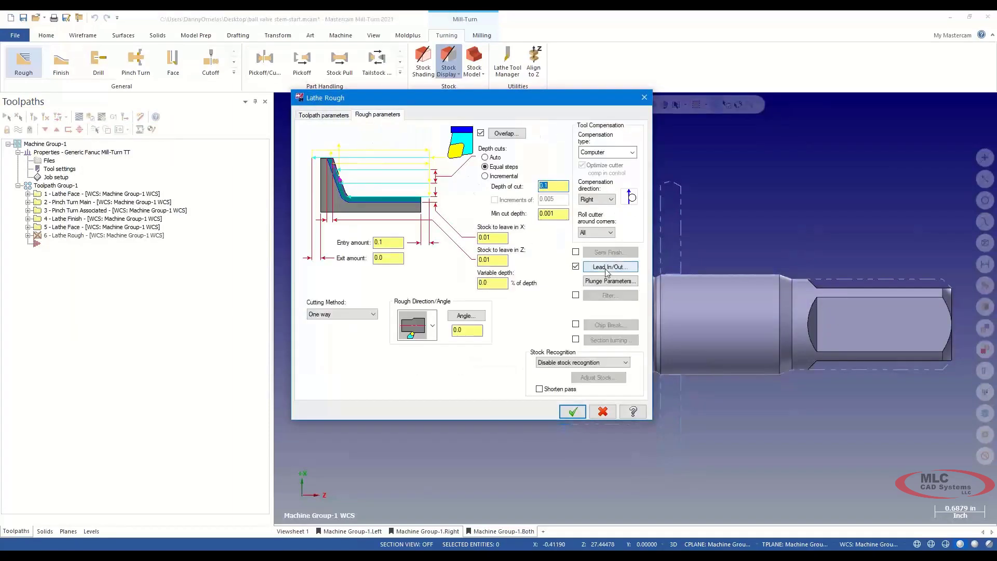
click(581, 362)
click(576, 377)
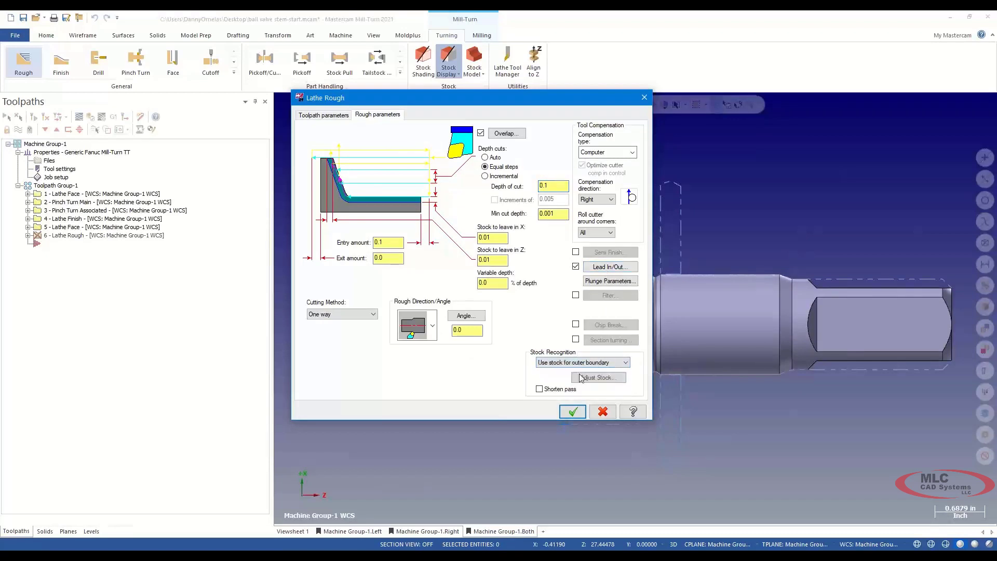
Extend the end of the rough contour by 0.05 in the lead-out settings and generate the Lathe Rough toolpath
click(608, 267)
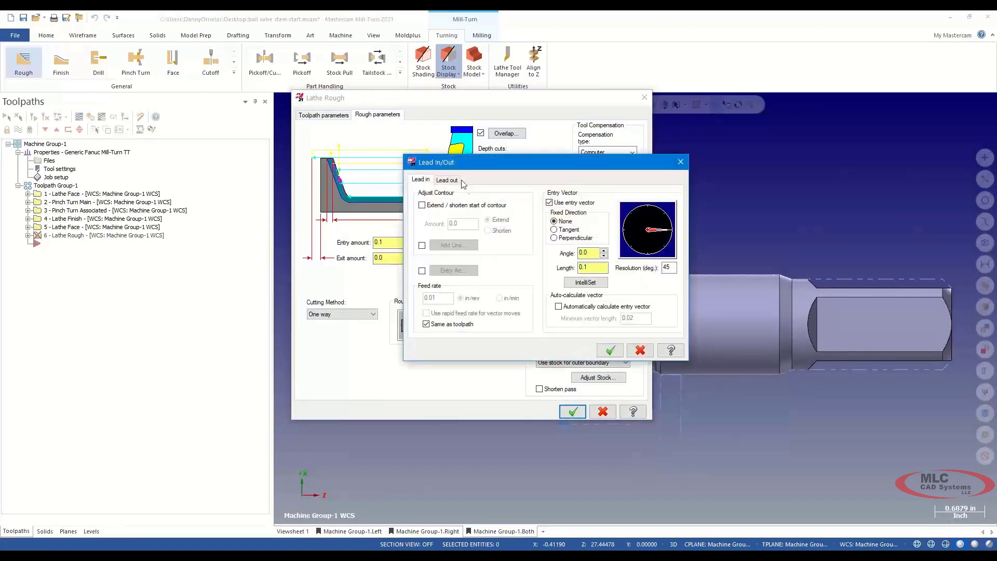
click(422, 205)
drag(572, 162, 472, 161)
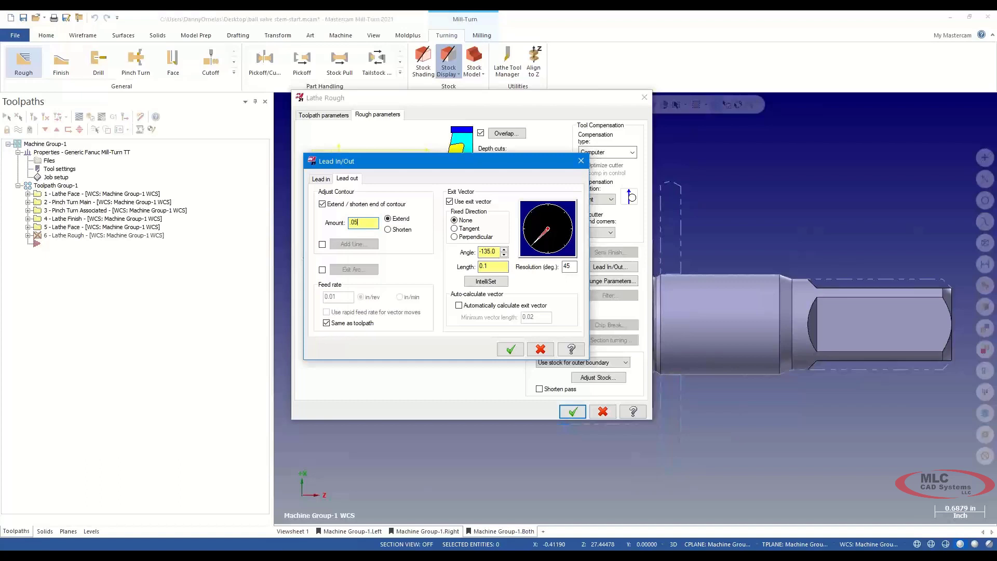
click(510, 349)
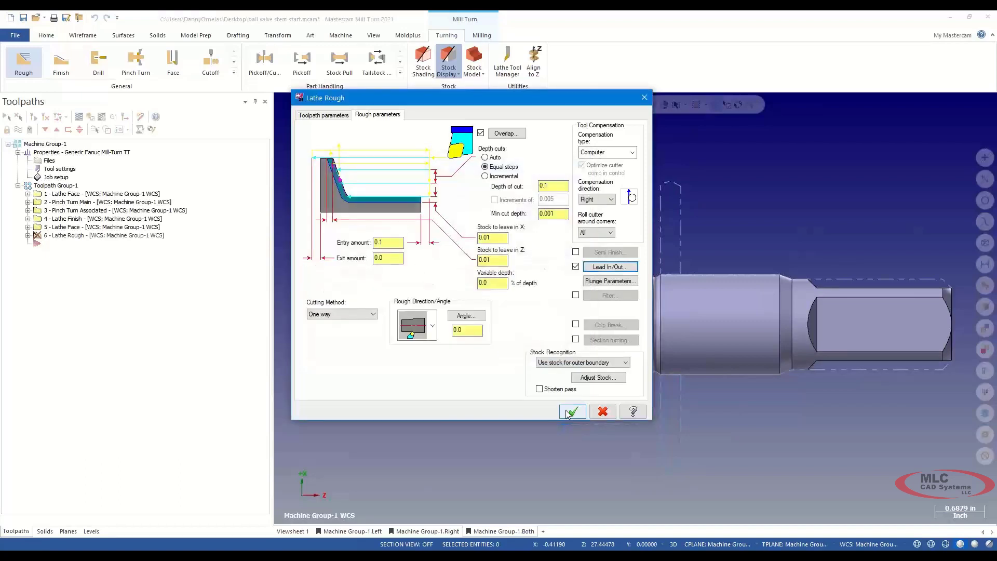
click(572, 412)
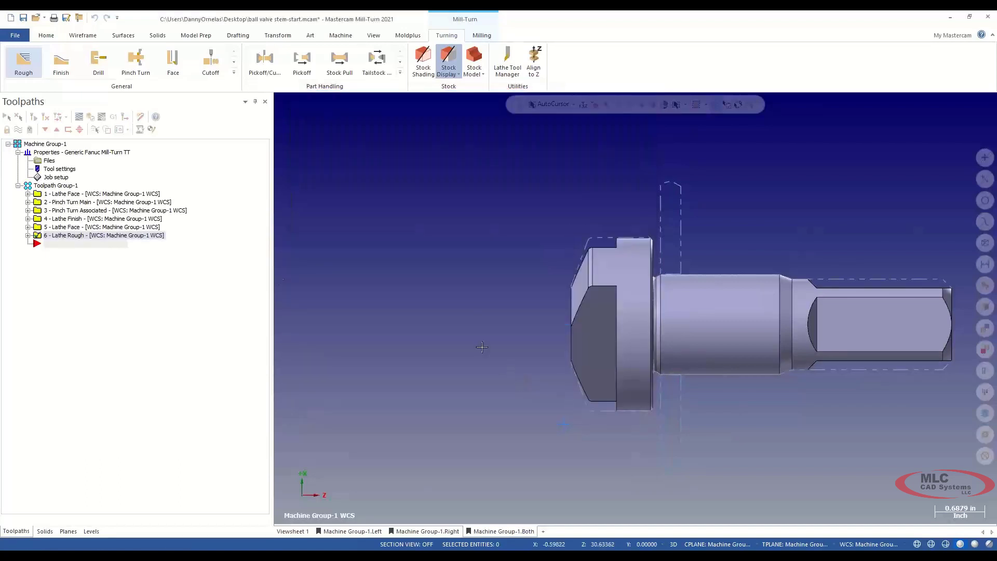
Reopen the Lathe Rough parameters, accept them and regenerate the toolpath
click(28, 236)
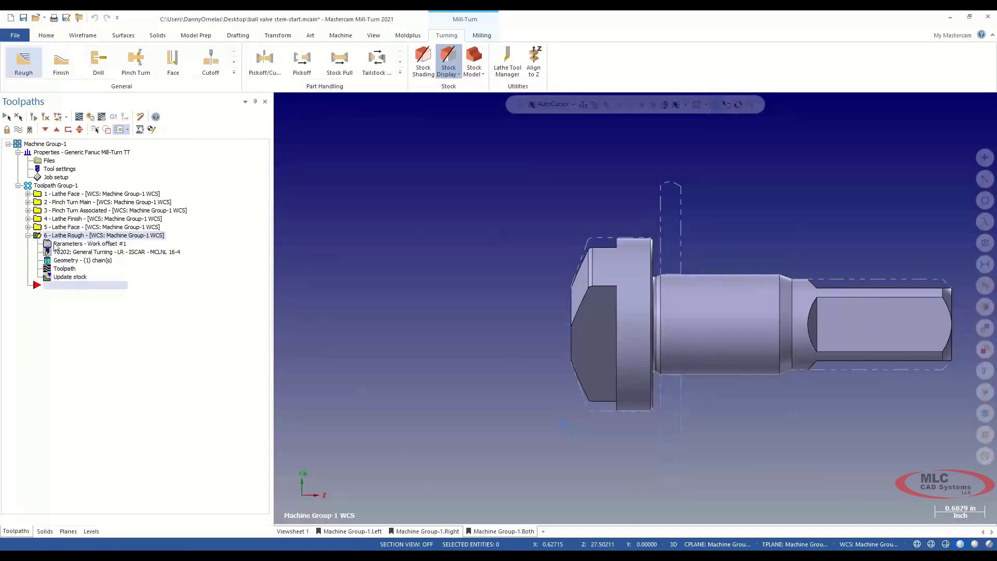
click(68, 244)
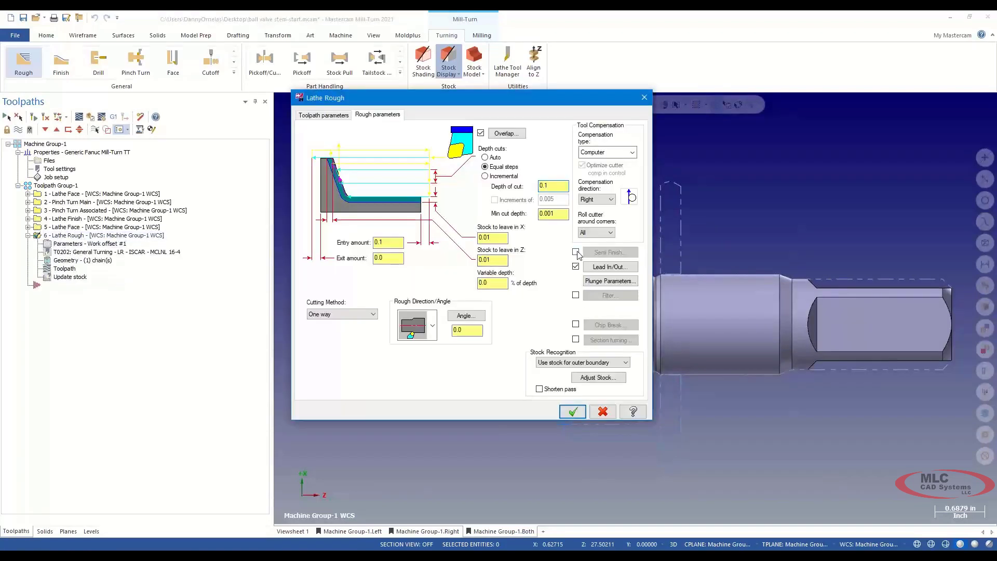
click(572, 411)
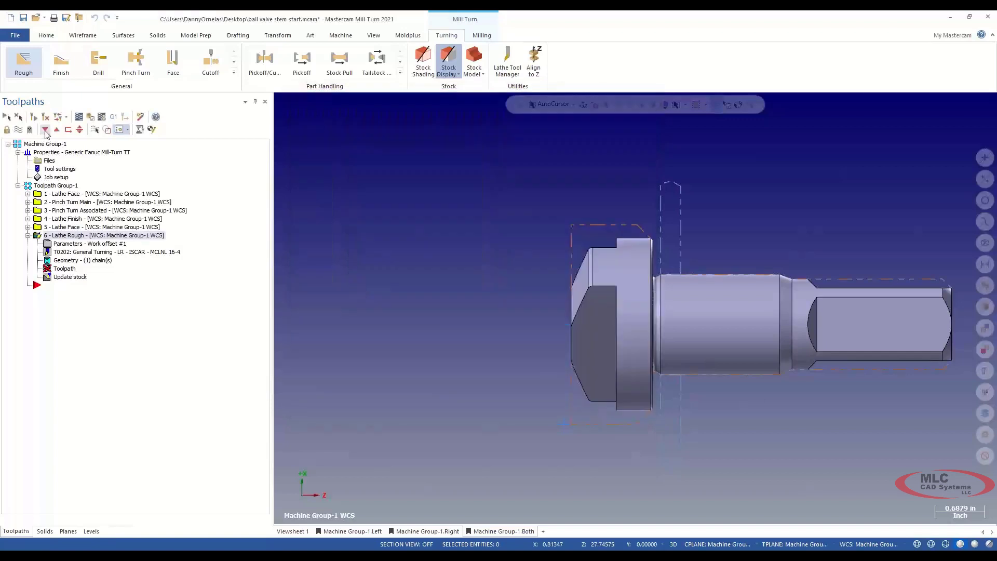
click(45, 131)
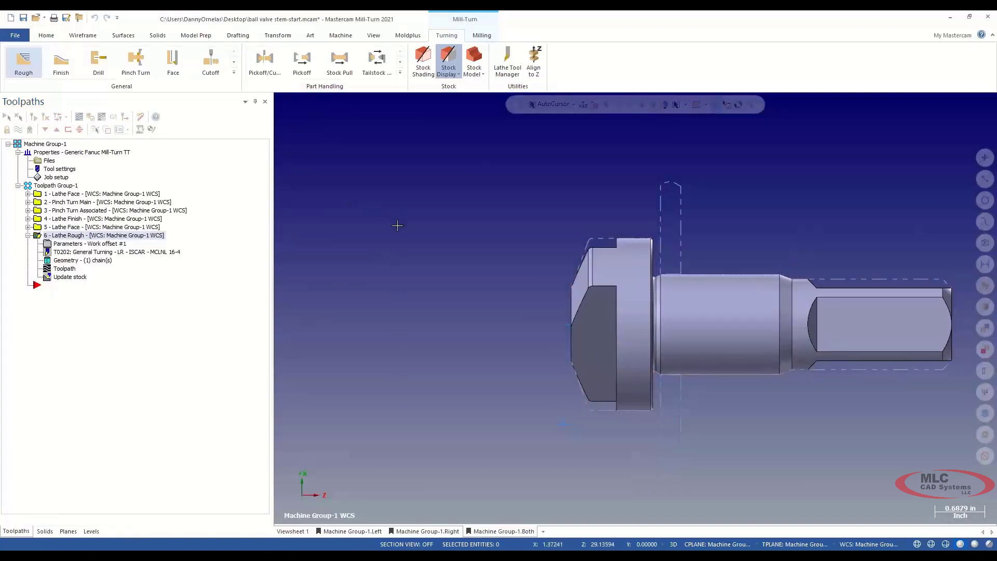
Collapse the Lathe Rough operation, select all of Toolpath Group-1 and post it to Mastercam Code Expert
scroll(403, 228, down, 5)
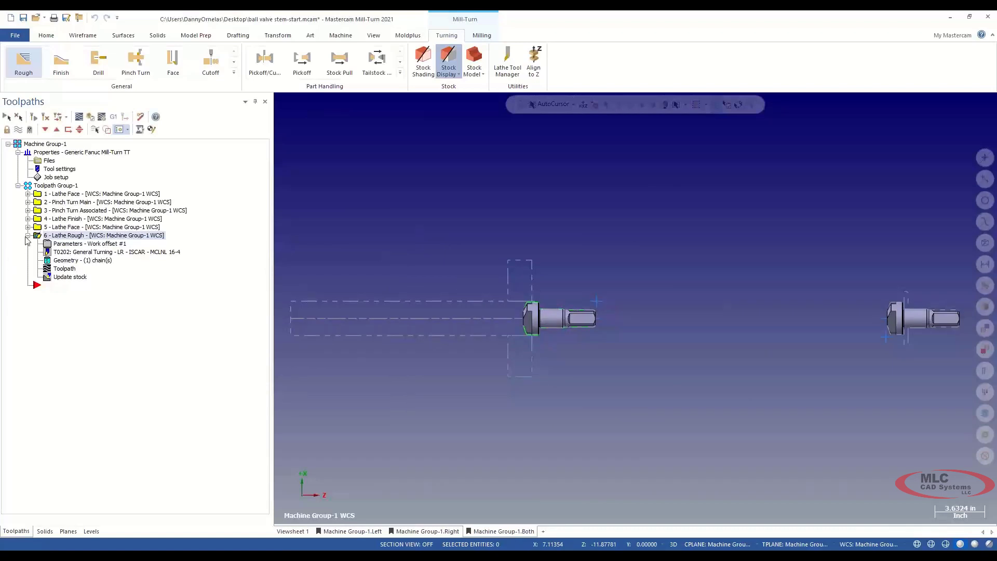
click(28, 236)
click(51, 185)
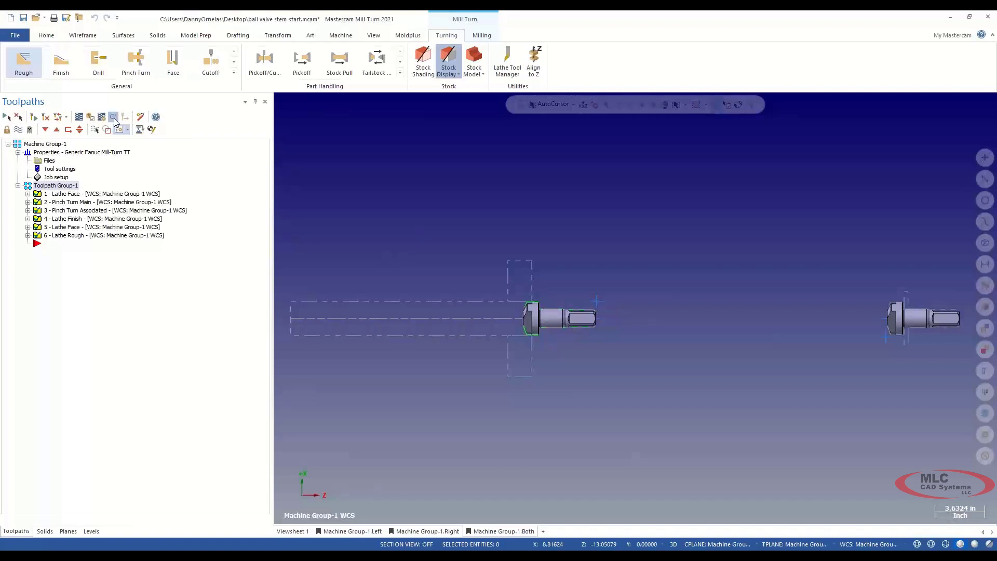
click(114, 119)
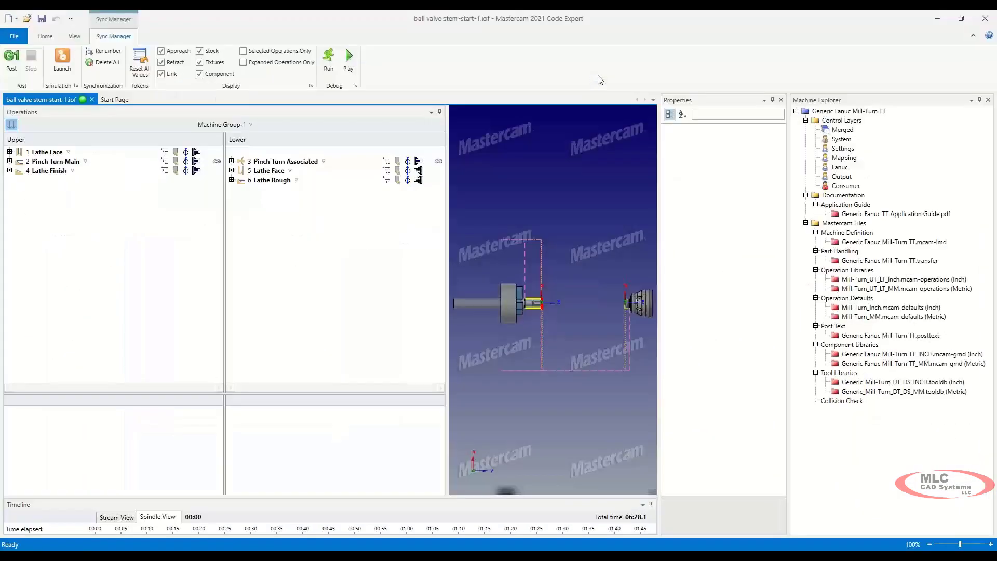
Close the Machine Explorer and Properties panes and enlarge the 3D view and the timeline
click(989, 101)
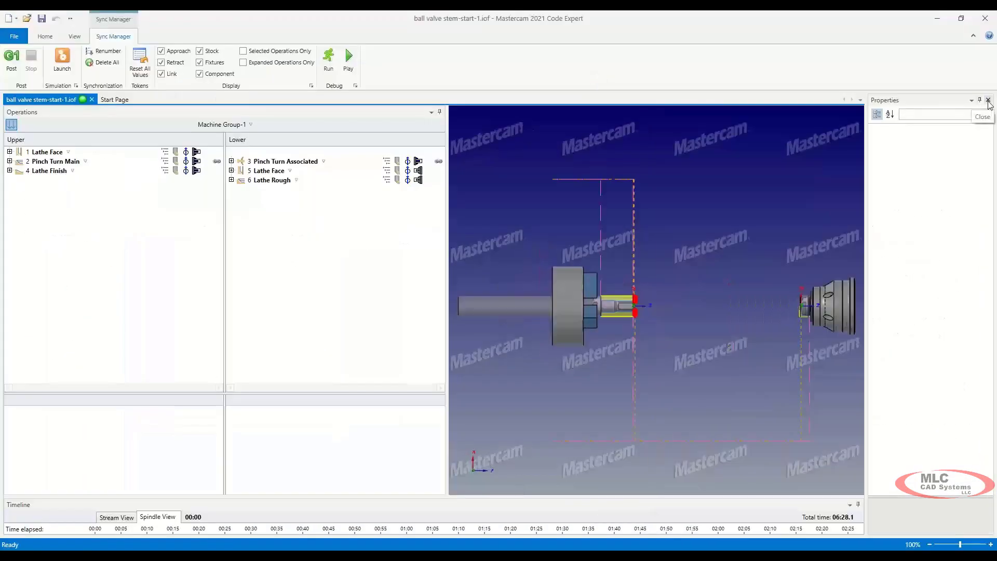
click(988, 101)
drag(447, 252, 396, 276)
drag(464, 497, 463, 396)
Examine the toolpaths on the sub-spindle part and on the main-spindle stem in the 3D view
middle_drag(682, 287, 900, 223)
scroll(899, 222, up, 3)
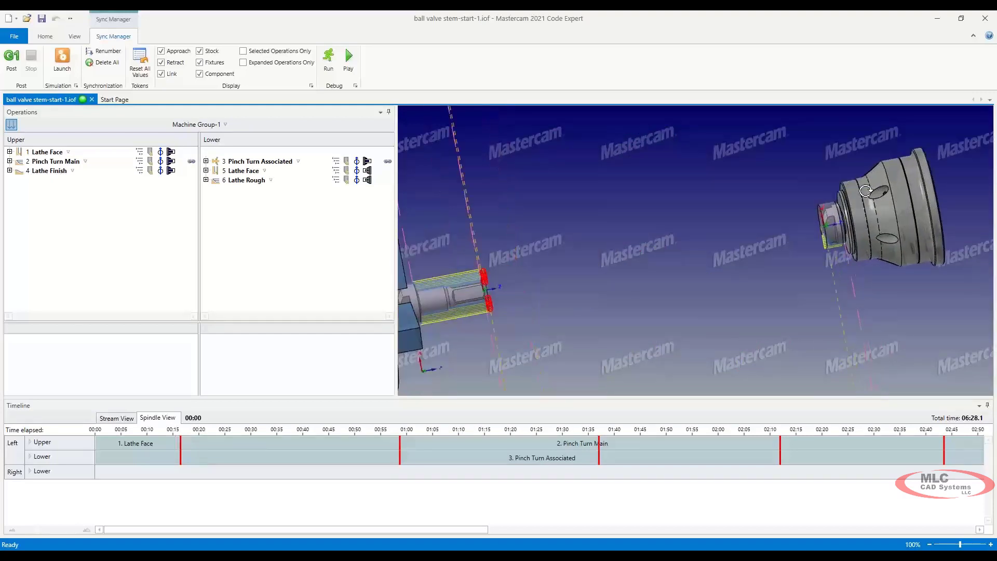
scroll(857, 200, up, 2)
scroll(857, 200, up, 2)
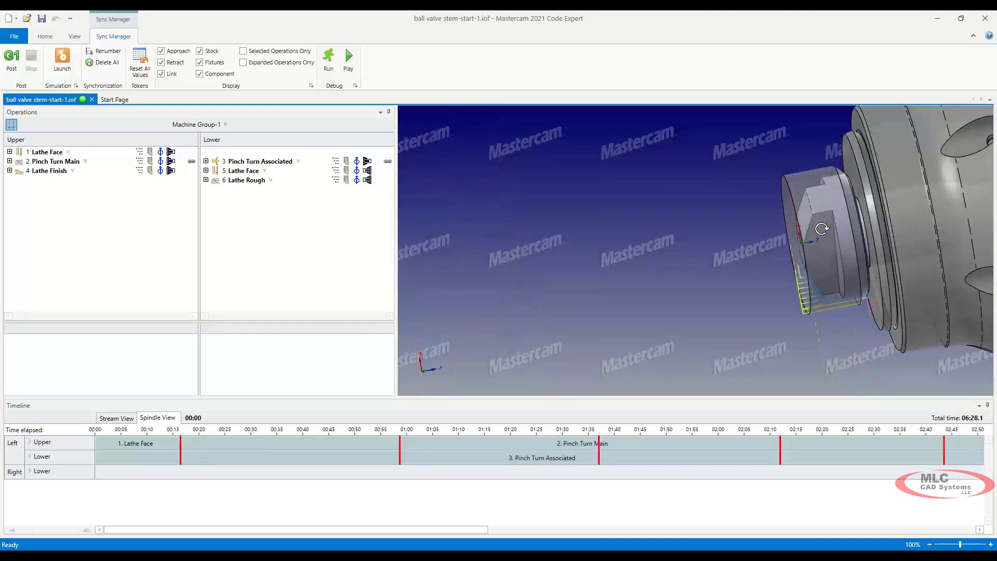
scroll(831, 213, down, 5)
scroll(691, 223, up, 5)
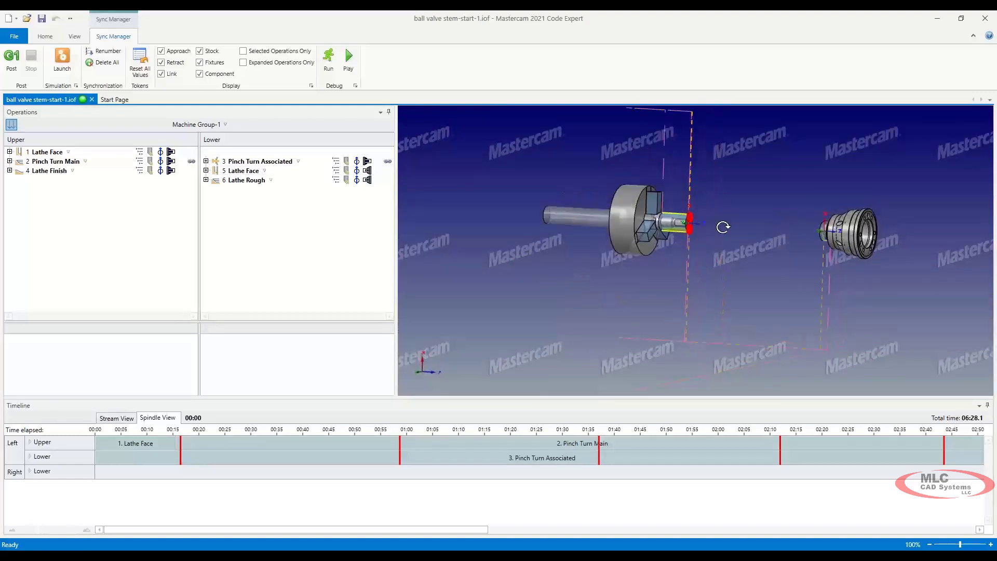
scroll(671, 208, up, 3)
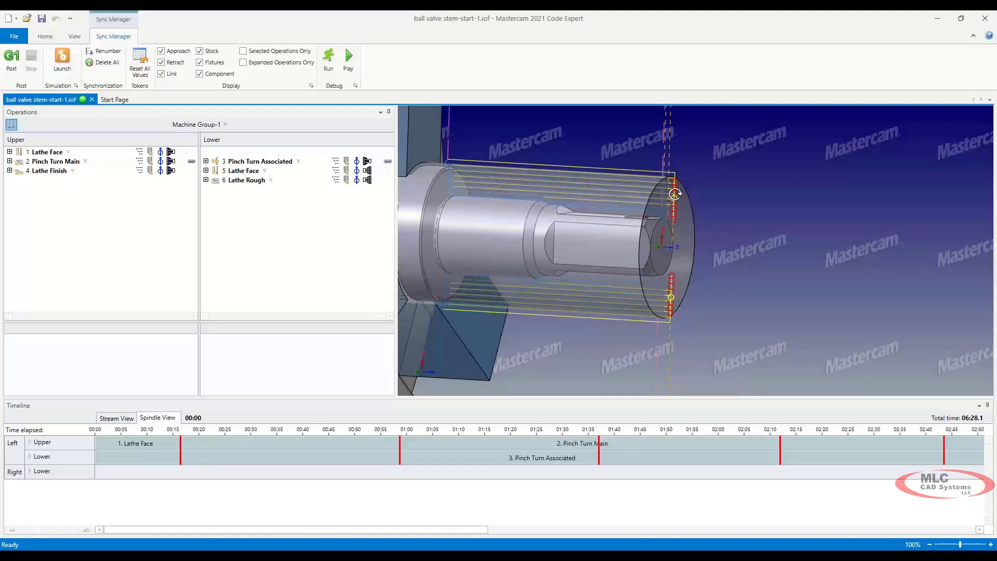
click(643, 196)
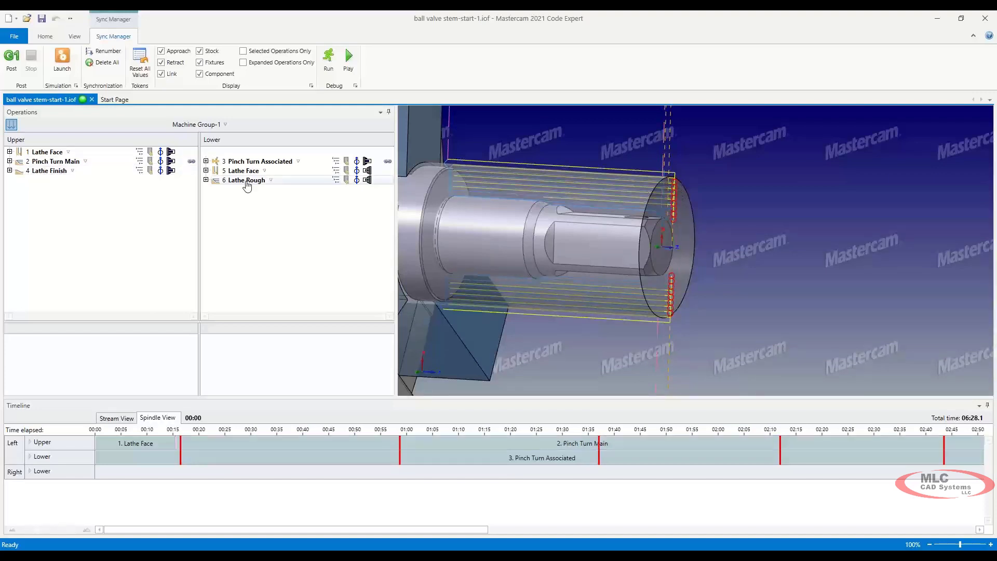
Expand the Lathe Face, Pinch Turn Main and Lathe Finish operations and display the motion details of Pinch Turn Main
click(9, 151)
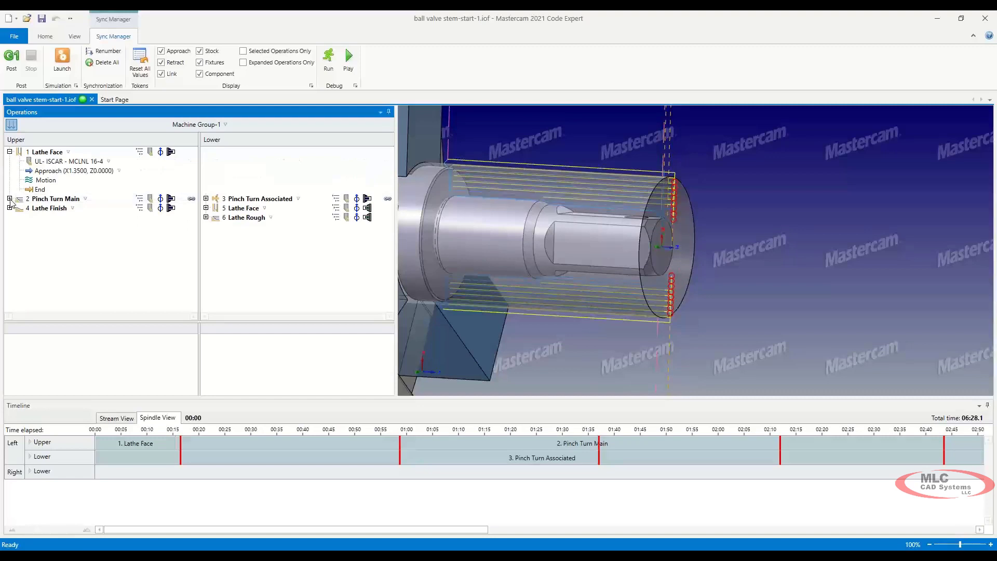
click(9, 198)
click(9, 255)
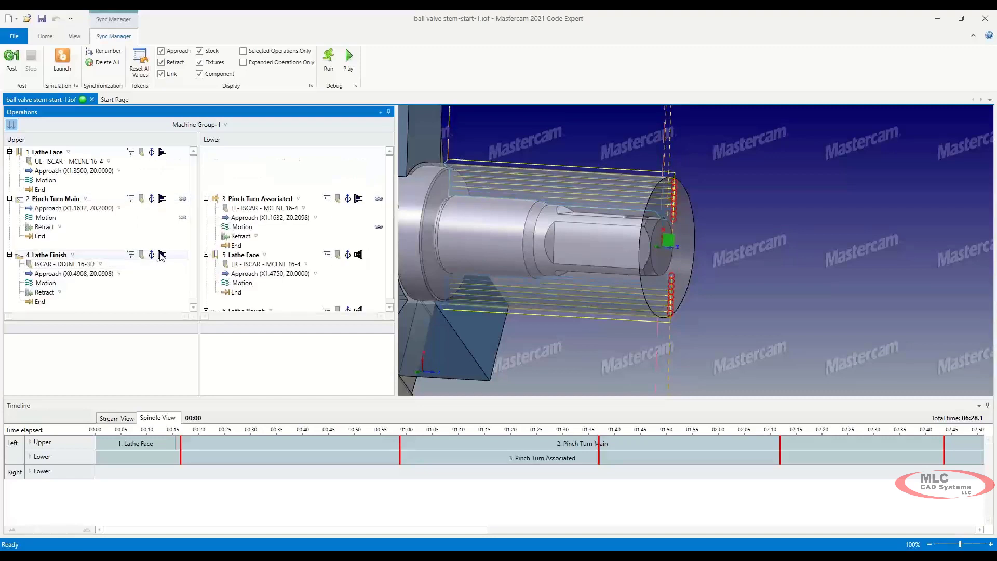
click(47, 217)
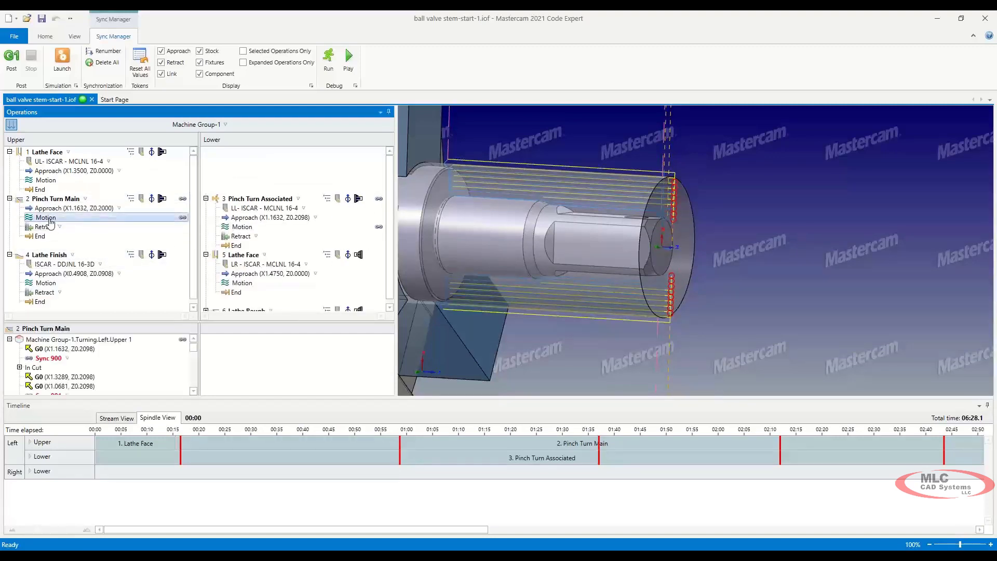
Display the motion details of Pinch Turn Associated beside Pinch Turn Main and examine their matching sync points
click(242, 227)
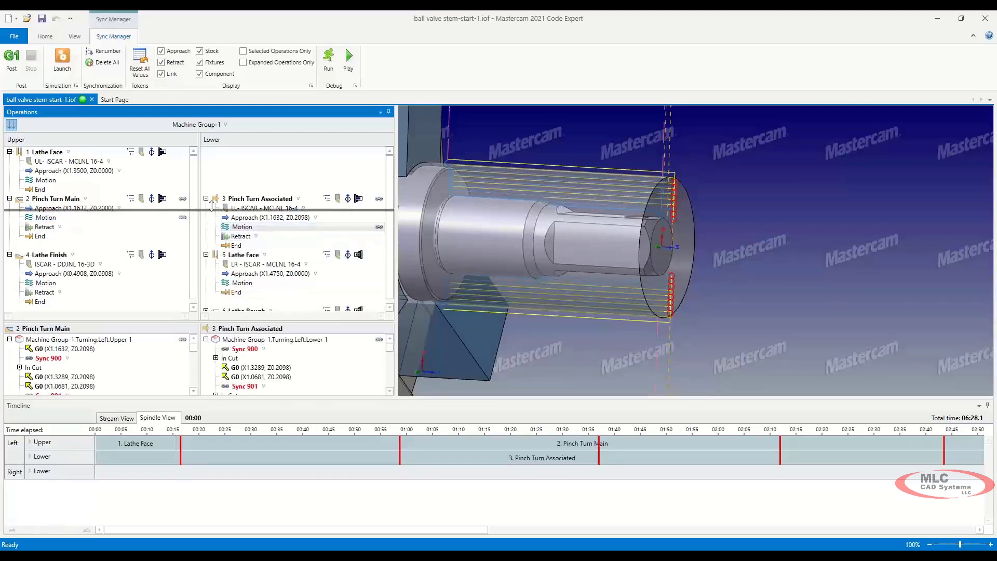
drag(208, 322, 208, 204)
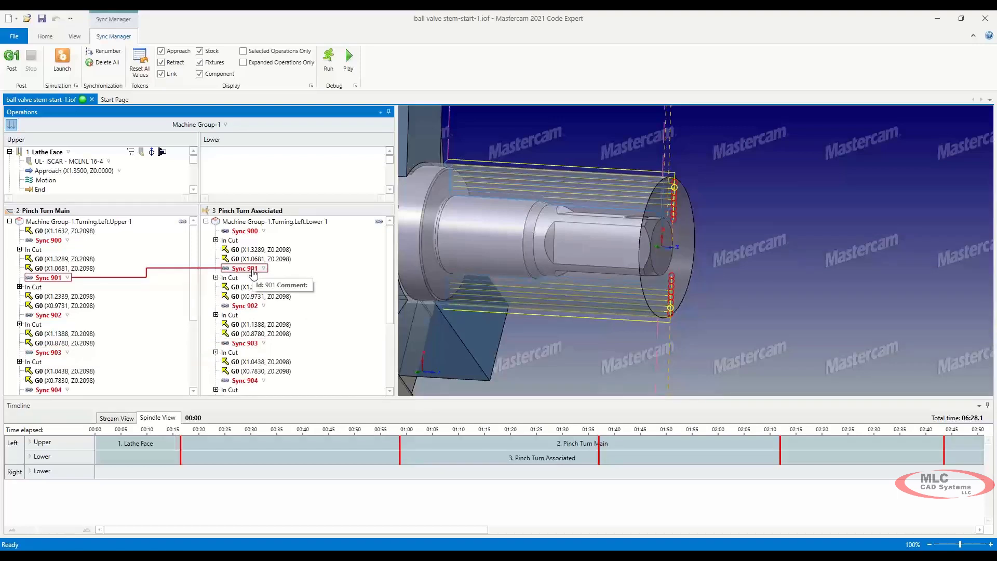
drag(216, 204, 213, 331)
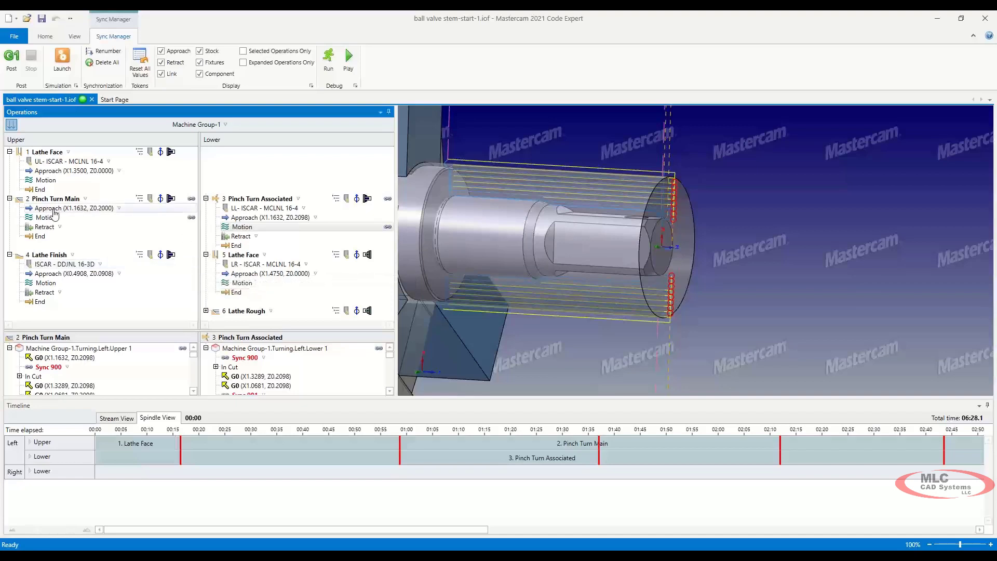
Synchronize the starts and ends of Pinch Turn Main and Pinch Turn Associated, and the tool changes of Lathe Finish and the lower-turret Lathe Face
drag(275, 207, 108, 206)
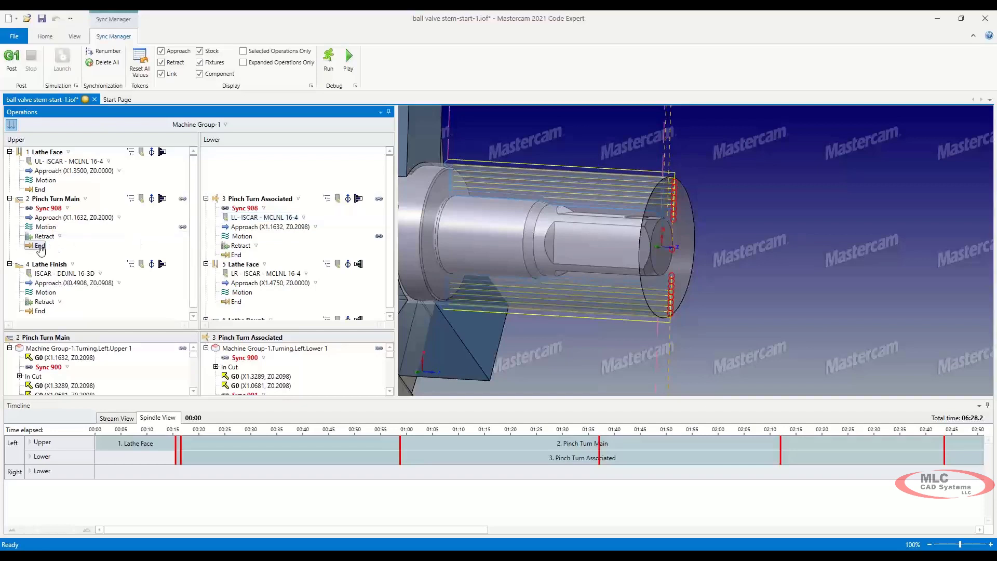
drag(39, 245, 229, 255)
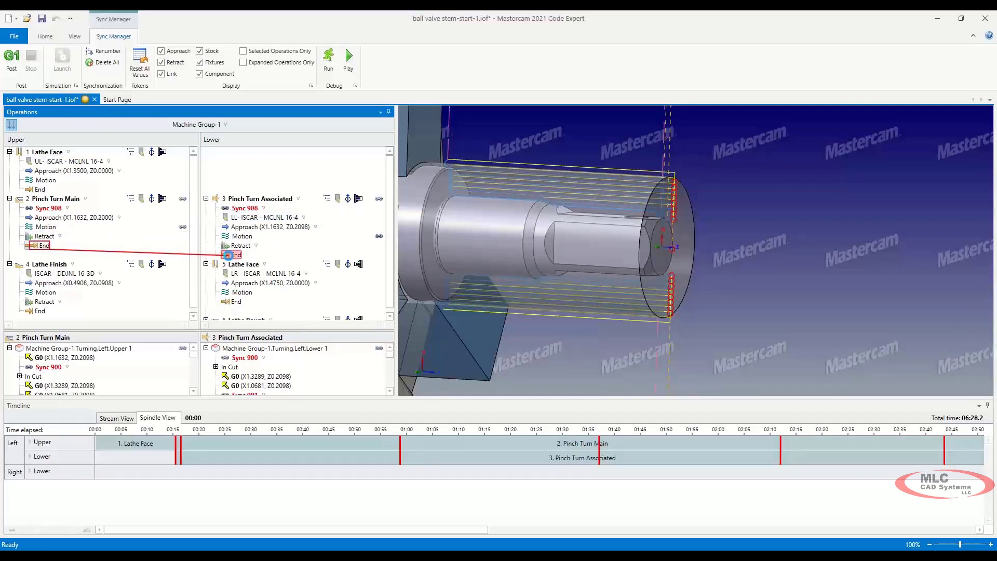
scroll(389, 248, down, 1)
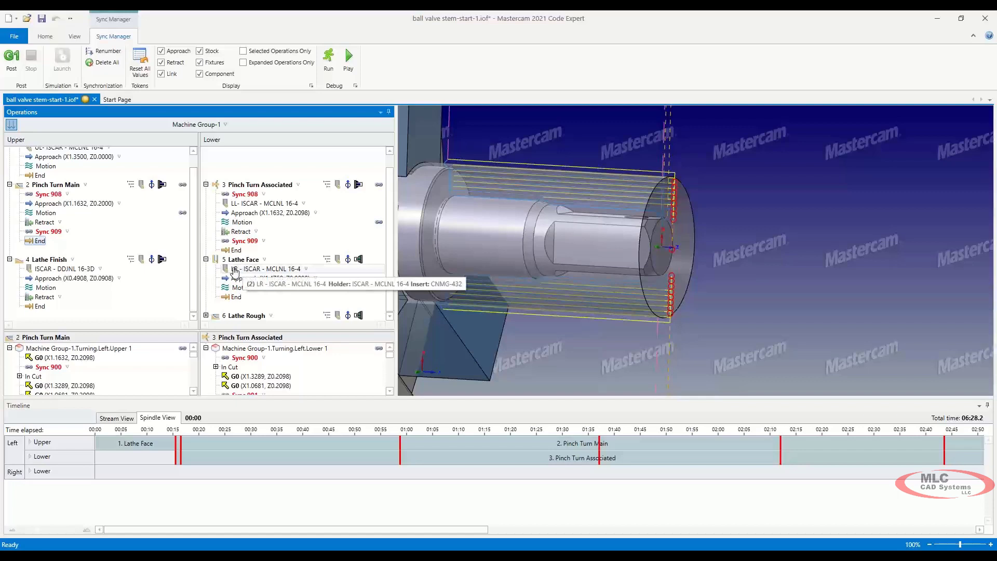
drag(235, 271, 93, 271)
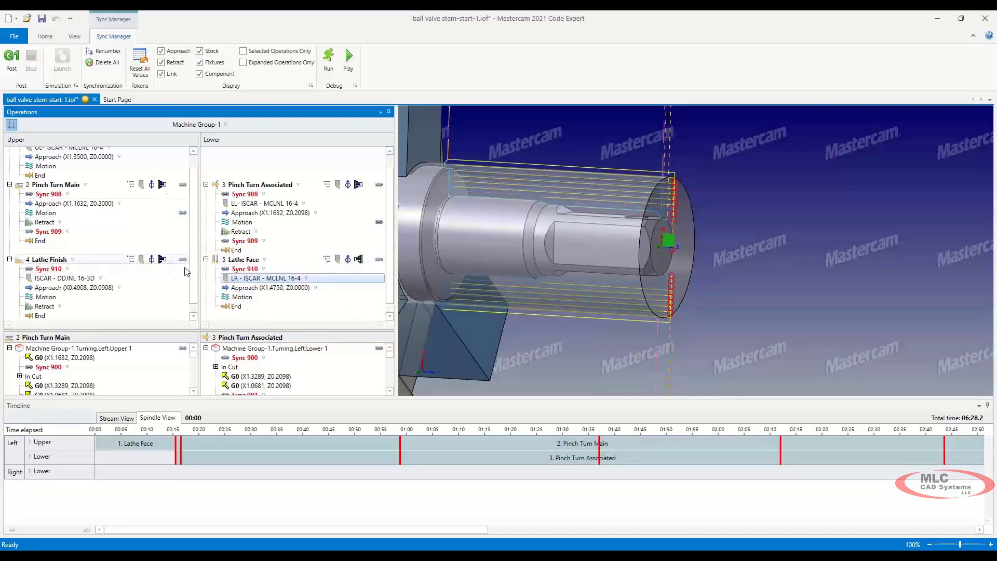
Save the synchronized file and launch the machine simulation
click(42, 19)
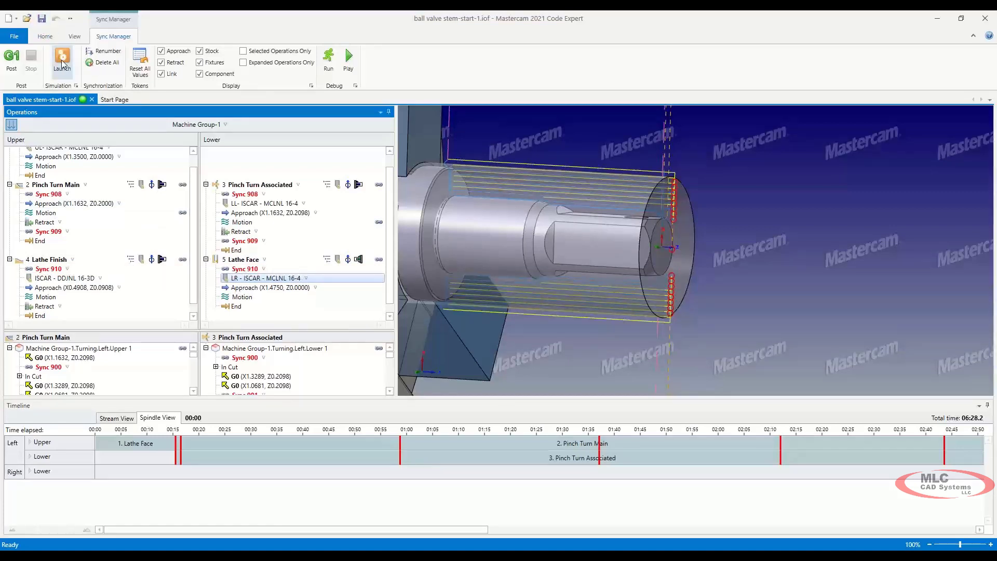
click(61, 64)
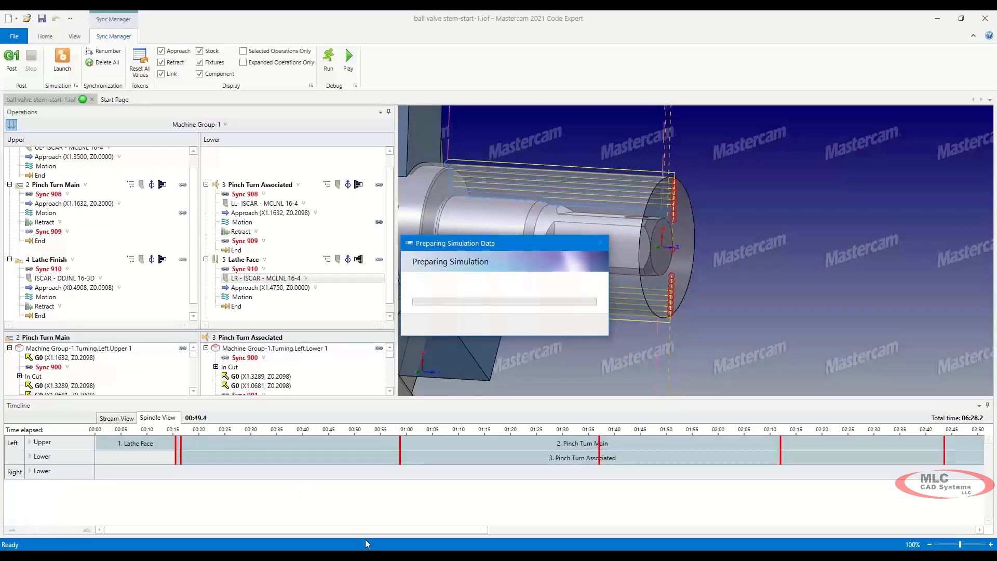
drag(375, 529, 778, 531)
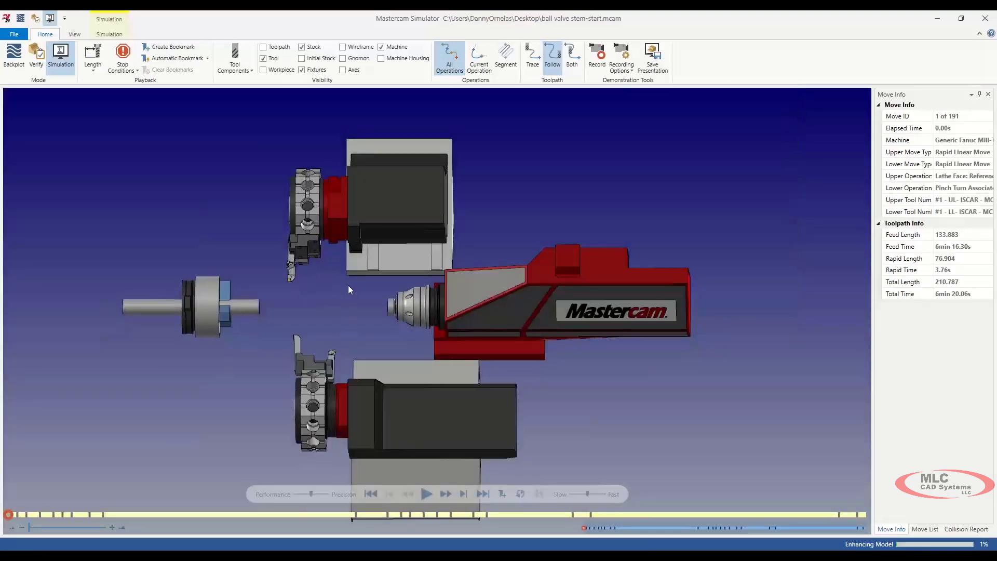
Close the Move Info and Move List panes and play the machine simulation with both turrets and spindles in view
scroll(348, 285, up, 1)
scroll(276, 310, up, 3)
scroll(317, 307, down, 3)
middle_drag(345, 306, 335, 306)
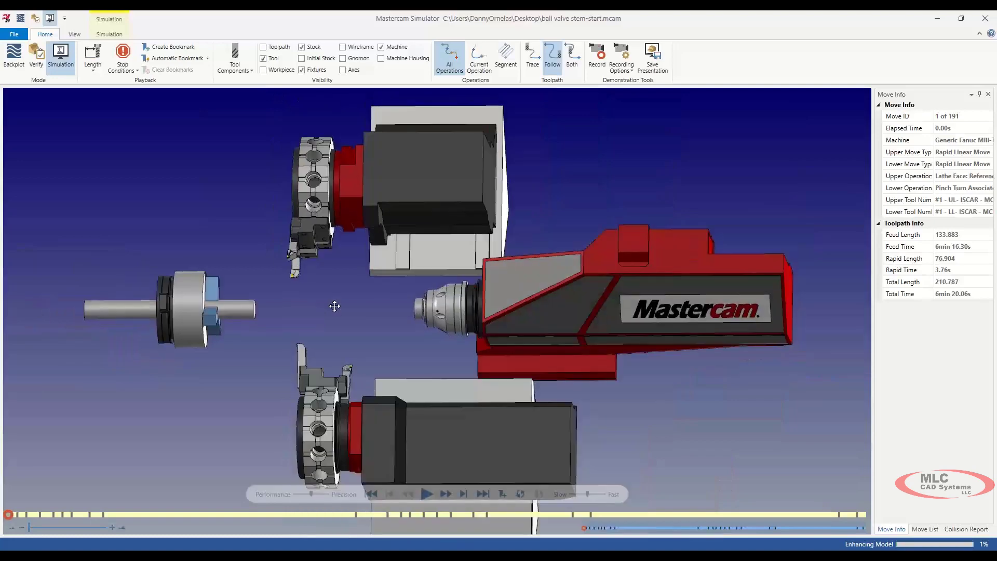
scroll(332, 305, up, 2)
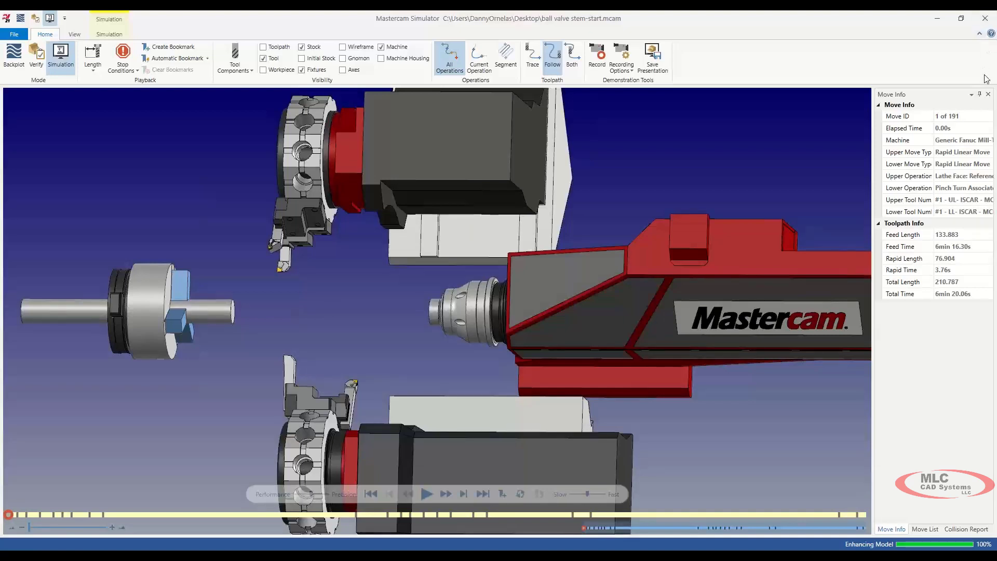
click(989, 94)
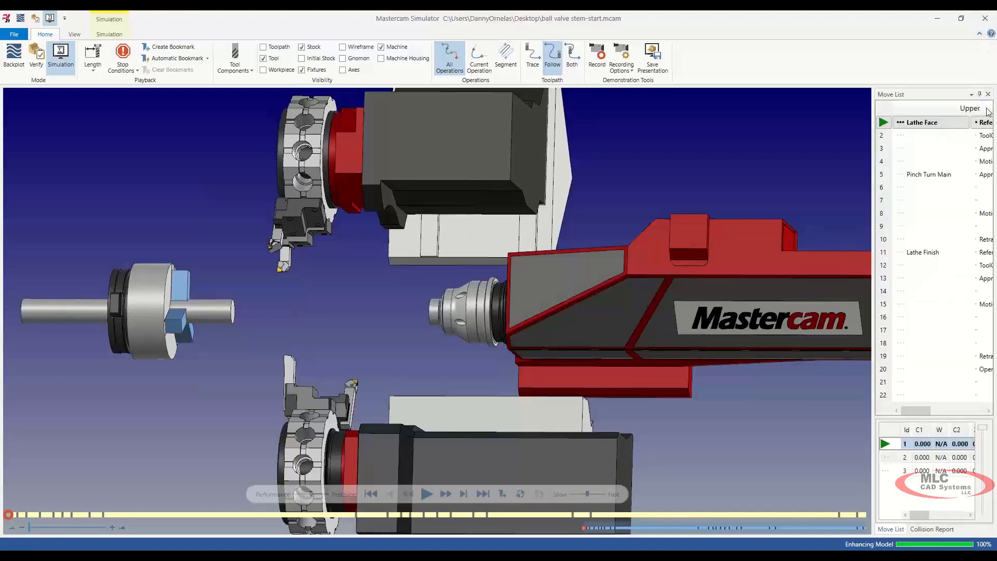
click(989, 95)
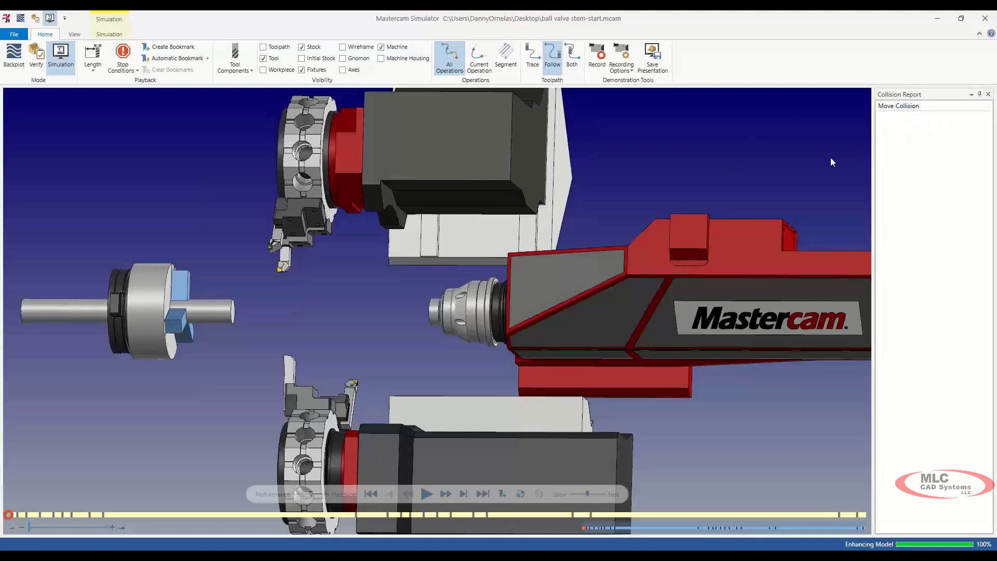
scroll(425, 283, up, 3)
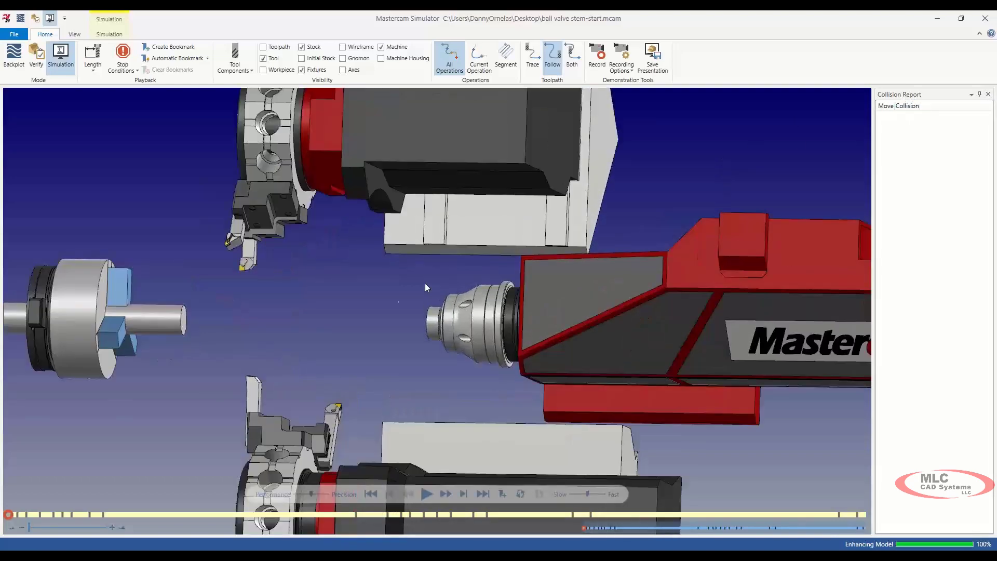
scroll(394, 302, down, 3)
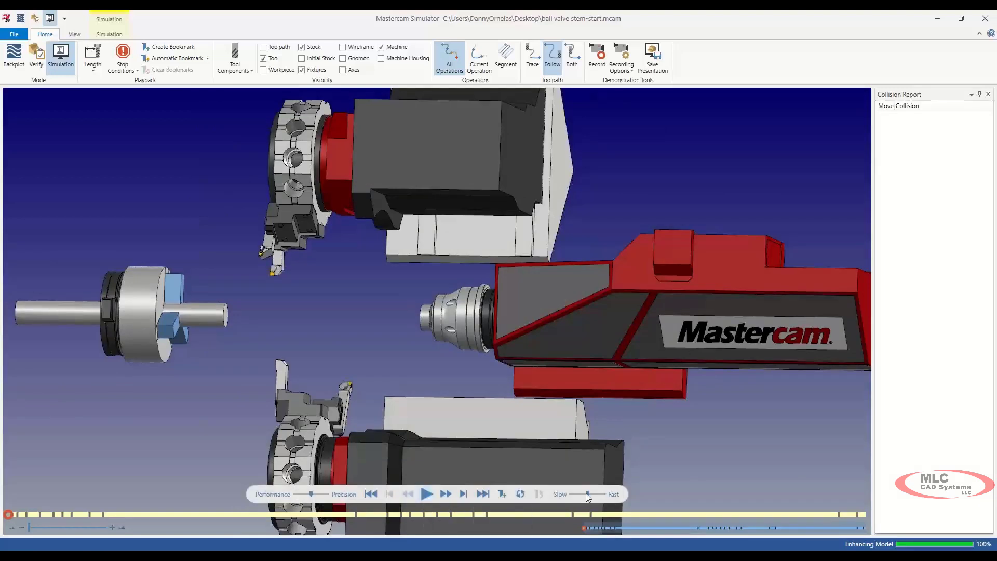
click(424, 494)
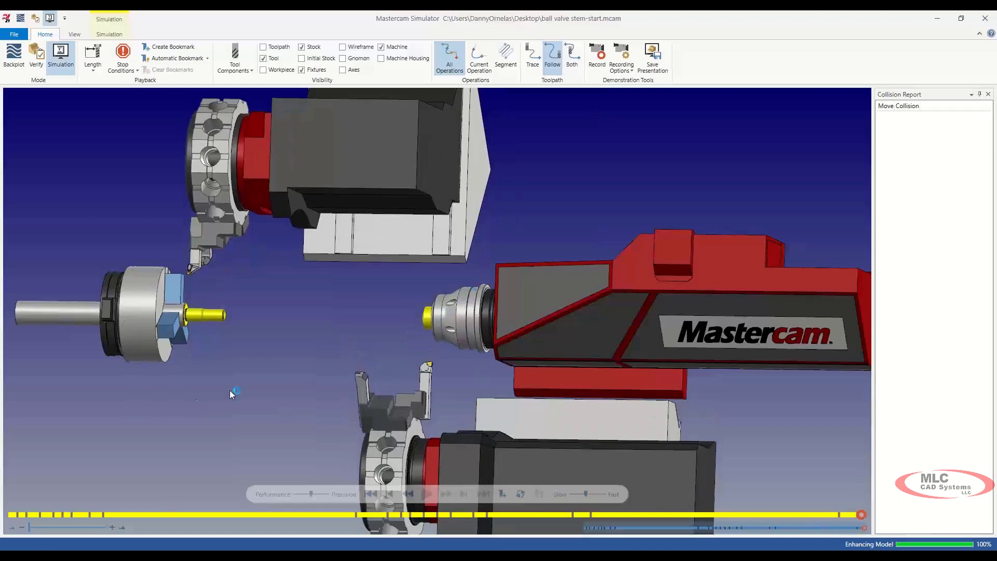
Examine the machined stock on the sub-spindle and the turned stem on the main spindle from several angles
scroll(426, 327, up, 5)
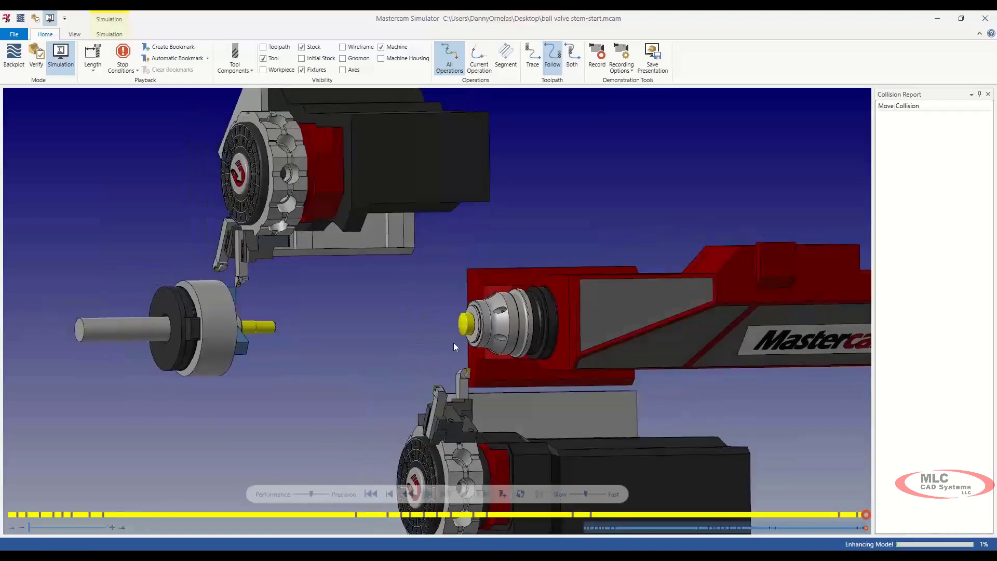
scroll(464, 310, up, 8)
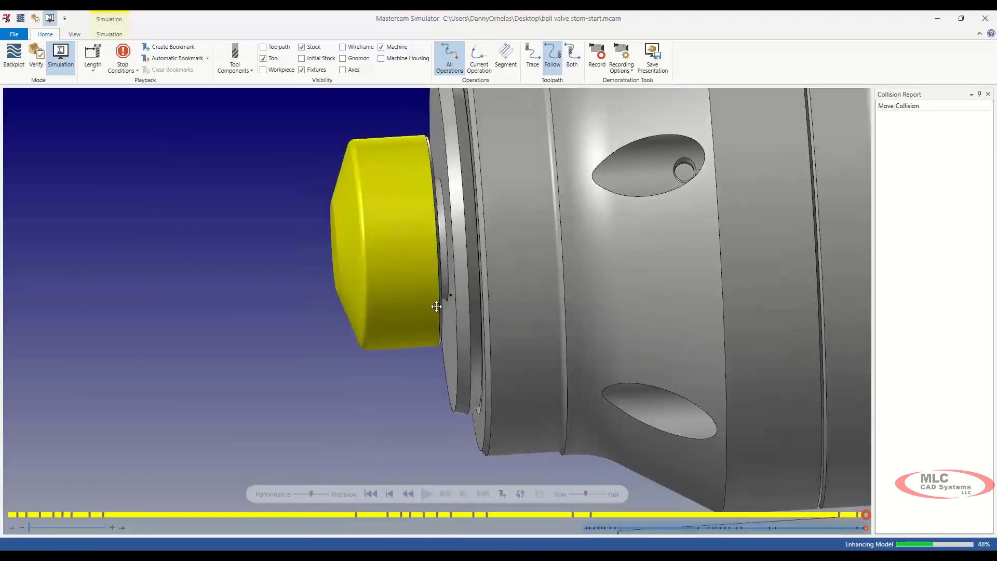
middle_drag(433, 308, 453, 311)
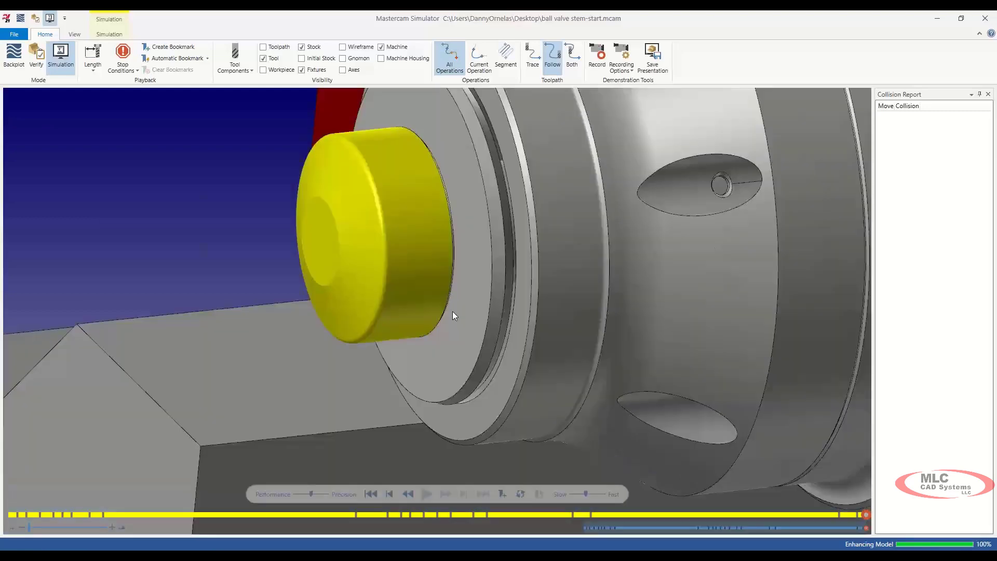
scroll(454, 311, down, 2)
scroll(454, 310, down, 8)
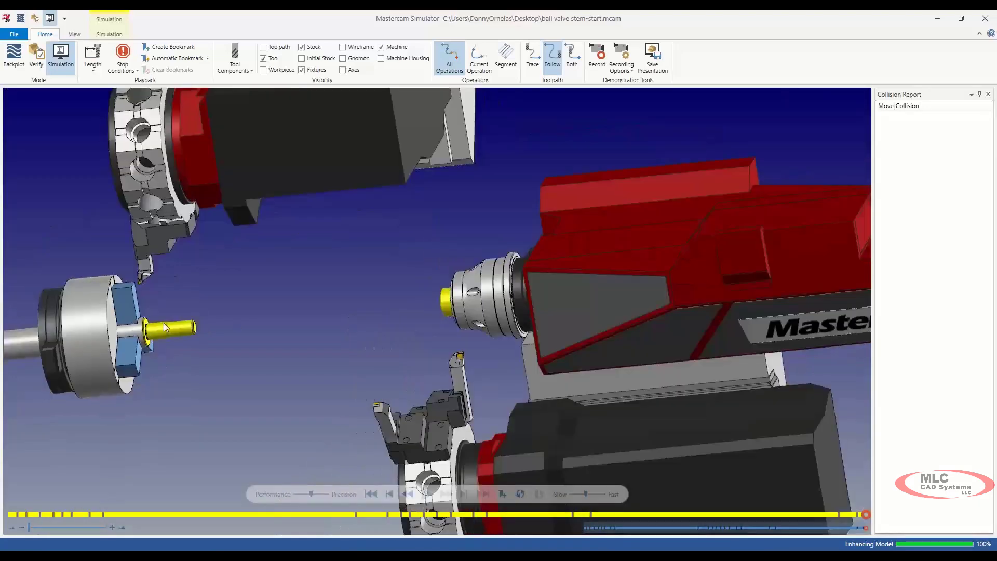
scroll(137, 323, down, 3)
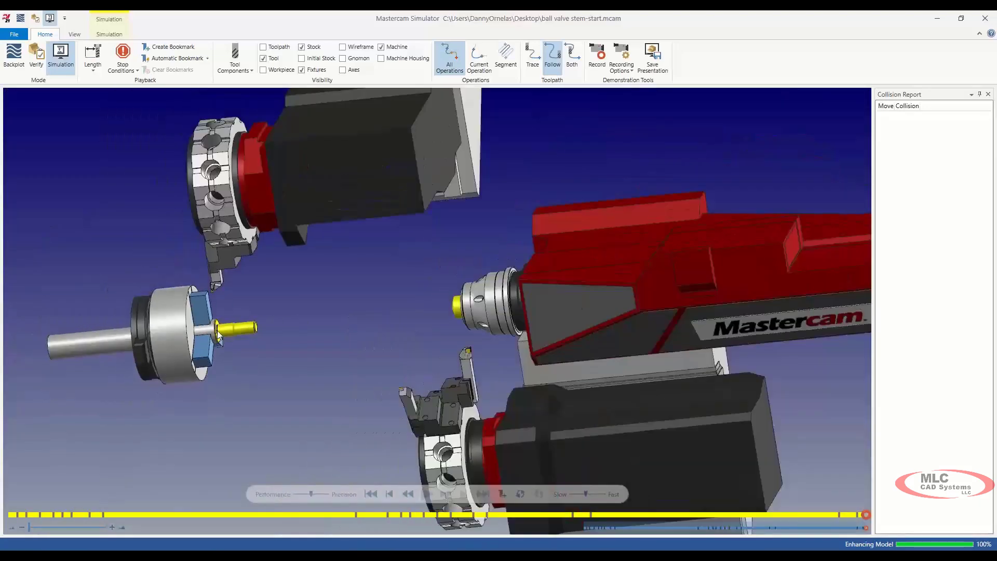
scroll(218, 335, up, 10)
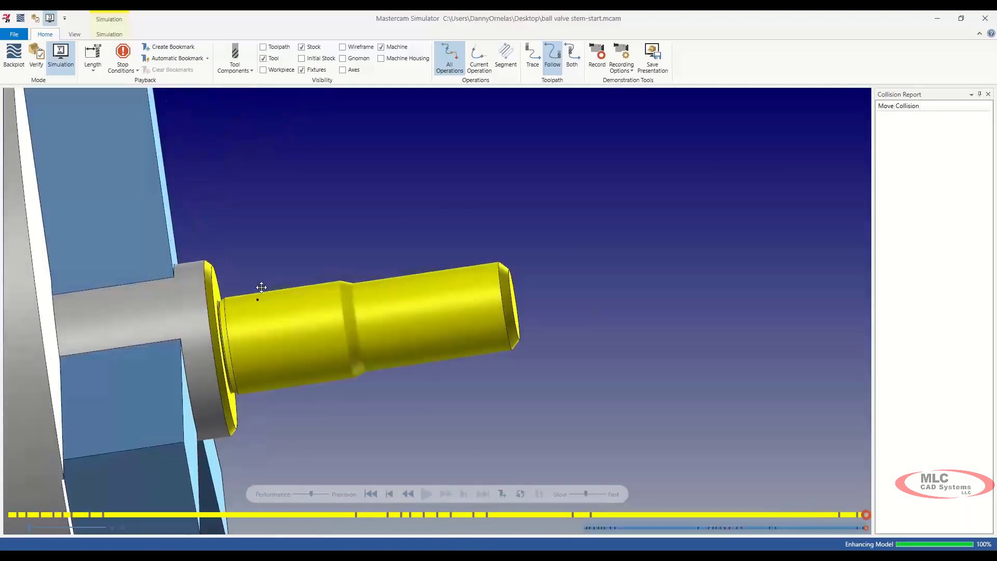
scroll(260, 291, down, 3)
scroll(329, 273, down, 5)
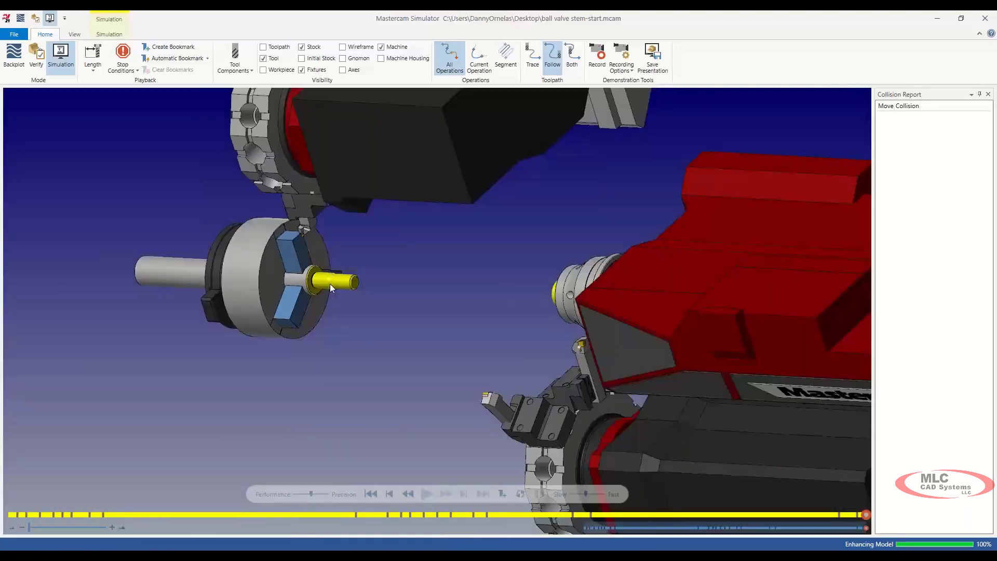
scroll(330, 284, up, 3)
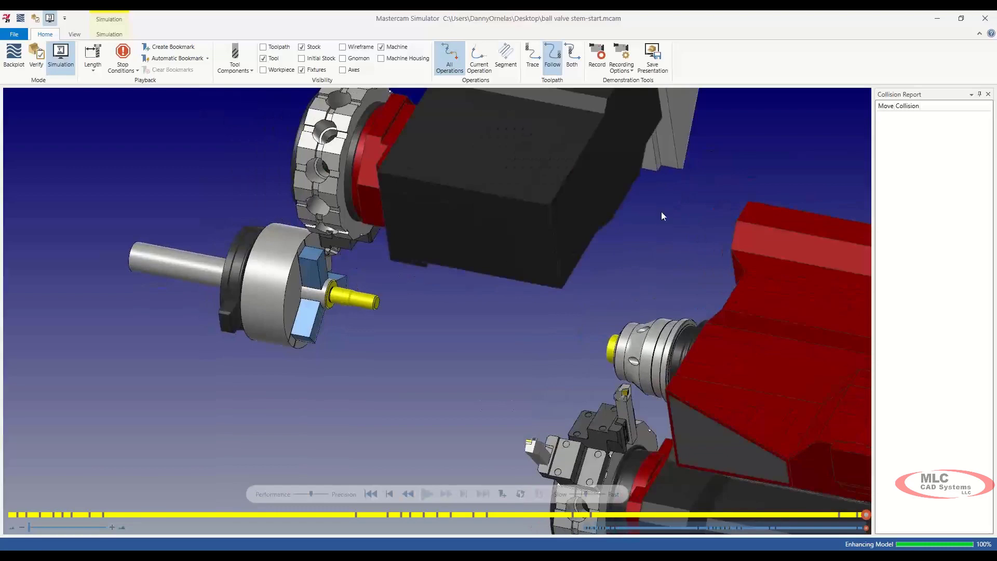
Close the simulator and return to Mastercam Mill-Turn with a close-up of the main-spindle stem's milled flats
click(984, 18)
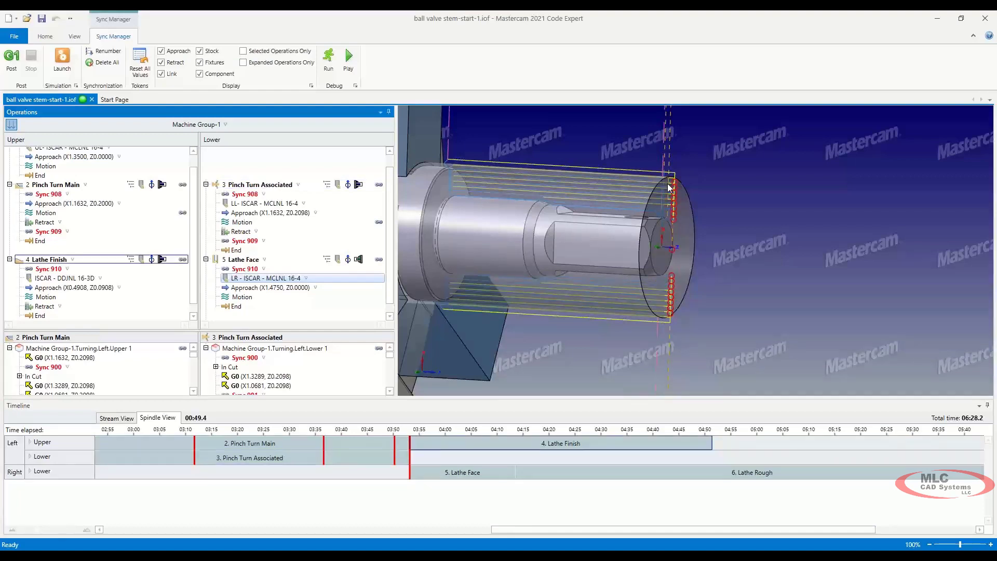
click(937, 23)
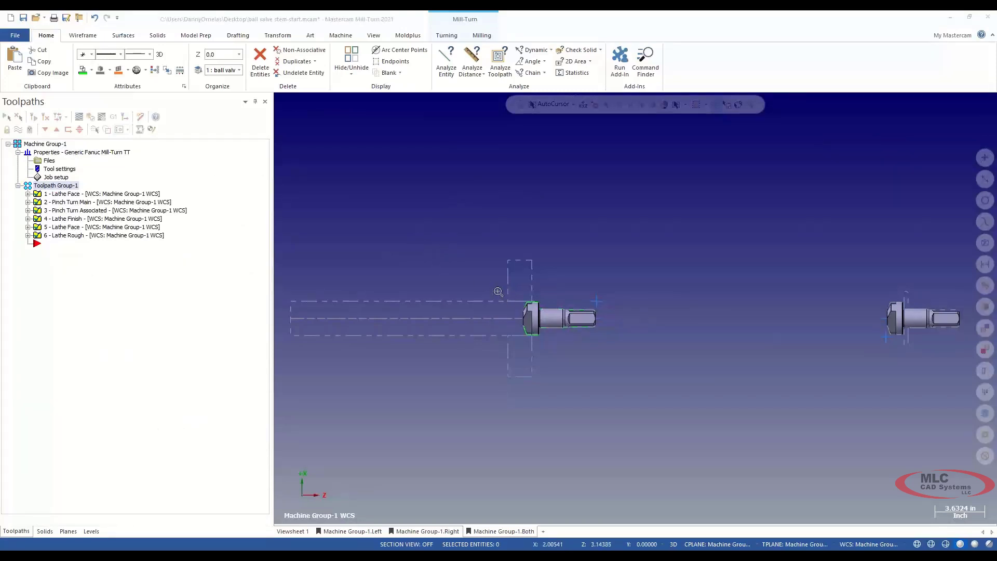
key(F1)
click(631, 361)
middle_drag(568, 347, 623, 275)
scroll(623, 275, down, 3)
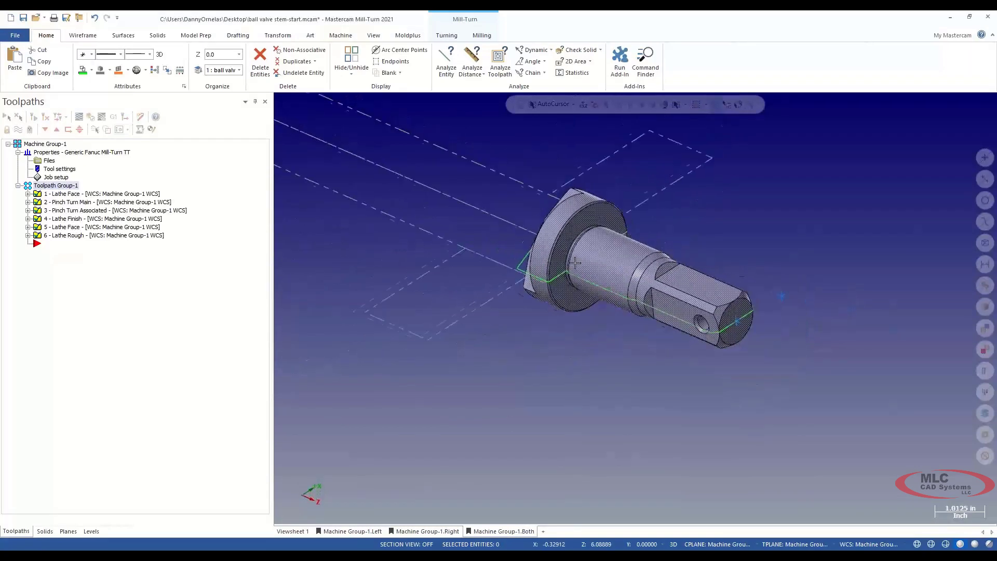
scroll(669, 281, up, 4)
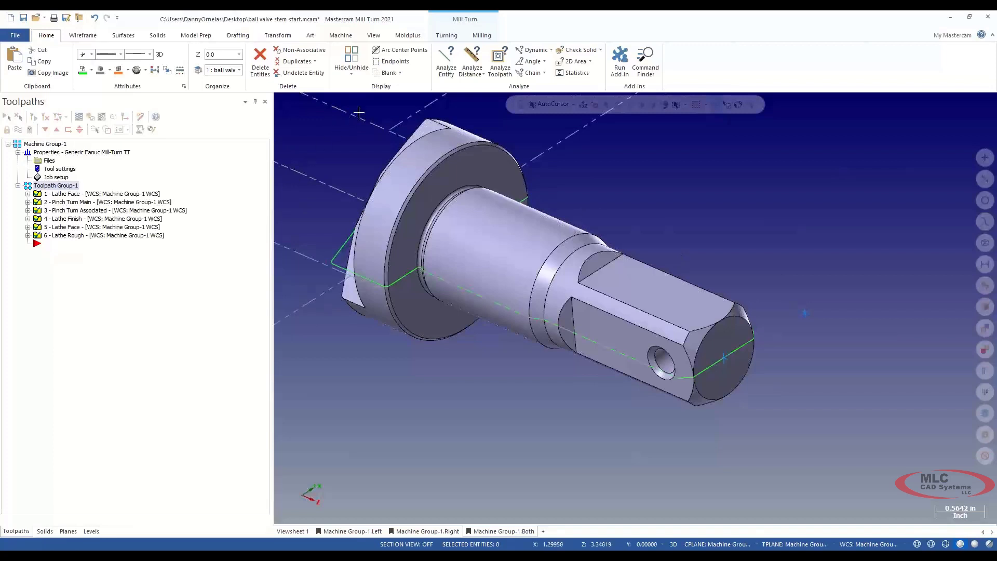
Start a 2D Contour milling toolpath using a single solid edge at the inner end of the stem's upper flat as the chain
click(480, 38)
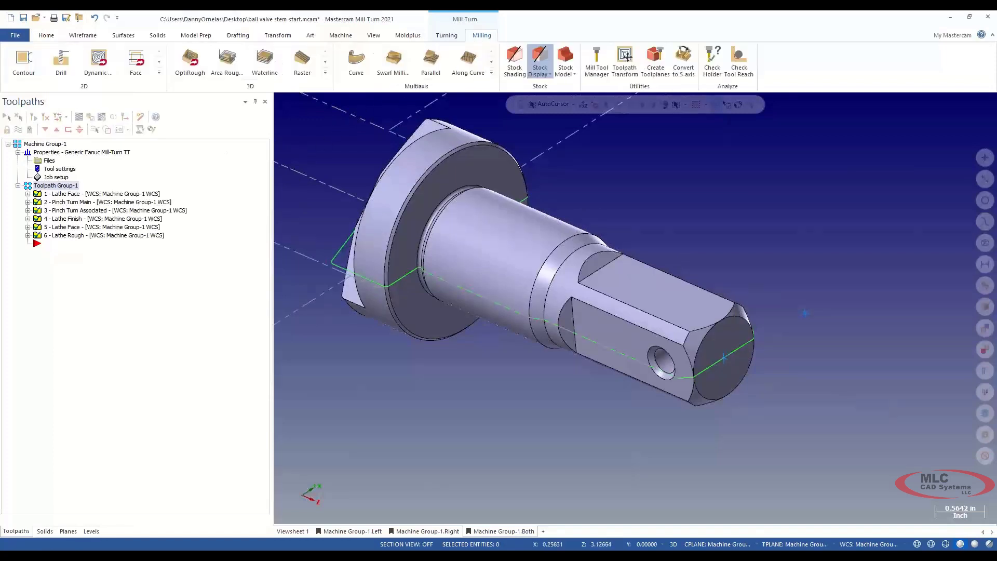
click(23, 62)
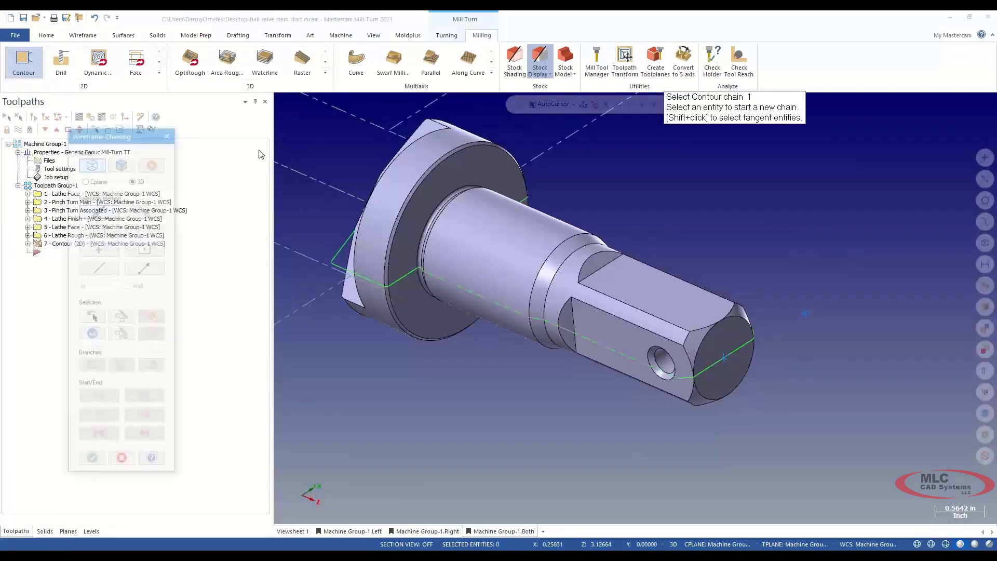
click(122, 161)
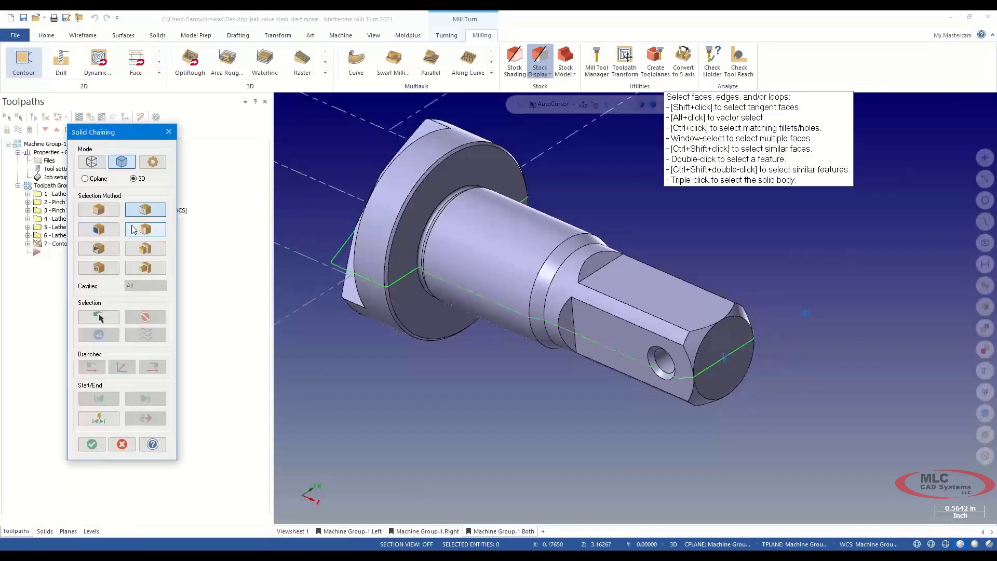
click(113, 212)
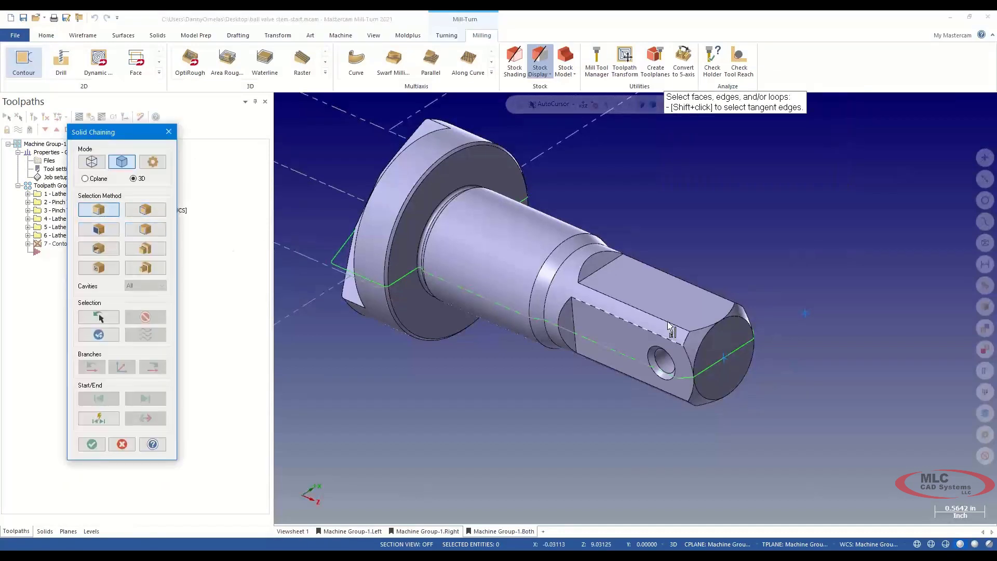
click(621, 259)
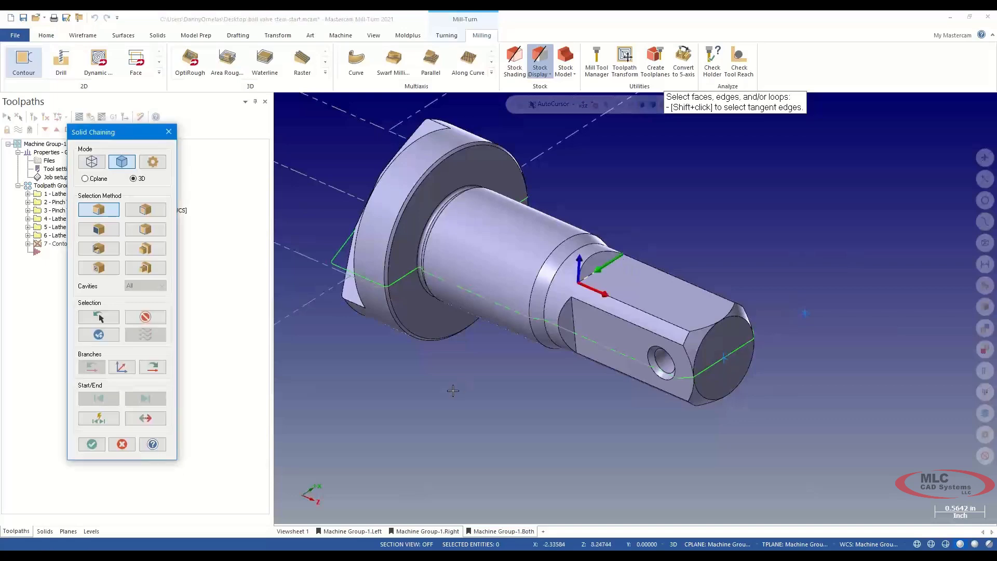
click(93, 445)
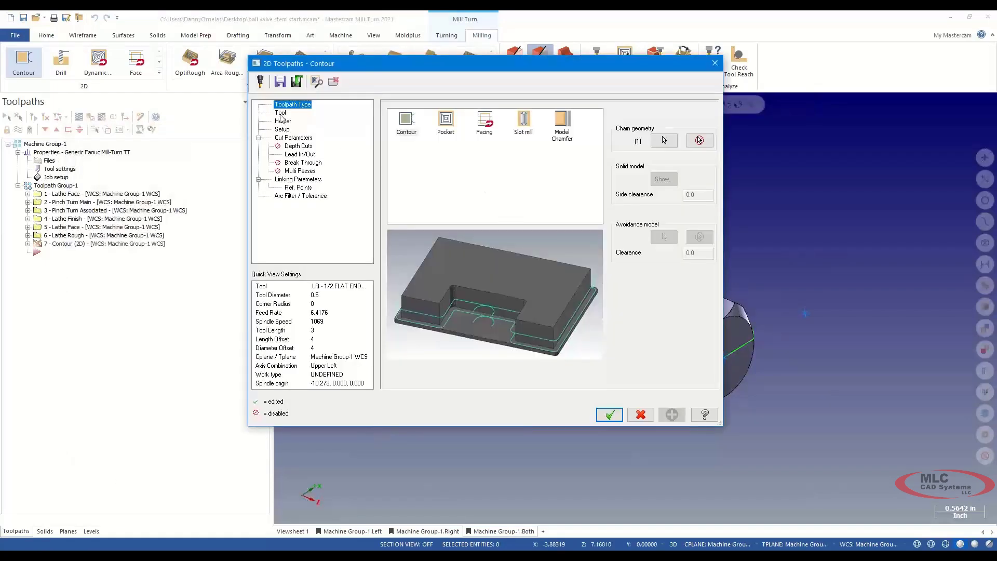
Use the UL 2-1/2" Face Mill with Rapid Retract enabled, and set the mill type to Y-Axis Cross with the Upper Left axis combination
click(280, 112)
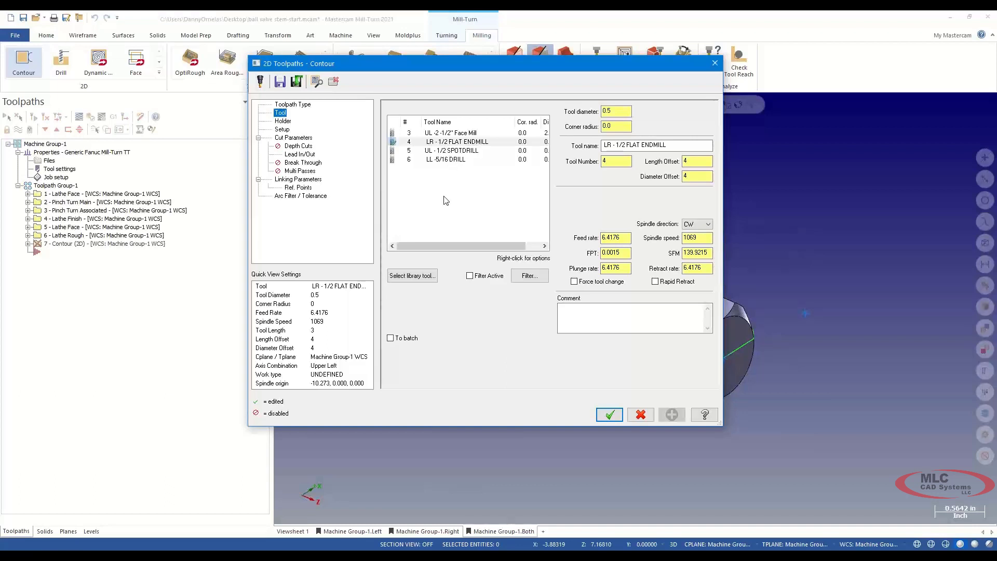
click(450, 133)
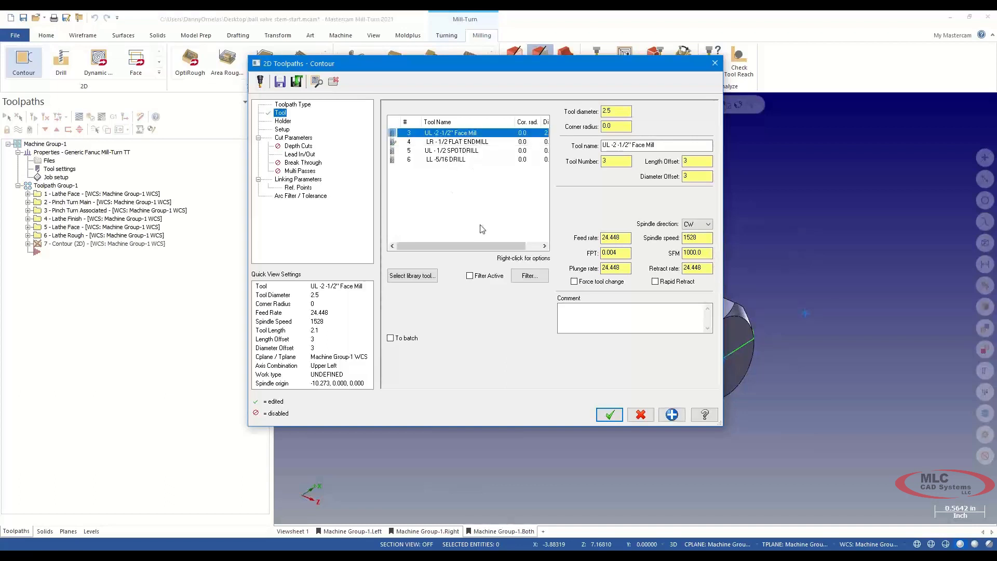
click(655, 281)
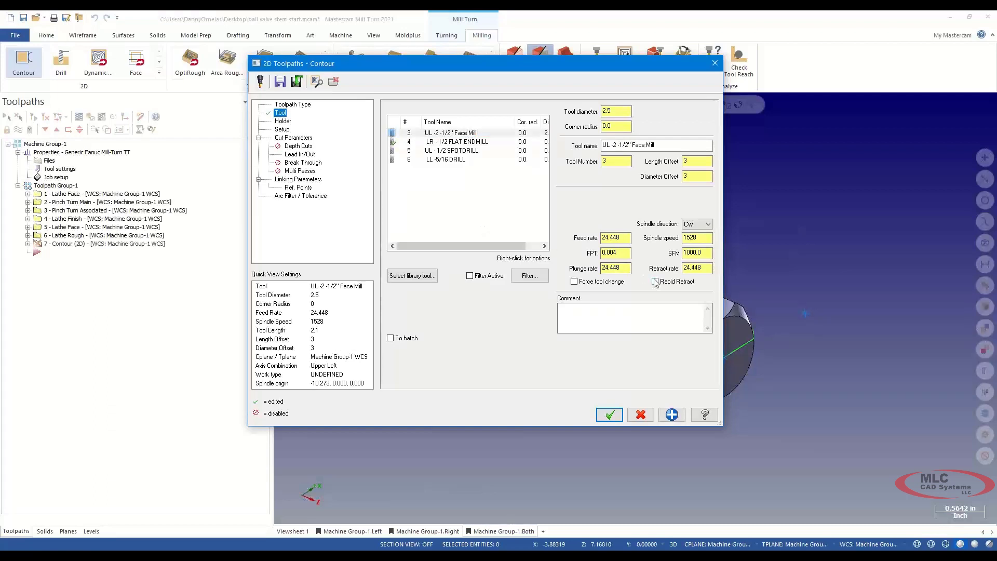
click(282, 130)
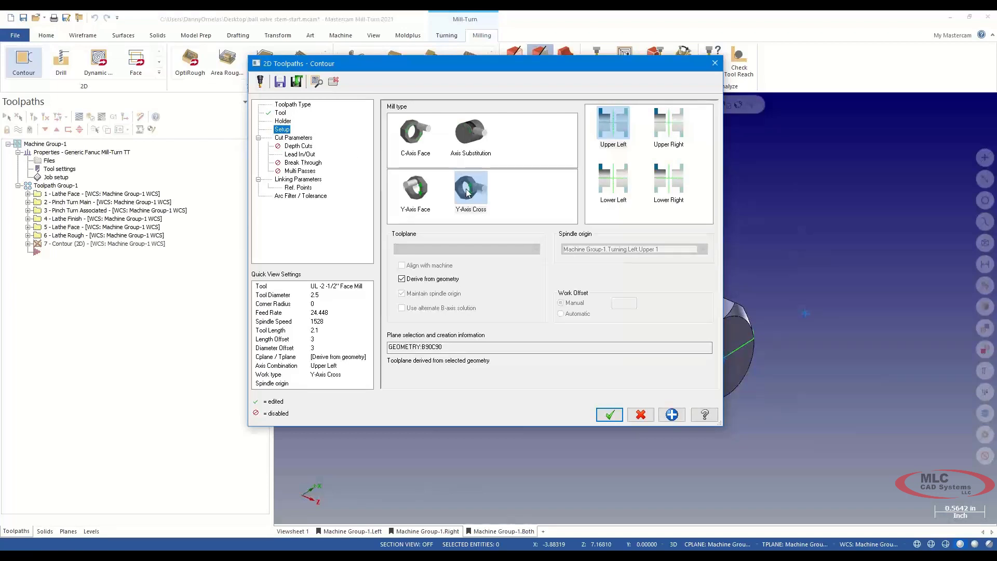
Set the entry line length to 50% and the entry arc radius to 0, and copy the entry settings to the exit
click(303, 156)
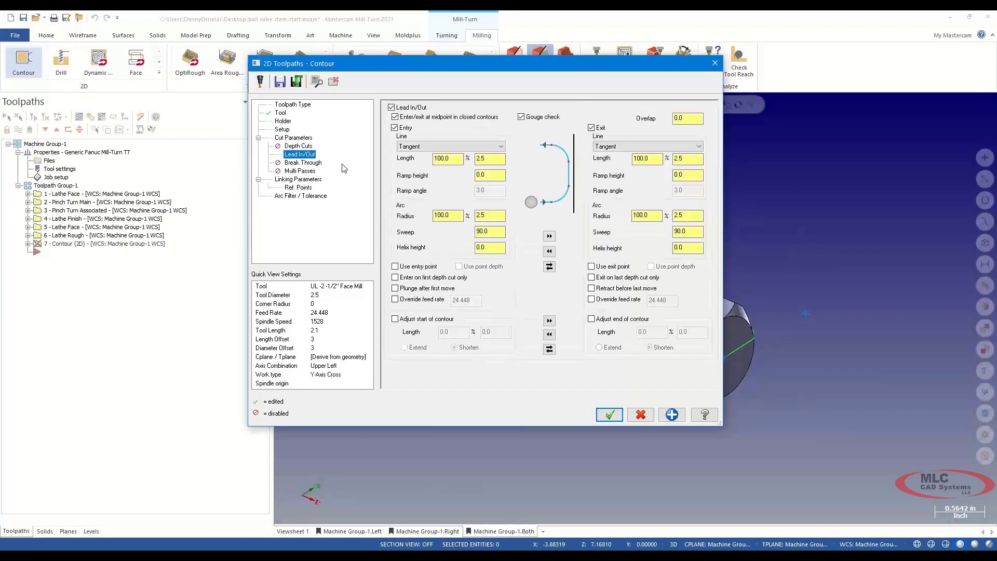
double_click(457, 160)
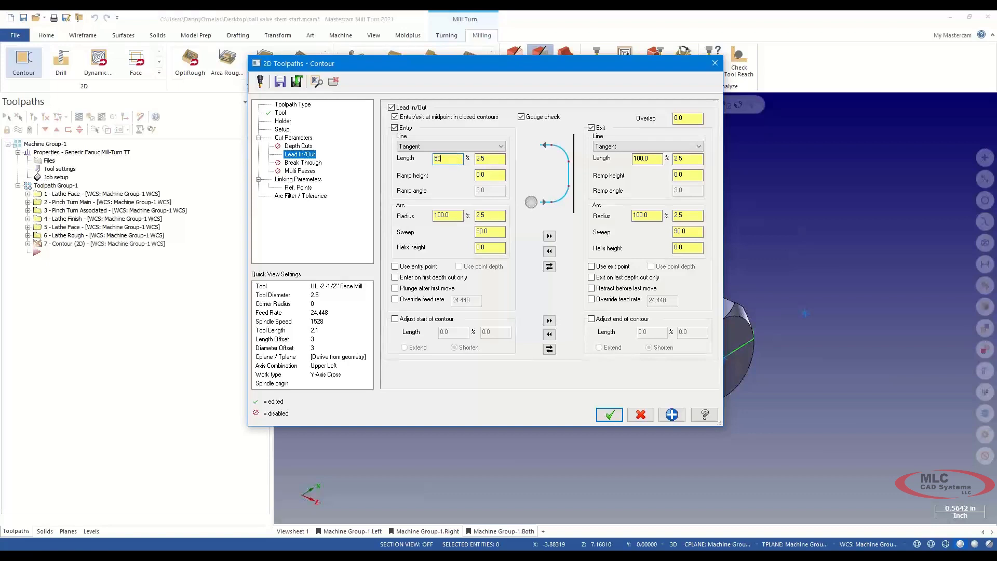
double_click(453, 215)
text(0)
key(Tab)
key(Tab)
key(Tab)
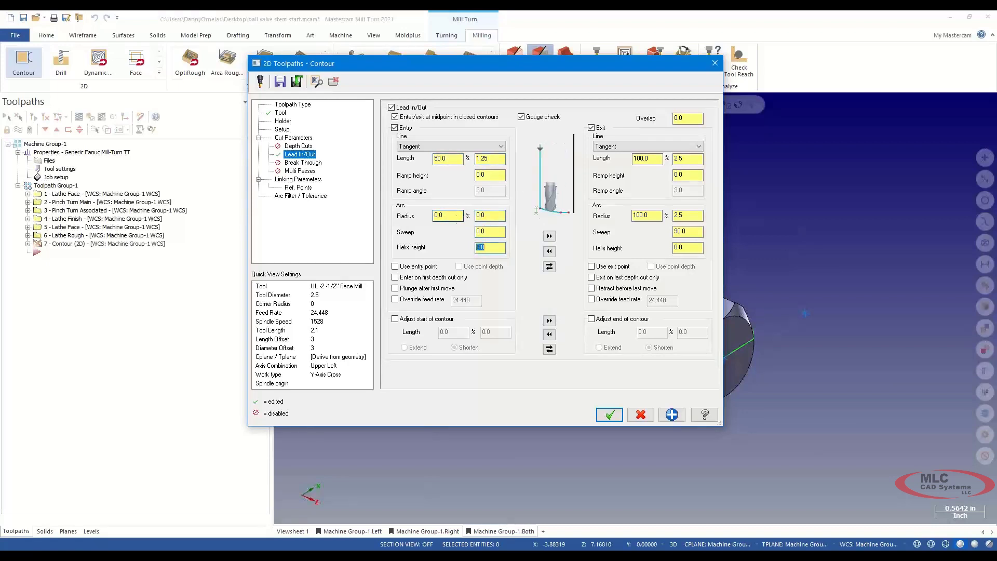
click(549, 236)
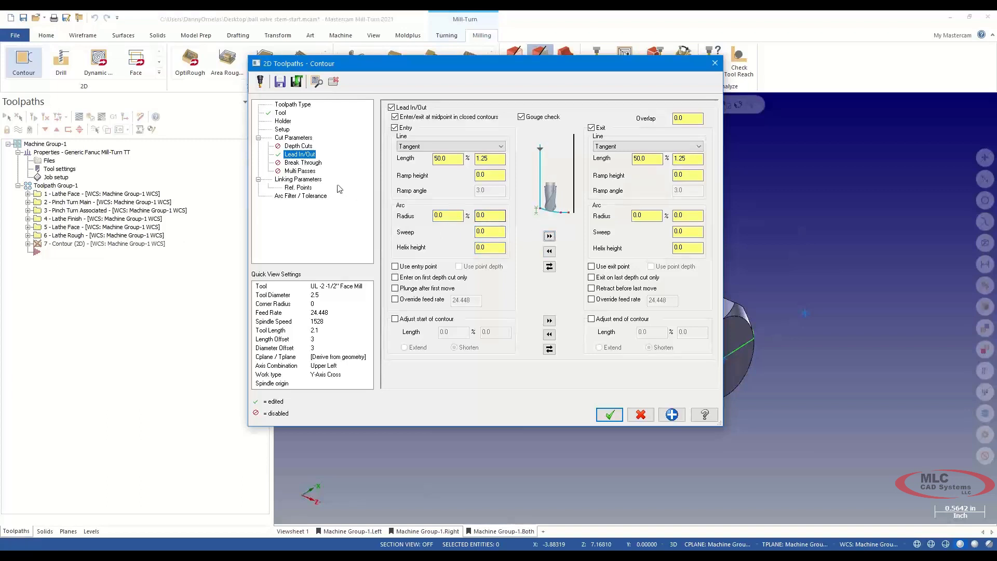
Enable the clearance plane with a value of 1 in the linking parameters and generate the contour toolpath
click(299, 179)
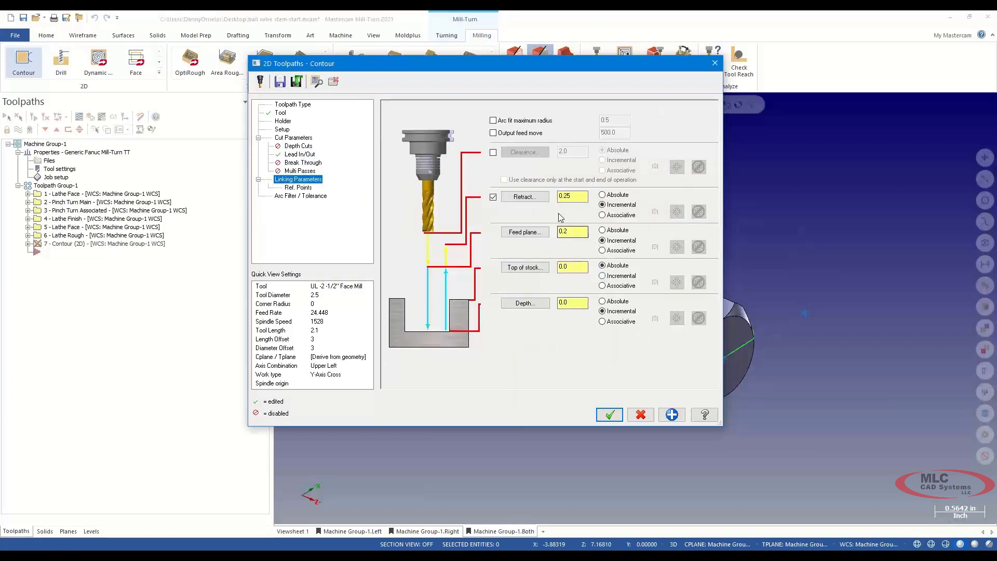
click(493, 152)
click(571, 152)
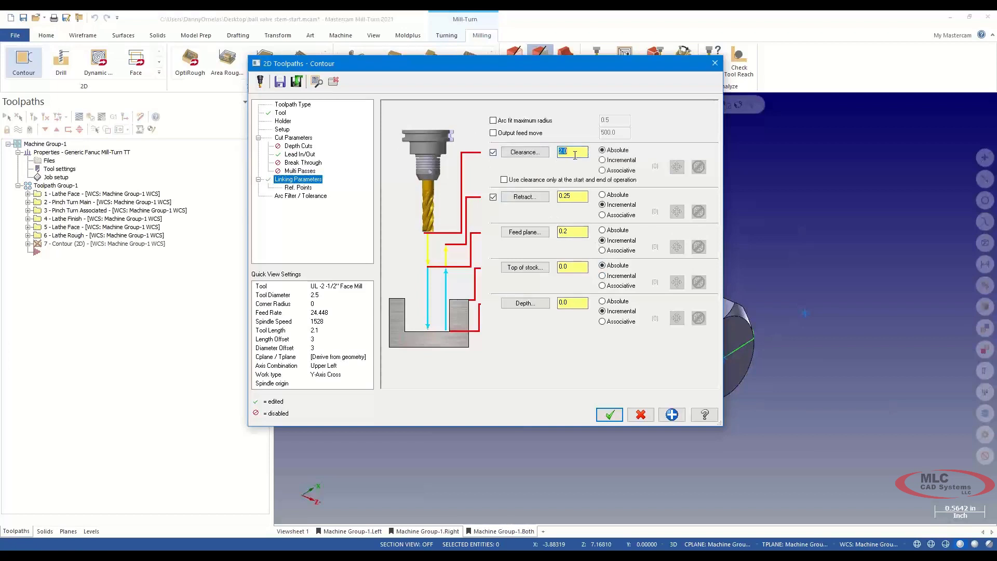
text(1)
click(579, 197)
key(Tab)
click(605, 414)
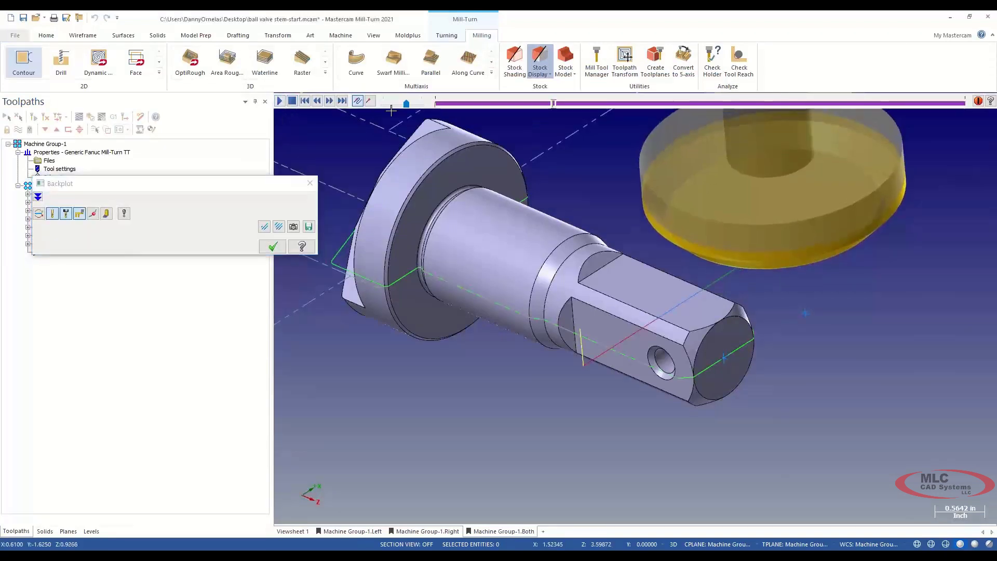
Backplot the contour at a higher speed and examine from the side how the face mill meets the stem's flat and inner chamfer
drag(407, 103, 422, 104)
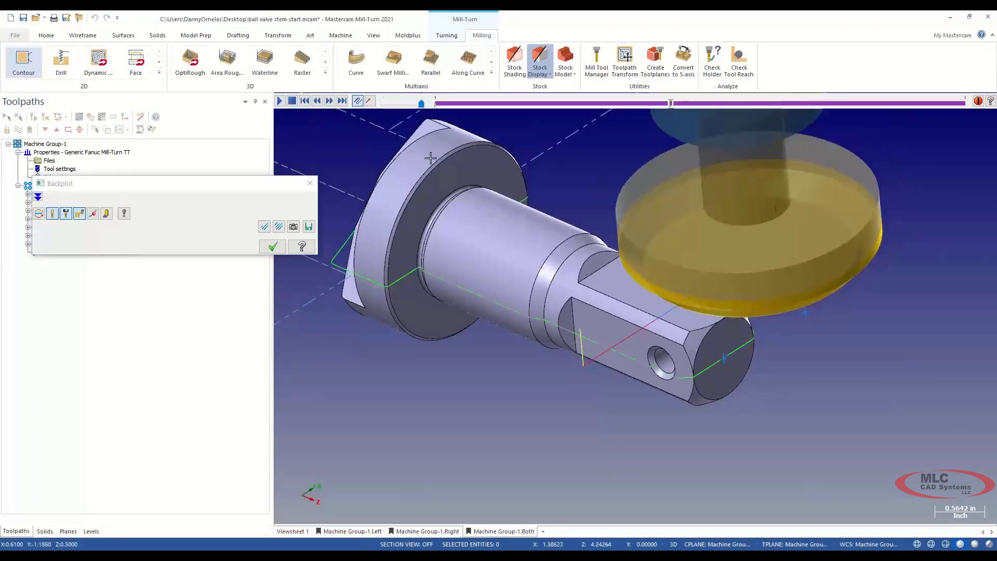
middle_drag(470, 270, 547, 242)
scroll(615, 243, up, 6)
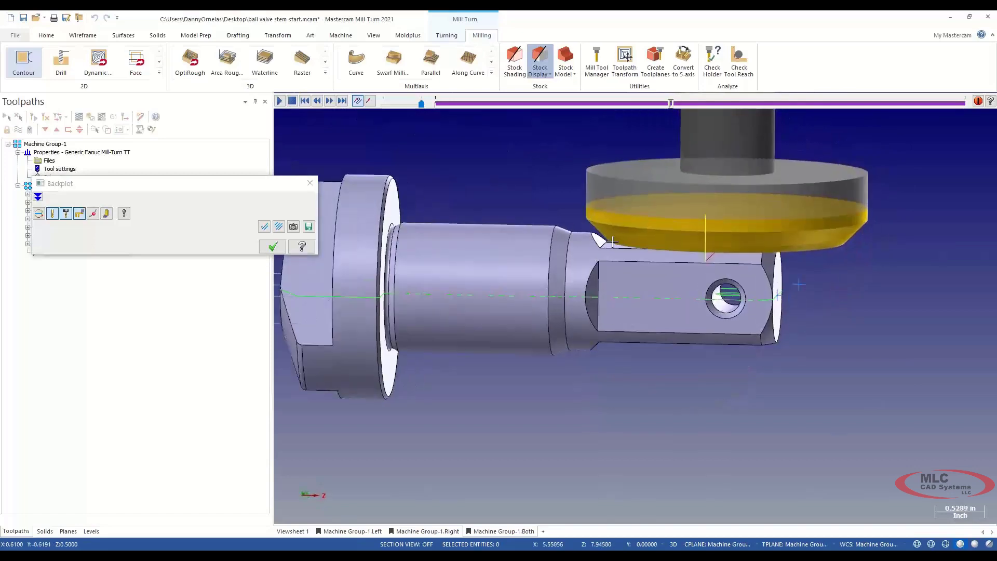
mouse_move(616, 243)
middle_down()
mouse_move(626, 224)
mouse_move(627, 235)
middle_up()
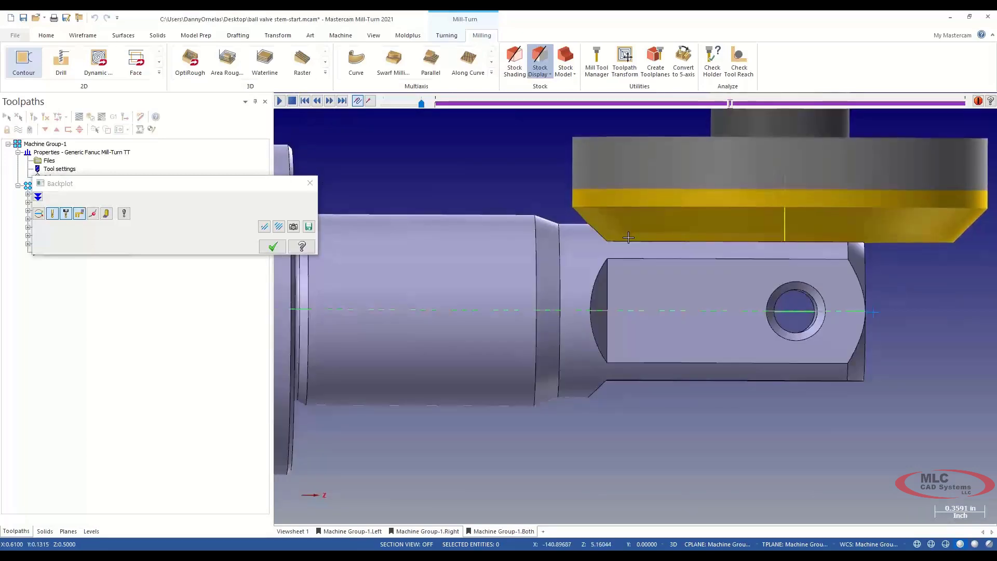
scroll(627, 235, up, 2)
scroll(629, 237, up, 2)
scroll(628, 237, down, 8)
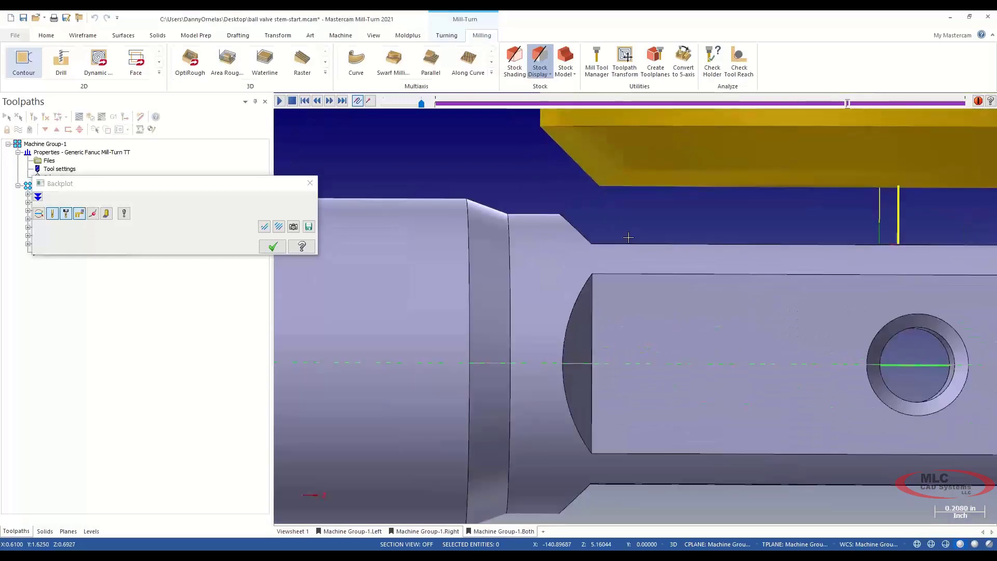
middle_drag(629, 238, 603, 280)
click(273, 246)
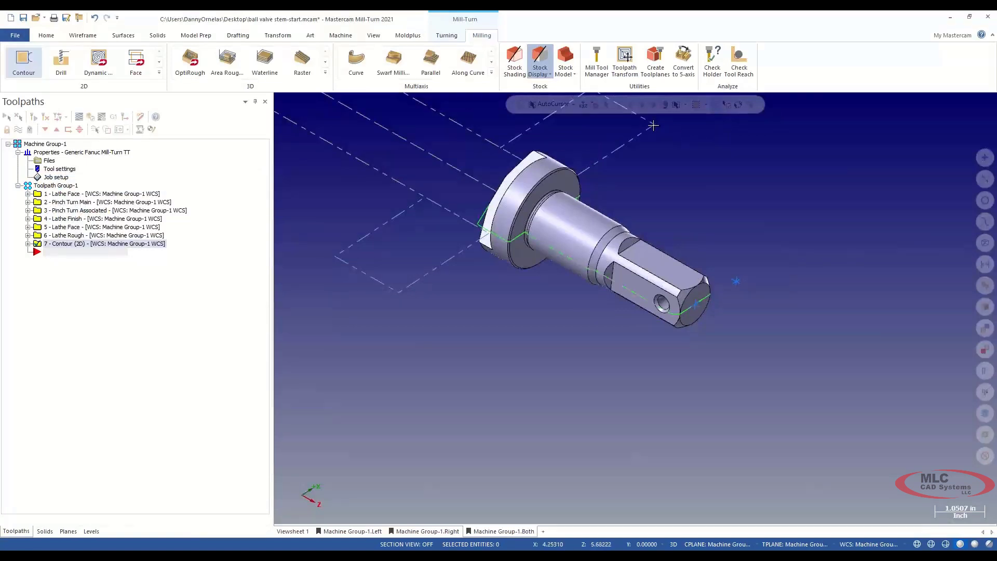
Transform the 2D contour operation with Y-Axis Cross, Upper Left and Rotary Rotate at 90-degree spacing, and backplot the rotated cuts
click(626, 61)
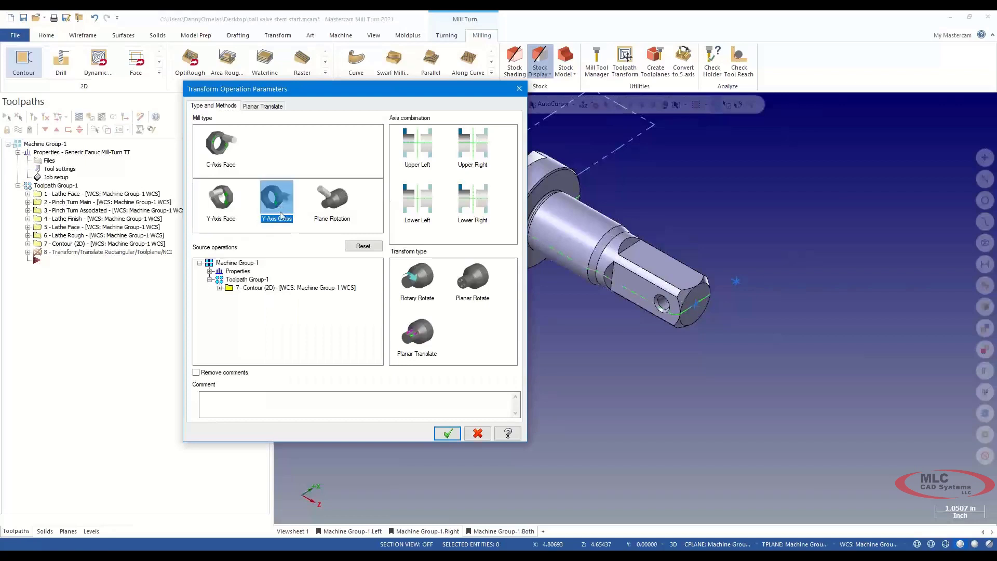
click(418, 148)
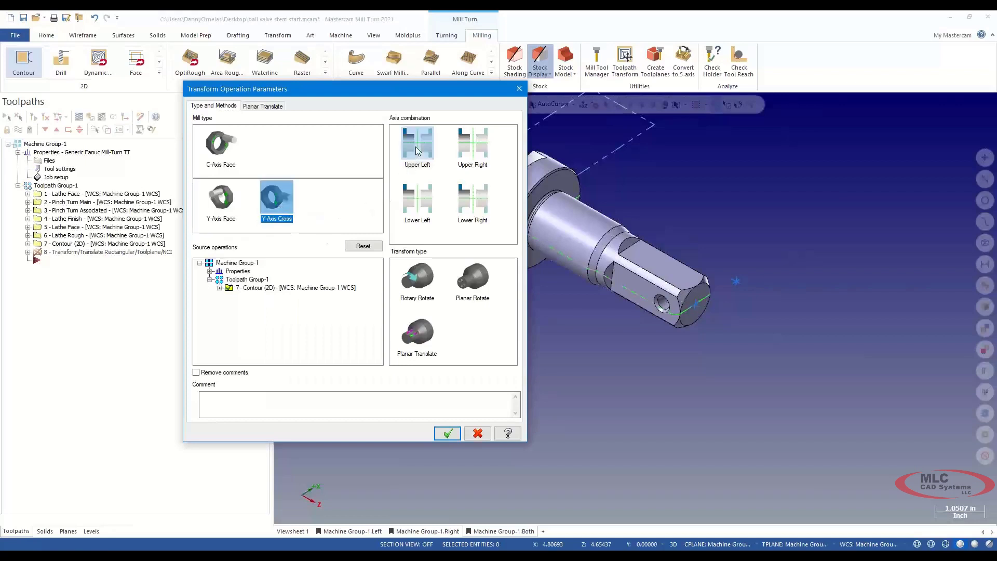
click(259, 289)
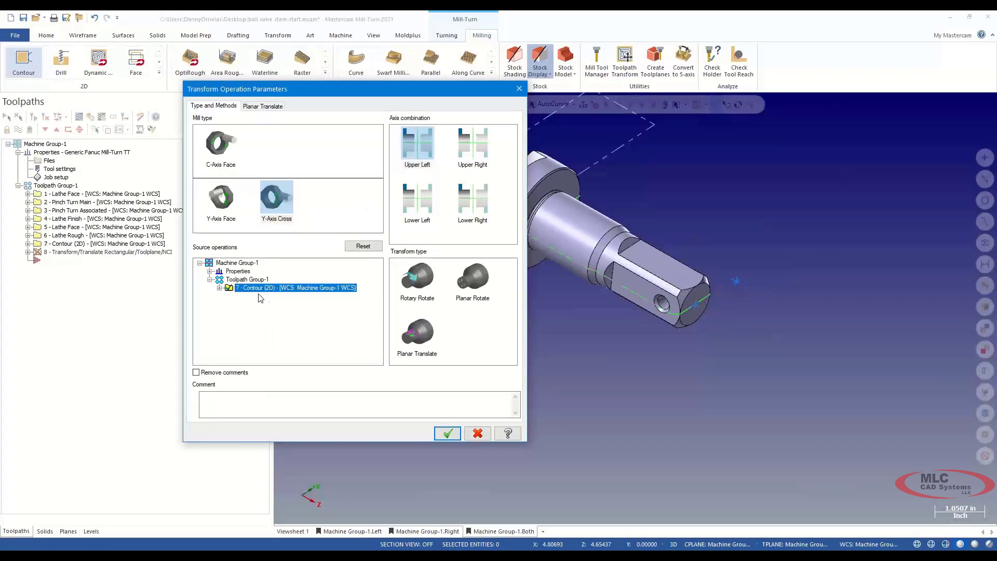
click(415, 282)
click(249, 105)
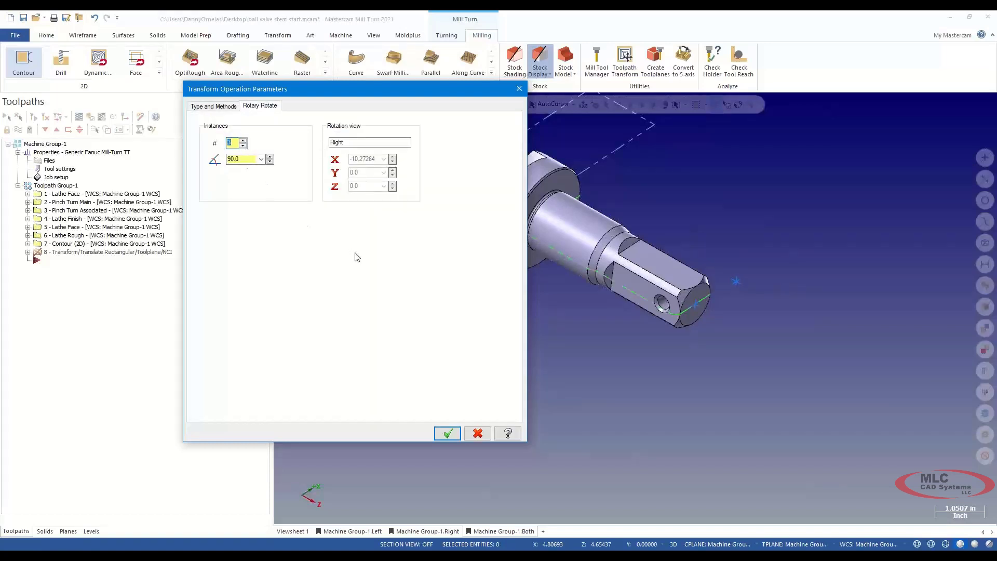
click(448, 434)
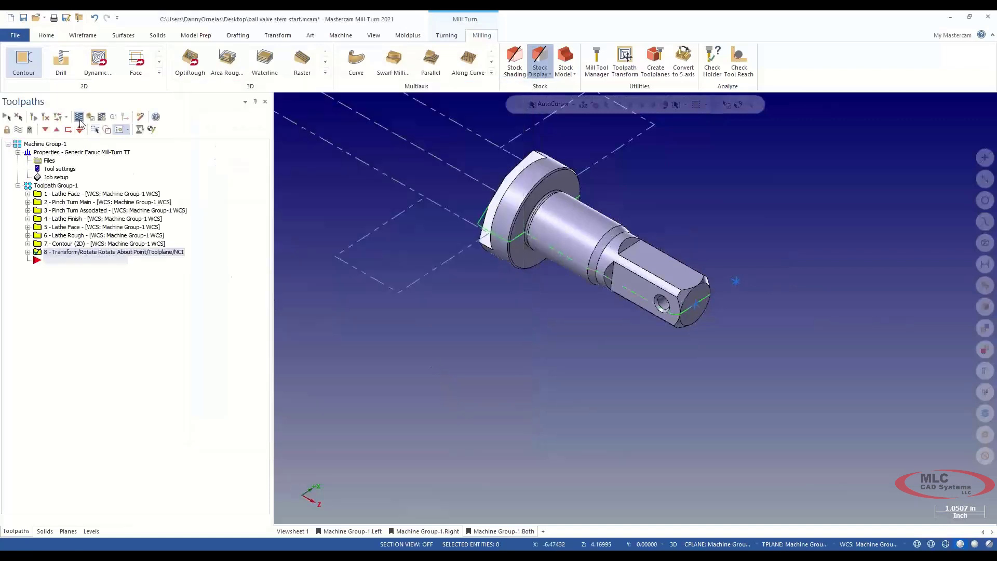
click(79, 117)
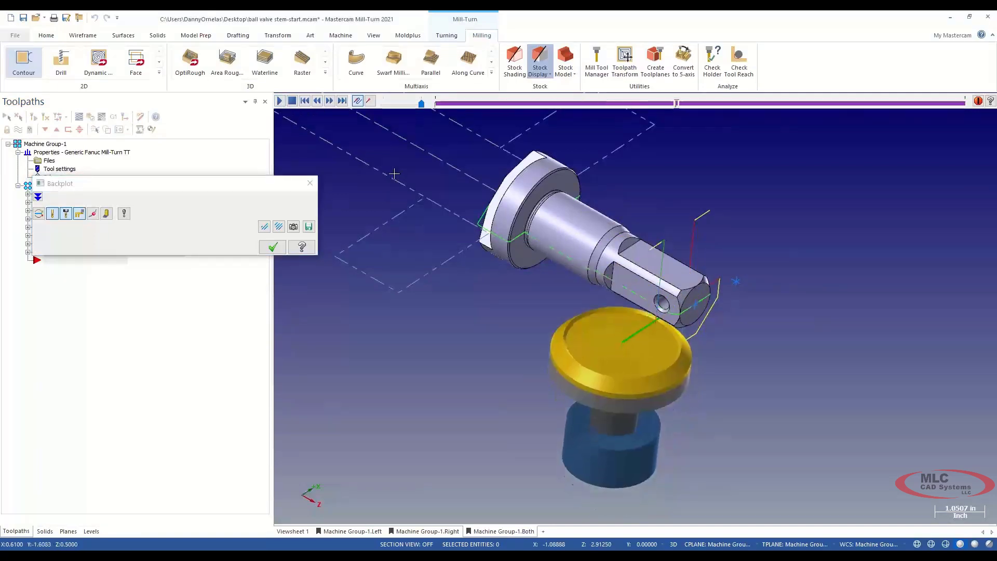
click(273, 248)
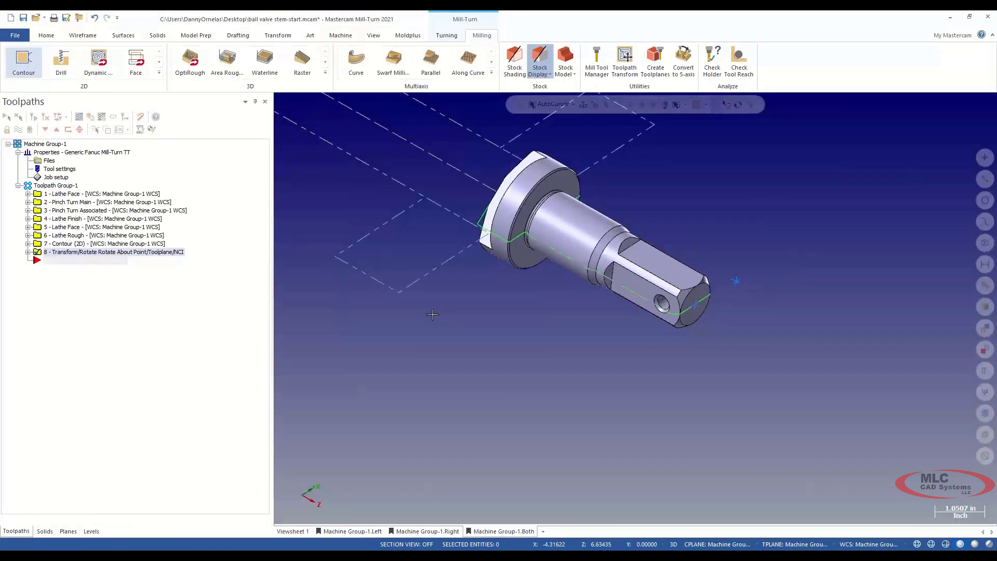
Start a 2D Contour toolpath on the sub-spindle stem, chaining the edge where one side of the head's tang meets the shoulder
scroll(432, 314, down, 5)
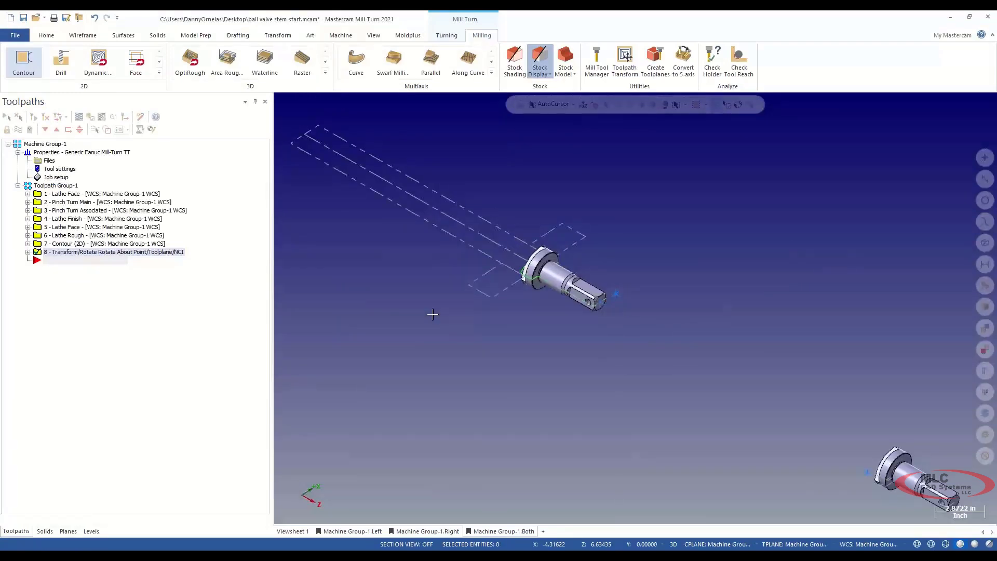
scroll(493, 301, down, 2)
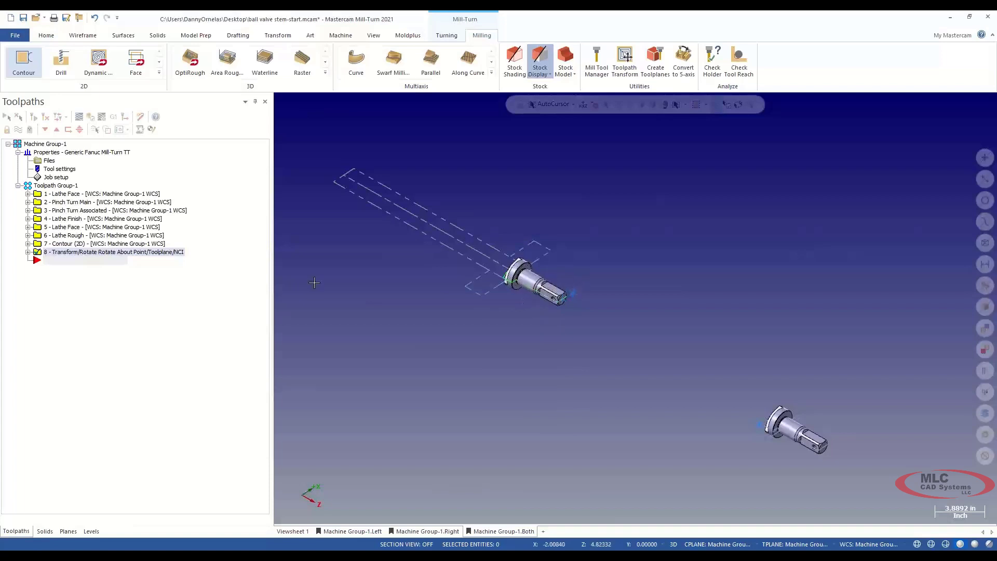
middle_drag(659, 383, 718, 393)
scroll(839, 389, up, 8)
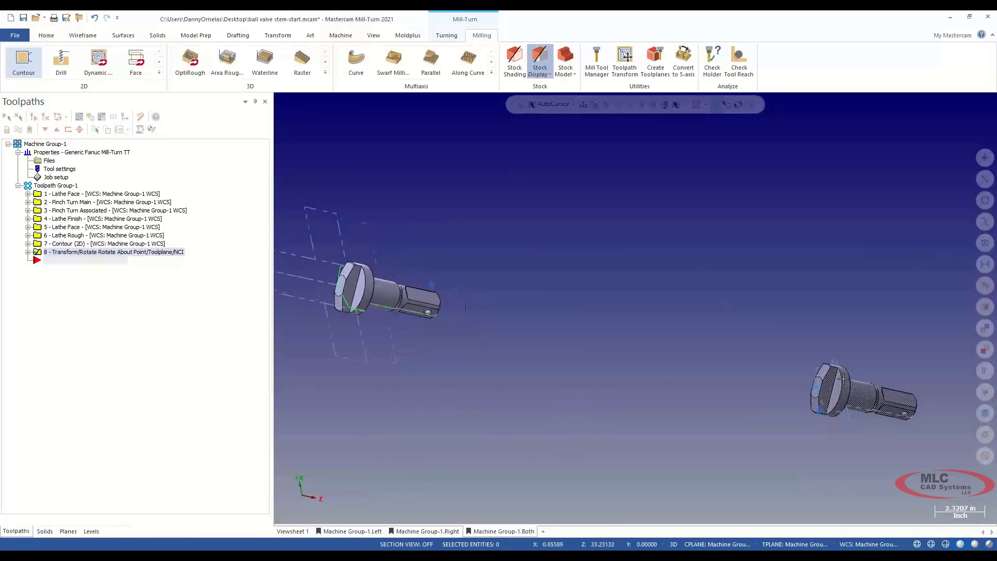
scroll(842, 393, up, 3)
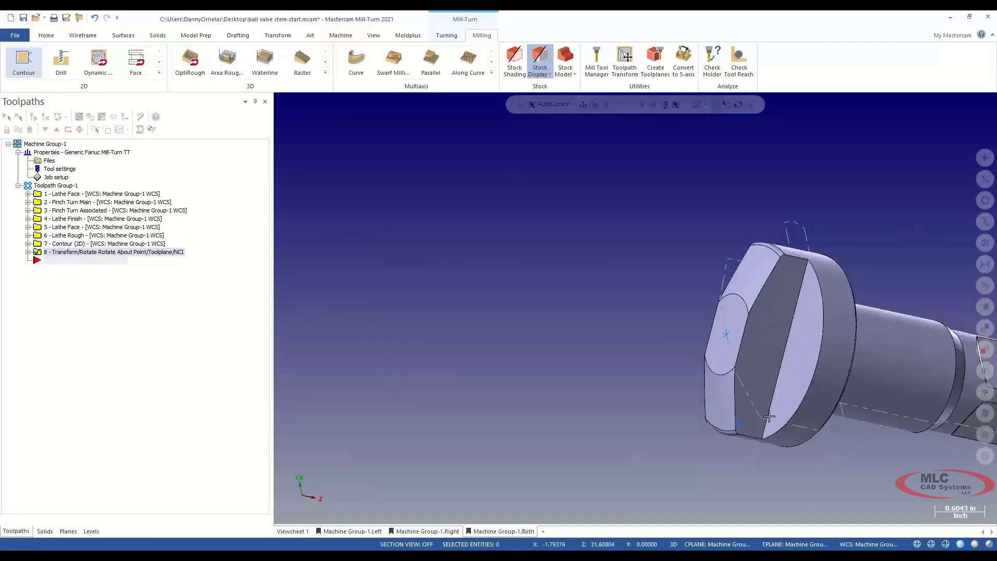
middle_drag(676, 319, 590, 312)
click(23, 59)
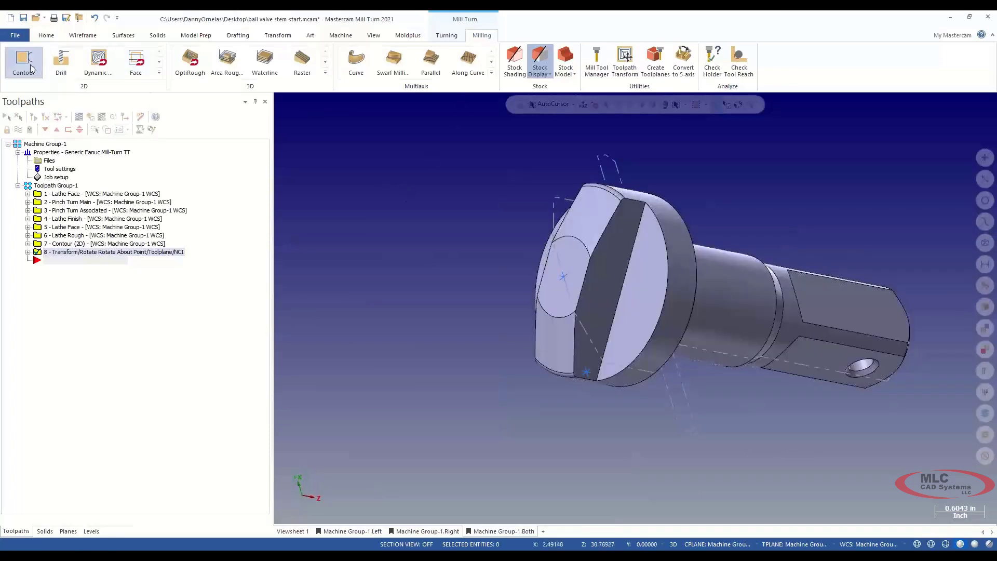
click(642, 219)
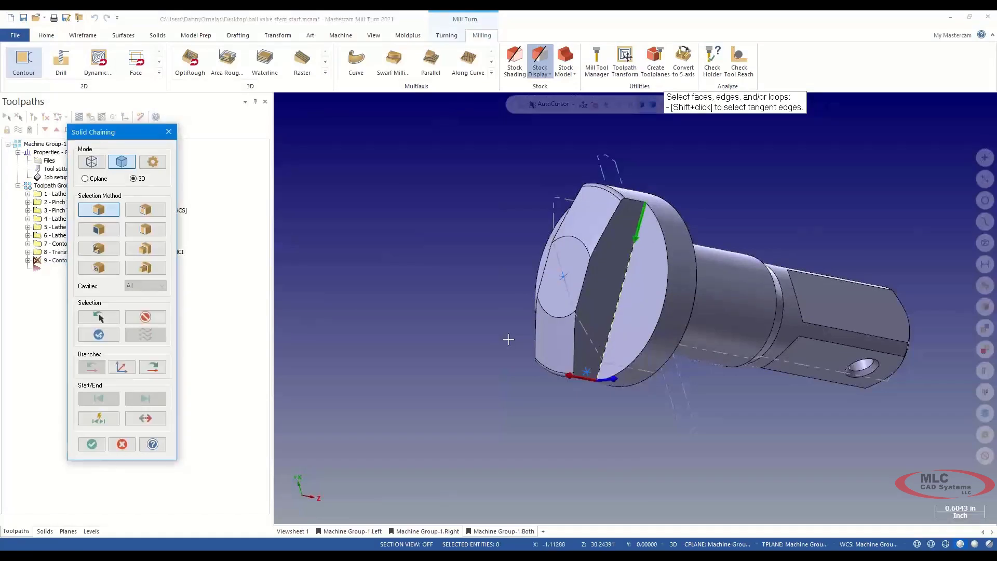
Add the base edge on the opposite side of the tang as a second chain and accept the contour geometry
mouse_move(509, 339)
middle_down()
mouse_move(529, 330)
mouse_move(514, 331)
middle_up()
scroll(516, 332, down, 5)
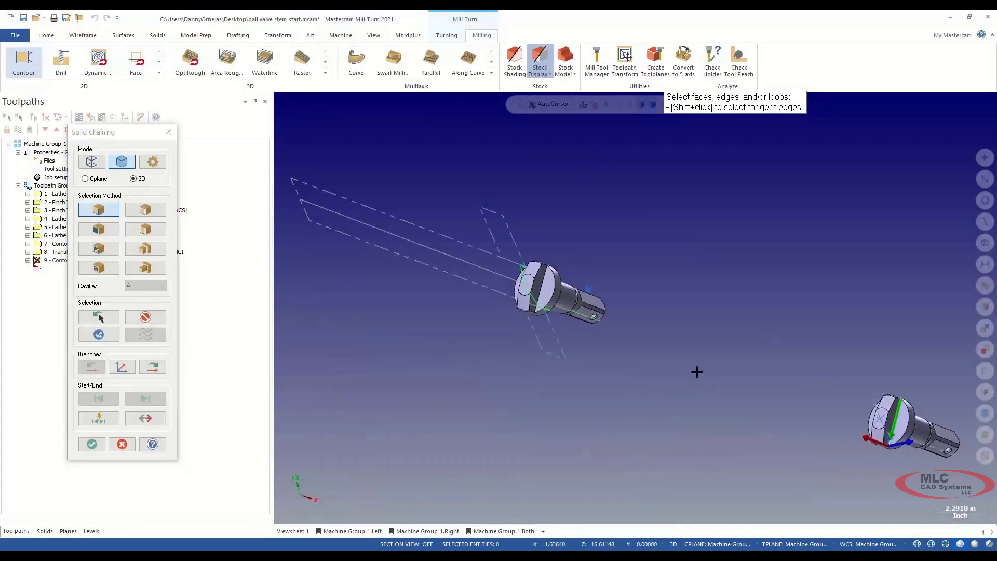
middle_drag(696, 369, 797, 403)
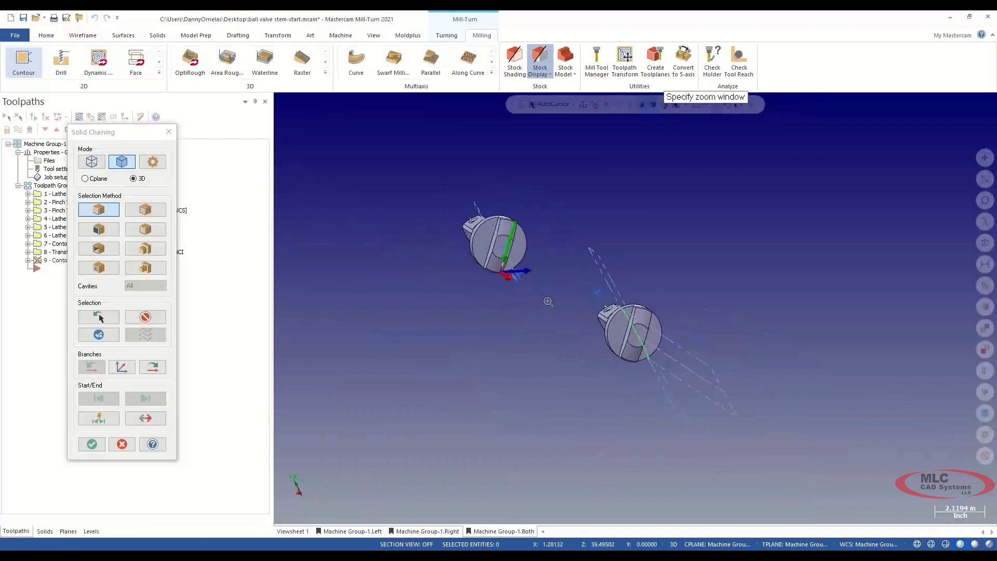
scroll(616, 348, up, 5)
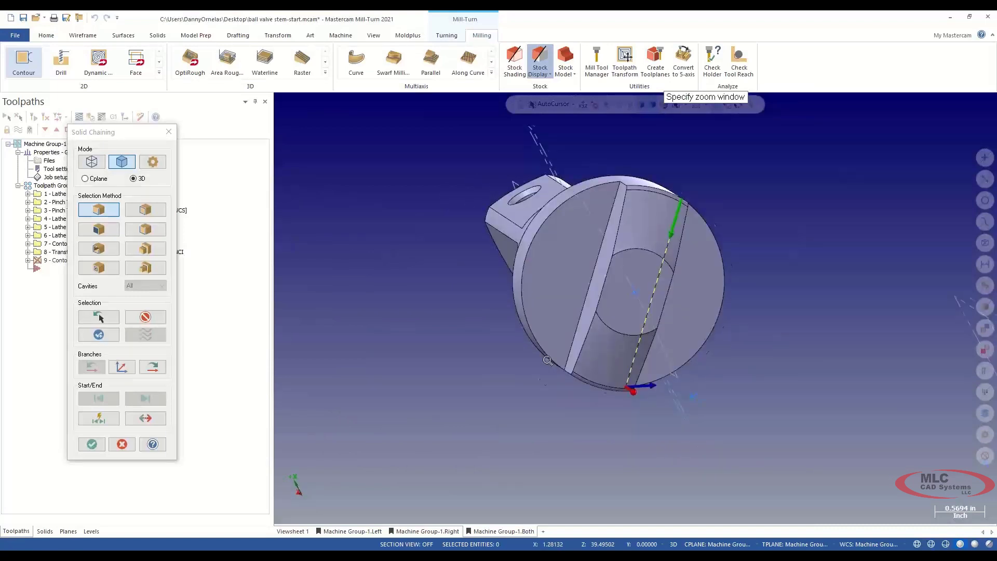
click(575, 354)
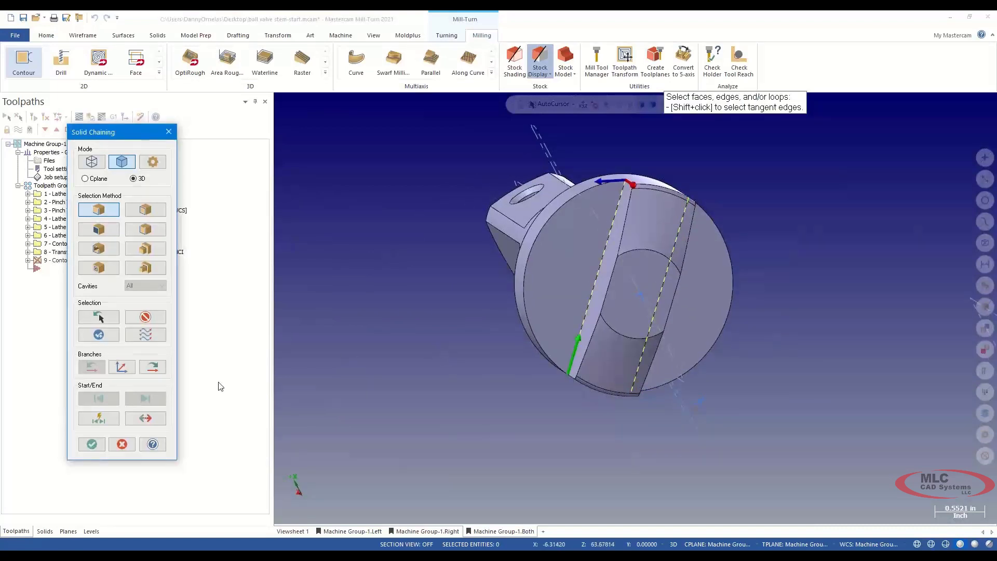
click(98, 444)
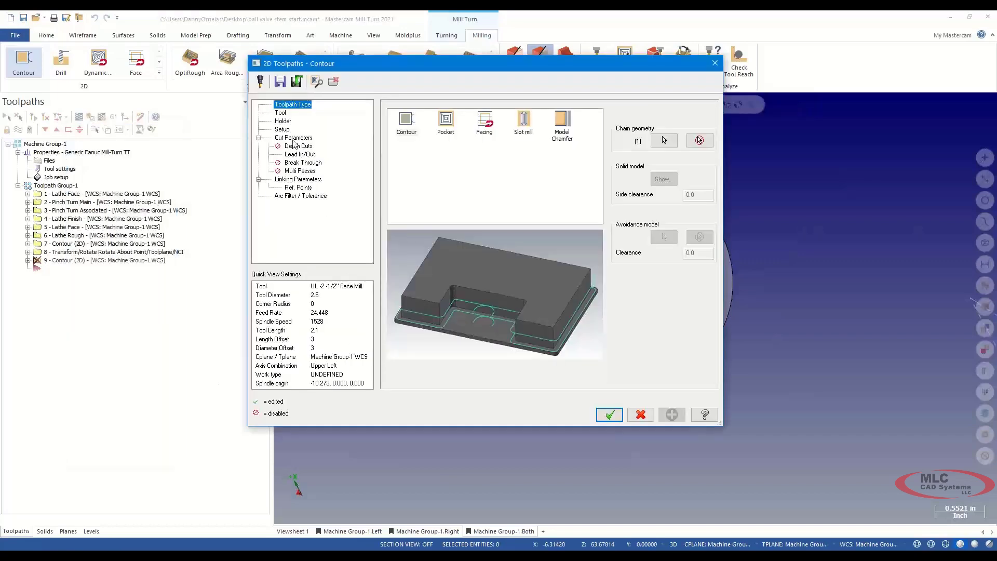
Assign the LR - 1/2 FLAT ENDMILL to the tang contour and set it up as Y-Axis Face, Lower Right
click(281, 113)
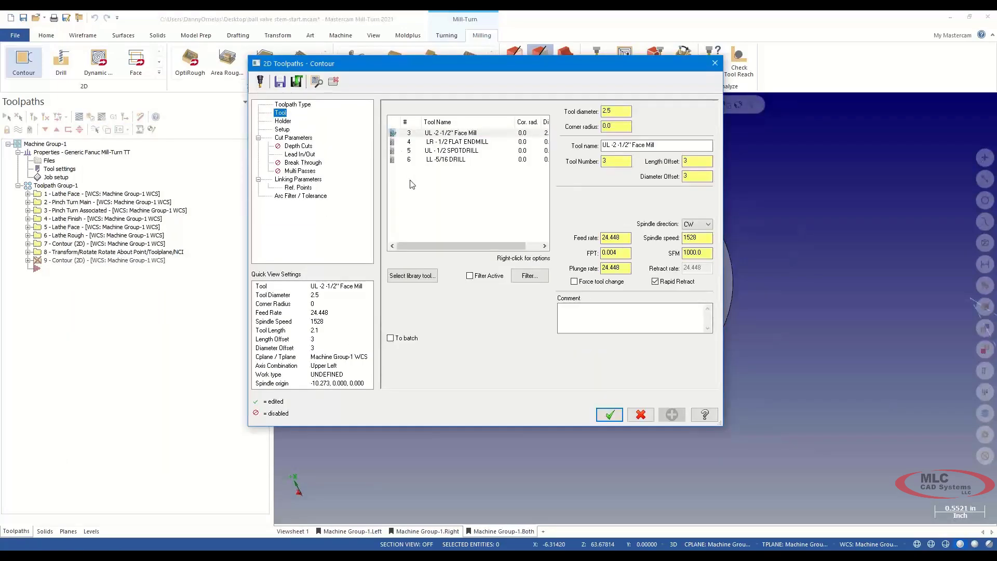
click(445, 142)
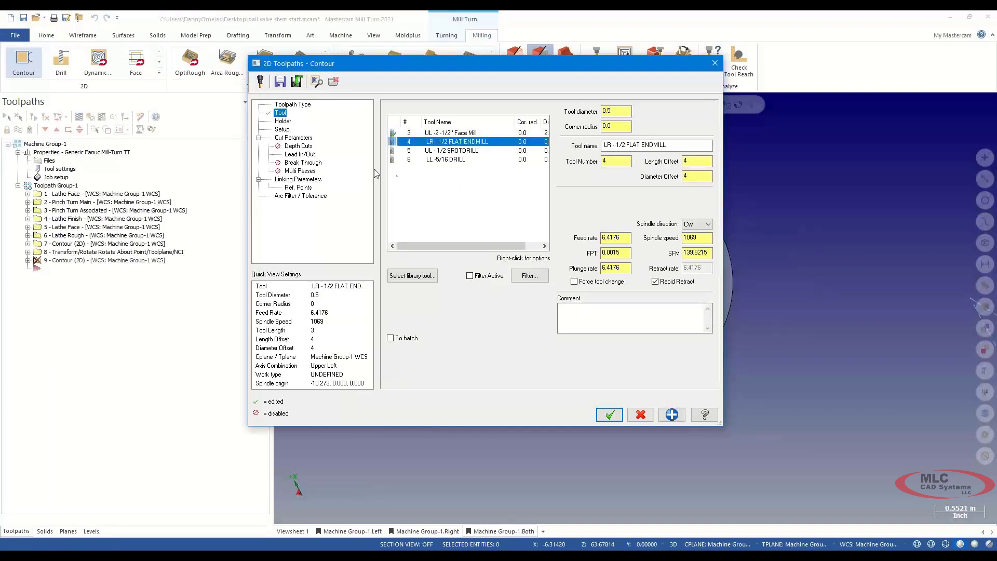
click(282, 129)
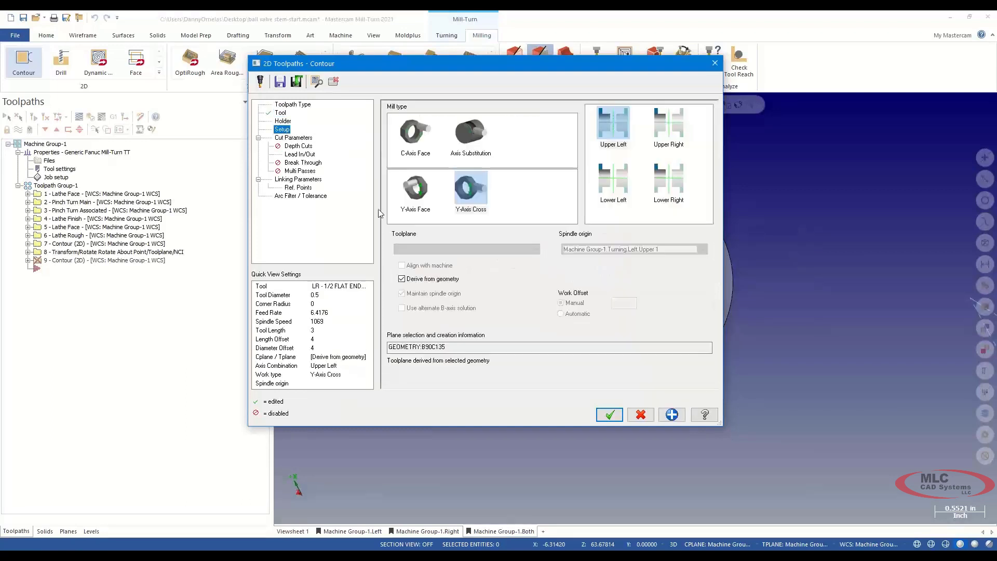
click(419, 196)
click(668, 182)
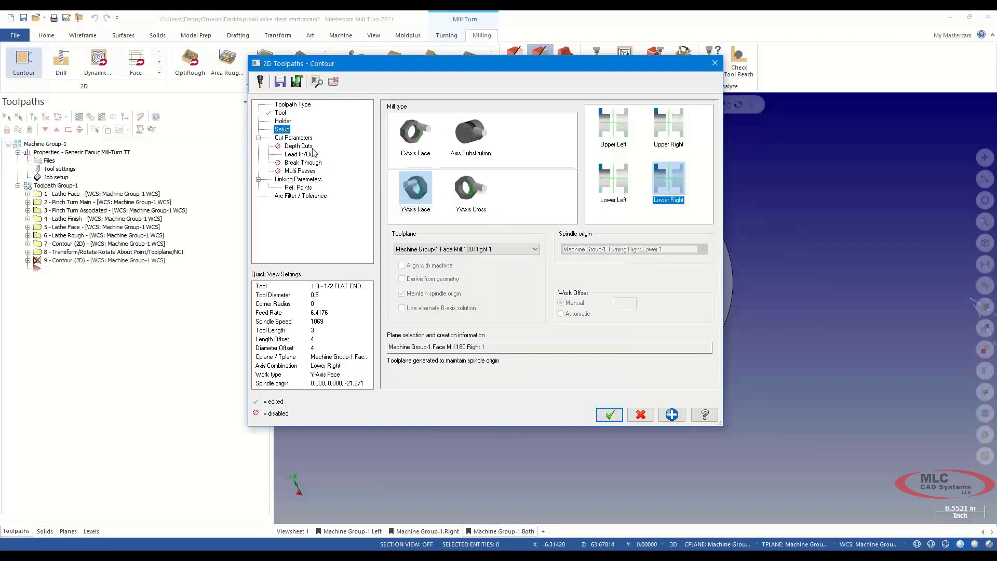
Enable multi passes for the contour with 2 rough passes at .375 spacing
click(293, 170)
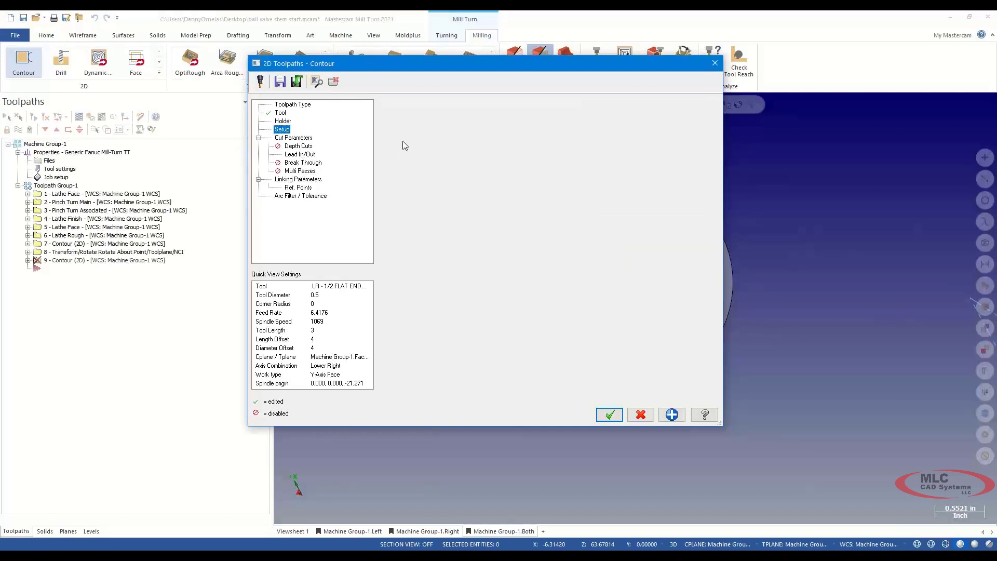
click(404, 119)
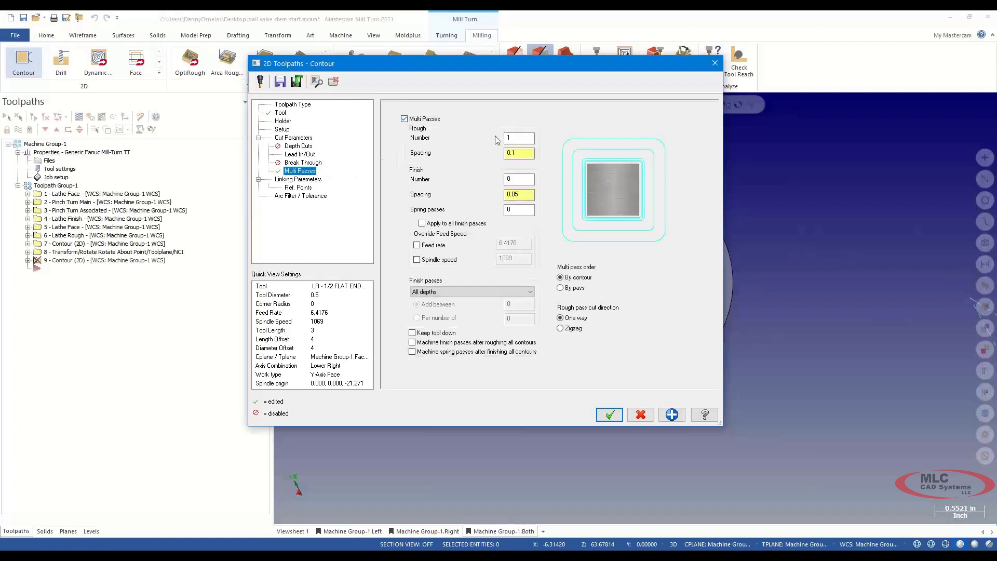
click(516, 139)
text(2)
click(524, 153)
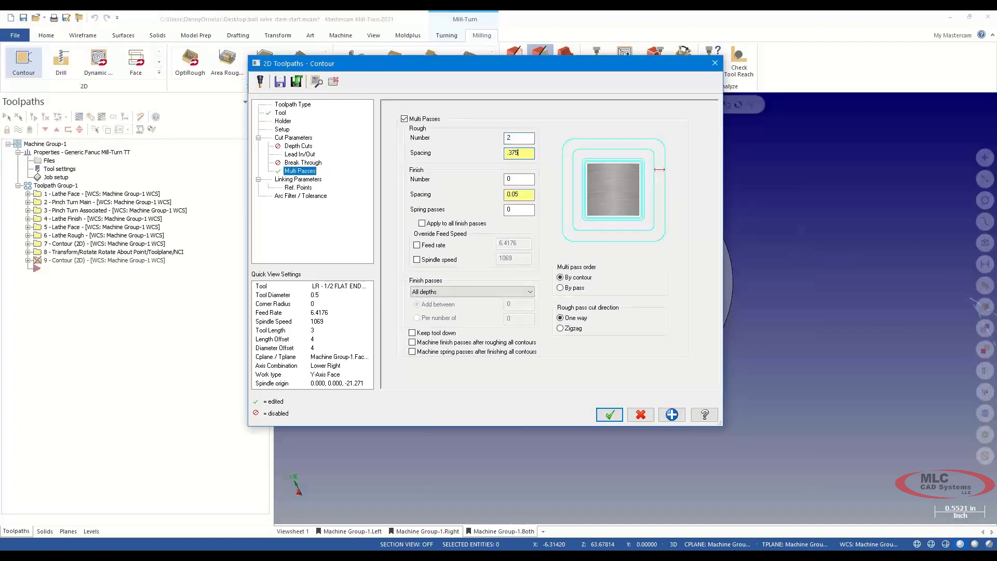
Set the contour's absolute depth to -0.625 by picking a point on the shoulder edge beside the tang, and accept the operation
click(301, 180)
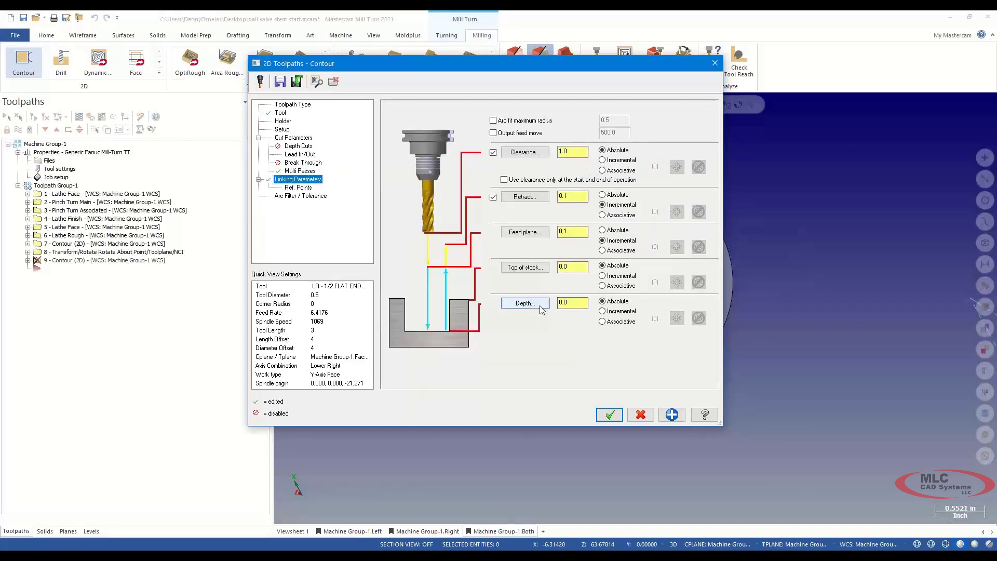
click(540, 306)
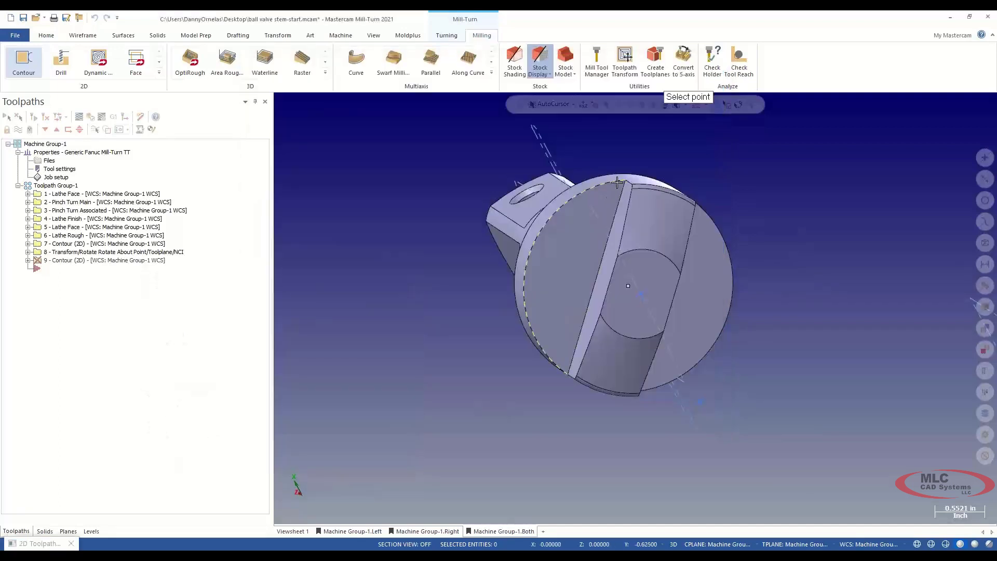
click(617, 182)
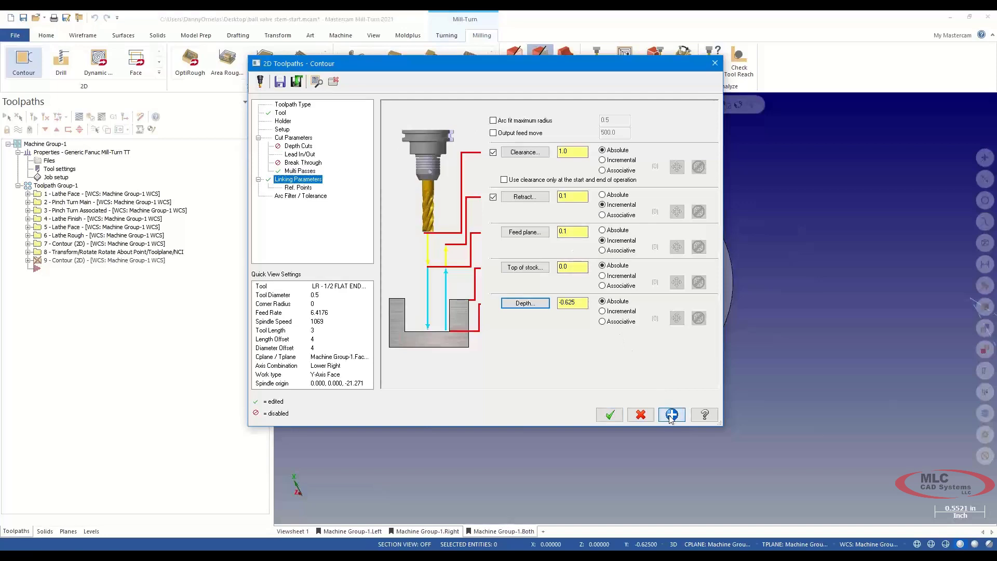
click(609, 414)
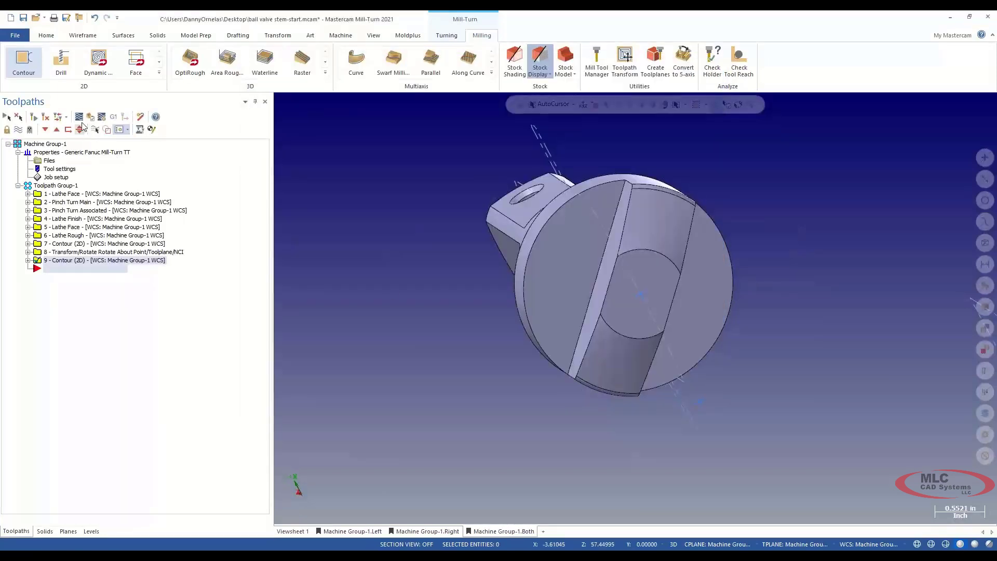
Backplot the tang contour operation to check the end mill's passes along both sides of the tang
click(79, 116)
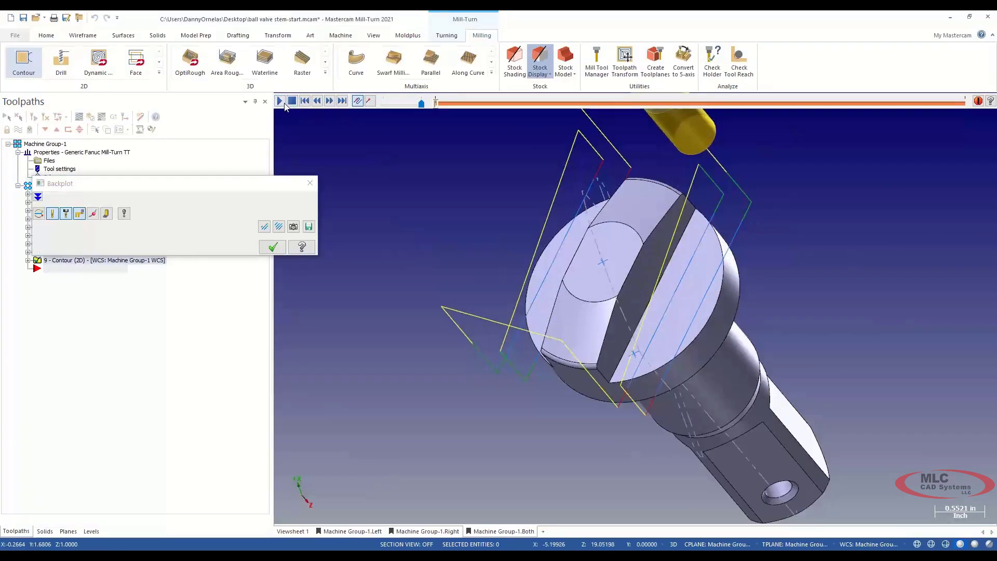
click(281, 102)
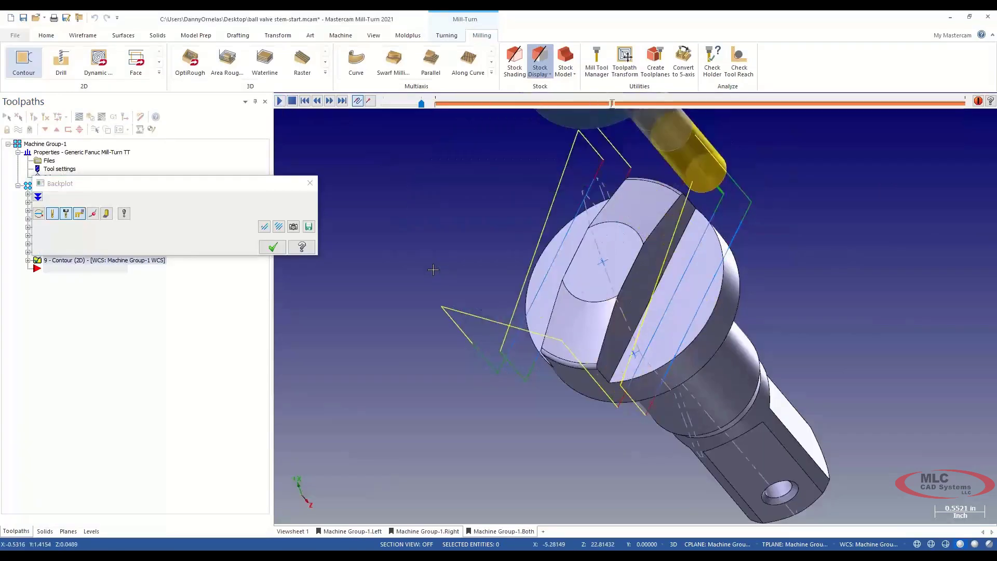
click(272, 248)
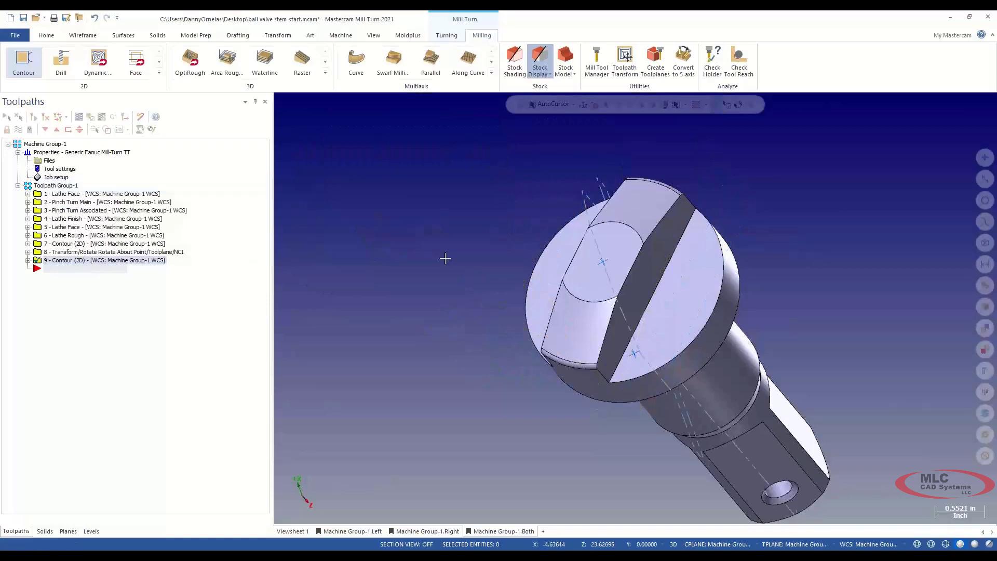
Show the main-spindle stem in isometric view and hide the Turn Profile and Turn Profile - Right Spindle levels
right_click(418, 206)
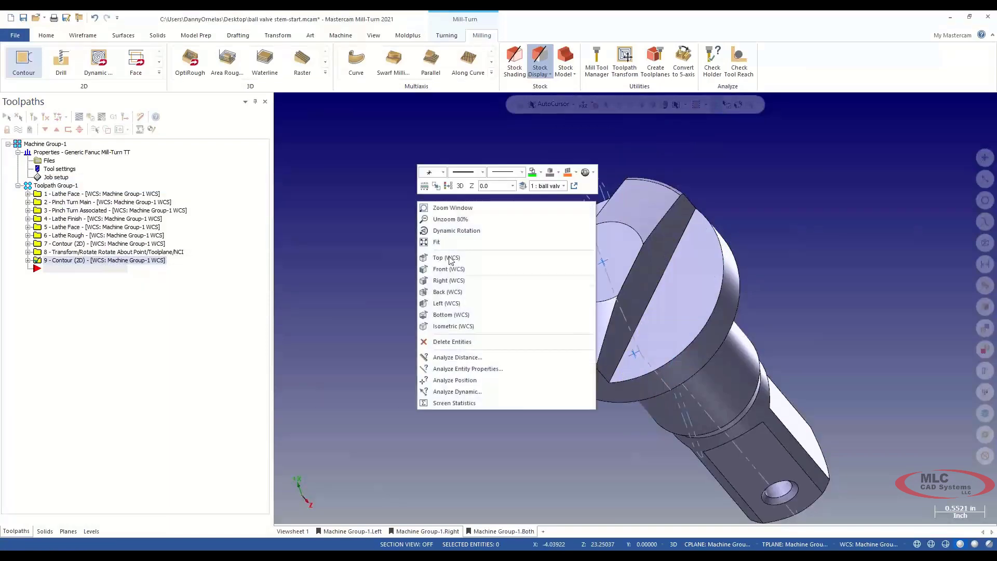
click(451, 326)
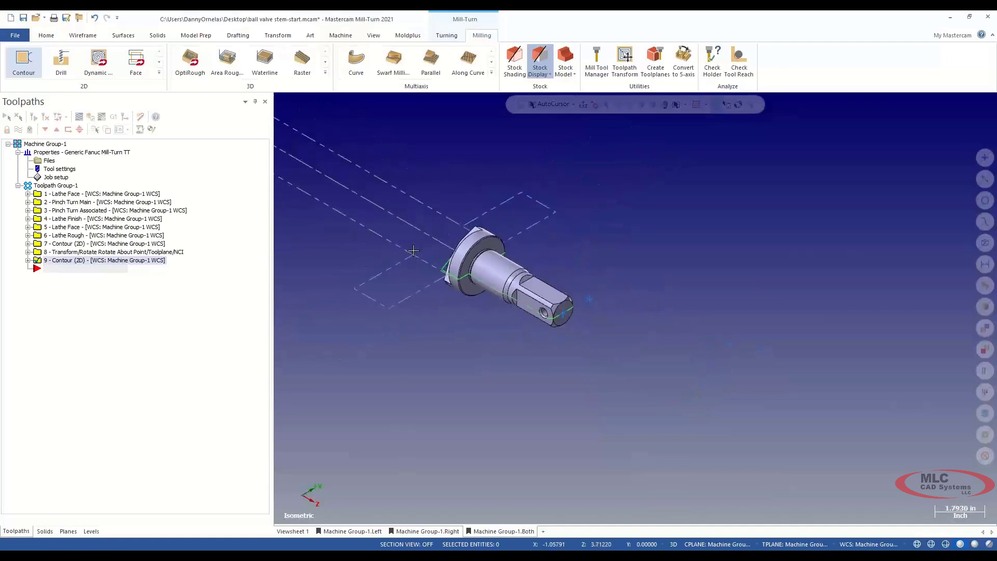
scroll(413, 251, down, 2)
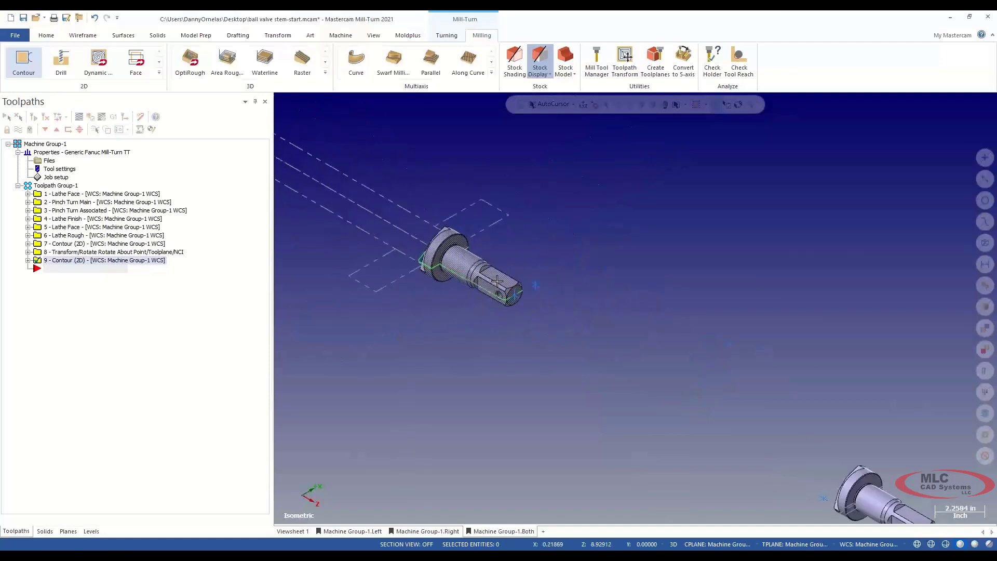
scroll(497, 281, up, 7)
middle_drag(505, 289, 394, 332)
click(91, 530)
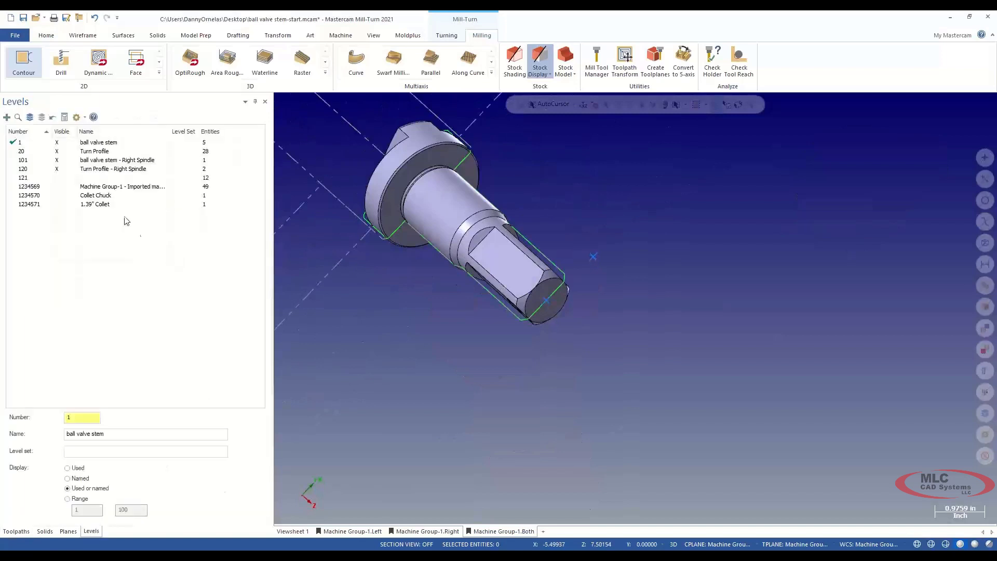
click(58, 151)
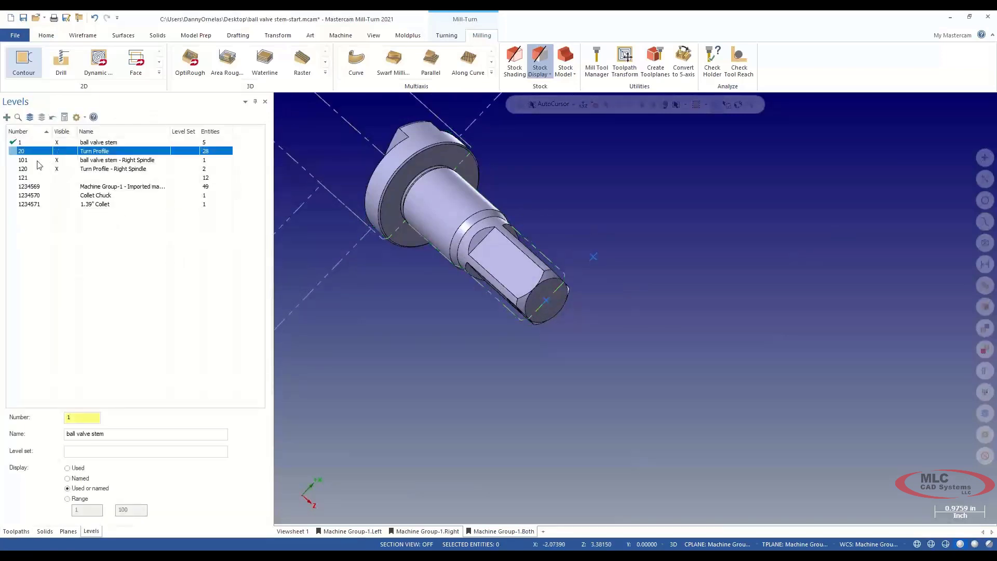
click(64, 169)
scroll(439, 232, up, 2)
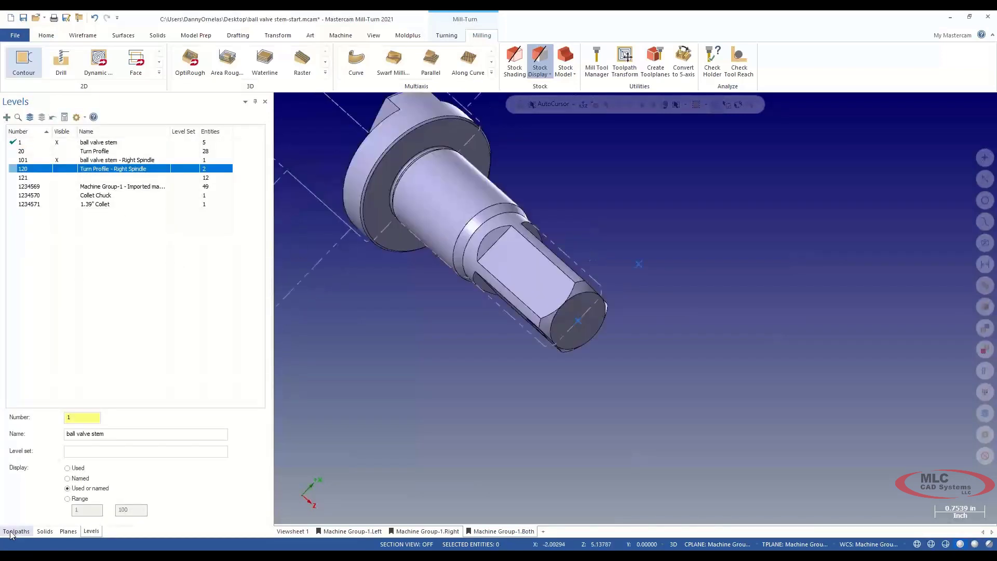
click(16, 531)
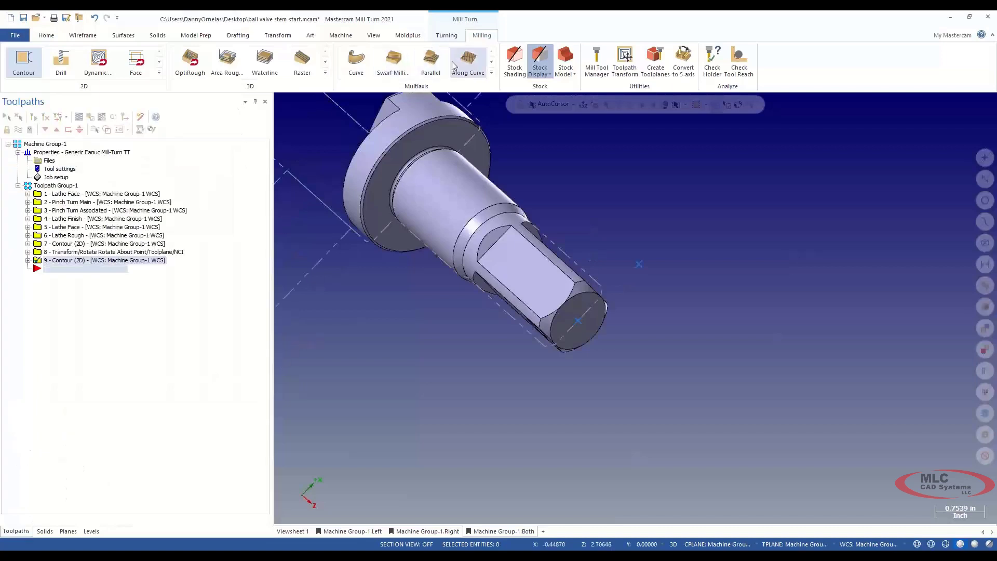
Start a Drill toolpath on the main-spindle stem, selecting the cross hole's edges on both opposite flats as features
click(64, 61)
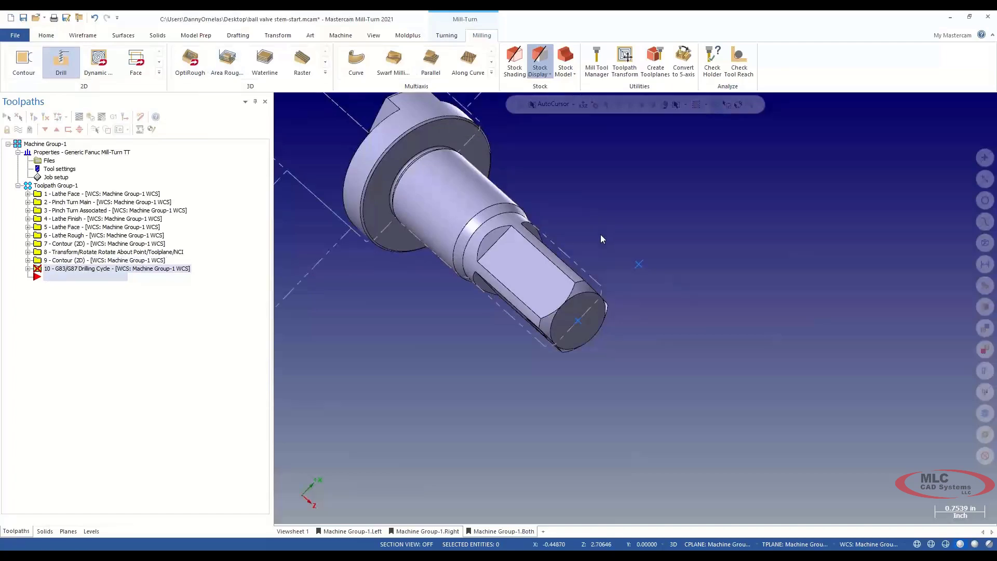
middle_drag(635, 307, 543, 264)
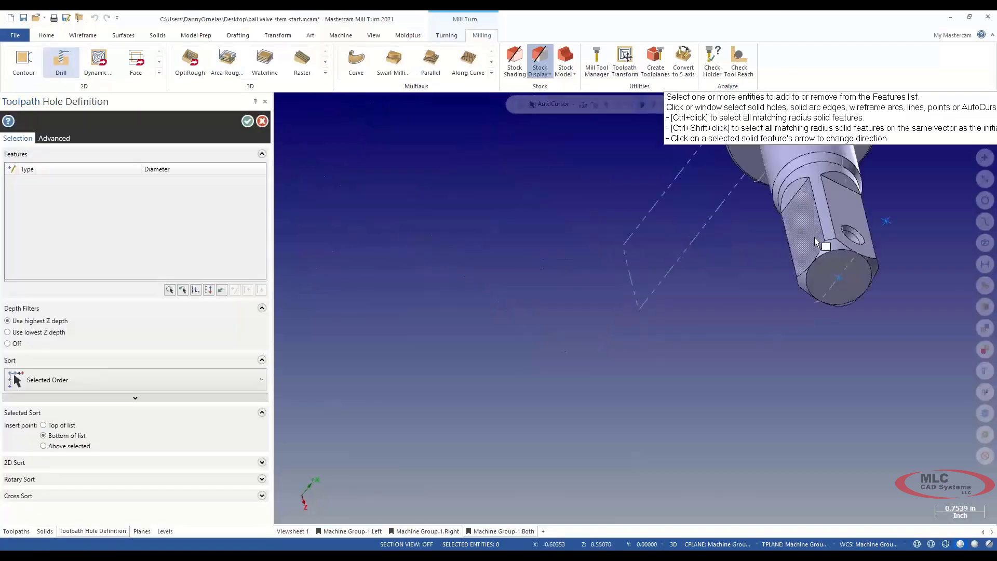
click(853, 236)
middle_drag(585, 318, 675, 289)
scroll(634, 333, down, 3)
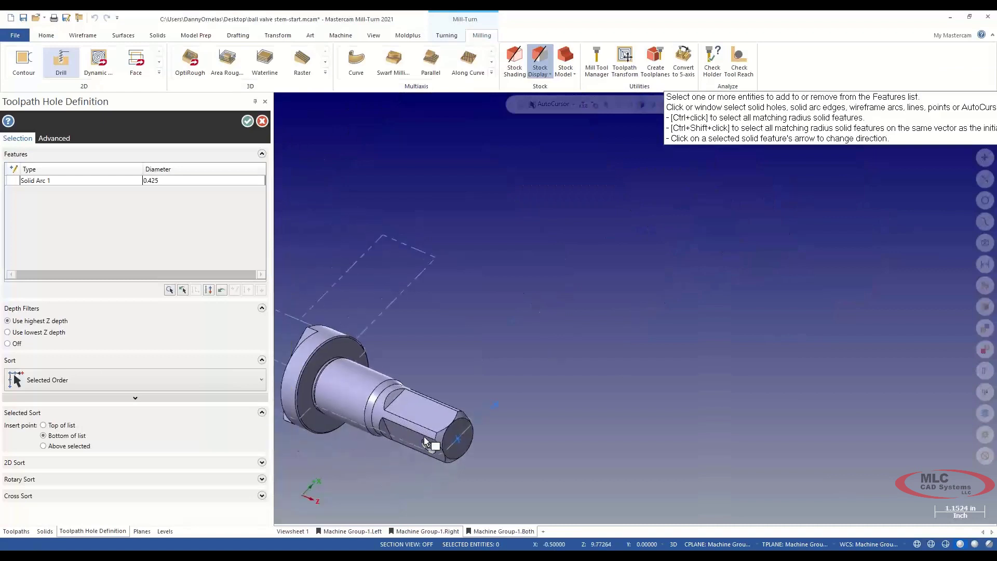
scroll(424, 450, up, 3)
click(432, 441)
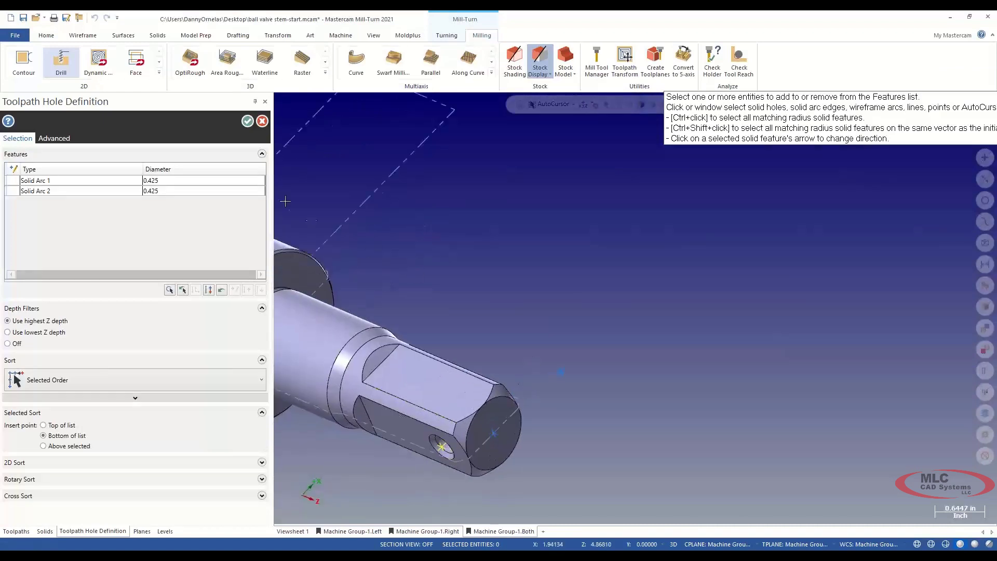
click(248, 121)
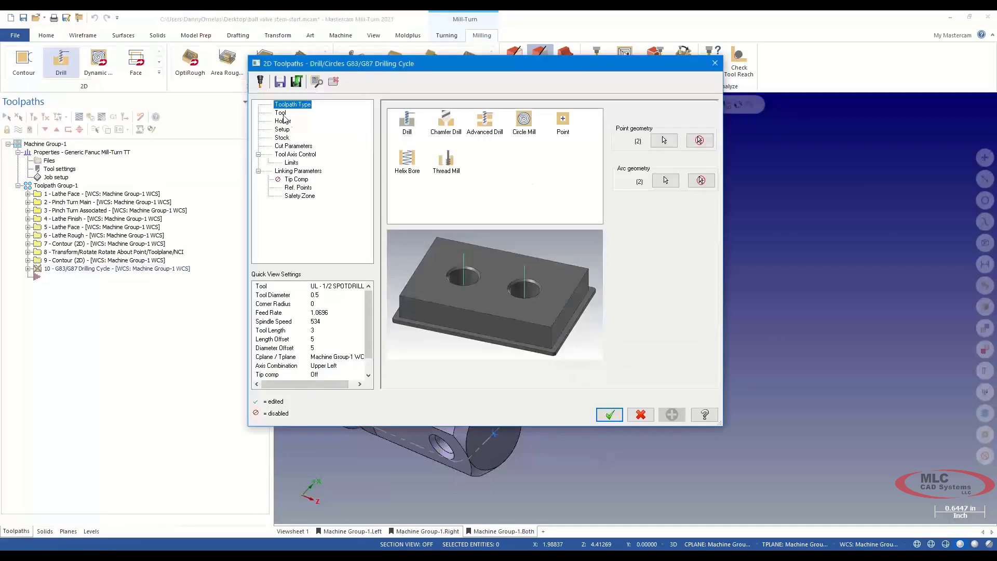
Select the UL - 1/2 SPOTDRILL for the drilling cycle and set its mill type to Axis Substitution, Upper Left
click(282, 113)
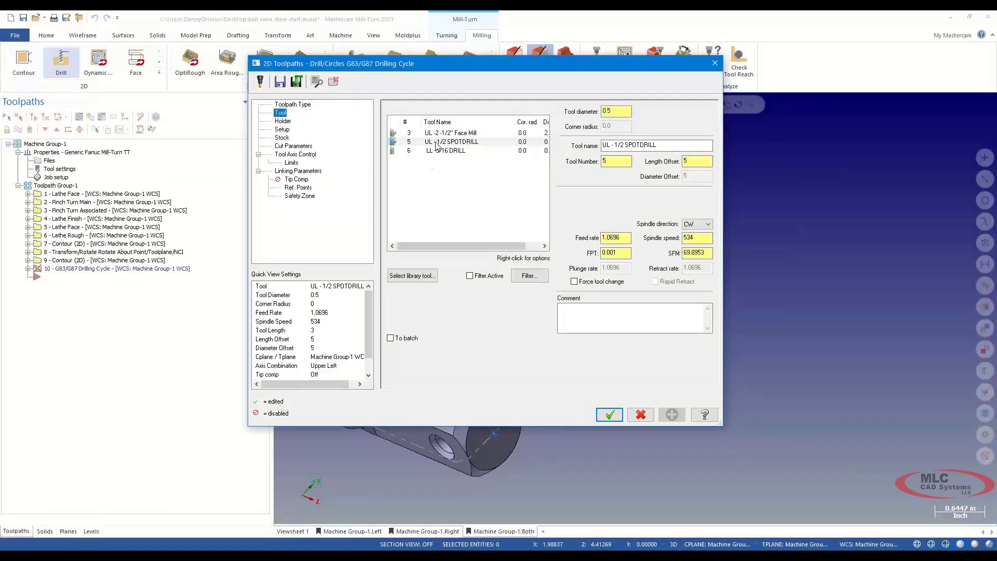
click(448, 144)
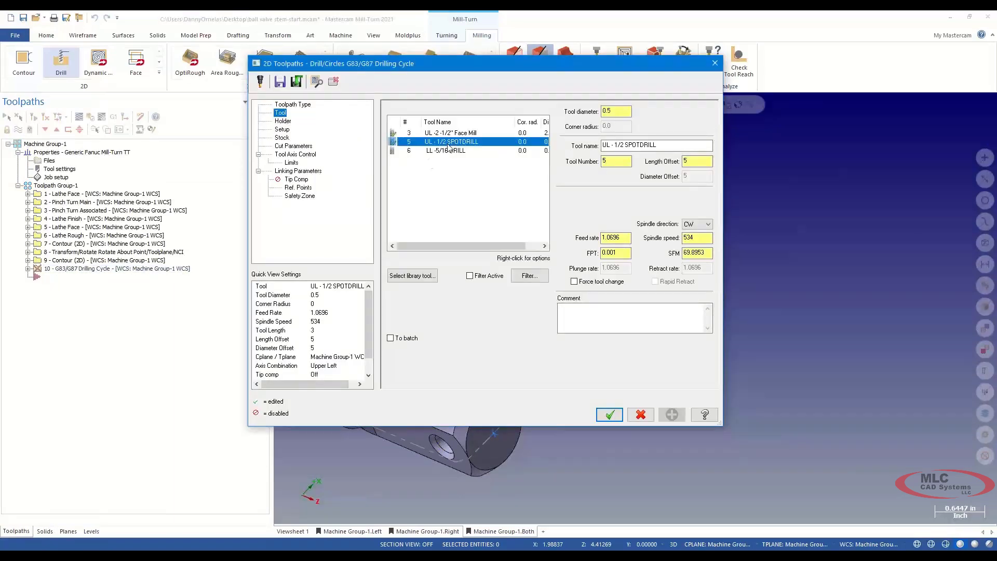
click(282, 129)
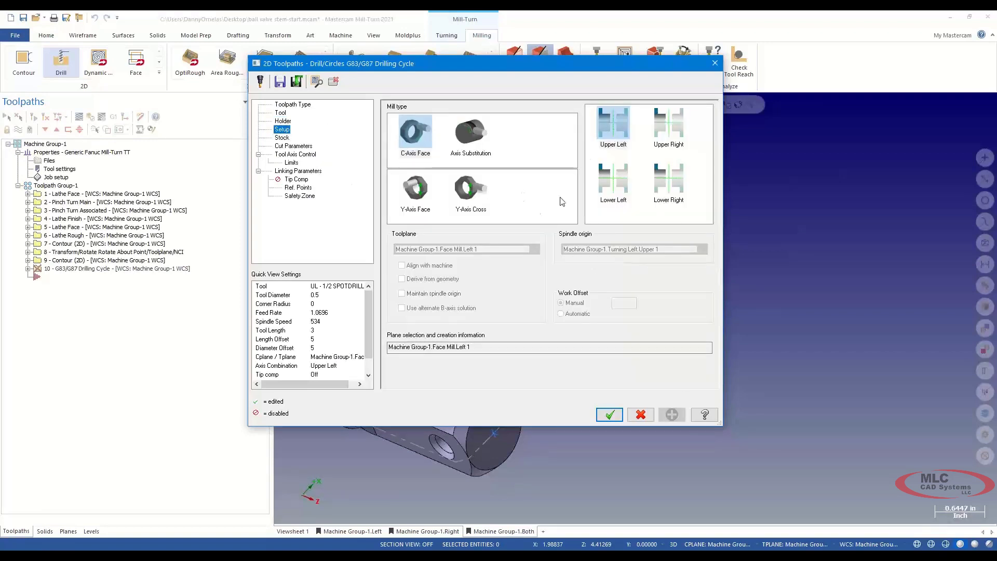
click(471, 190)
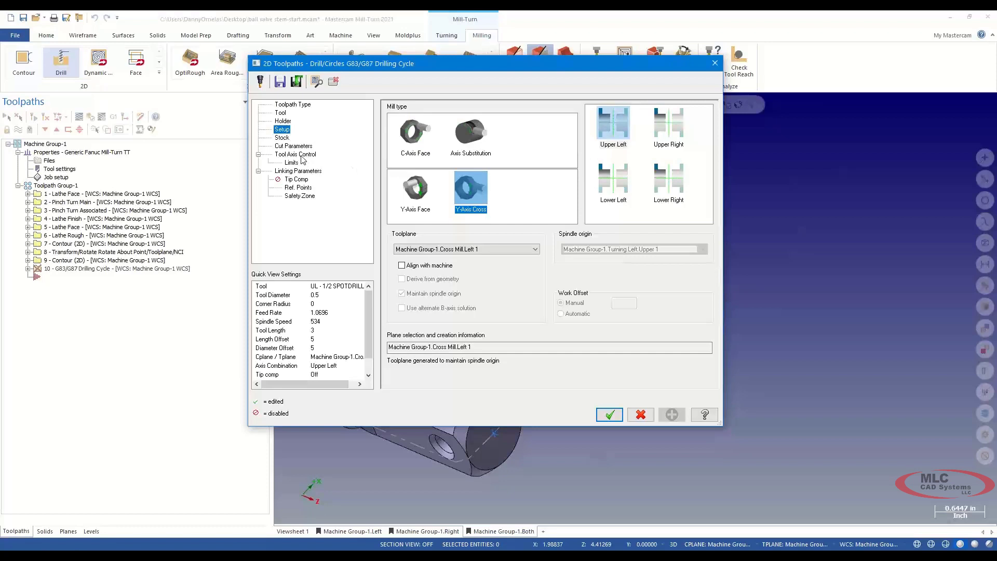
click(477, 137)
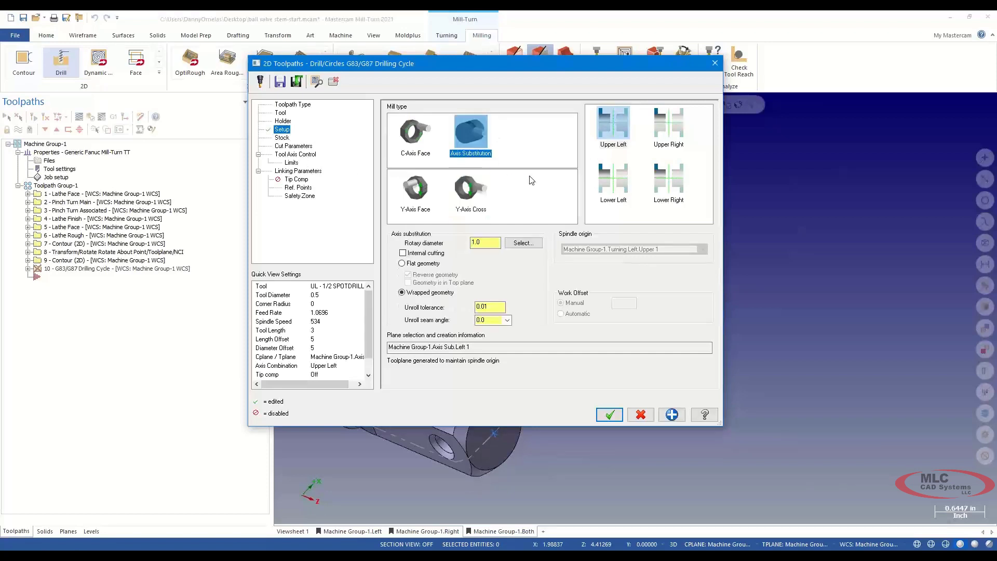
Make the spot drill's top of stock and depth incremental, and enable an incremental clearance of 1.0
click(291, 171)
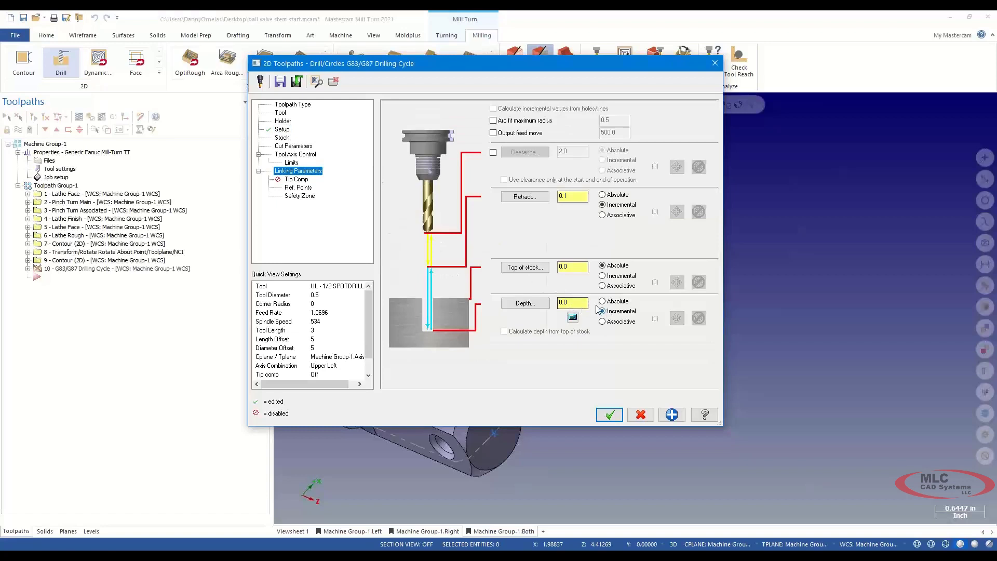
click(573, 317)
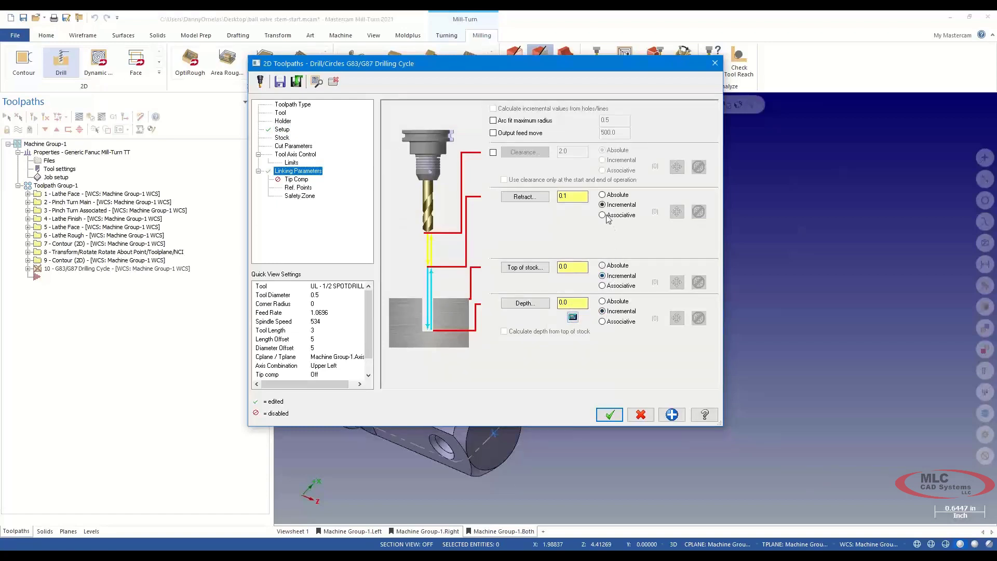
click(493, 152)
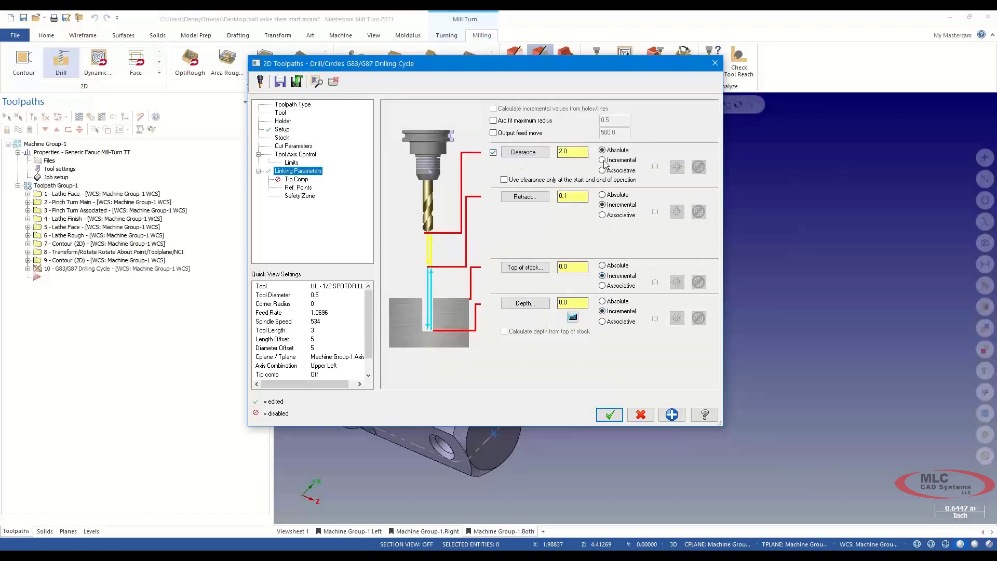
text(1)
Use the depth calculator to set the spot-drilling depth to -0.2125, and accept the drilling cycle
click(572, 317)
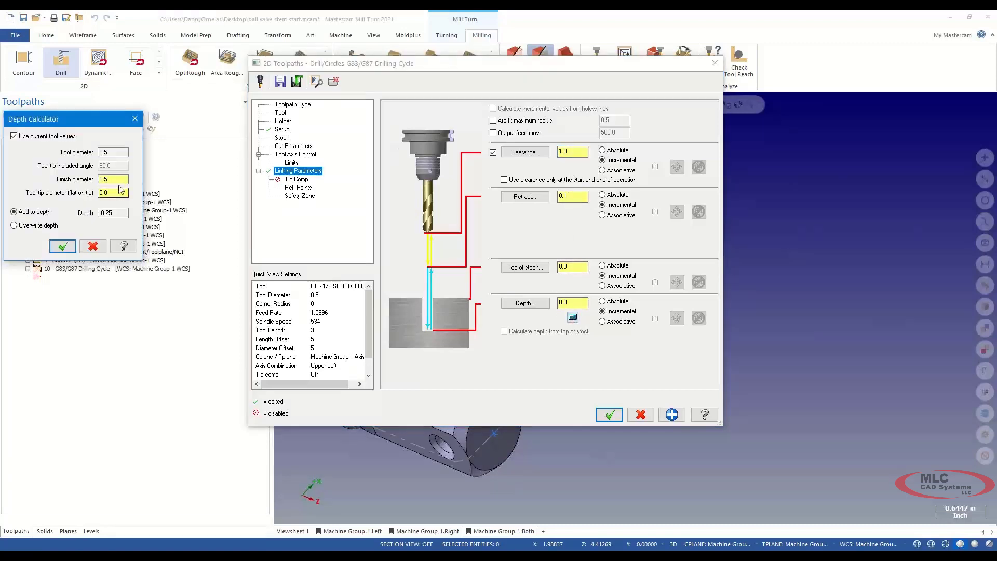
double_click(118, 180)
click(63, 246)
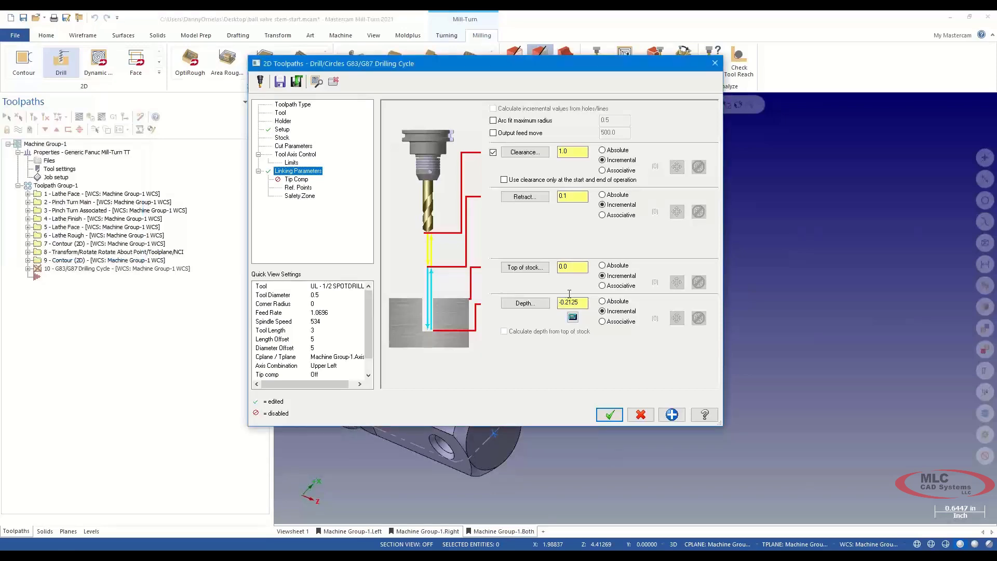
click(610, 414)
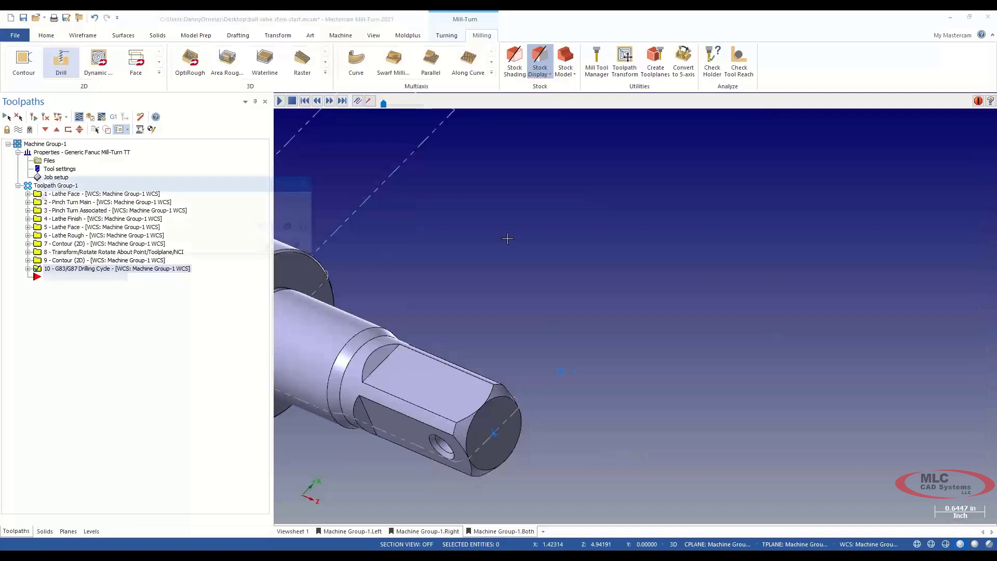
Backplot the spot-drilling operation to check the tool's moves around the stem to both sides of the cross hole
scroll(507, 238, down, 2)
click(281, 102)
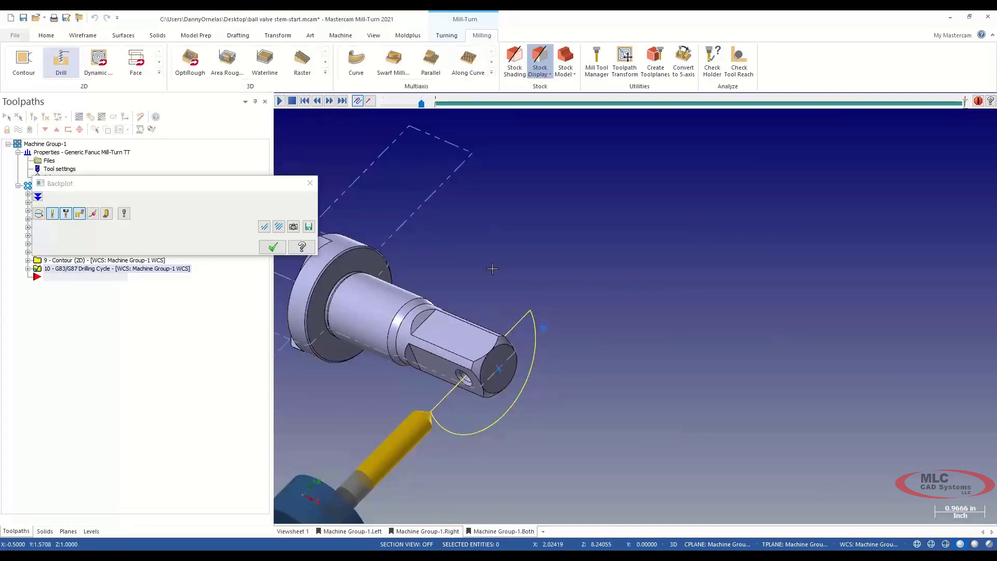
click(273, 246)
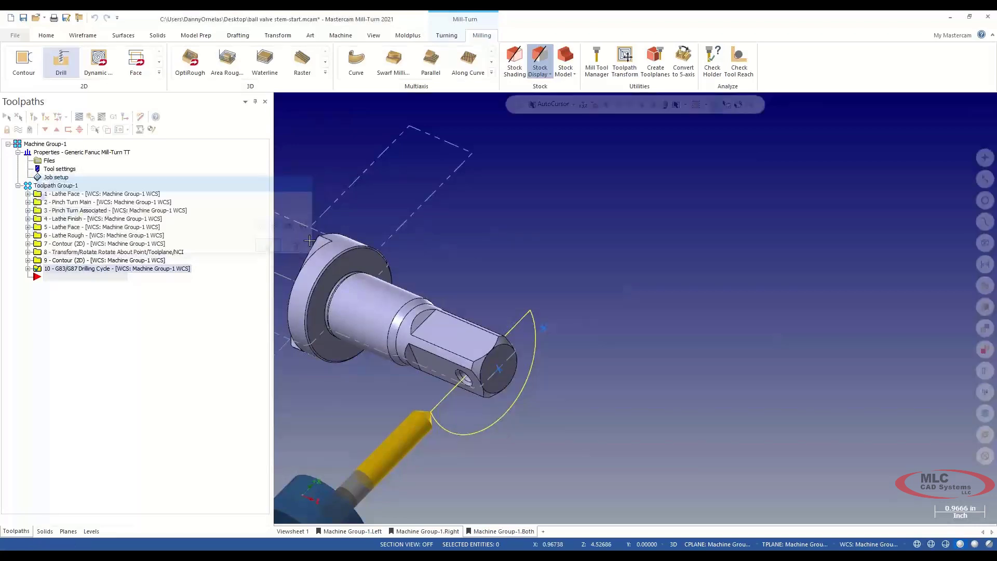
Start another Drill toolpath in isometric view, selecting the cross hole's edge on the front flat as its only feature
right_click(528, 243)
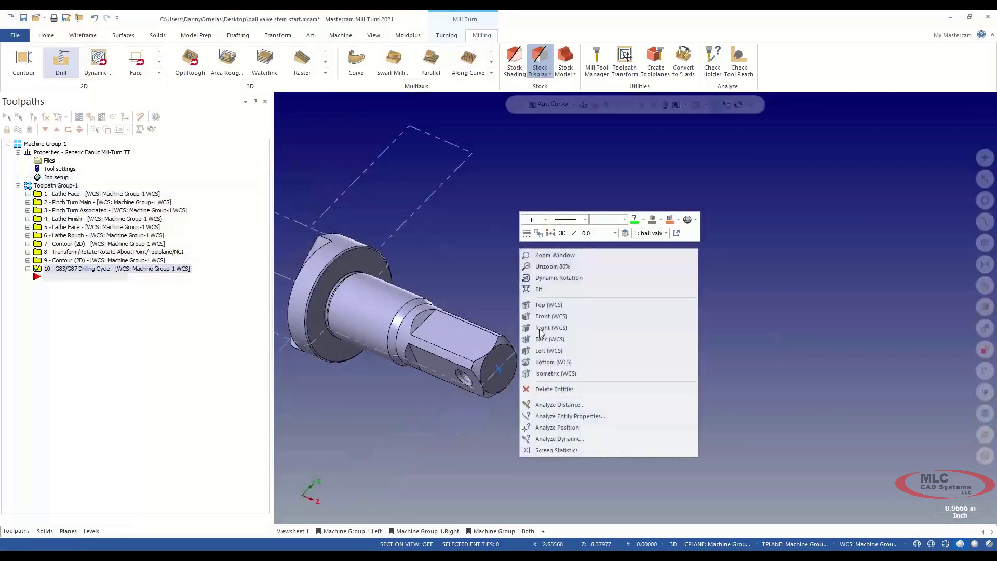
click(545, 373)
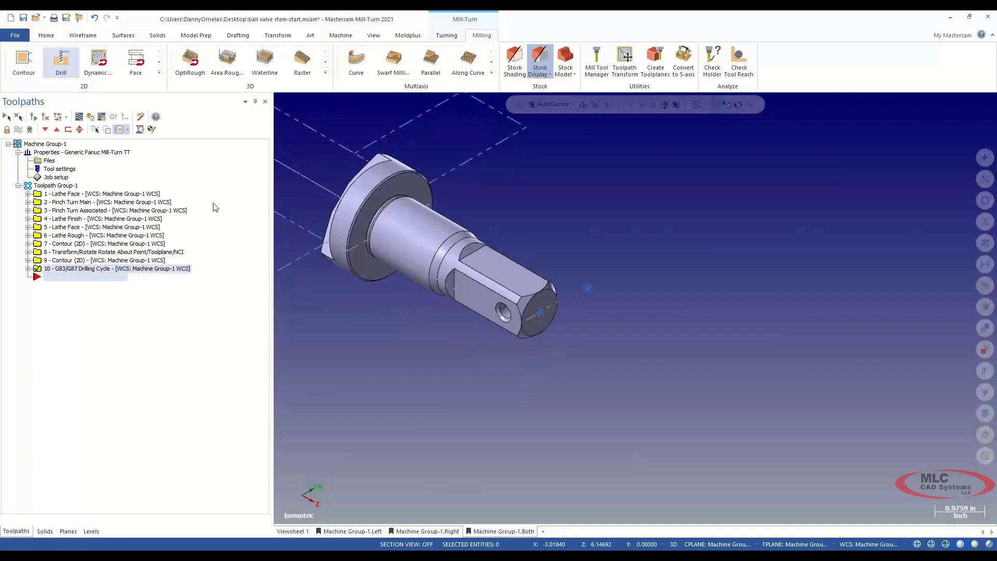
click(60, 62)
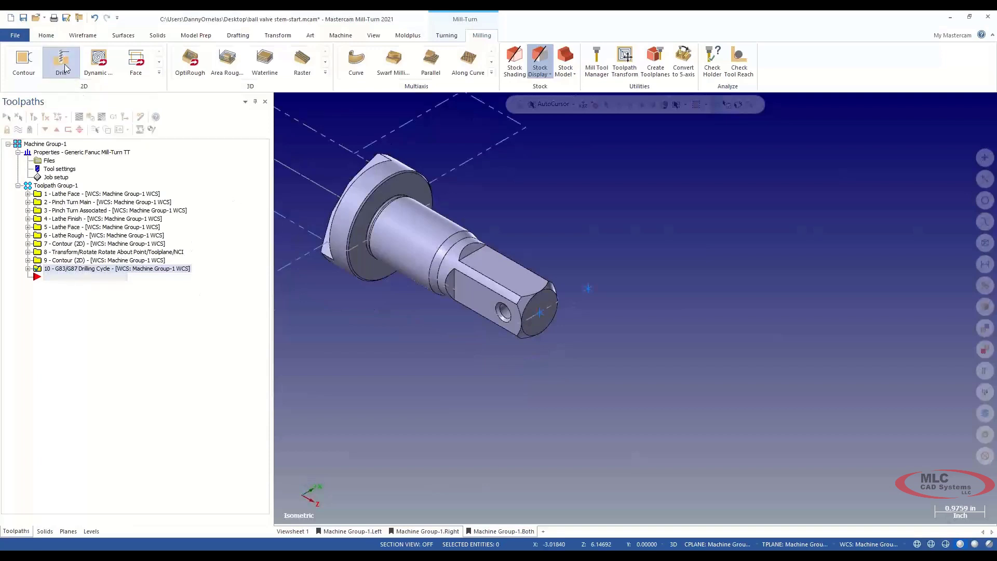
click(503, 314)
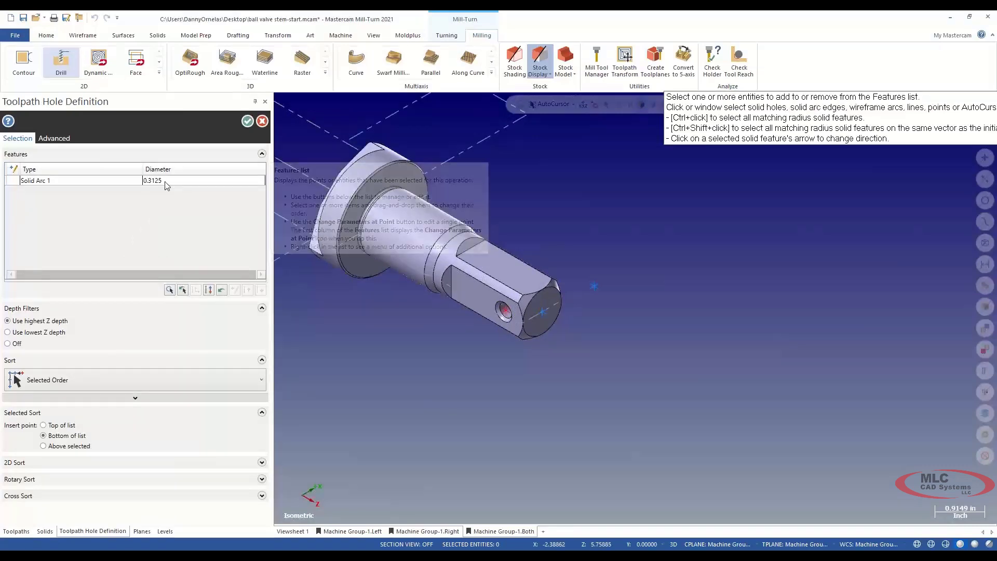
click(247, 121)
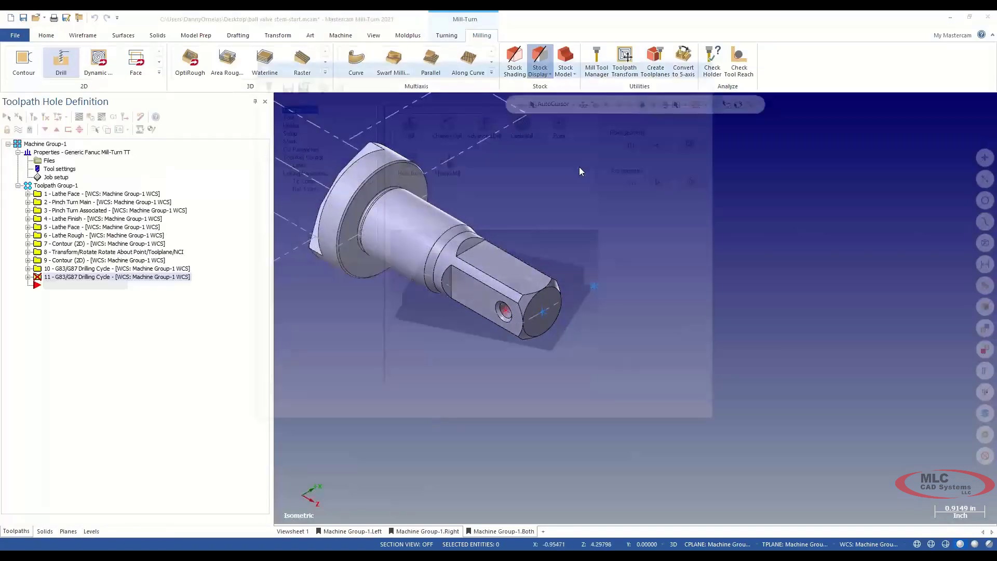
Select the LL -5/16 DRILL for the new drilling cycle and set its mill type to Y-Axis Cross, Lower Left
click(280, 113)
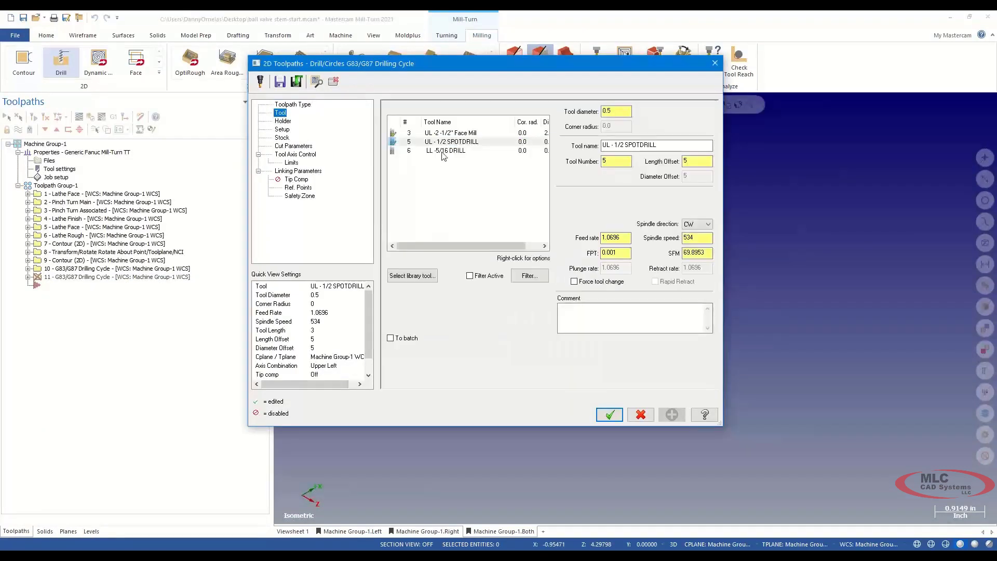
click(442, 151)
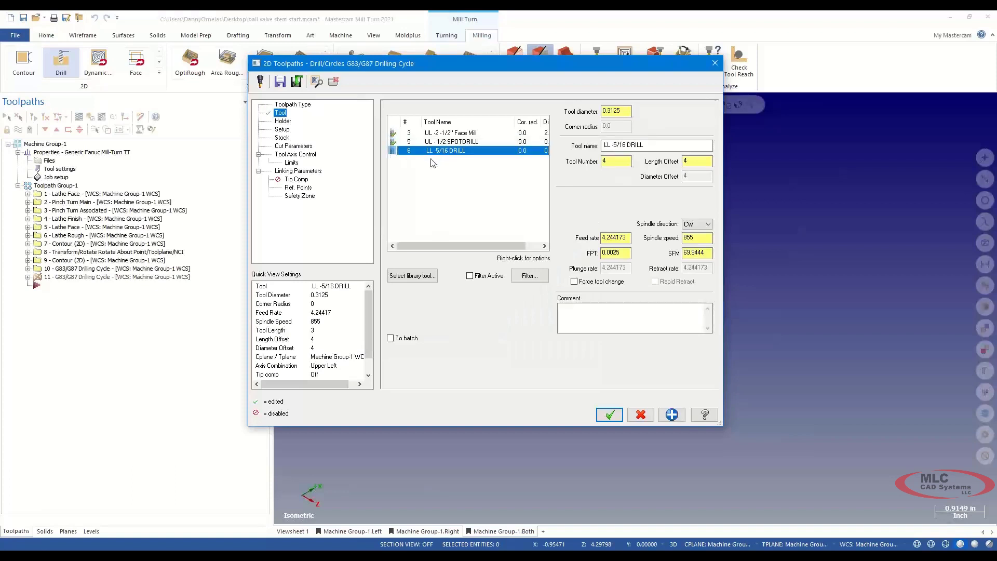
click(281, 130)
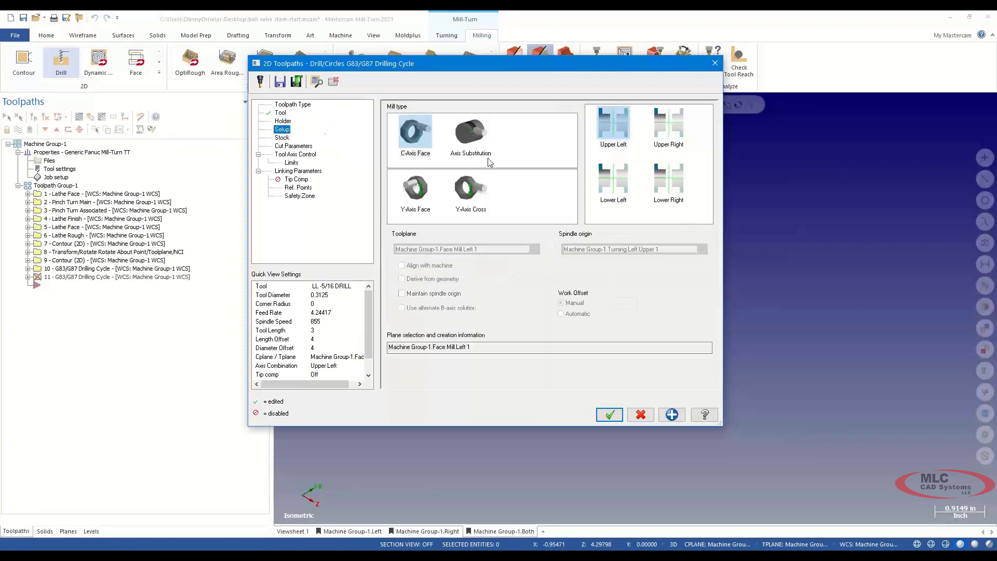
click(615, 187)
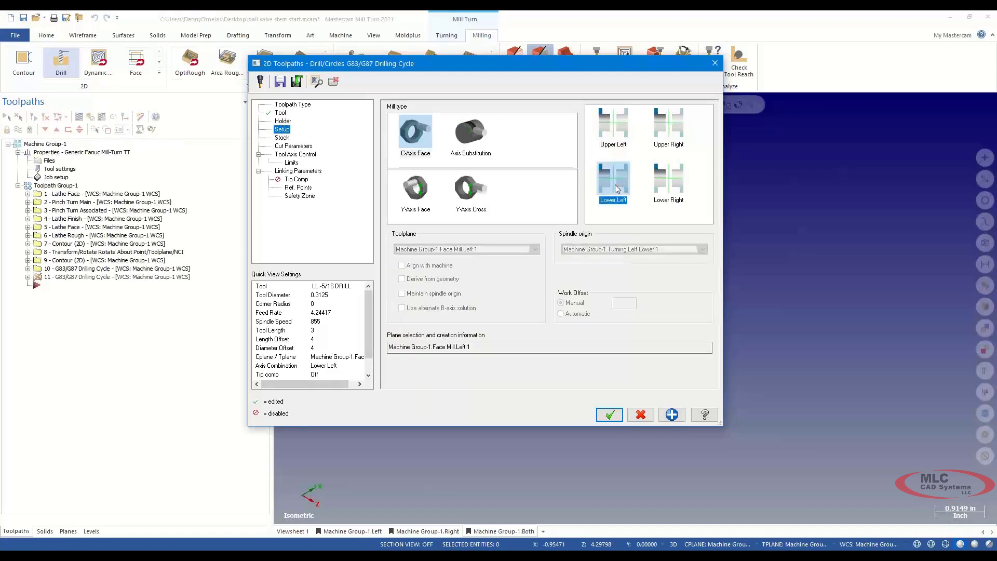
click(486, 192)
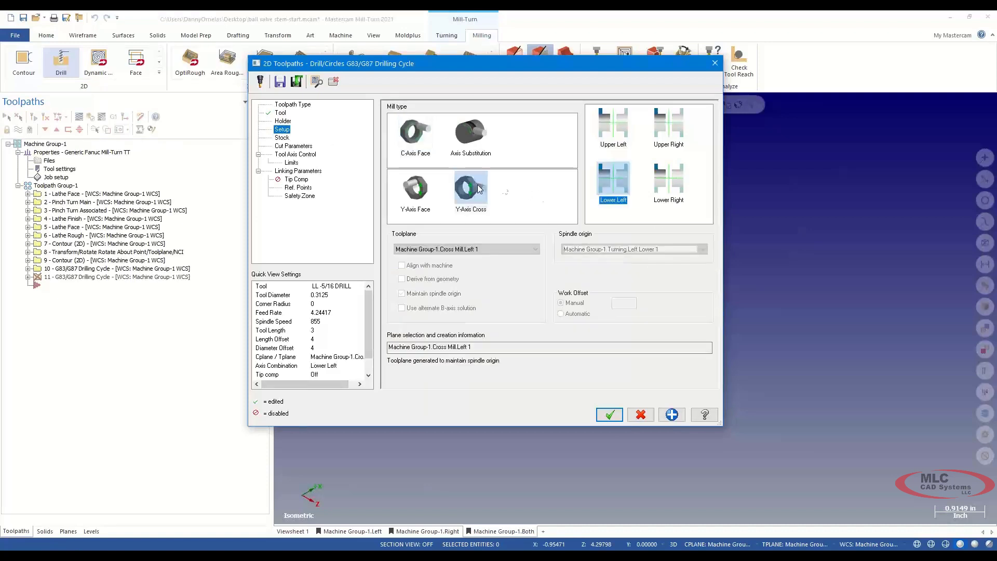
Change the 5/16 drill's cycle to the G83/G87 Pecking Cycle
click(301, 148)
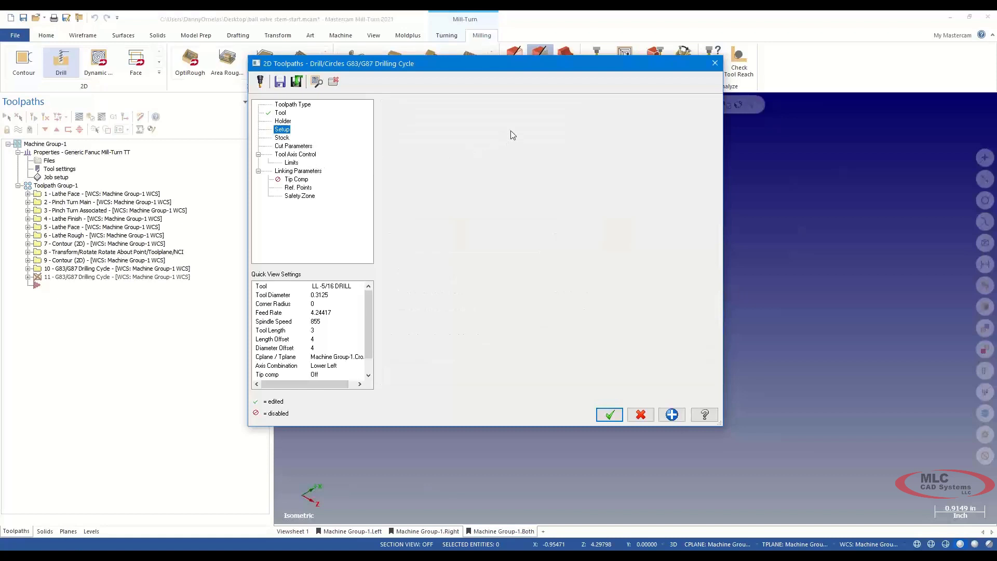
click(530, 116)
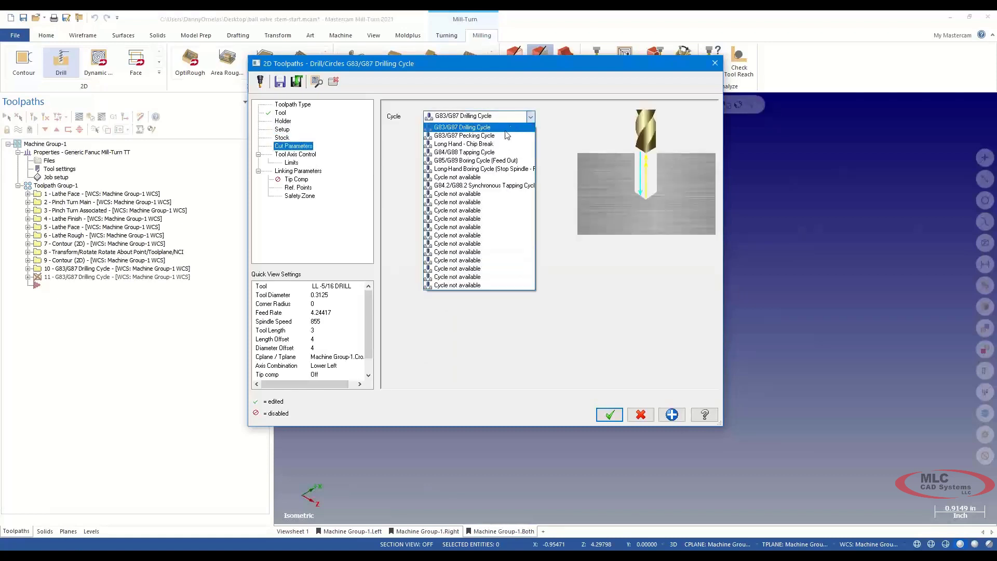
click(505, 136)
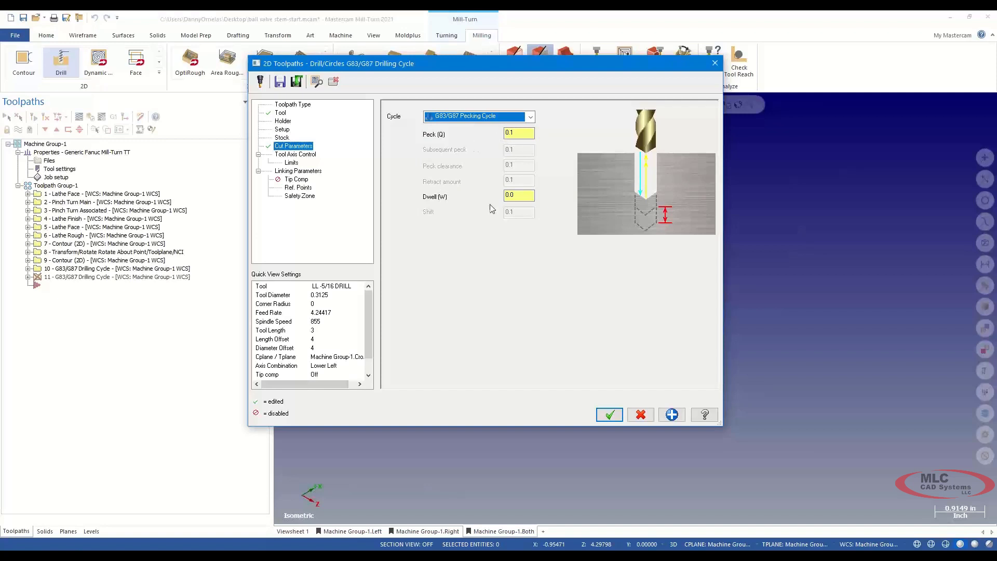
Open the linking parameters of the 5/16 drill's pecking cycle
click(303, 173)
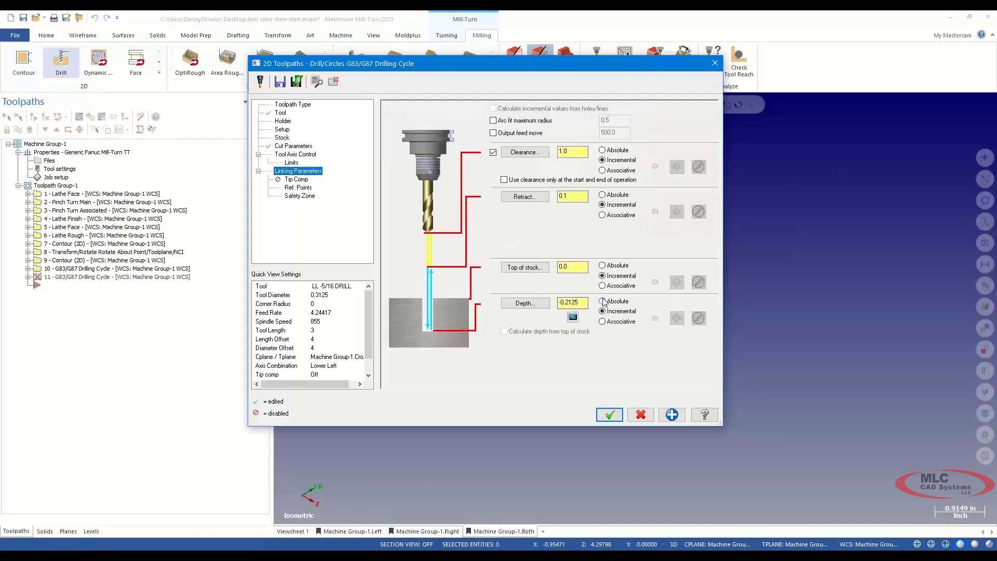
Set the drilling cycle's depth to absolute -0.625 and its top of stock to absolute 0.5, picking both points from the model
click(602, 302)
click(526, 303)
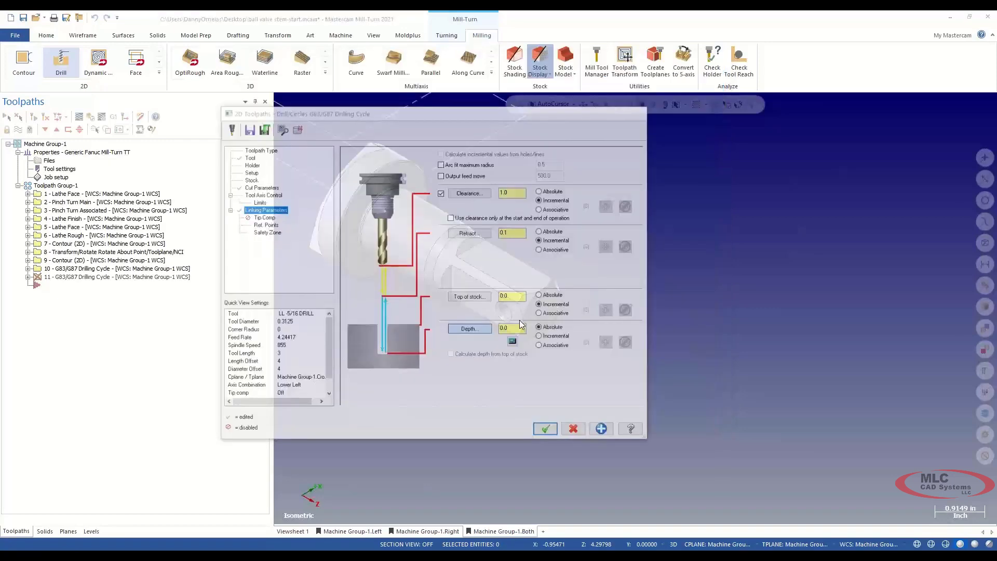
click(442, 283)
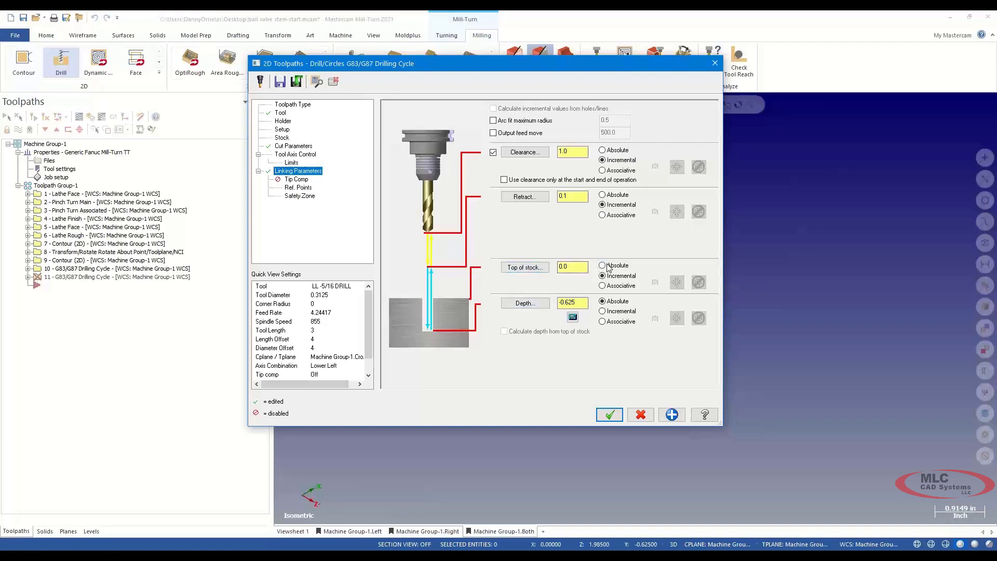
click(532, 268)
middle_drag(634, 307, 590, 313)
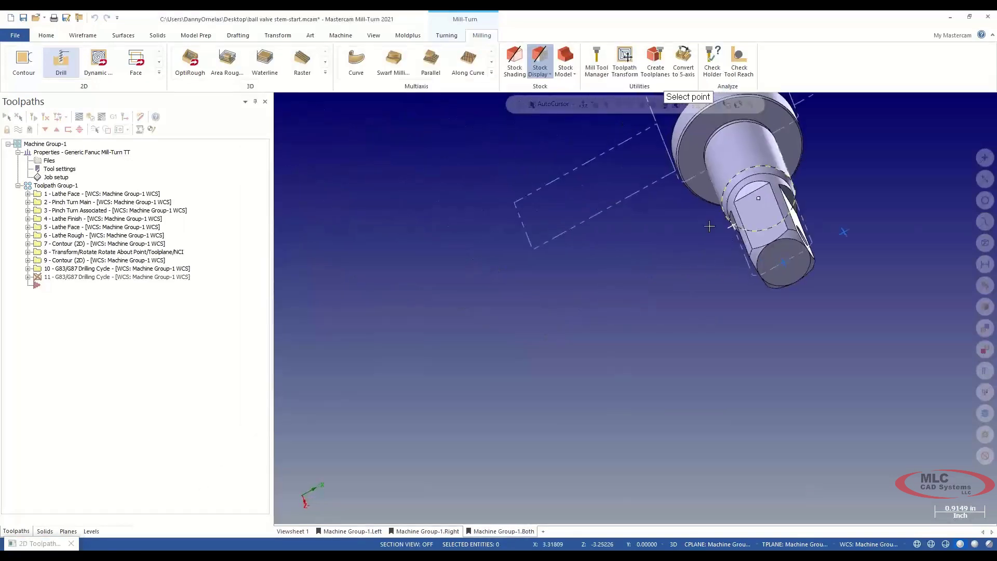
scroll(779, 212, up, 5)
click(779, 170)
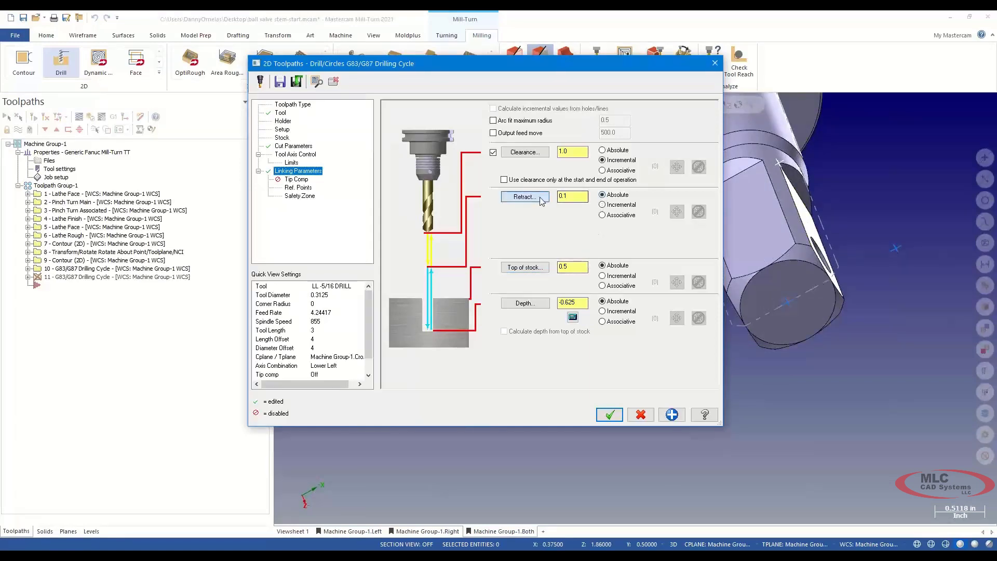
Set the retract to absolute 0.625 and the clearance to absolute 1.0, and generate the drilling toolpath
click(525, 196)
key(Escape)
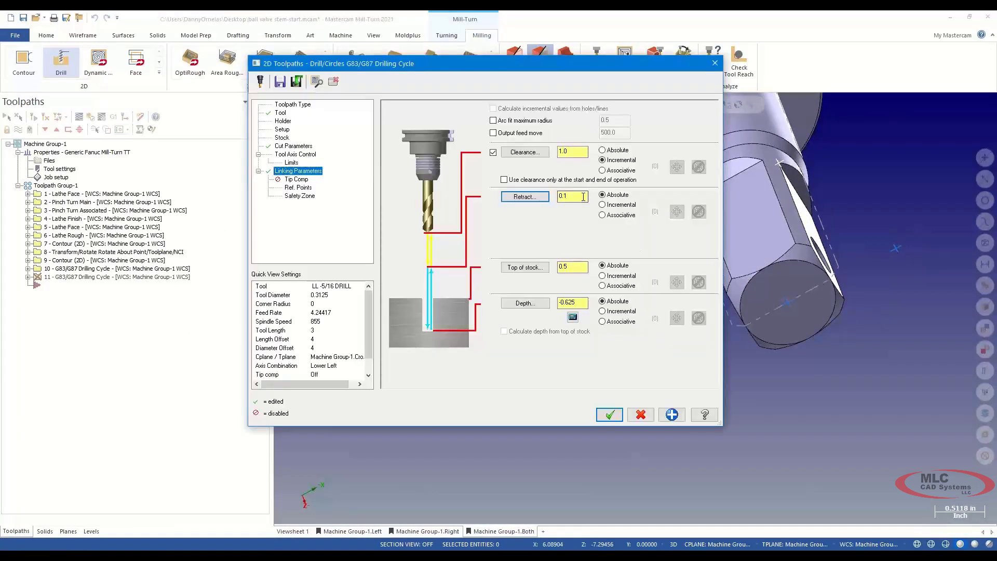
double_click(583, 197)
click(602, 150)
click(609, 414)
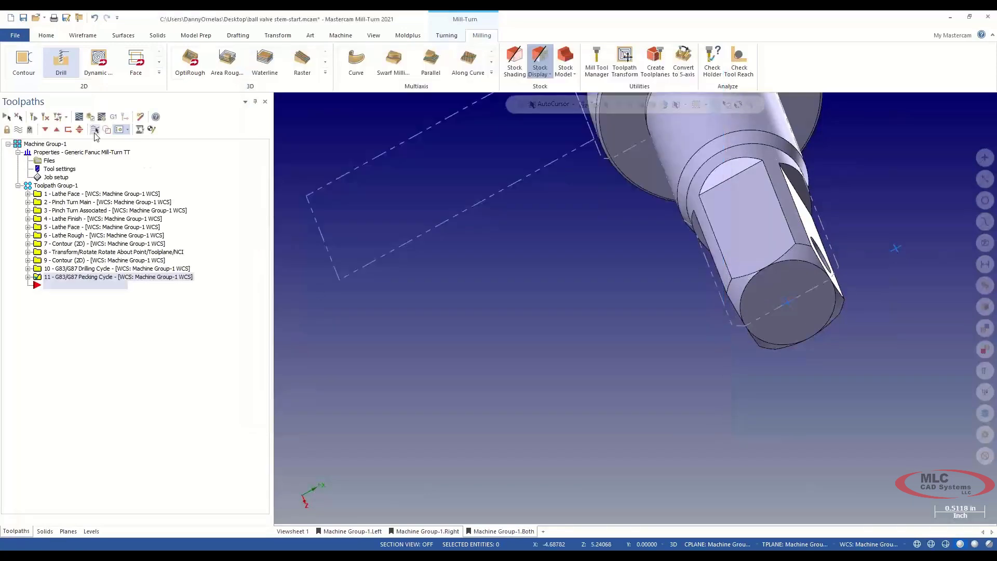
Backplot the new G83/G87 pecking cycle to check the drill's motion on the part
click(79, 117)
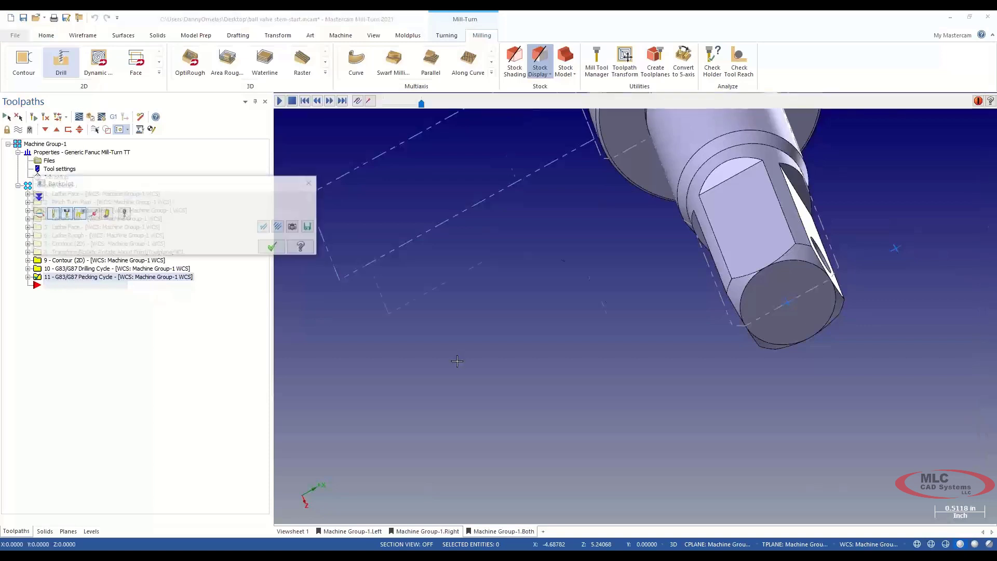
click(279, 100)
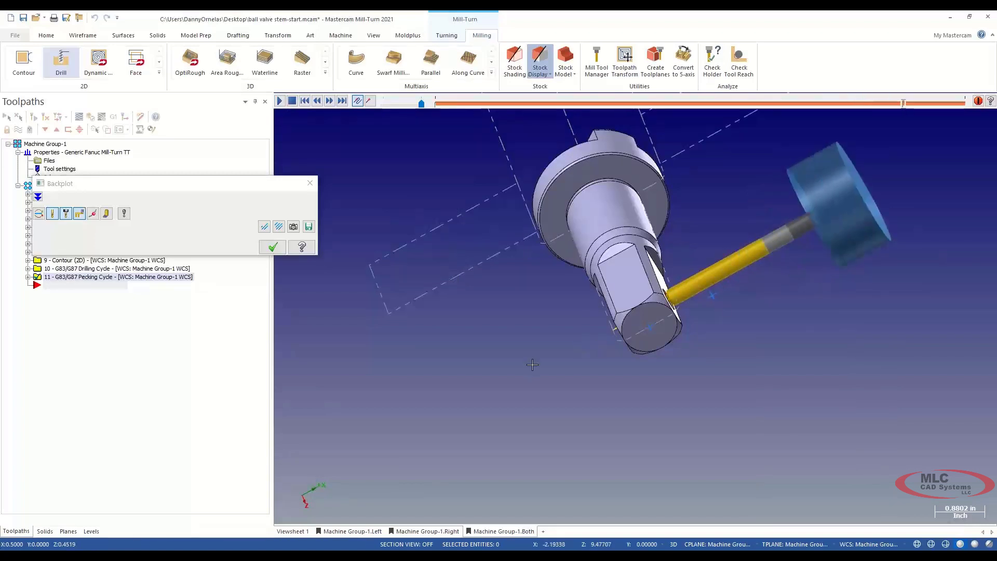
click(273, 247)
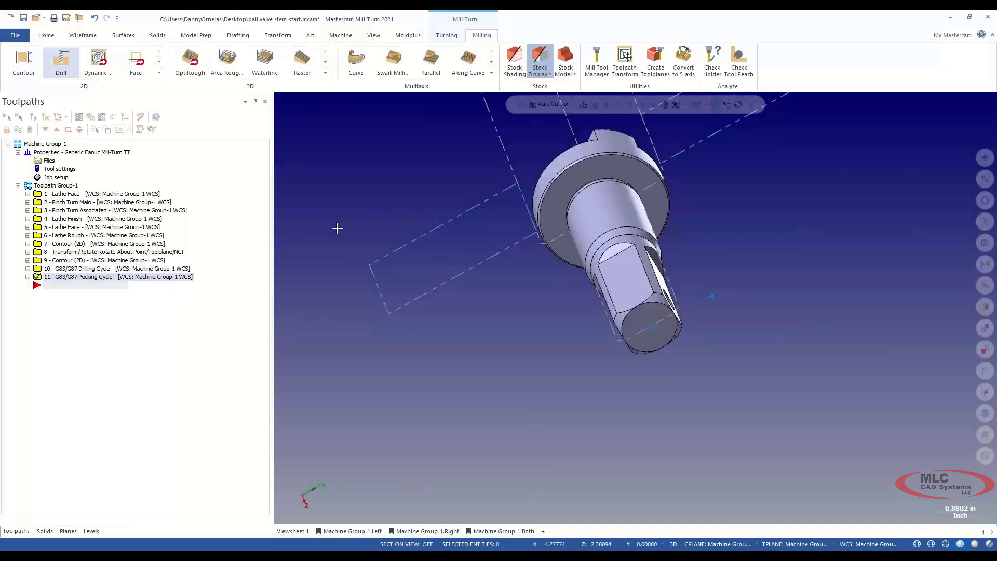
Show the part in Top (WCS) view and review operation 11's mill setup and toolplane choices without changing them
right_click(450, 212)
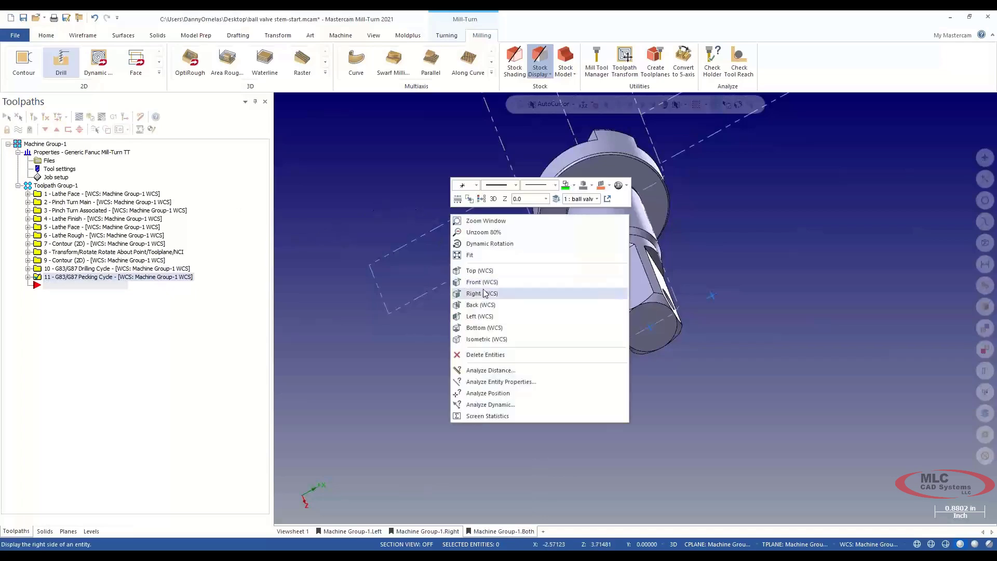
click(484, 272)
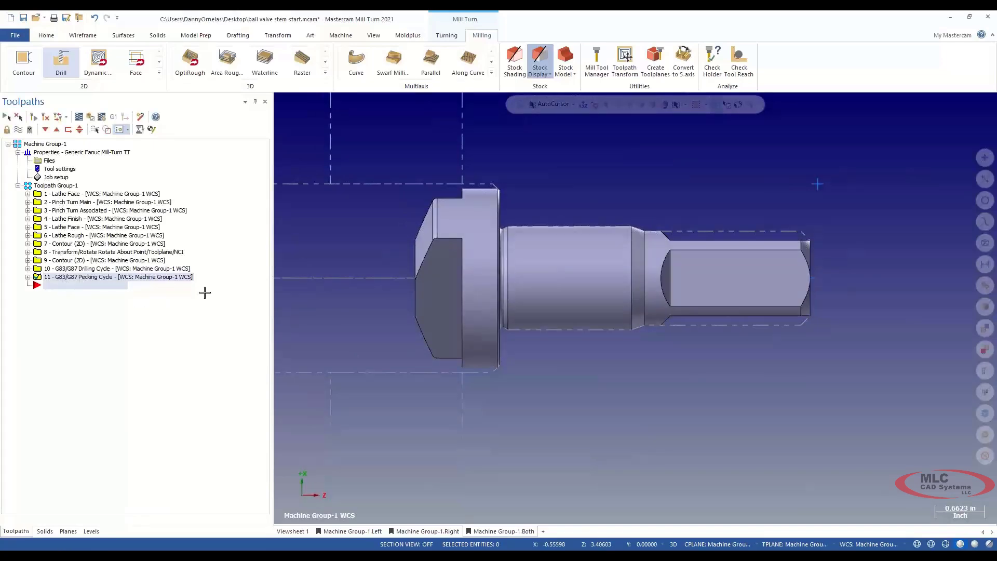
scroll(414, 214, down, 8)
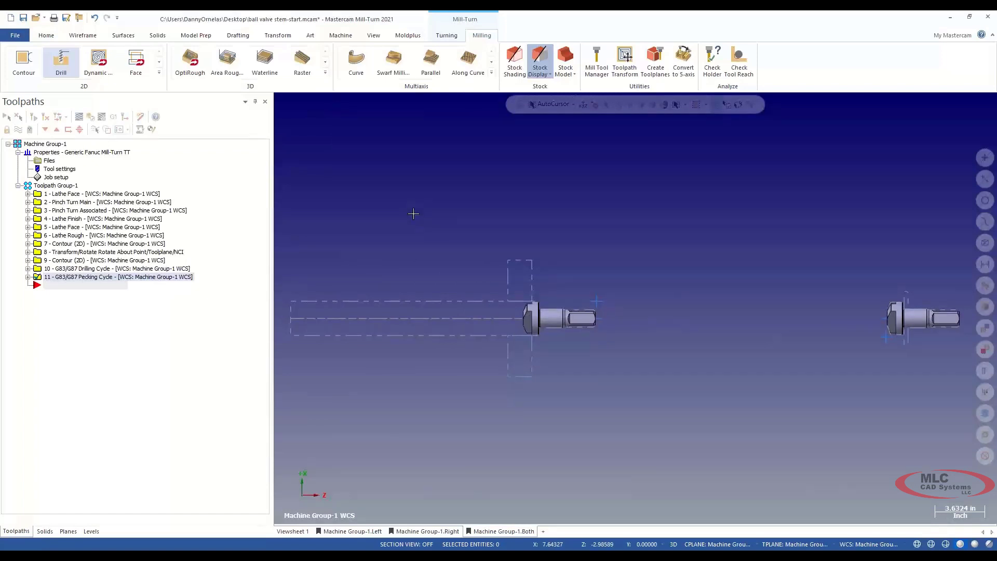
click(104, 276)
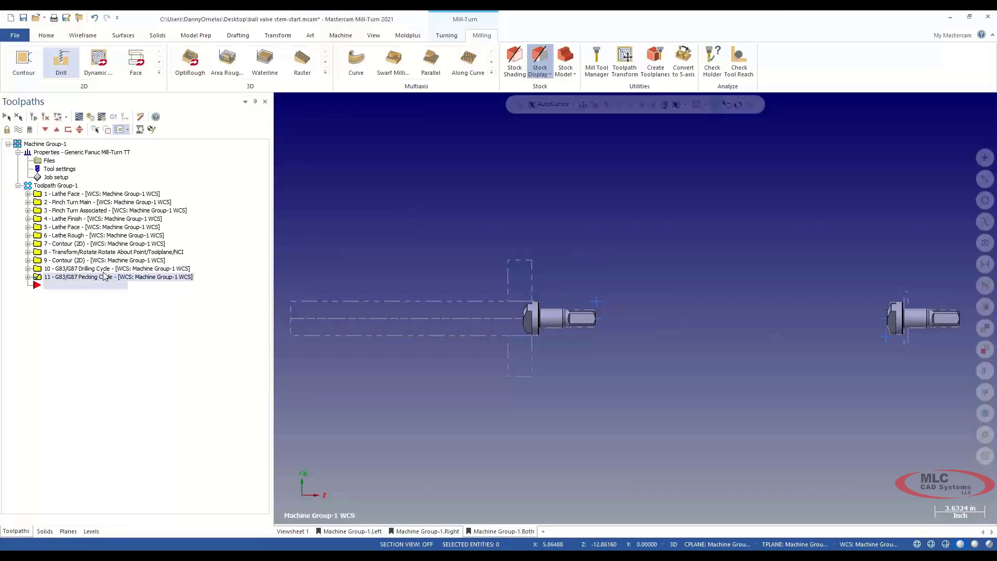
click(27, 277)
click(68, 285)
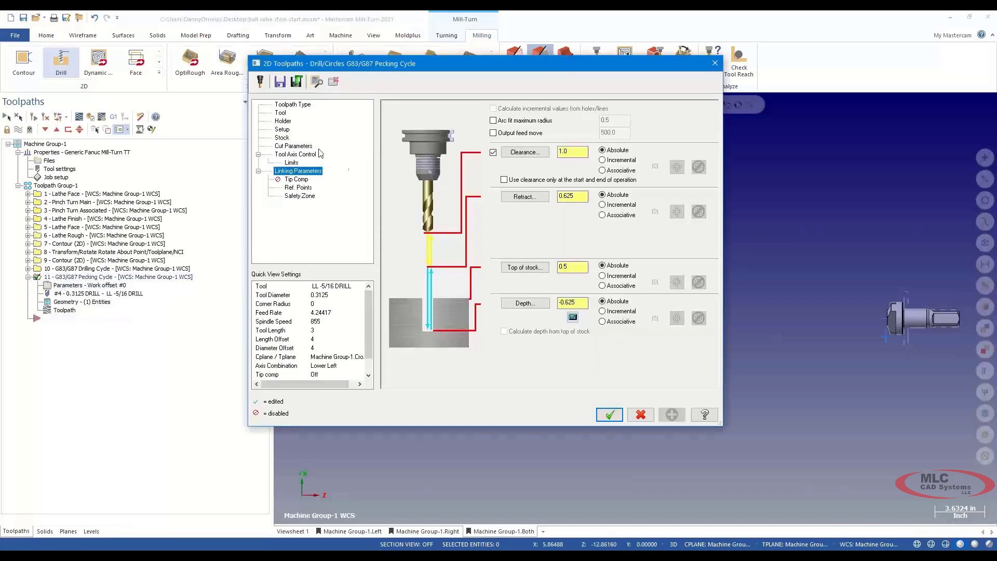
click(282, 129)
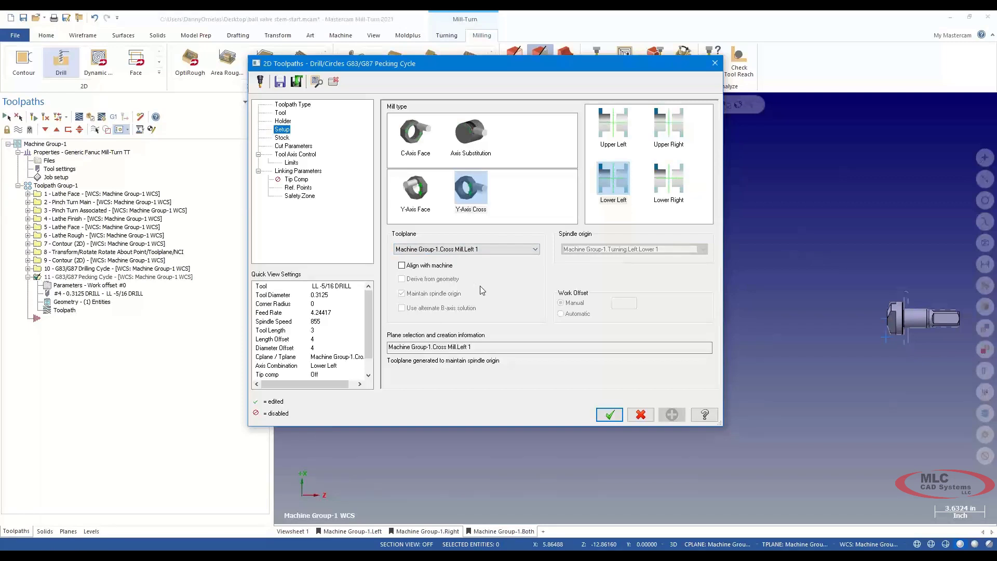
click(534, 249)
click(535, 252)
click(640, 415)
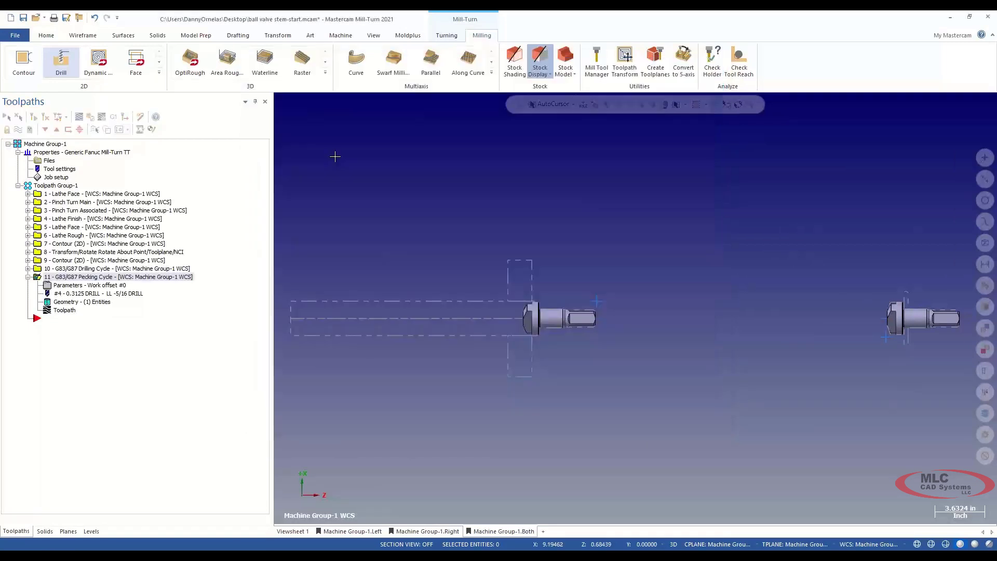
Try to post all toolpath operations and review the IOF generation message log
click(6, 116)
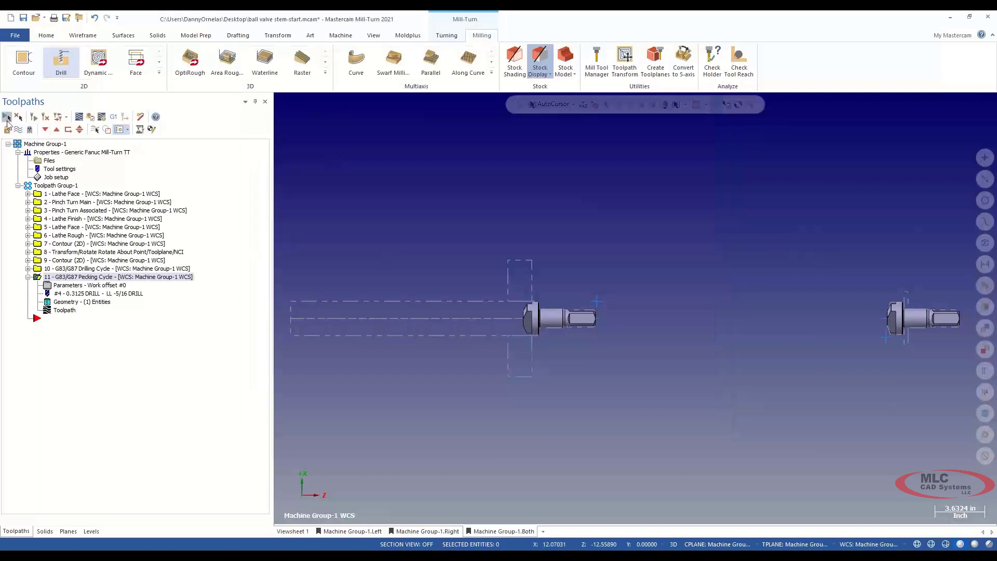
click(113, 117)
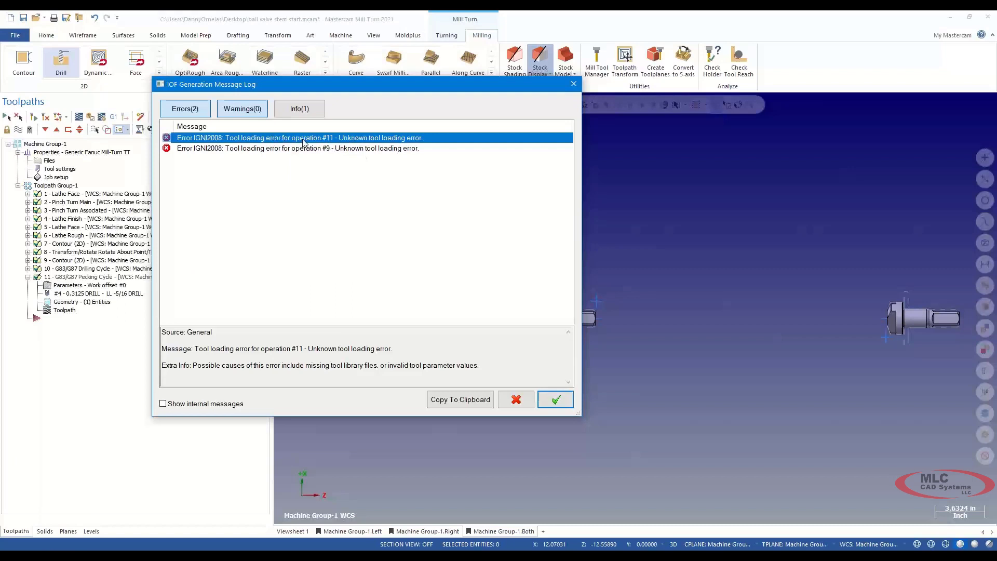
click(516, 399)
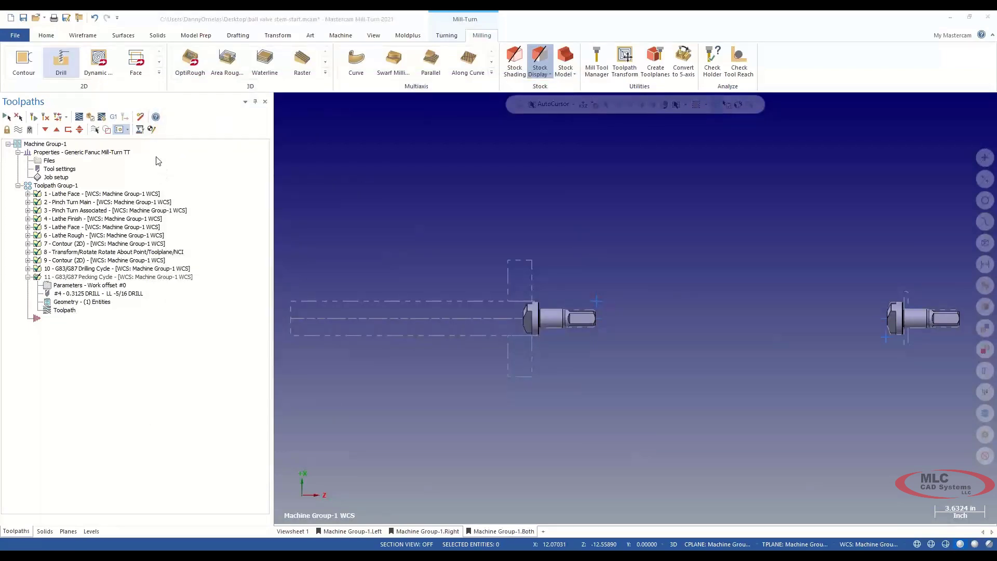
Examine the T04 5/16 drill and 1/2 flat endmill in the Tool Setup Manager, along with the lower turret's station assignments
click(140, 130)
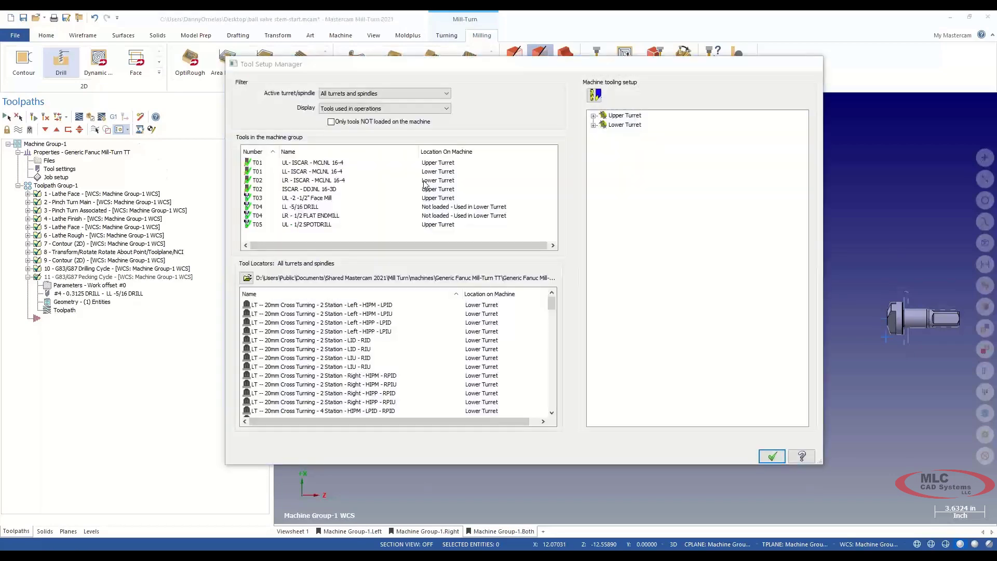
click(326, 208)
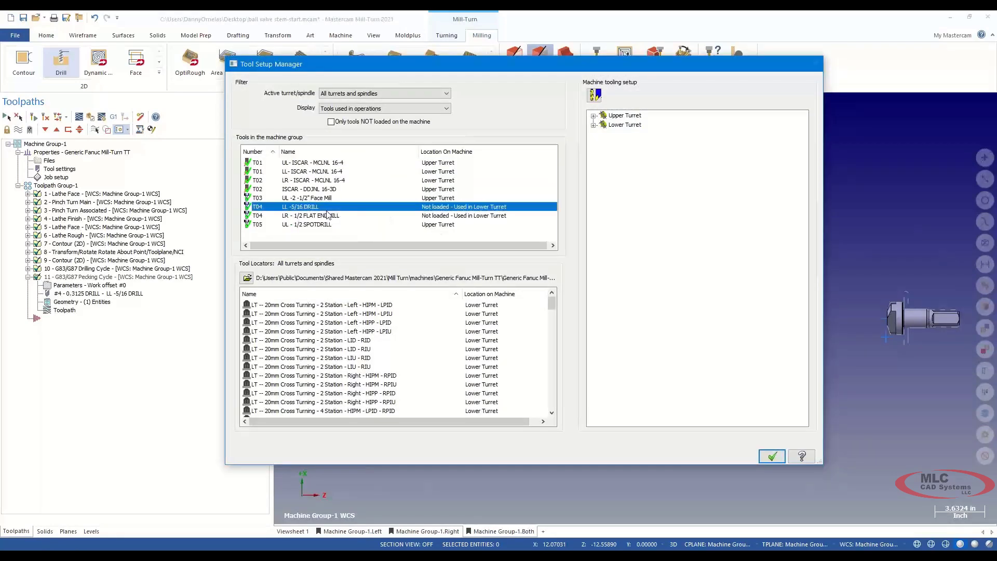
click(316, 218)
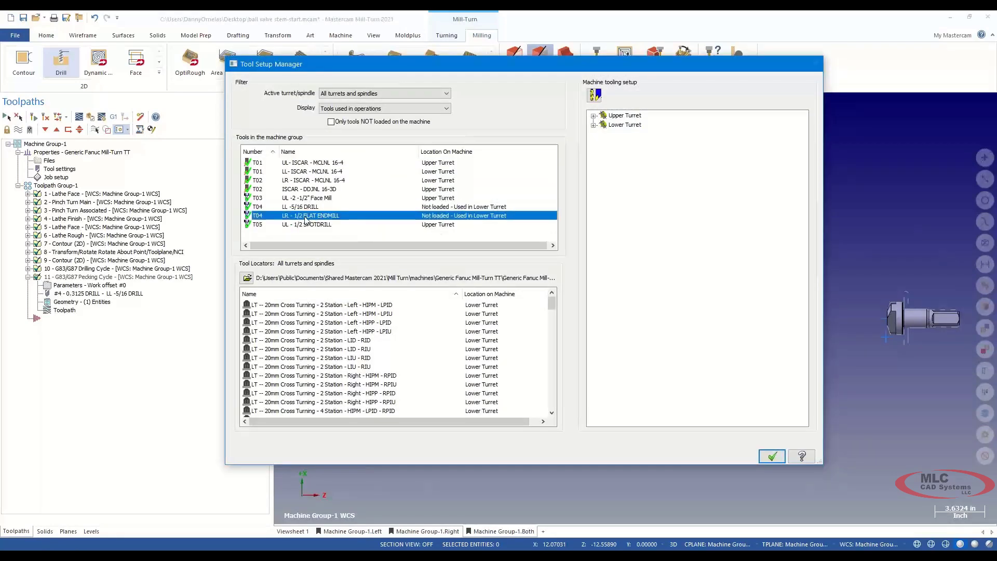
click(446, 207)
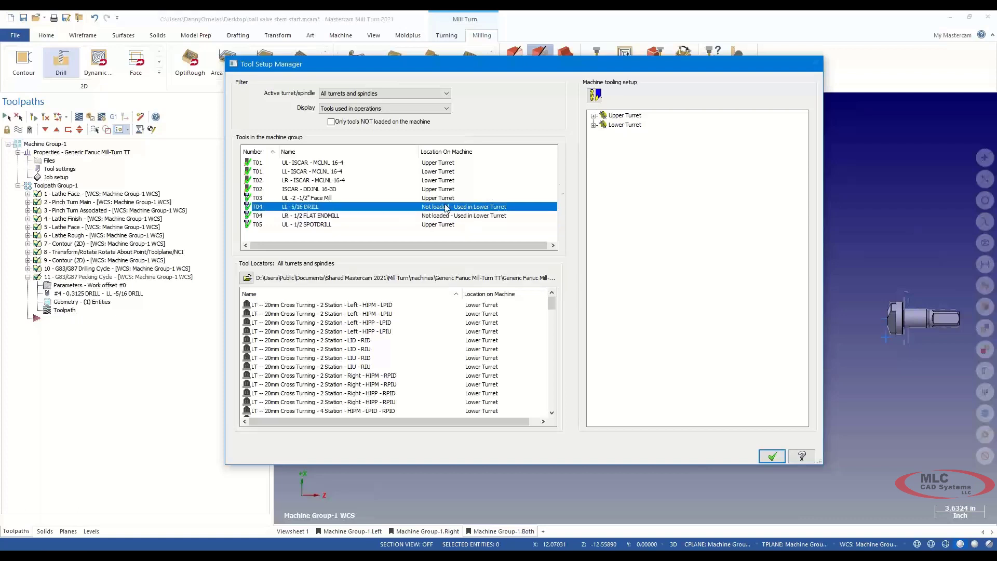
click(594, 125)
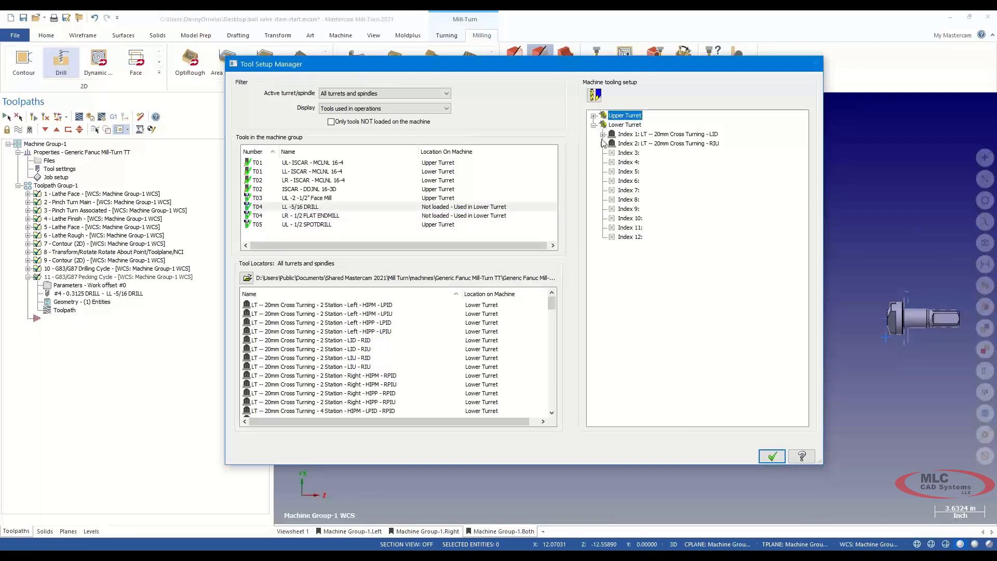
click(603, 134)
click(603, 153)
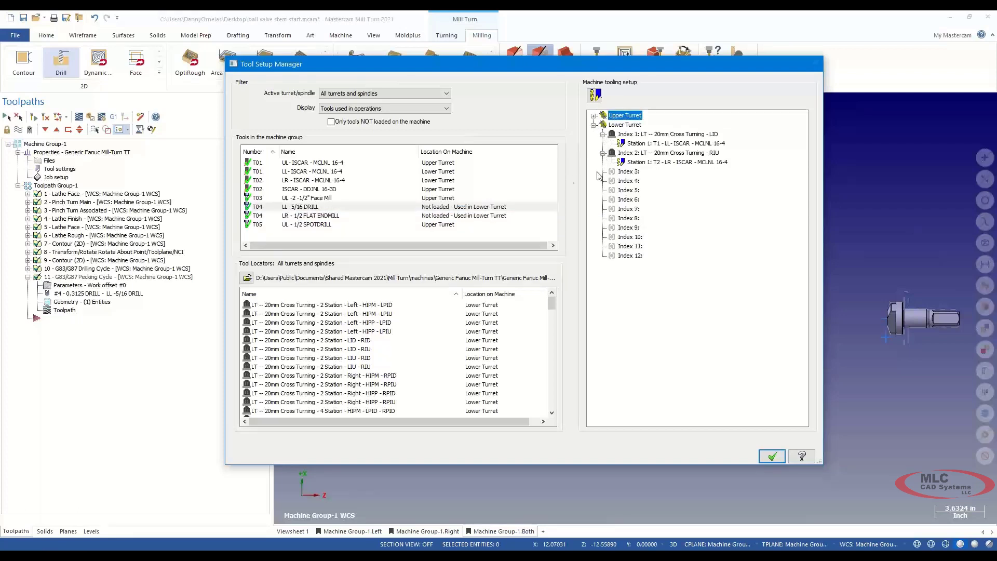
click(294, 218)
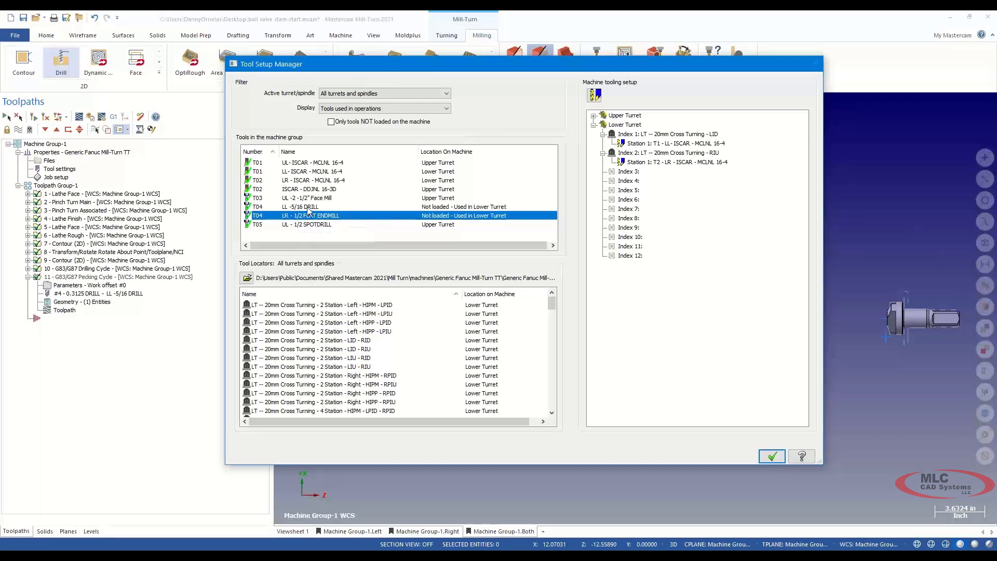
Edit the LL -5/16 DRILL and change its tool number to 6
click(310, 207)
right_click(308, 207)
click(342, 216)
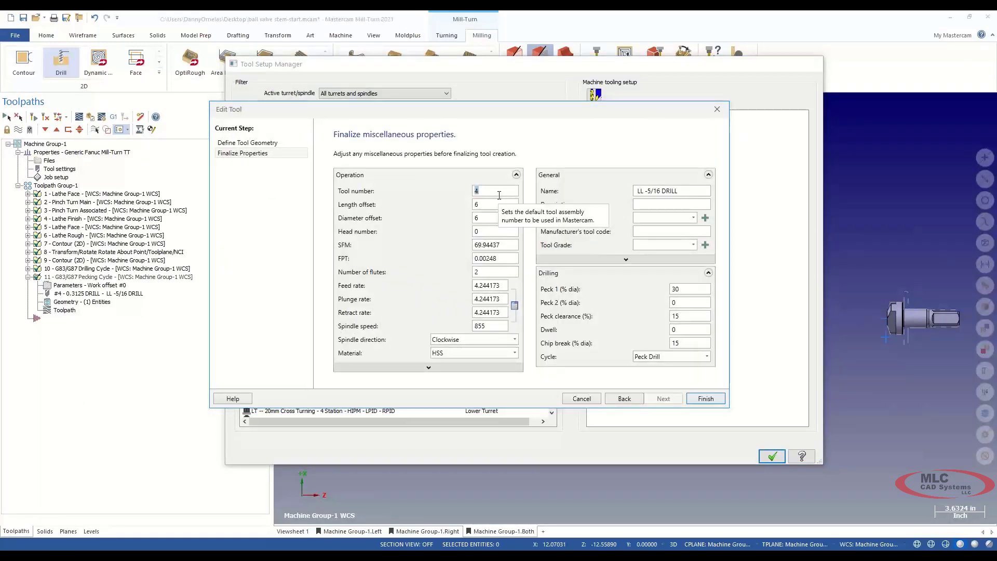
text(6)
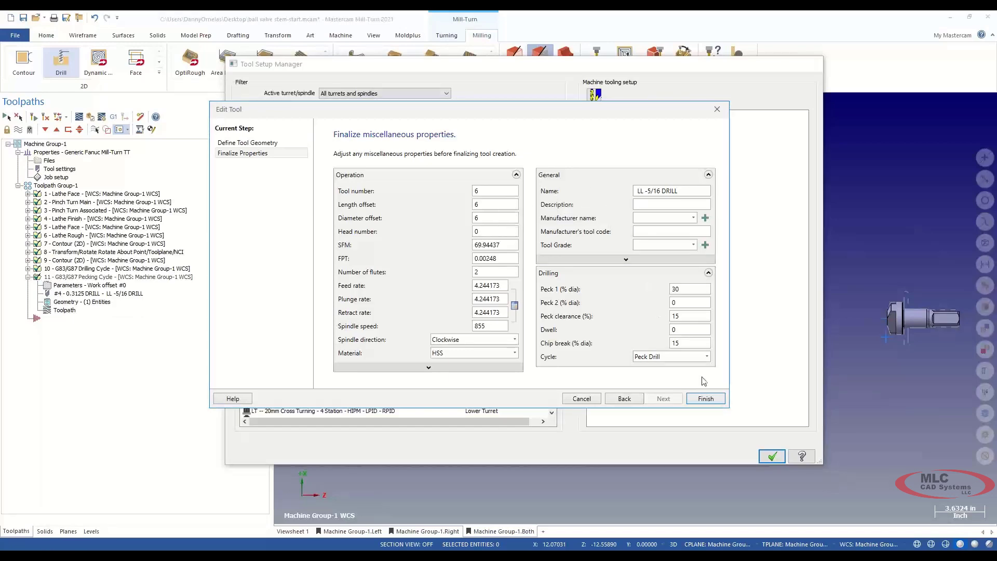
click(705, 398)
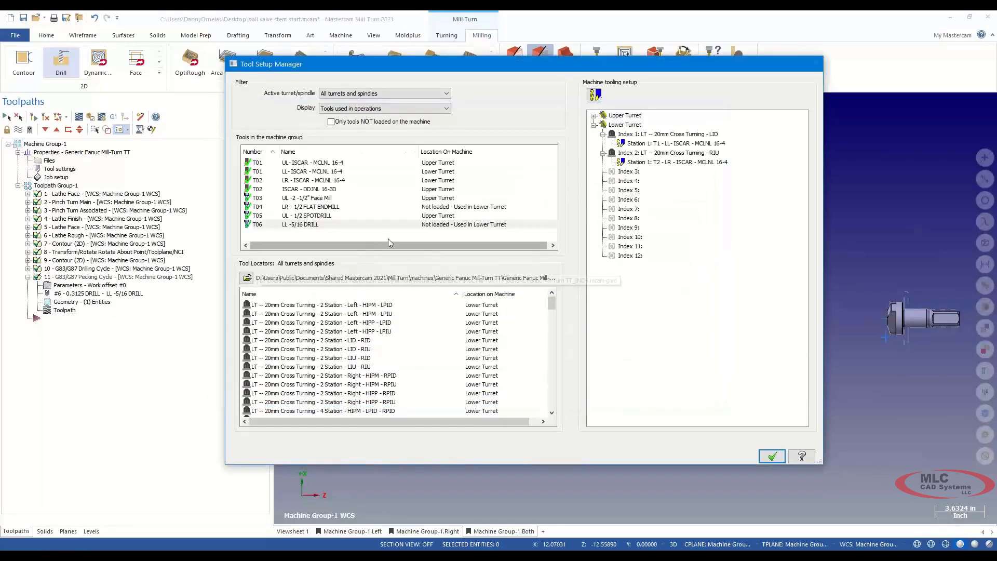
Load the T06 LL -5/16 DRILL and the T04 LR - 1/2 FLAT ENDMILL onto the lower turret
right_click(302, 229)
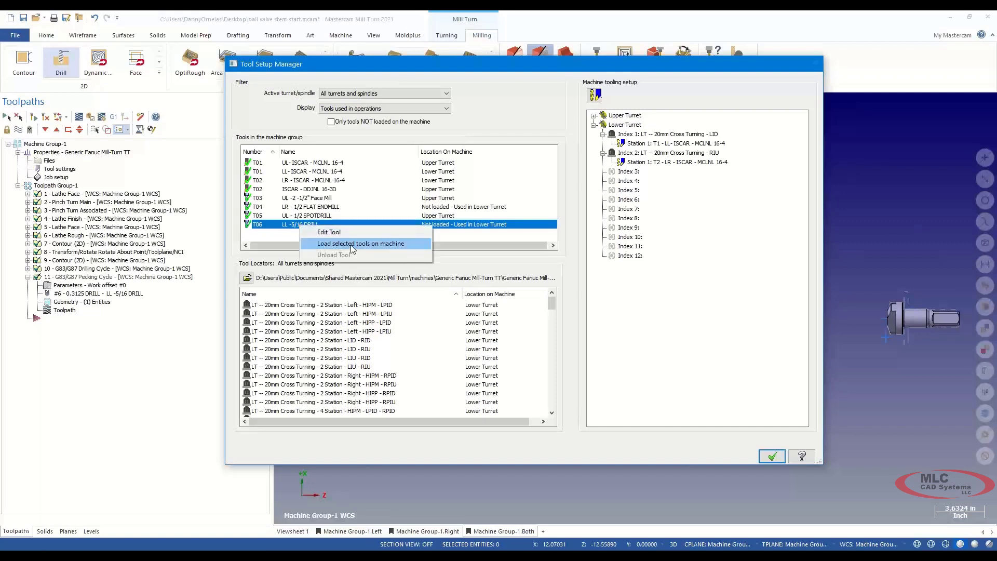
click(350, 245)
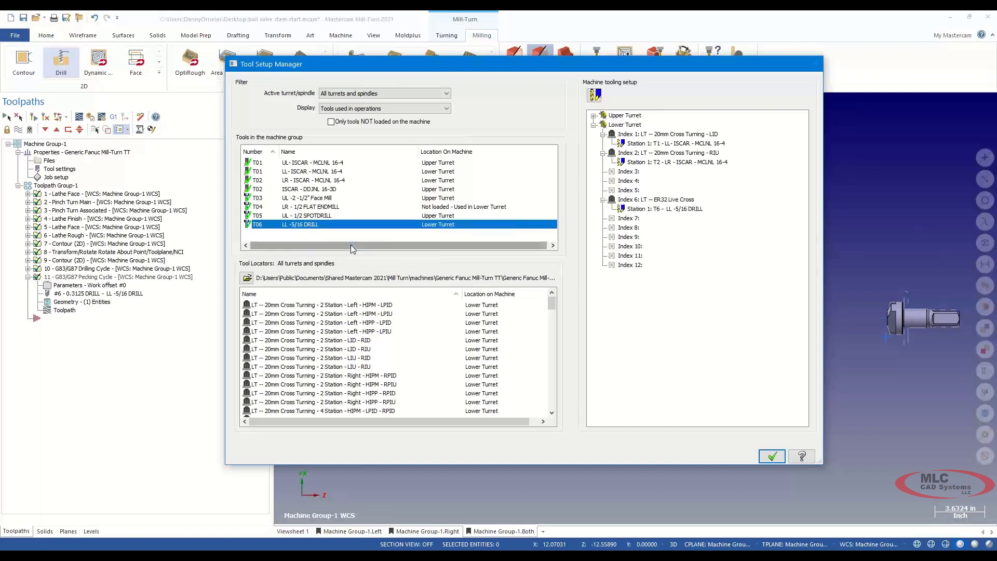
right_click(325, 207)
click(382, 228)
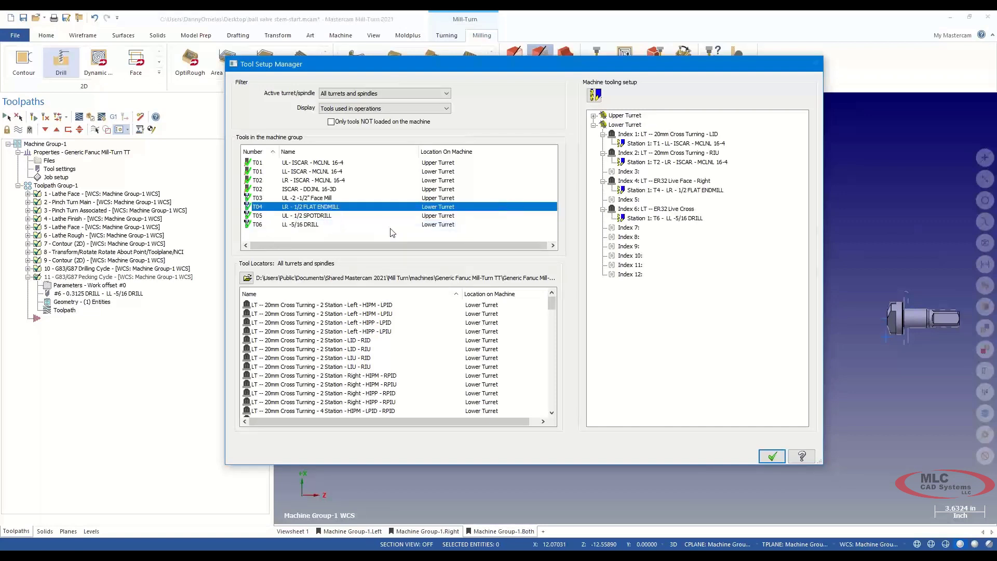
Preview the lower turret with all its child components and inspect the mounted tools and locators in 3D
click(628, 125)
right_click(628, 127)
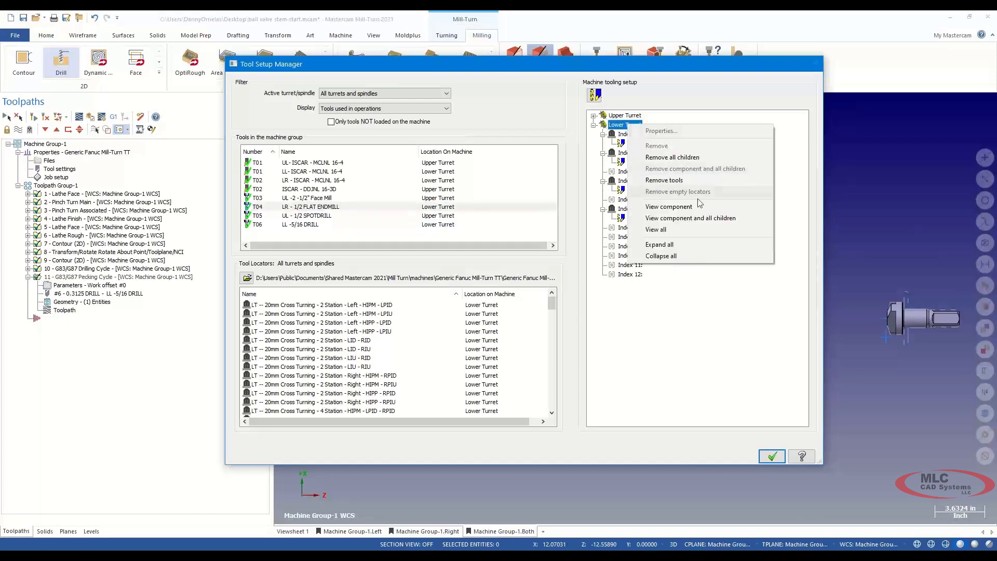
click(699, 216)
key(Return)
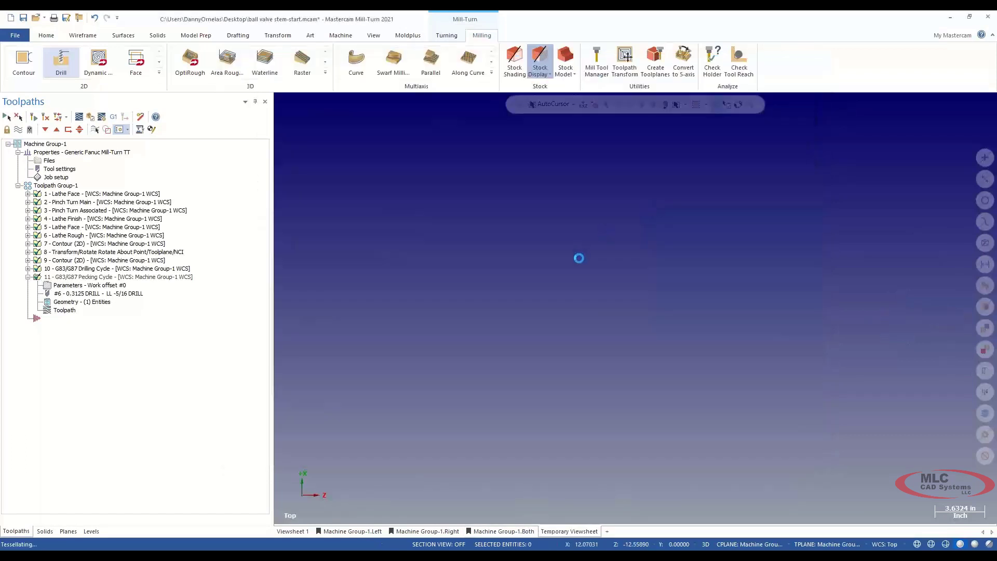
middle_drag(563, 310, 483, 312)
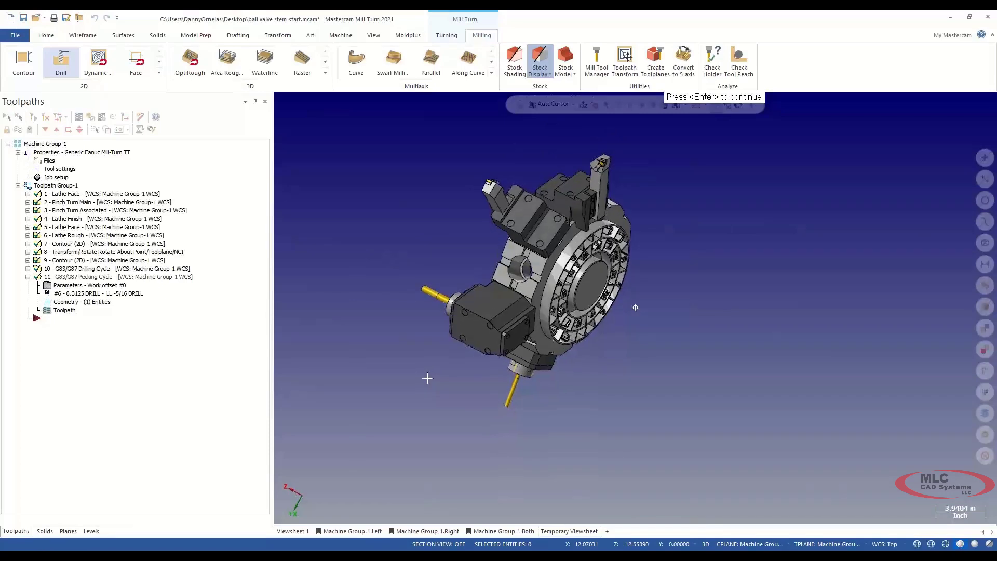
Examine the lower turret's drill, endmill and turning tool holders up close and from several angles, and close the preview
scroll(480, 307, up, 10)
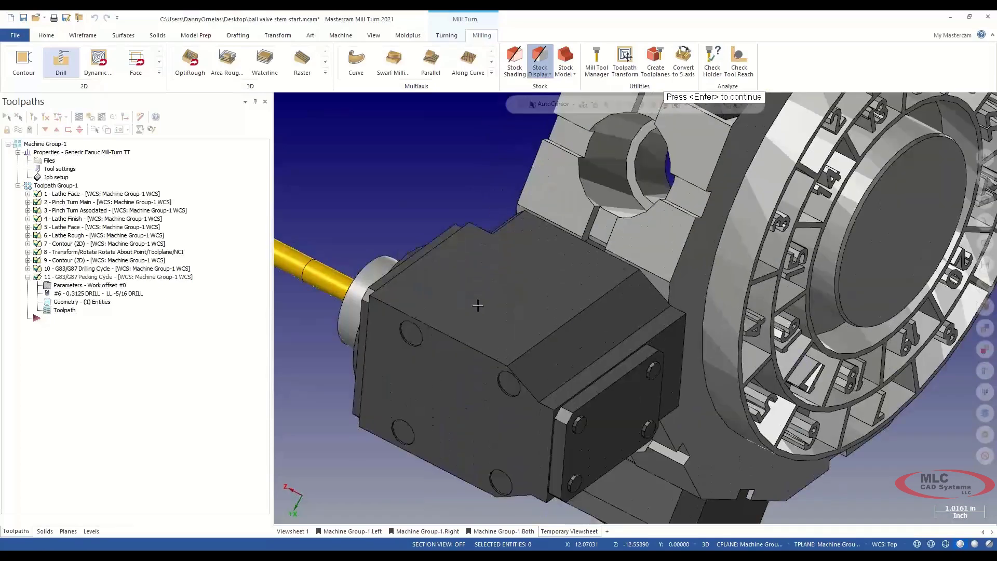
scroll(477, 306, down, 2)
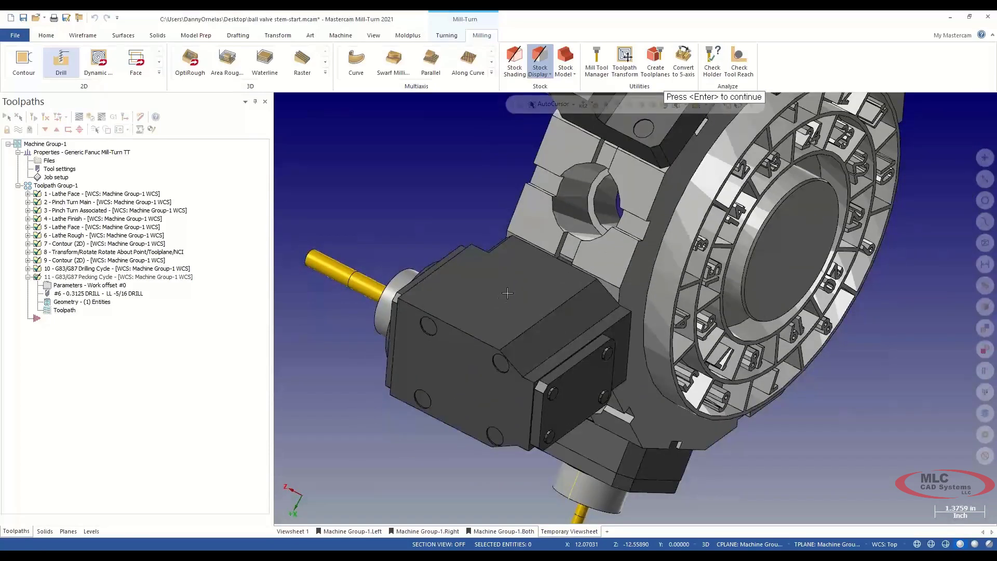
mouse_move(507, 293)
middle_down()
mouse_move(554, 308)
mouse_move(545, 309)
middle_up()
scroll(545, 309, down, 2)
scroll(545, 309, down, 2)
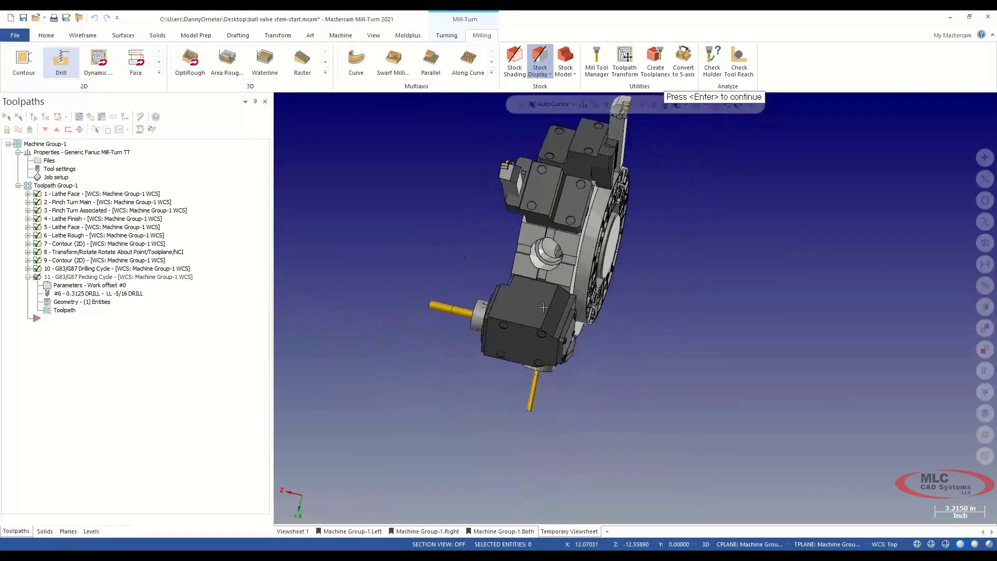
middle_drag(467, 258, 405, 342)
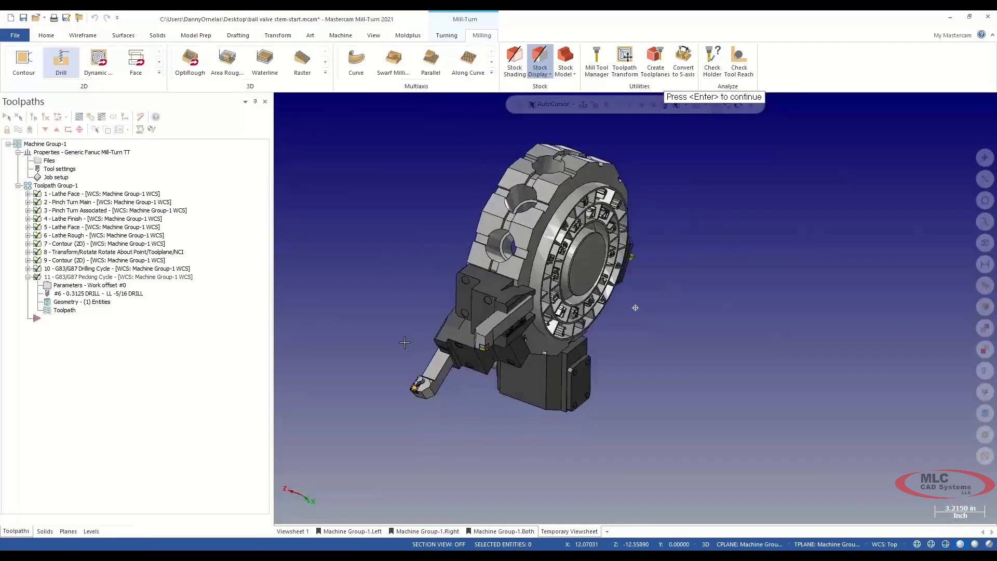
key(Return)
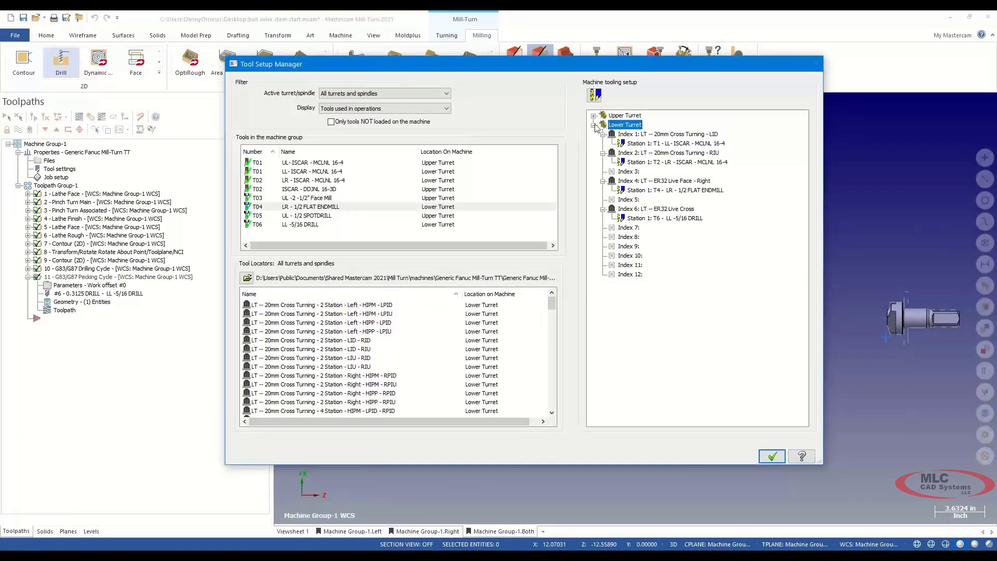
Preview the upper turret with all its child components in 3D and accept the tool setup
click(594, 125)
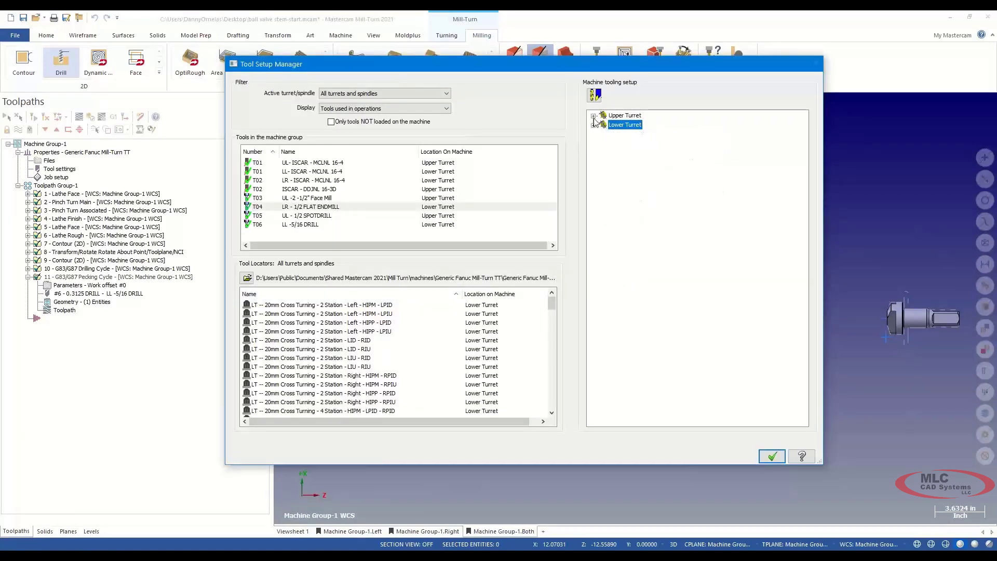
click(594, 116)
right_click(625, 118)
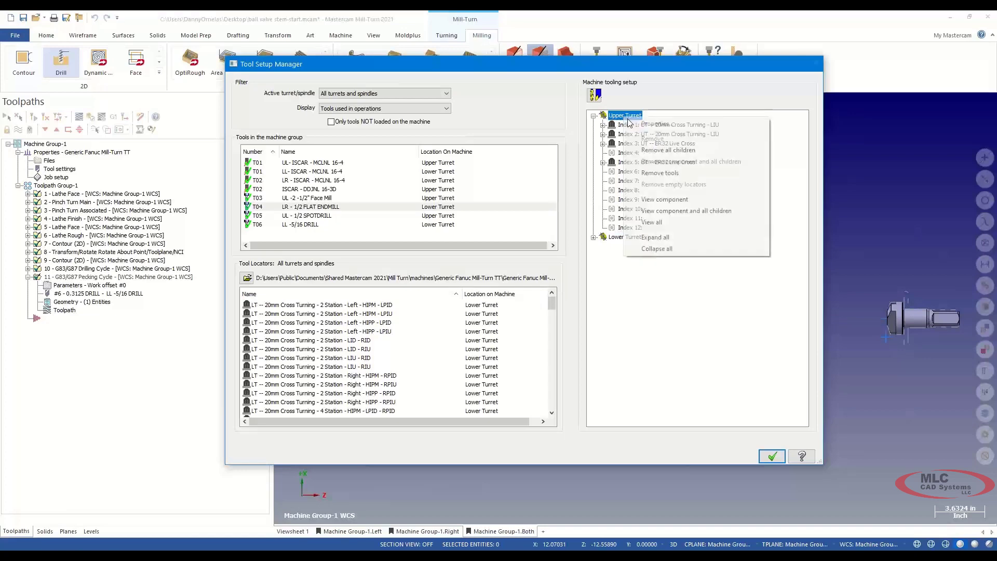
click(673, 211)
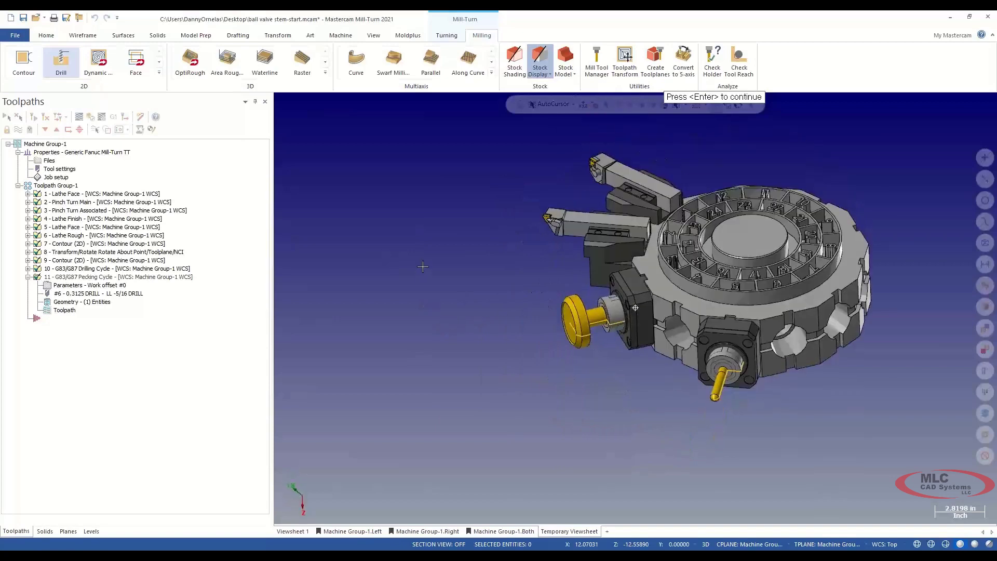
key(Return)
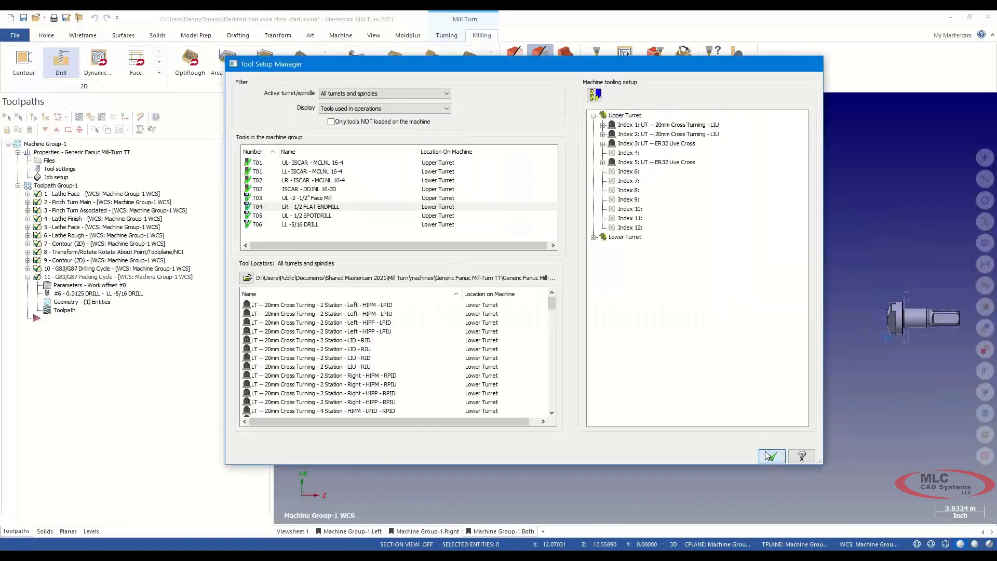
click(771, 456)
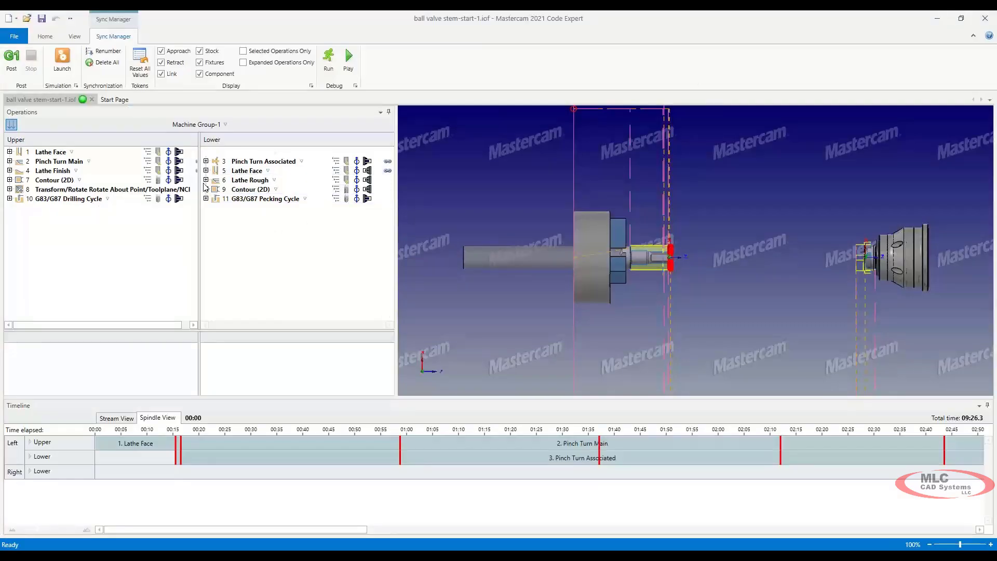
Synchronize the LR - 1/2 FLAT ENDMILL start of lower Contour operation 9 with the start of upper Contour operation 7
click(206, 180)
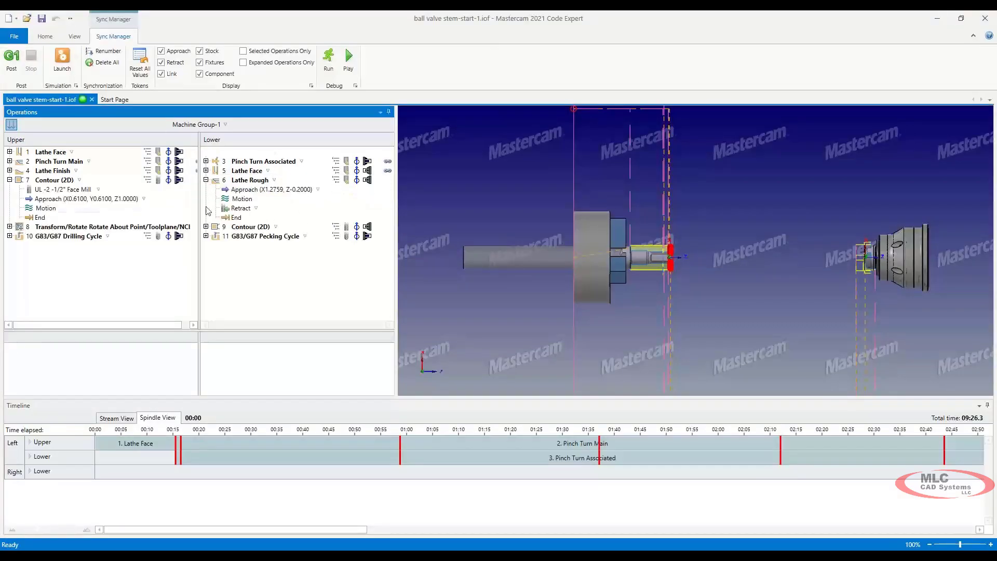
click(9, 171)
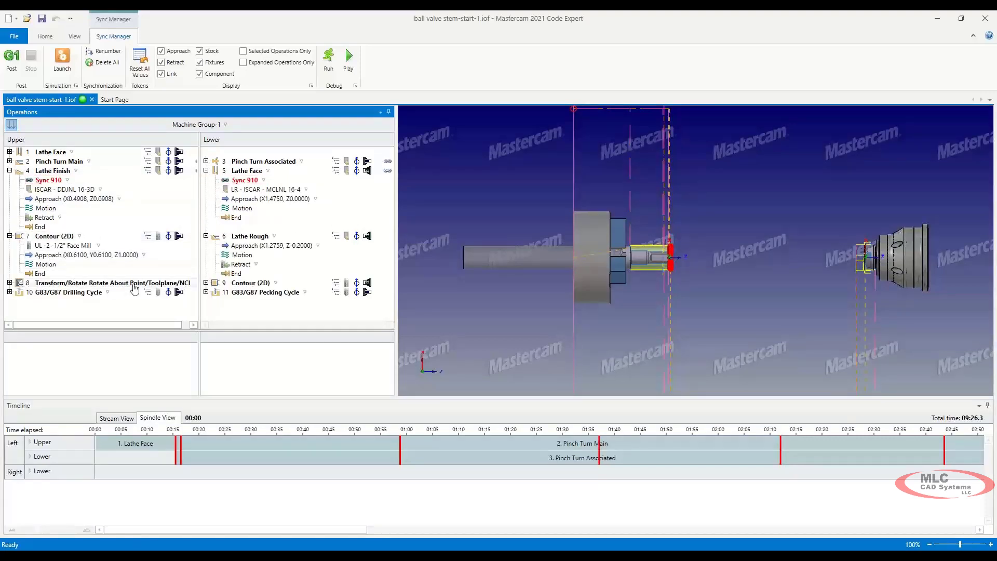
click(205, 283)
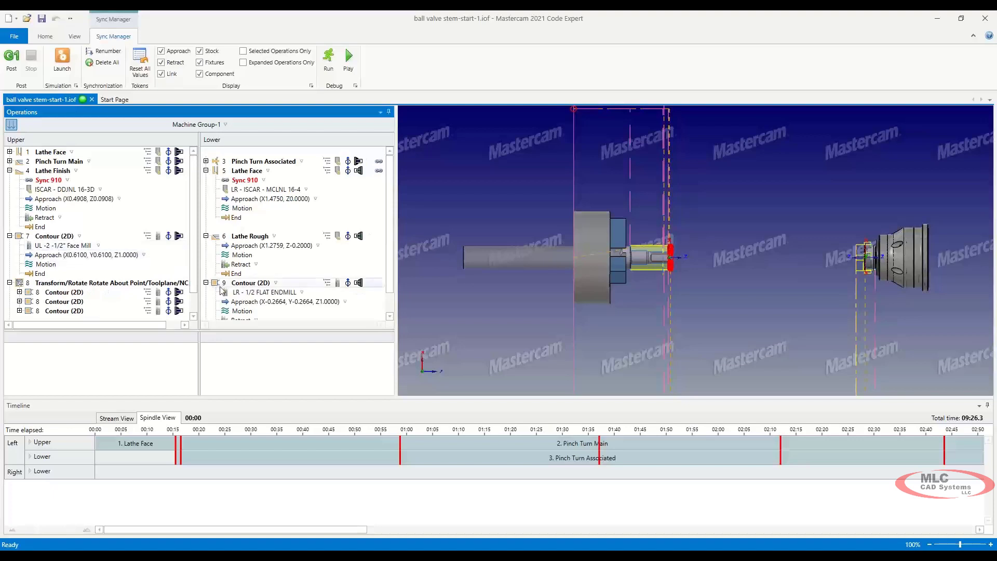
drag(234, 297, 92, 250)
Synchronize the end of lower Contour operation 9 with the end of the last Contour under upper Transform/Rotate operation 8
drag(193, 244, 193, 317)
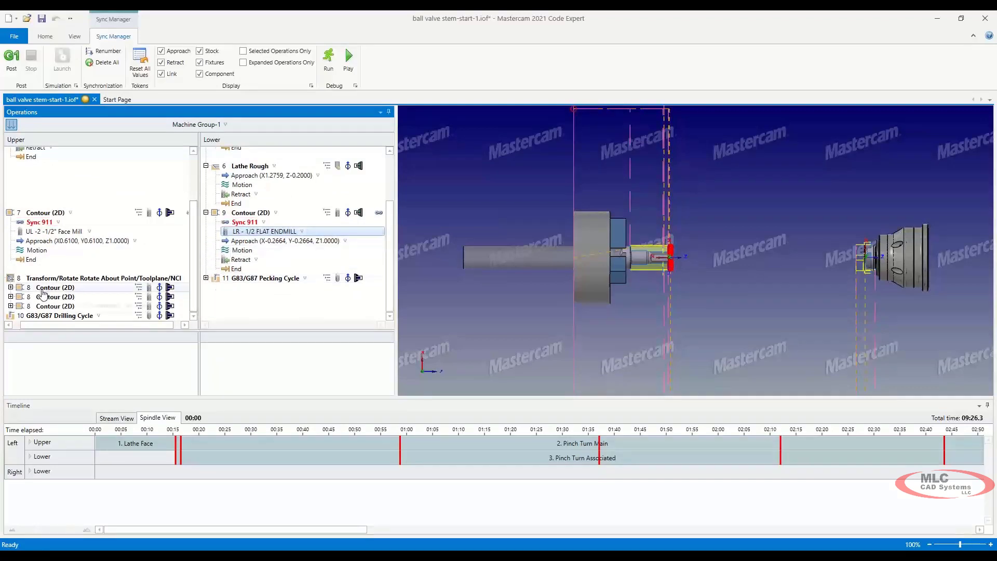
click(10, 306)
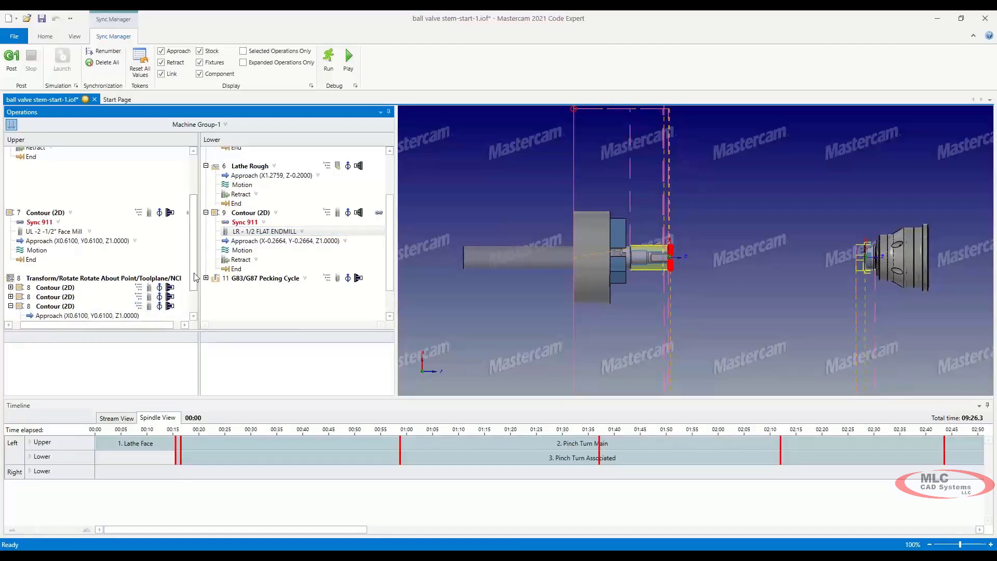
drag(194, 277, 189, 321)
drag(236, 232, 35, 297)
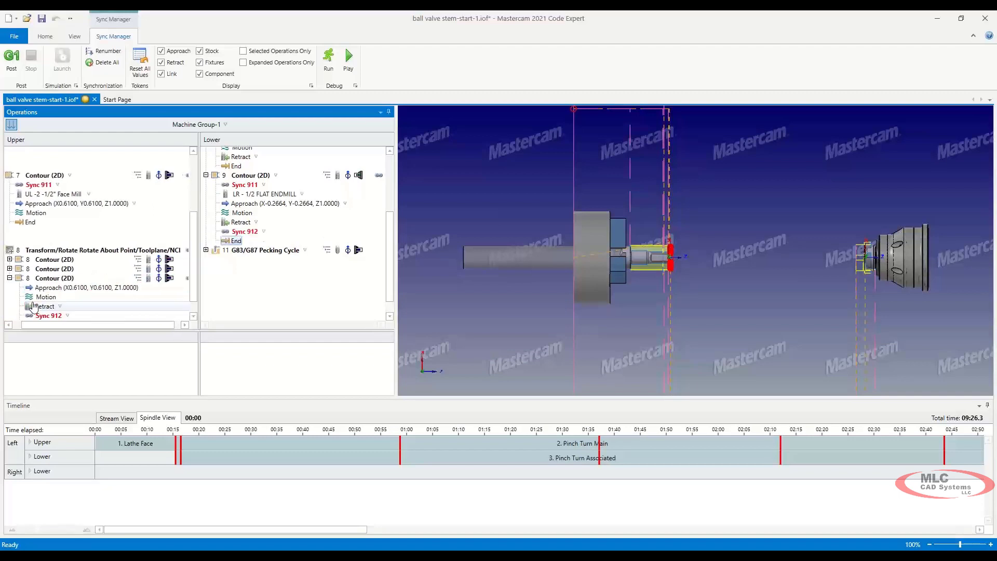
Synchronize the LL -5/16 DRILL start of lower Pecking Cycle operation 11 with the end of upper Drilling Cycle operation 10
drag(194, 252, 194, 305)
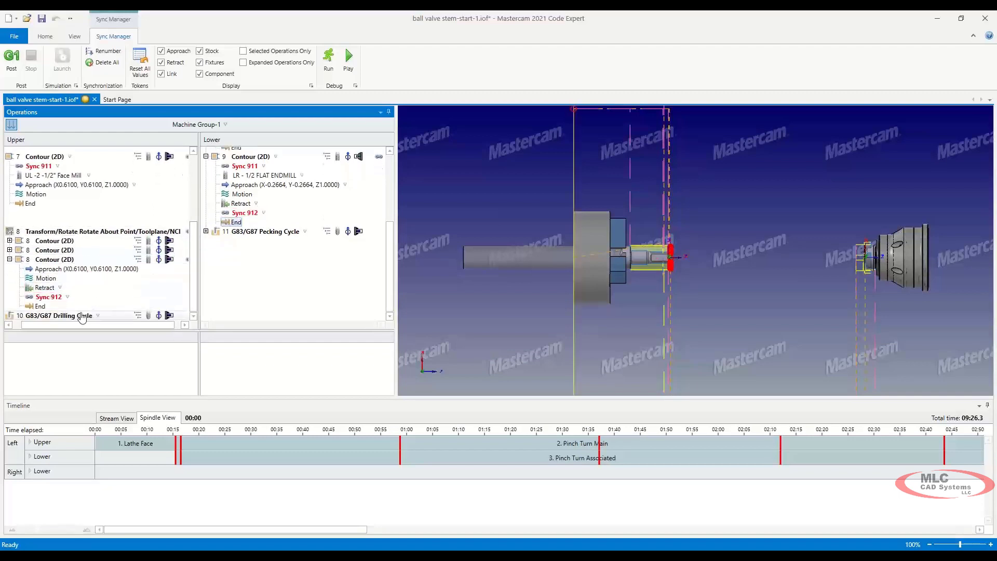
drag(52, 326, 43, 325)
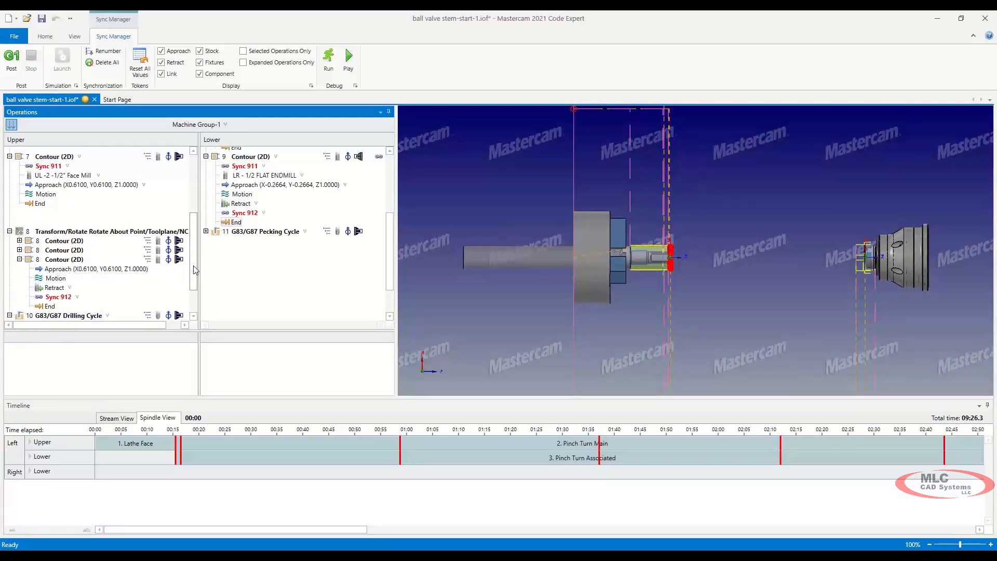
drag(195, 270, 190, 307)
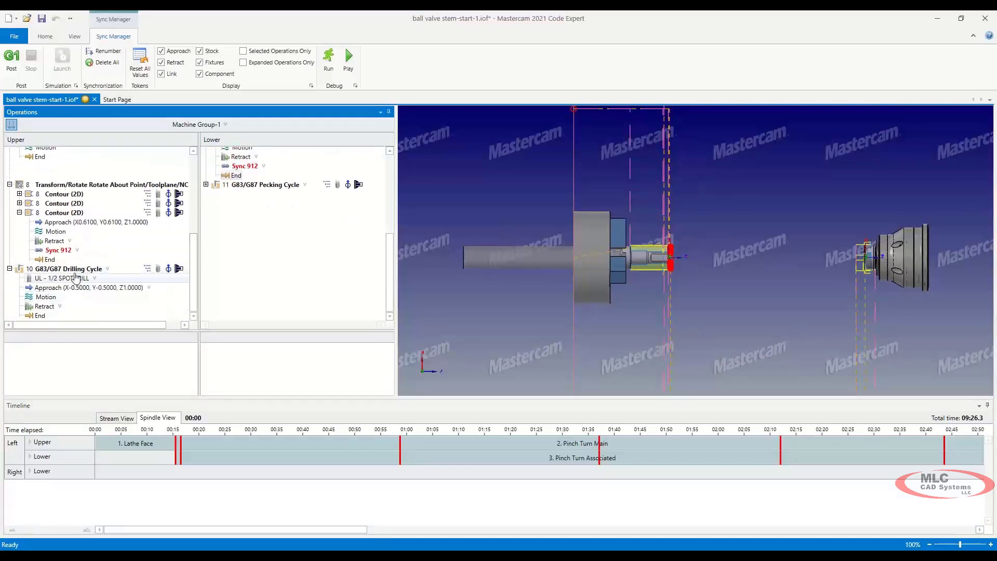
click(206, 185)
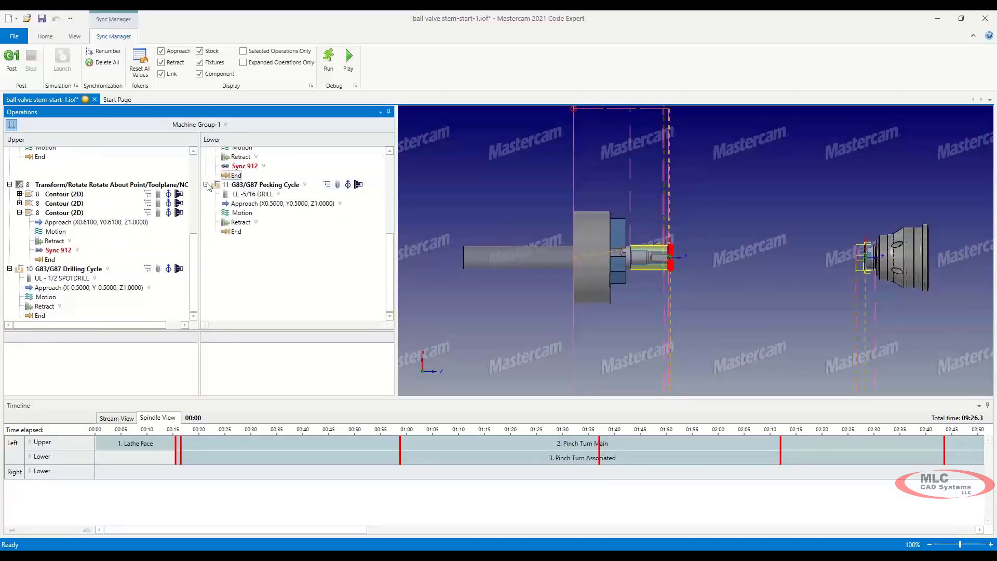
click(257, 195)
drag(213, 273, 29, 319)
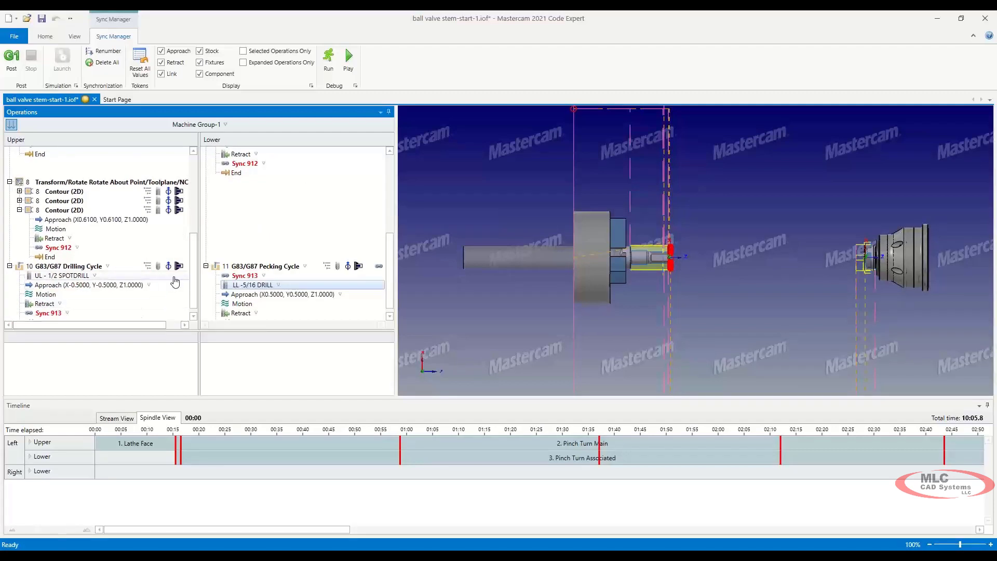
scroll(188, 300, down, 1)
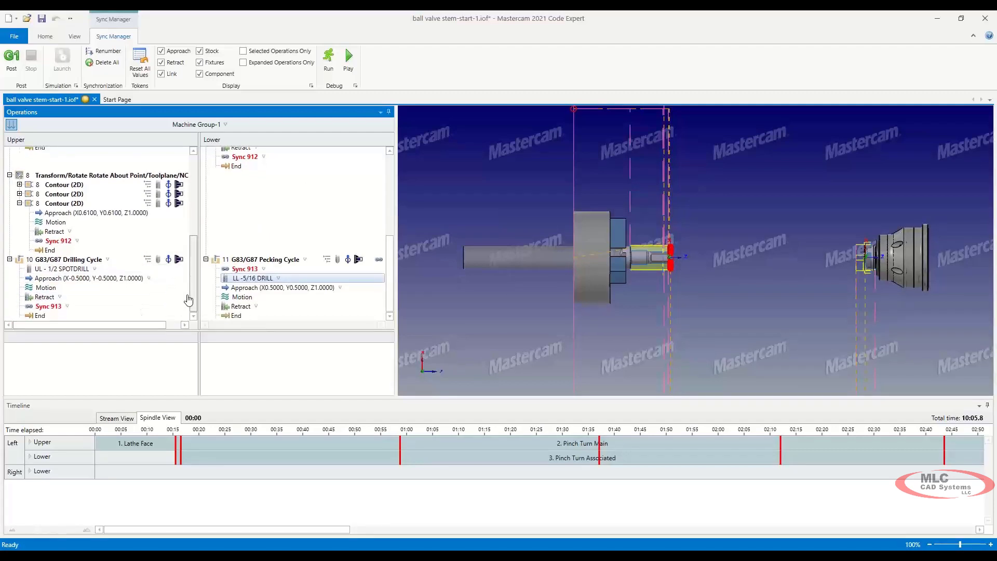
Save the synchronized job, launch the machine simulation and play it with the chuck and both turrets in close view
click(42, 19)
click(62, 59)
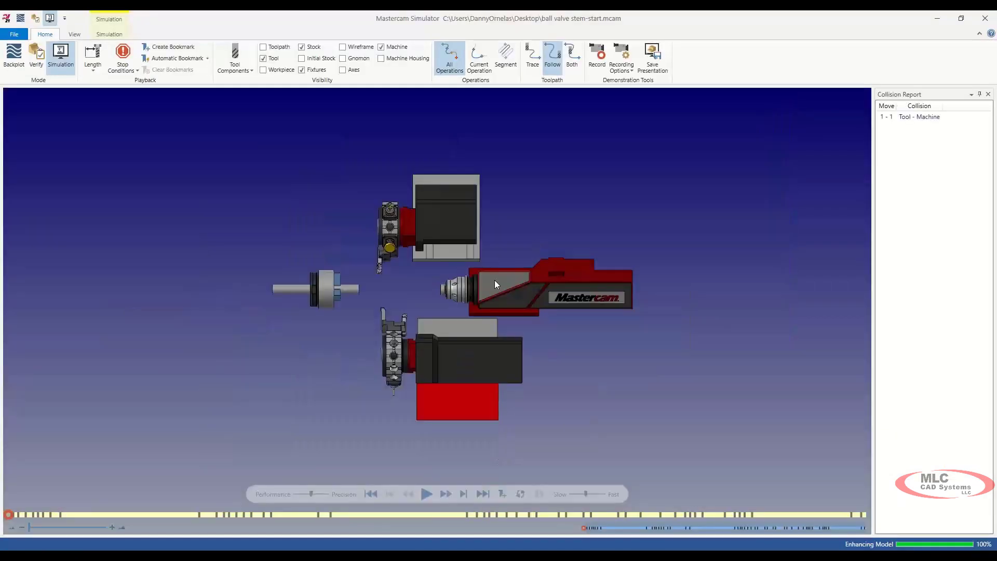
middle_drag(494, 281, 407, 290)
scroll(447, 276, up, 6)
scroll(426, 294, up, 2)
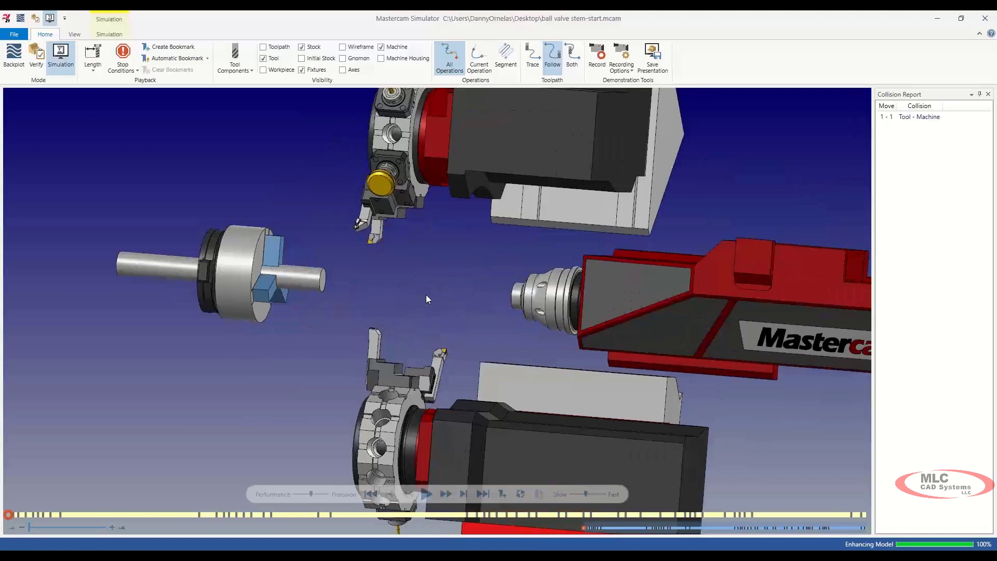
click(426, 493)
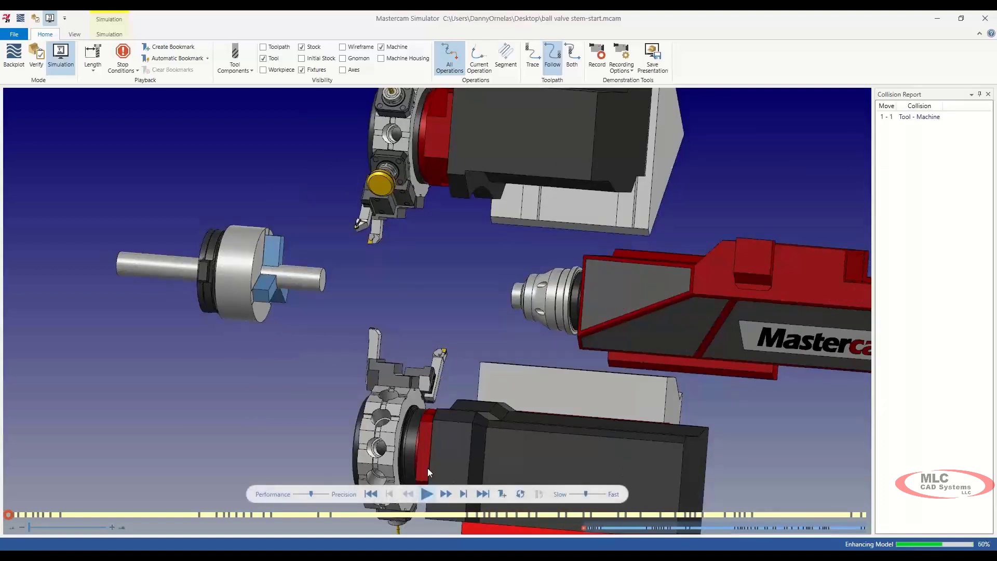
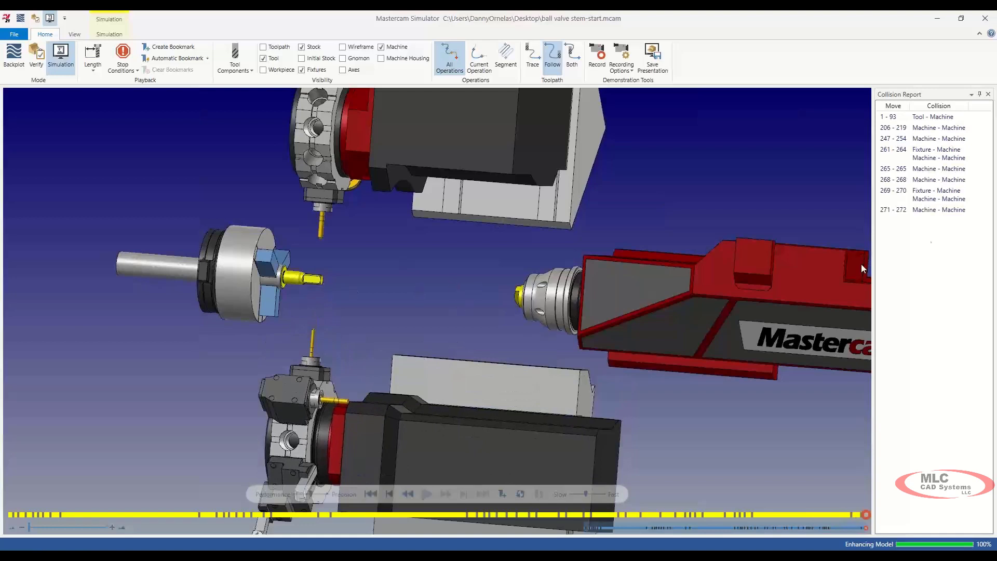
Review the reported machine collisions at moves 206-219, 247-254 and 265-265 in the simulation
click(932, 128)
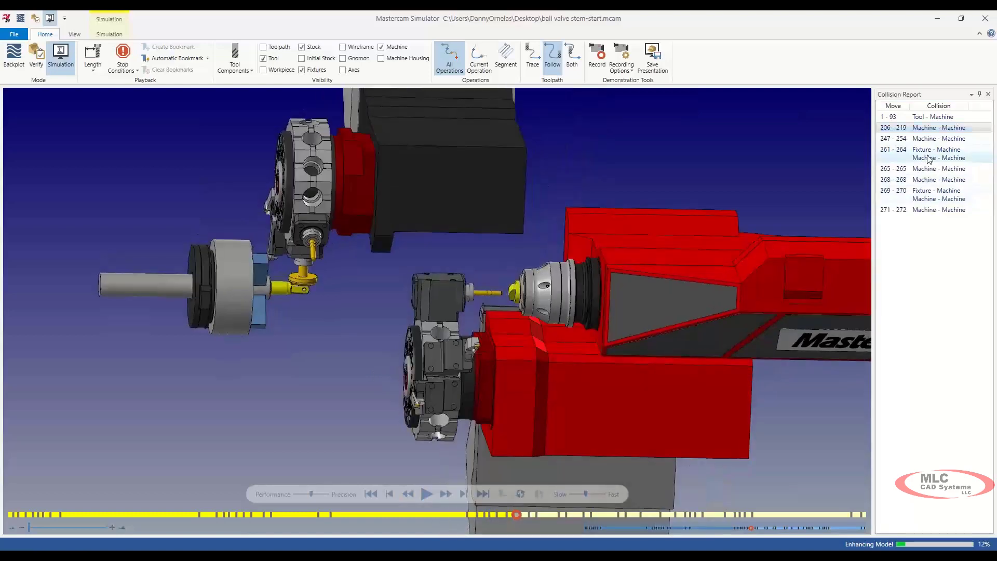
click(929, 139)
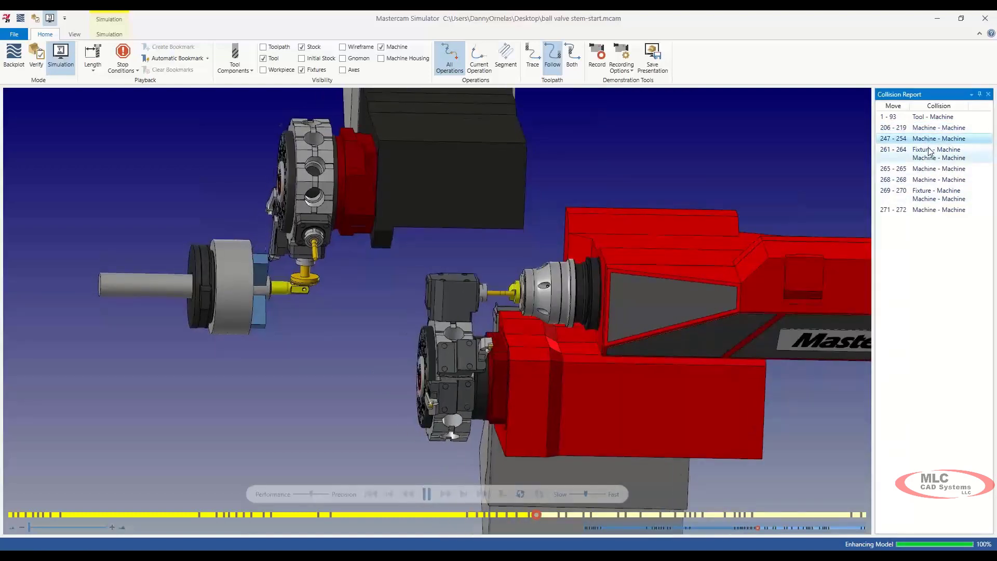
click(910, 170)
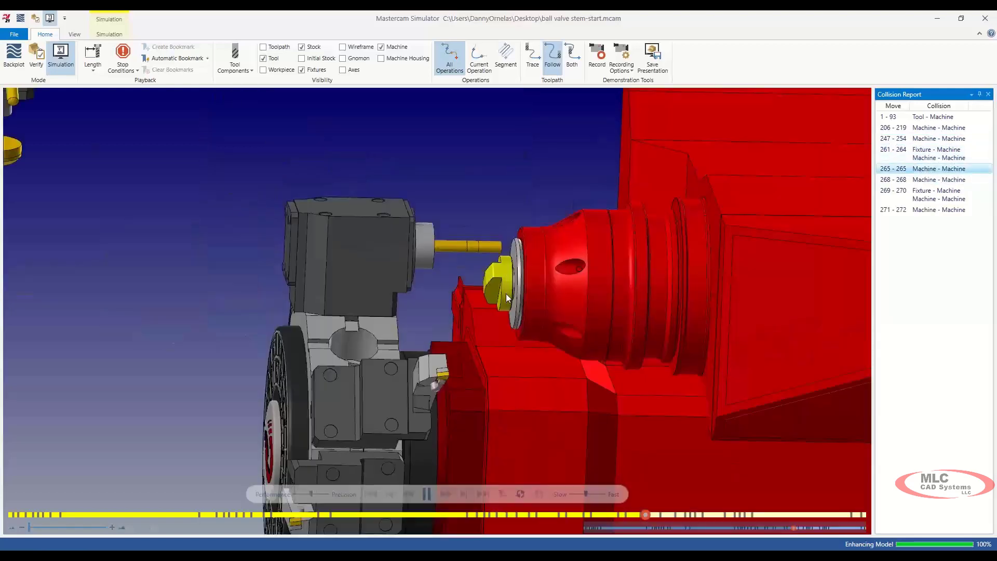
Examine the collision at move 265 between the lower turret and the right spindle from several angles and distances
scroll(506, 289, down, 5)
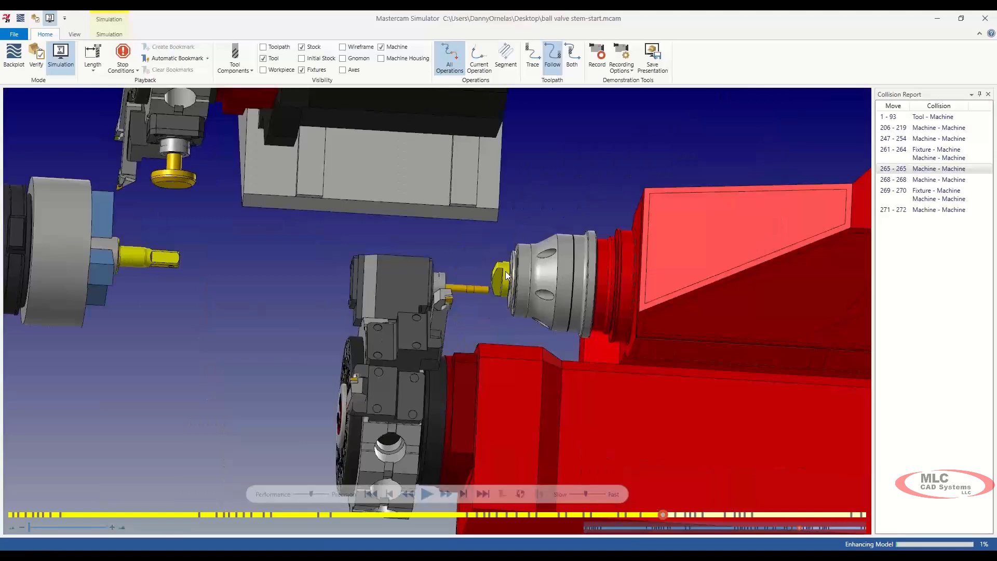
middle_drag(506, 272, 443, 273)
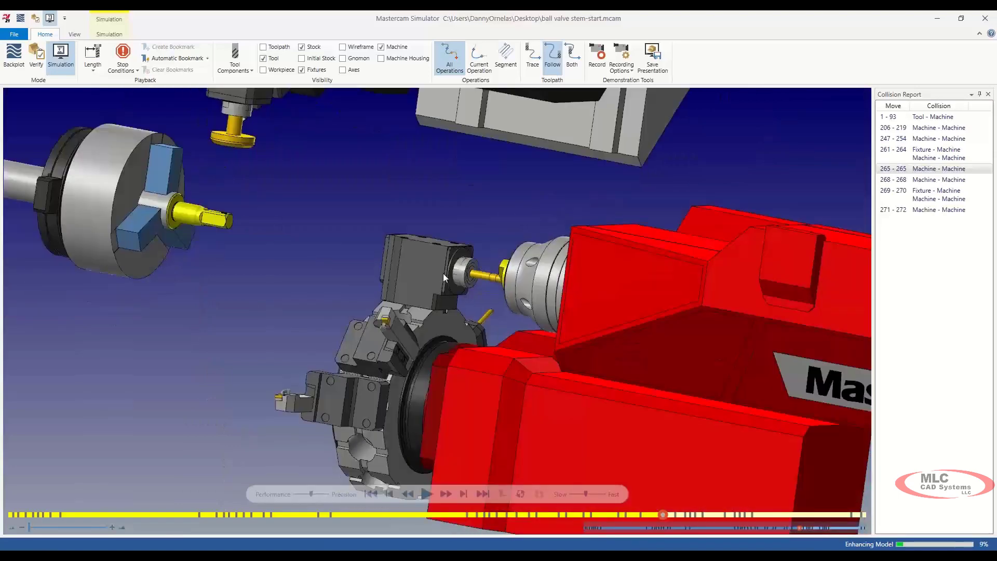
scroll(493, 322, down, 8)
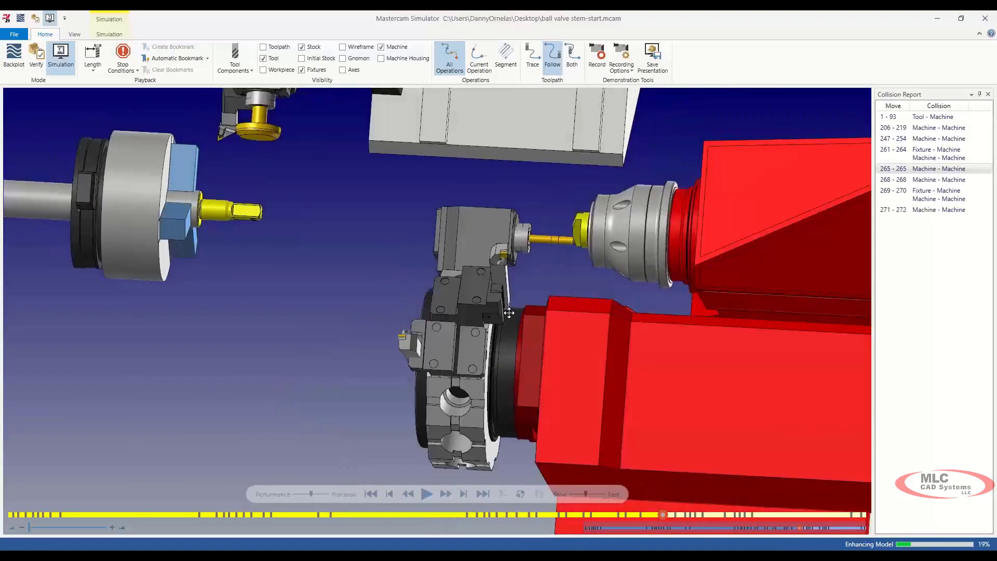
scroll(608, 357, up, 3)
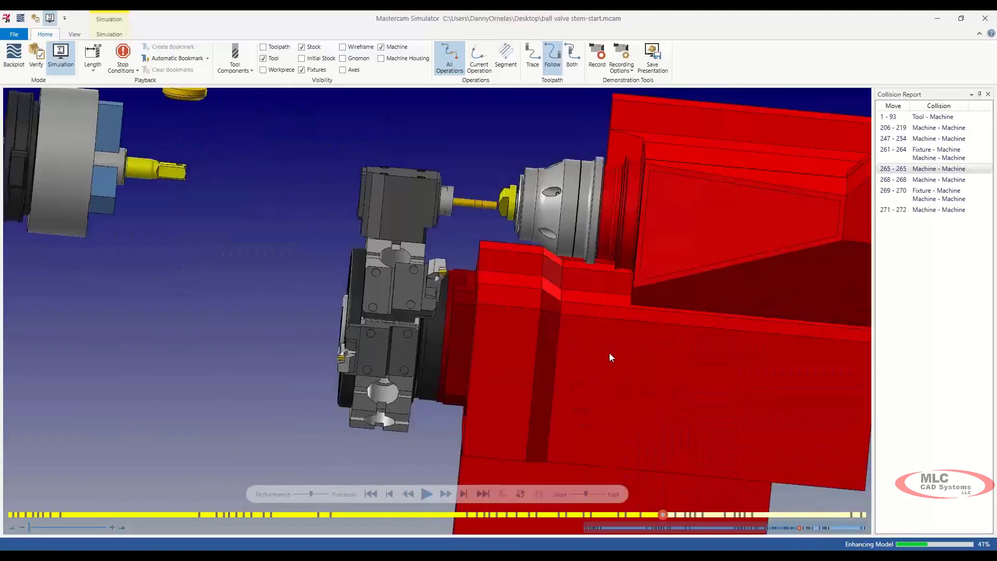
middle_drag(655, 300, 651, 287)
scroll(651, 288, up, 2)
scroll(576, 281, down, 3)
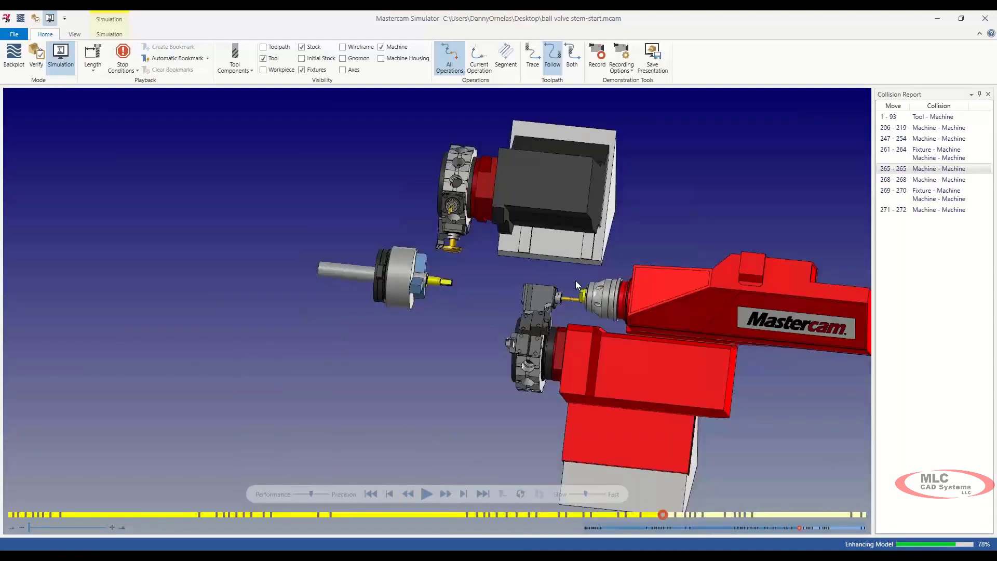
scroll(575, 286, up, 5)
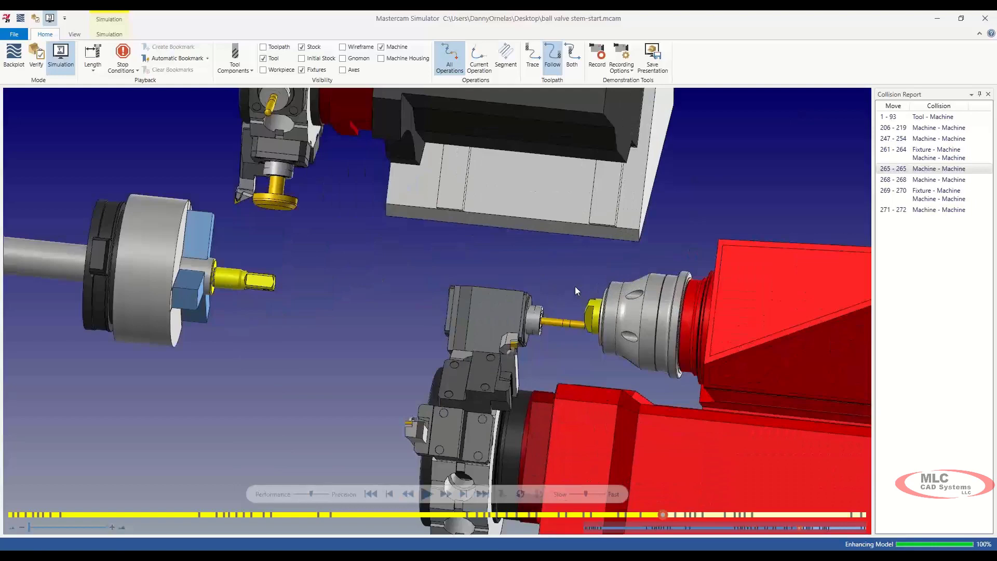
Examine the Tool - Machine collision at moves 1-93 around the lower turret's end mill from several angles and distances
scroll(575, 286, down, 5)
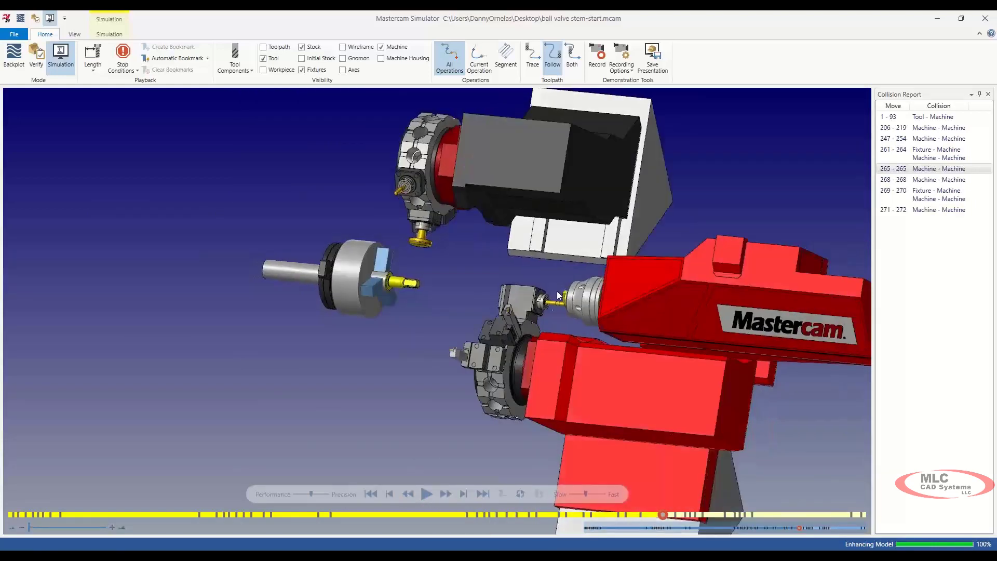
scroll(540, 307, up, 5)
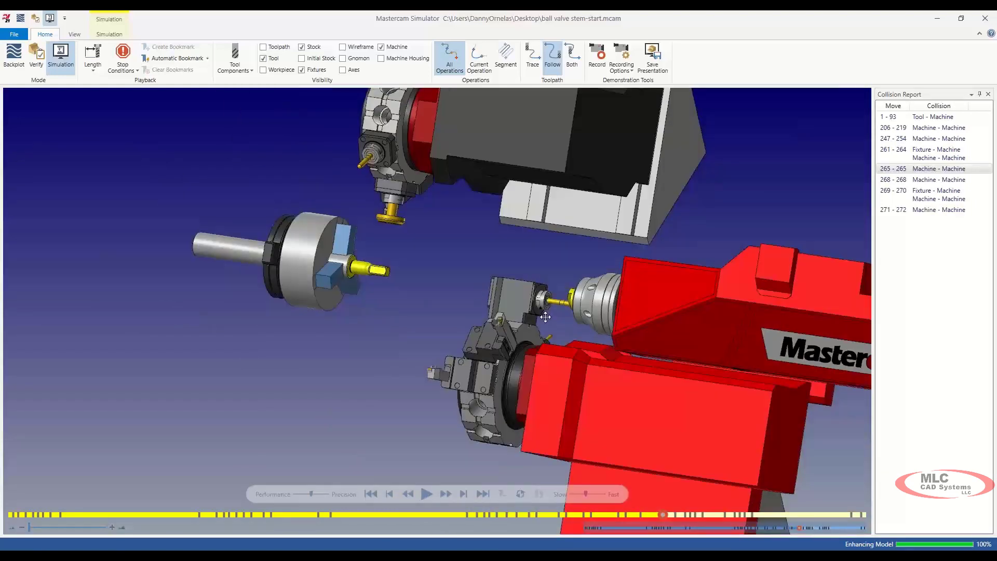
middle_drag(545, 316, 560, 310)
click(934, 118)
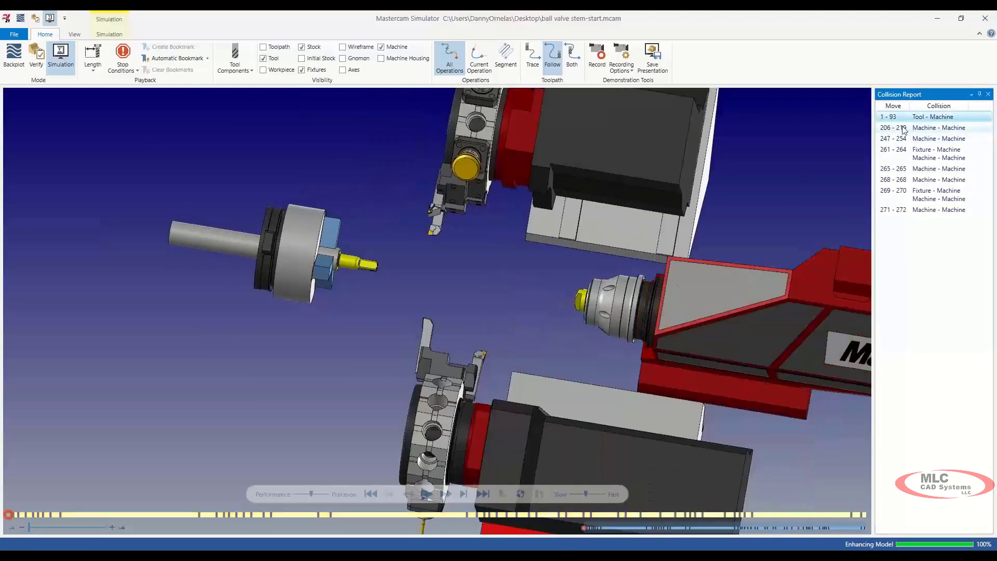
scroll(560, 313, down, 5)
middle_drag(559, 314, 508, 421)
scroll(508, 420, up, 8)
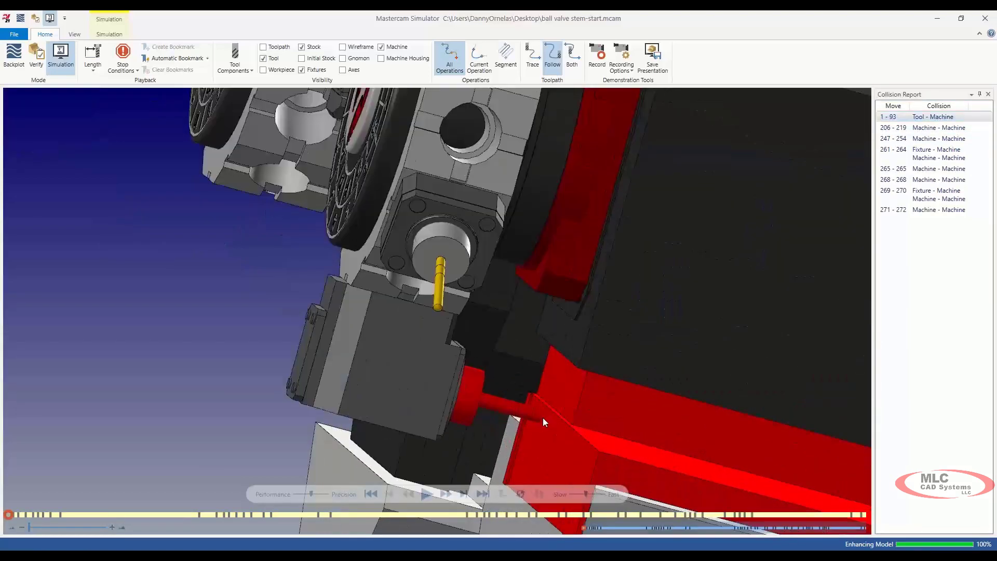
scroll(560, 407, down, 6)
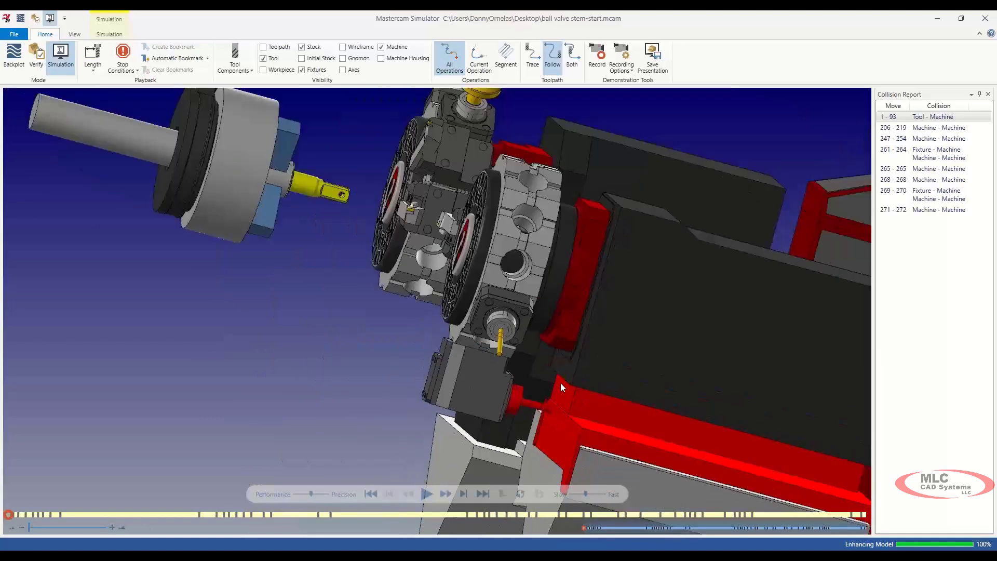
middle_drag(560, 383, 535, 409)
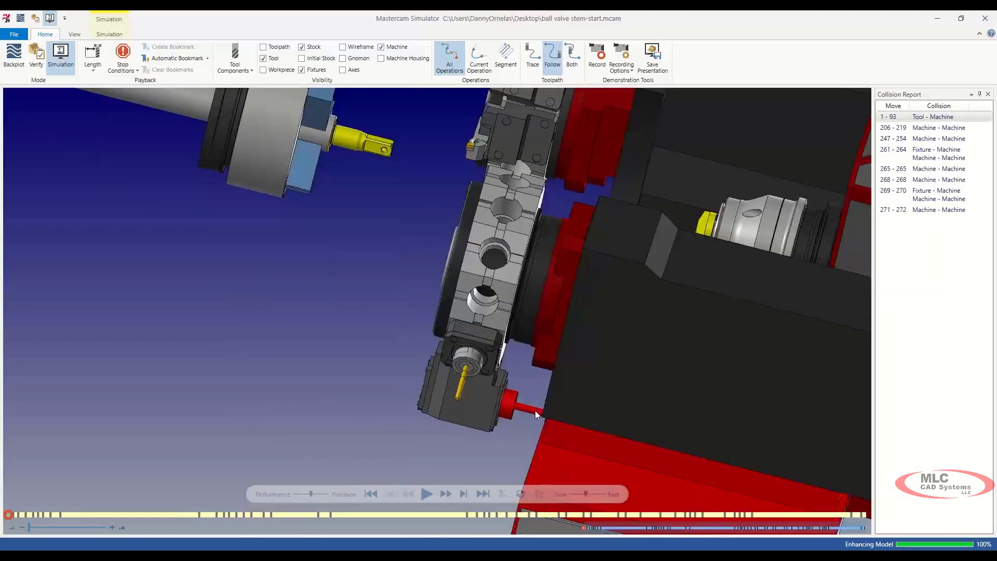
middle_drag(535, 409, 883, 177)
Play the simulation past the remaining reported collisions, pause it, and inspect the lower turret's live tools near the right spindle
click(893, 138)
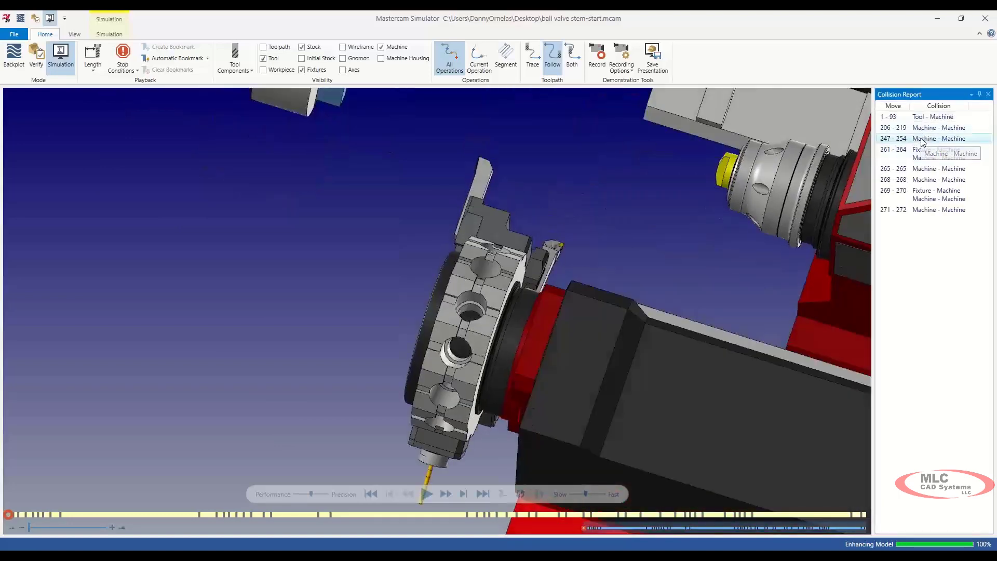
key(Up)
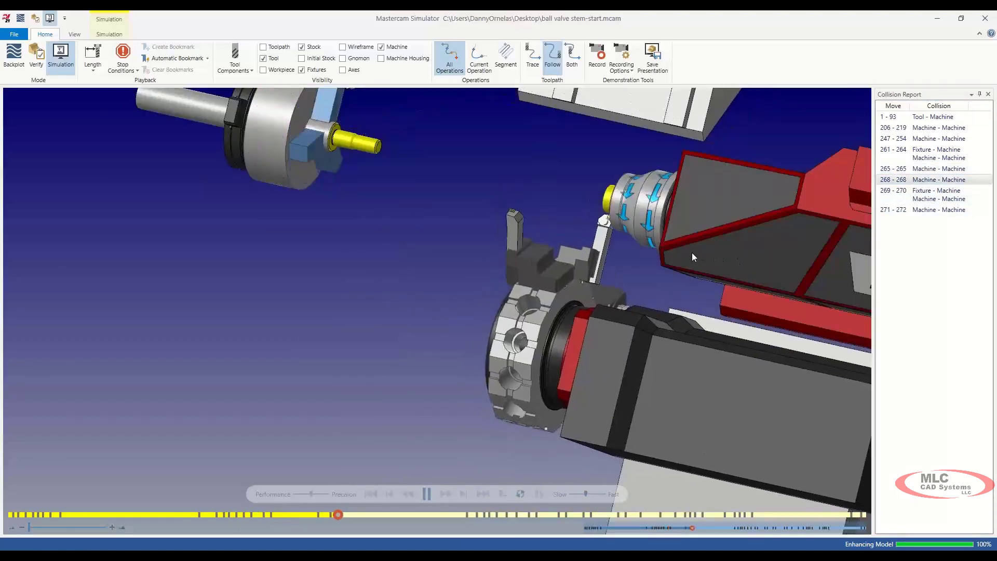
click(426, 494)
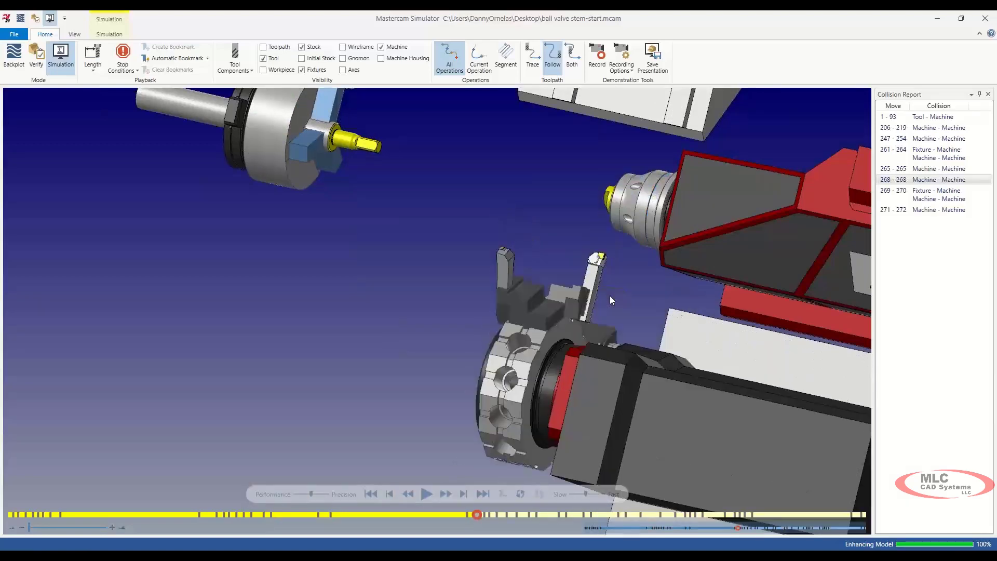
middle_drag(621, 304, 556, 213)
scroll(556, 214, up, 5)
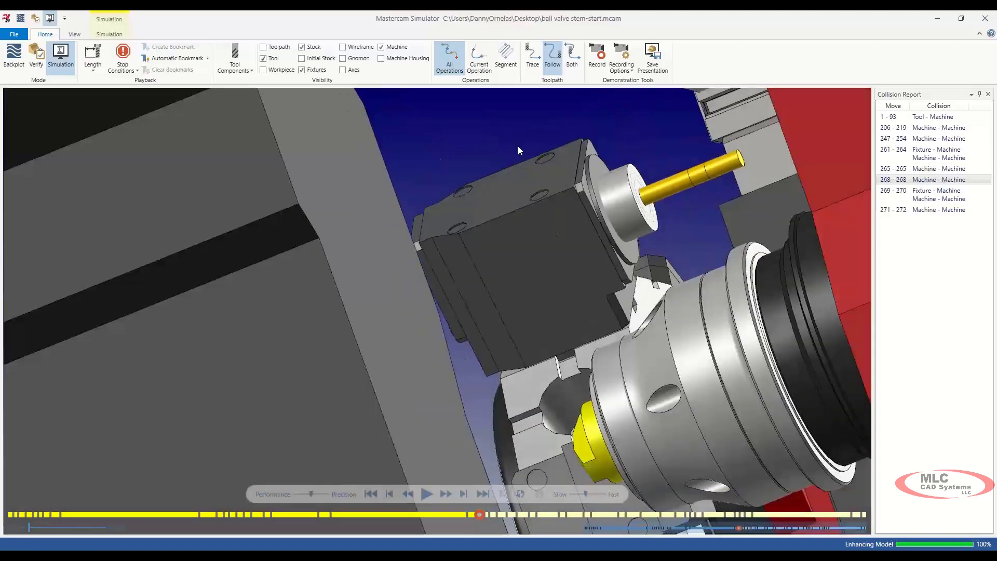
scroll(590, 245, down, 3)
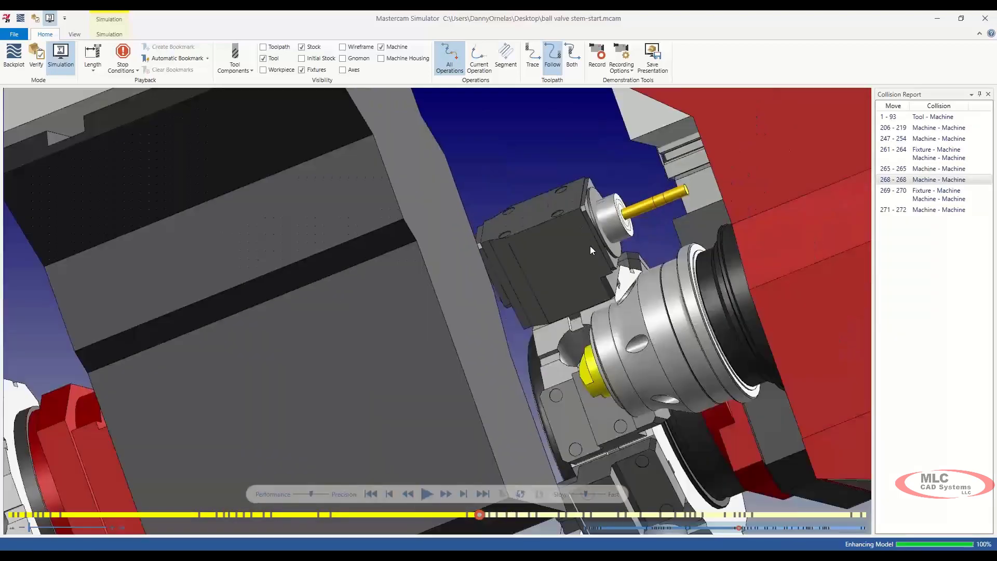
middle_drag(590, 245, 600, 175)
middle_drag(636, 177, 639, 181)
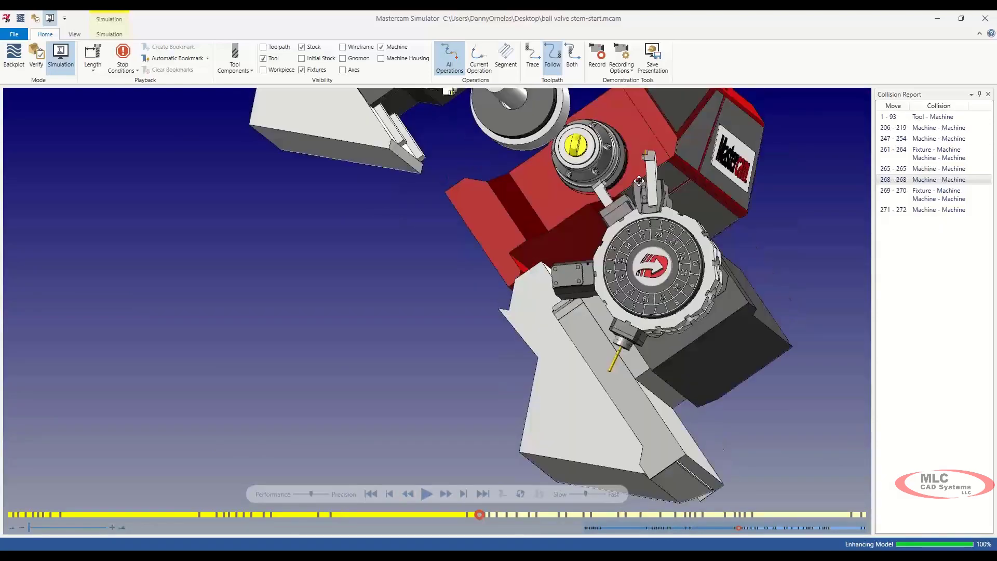
middle_drag(507, 257, 488, 330)
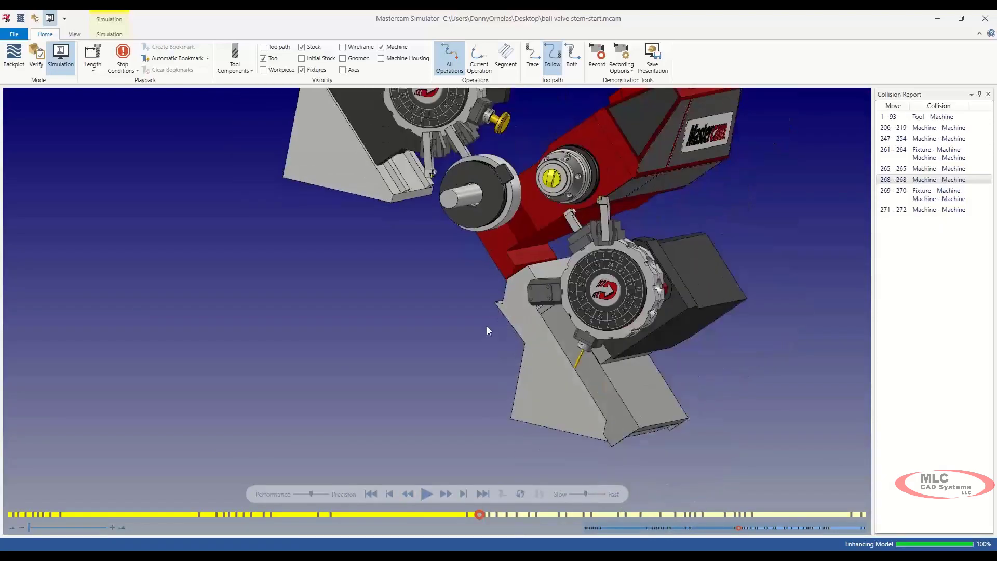
Show the machine housing, look at the spindles and turrets inside the enclosure, and hide the housing again
click(382, 58)
scroll(481, 294, down, 5)
scroll(471, 298, down, 3)
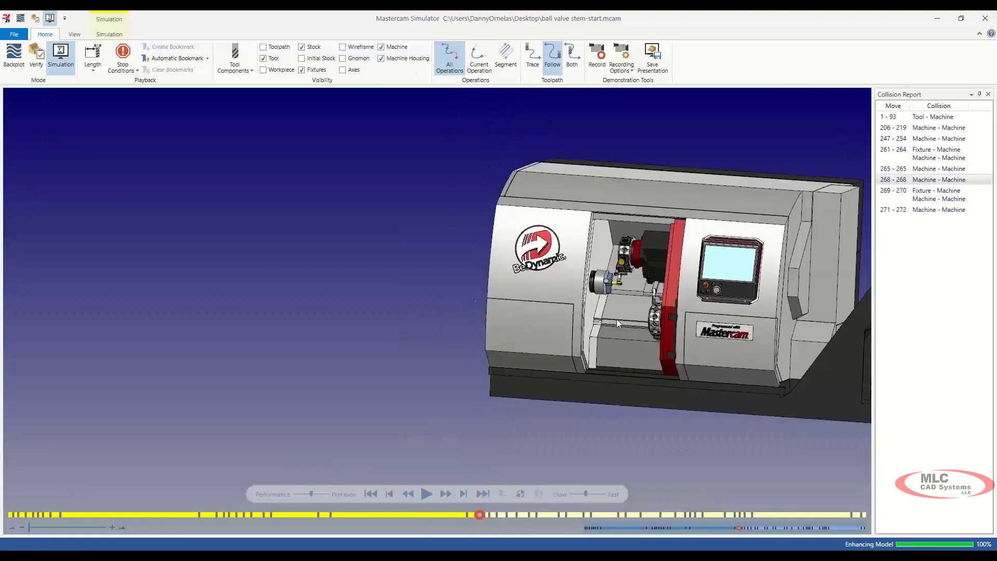
scroll(657, 307, up, 10)
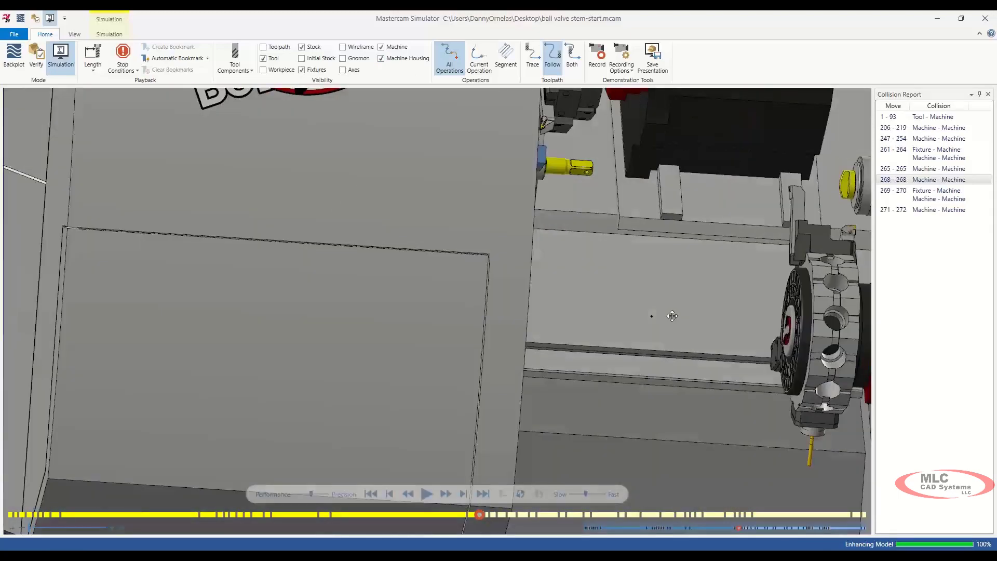
scroll(775, 356, up, 2)
middle_drag(672, 316, 721, 221)
scroll(773, 356, down, 3)
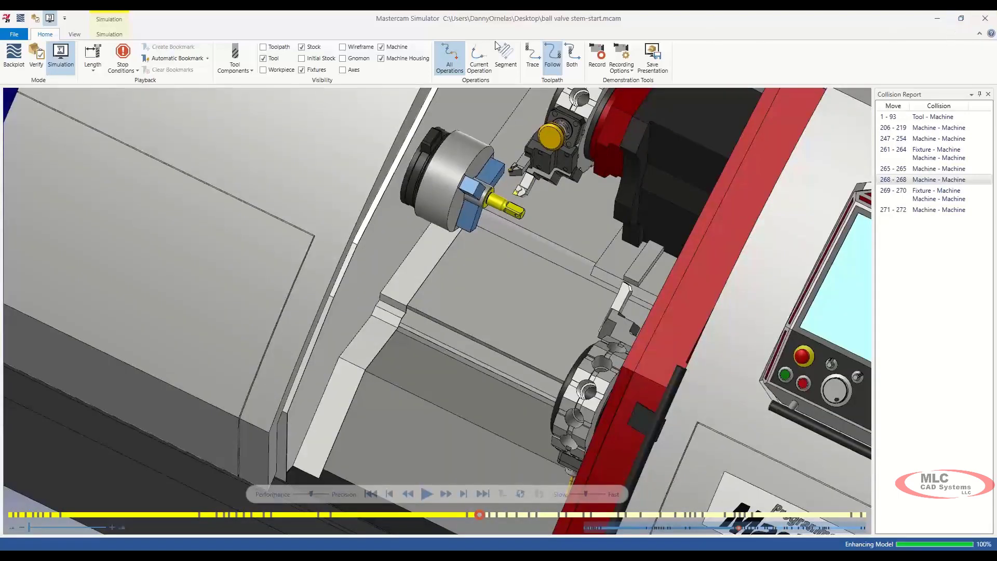
click(382, 59)
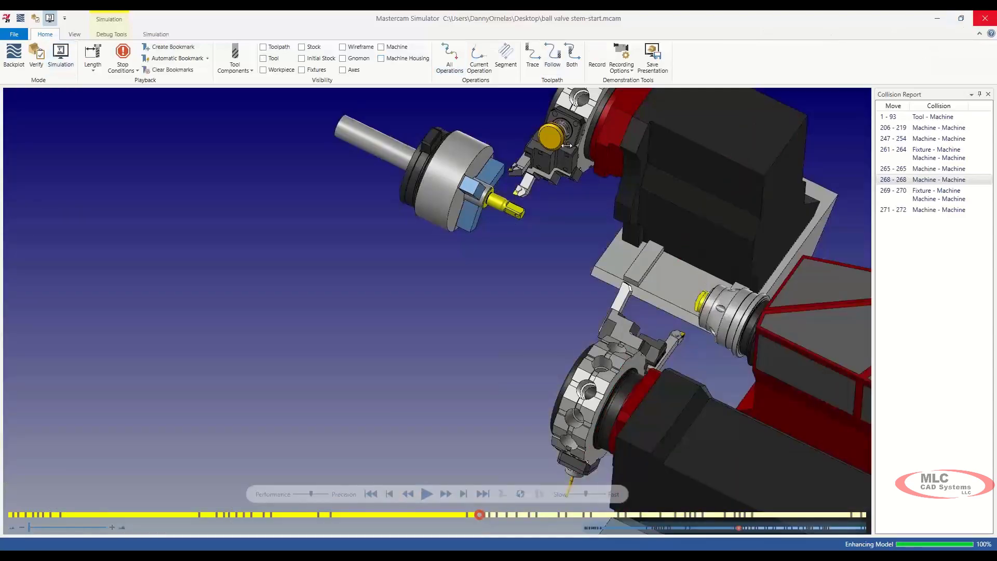
Switch back to Mastercam Mill-Turn and review the mill type and axis combination of Contour operation 7
click(938, 19)
click(940, 19)
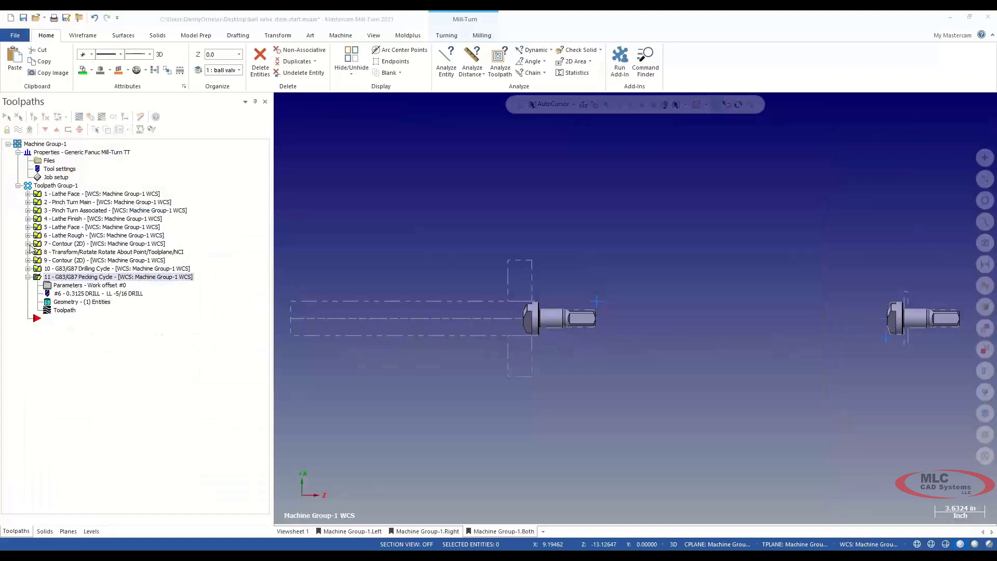
click(28, 243)
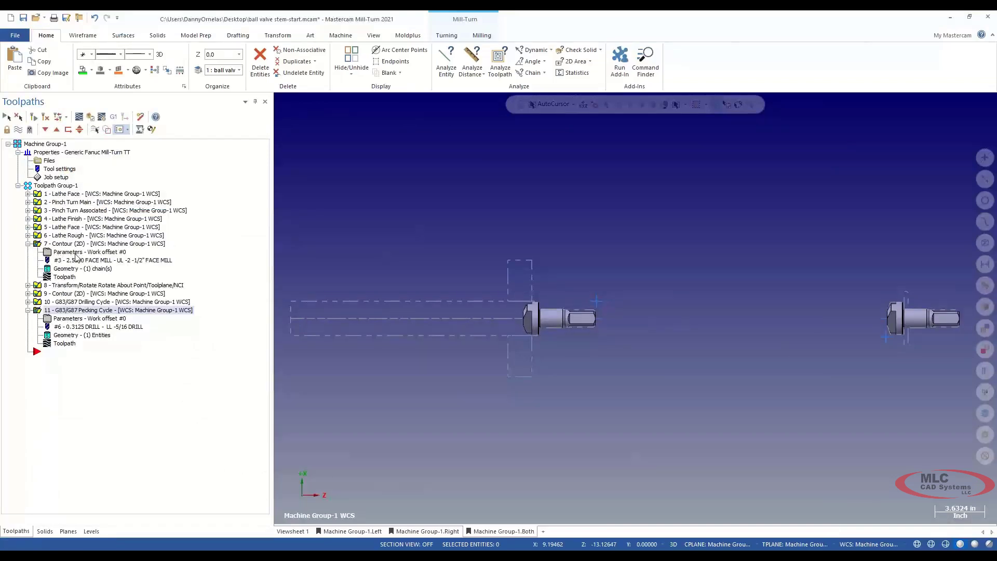
click(73, 254)
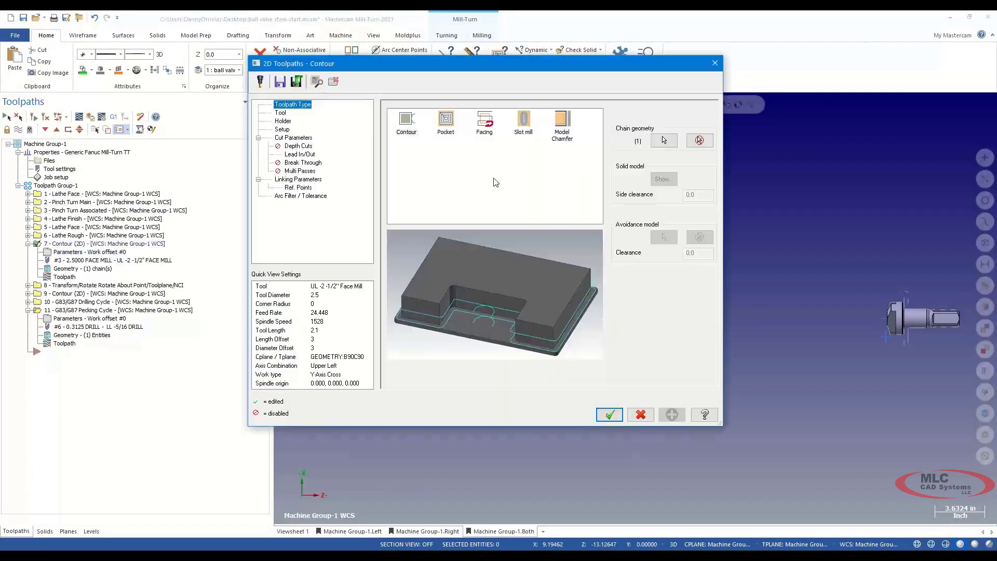
click(284, 131)
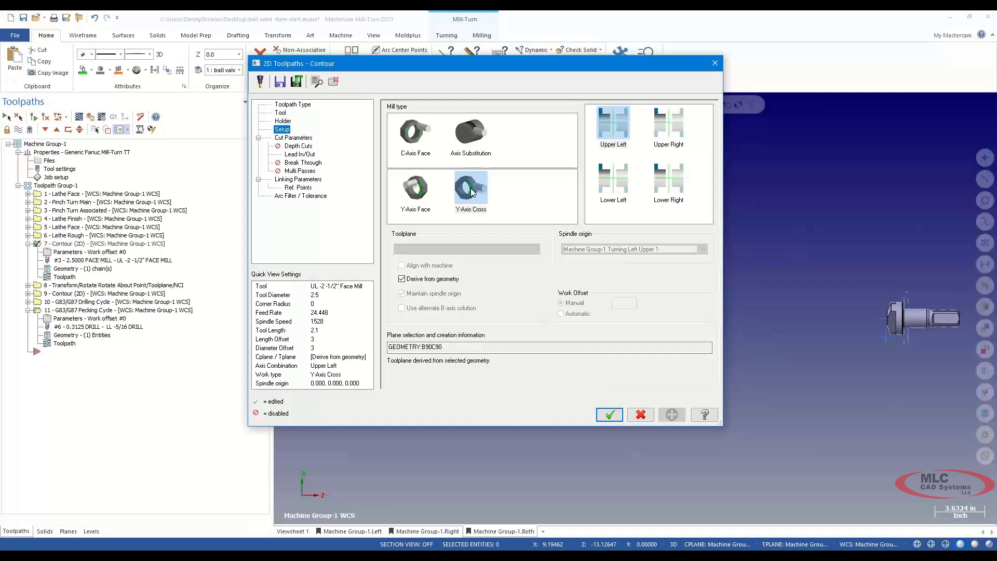
click(610, 415)
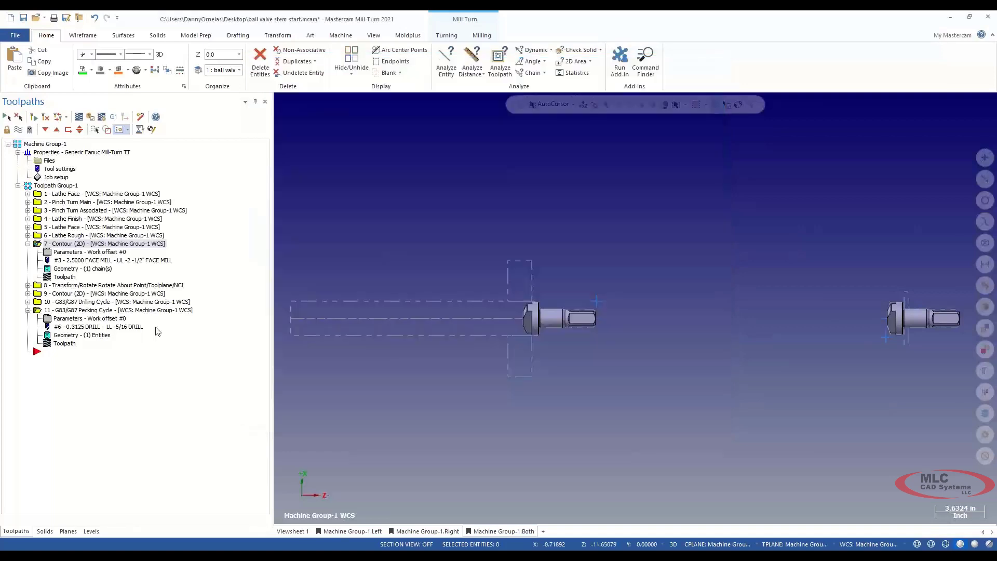
Change the mill type of Contour operation 9 to C-Axis Face, keeping the lower turret and right spindle combination
click(38, 294)
click(29, 293)
click(86, 302)
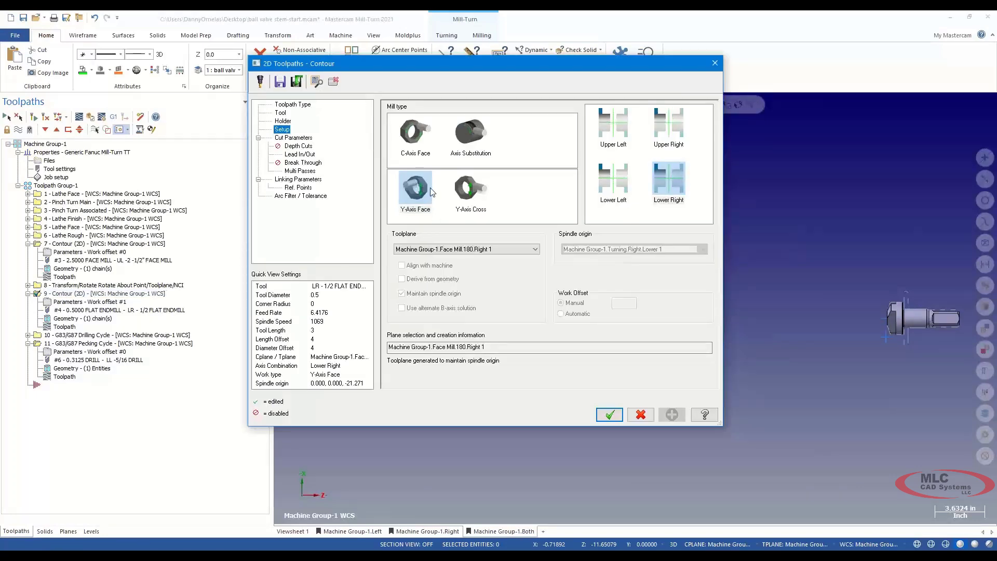
click(414, 137)
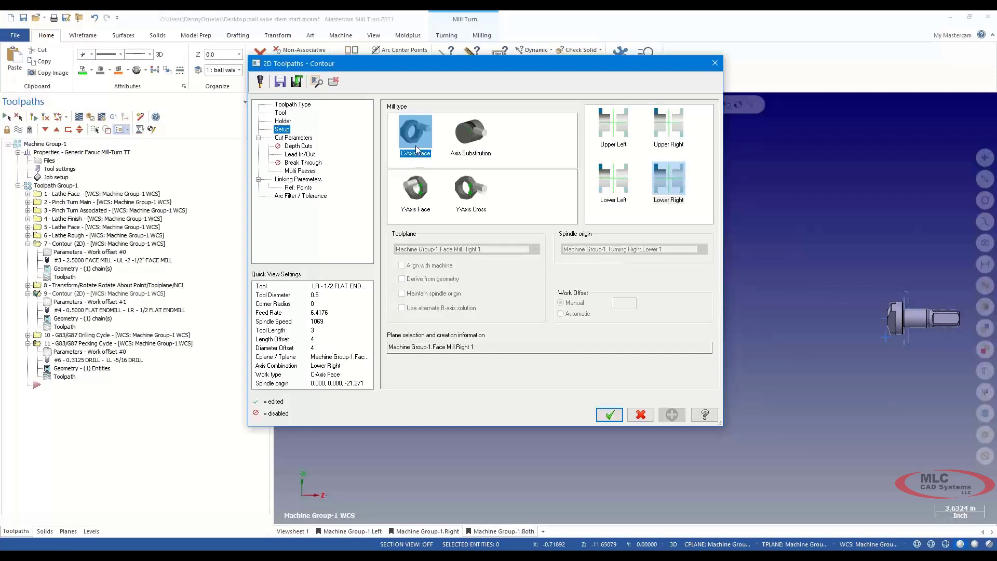
click(609, 415)
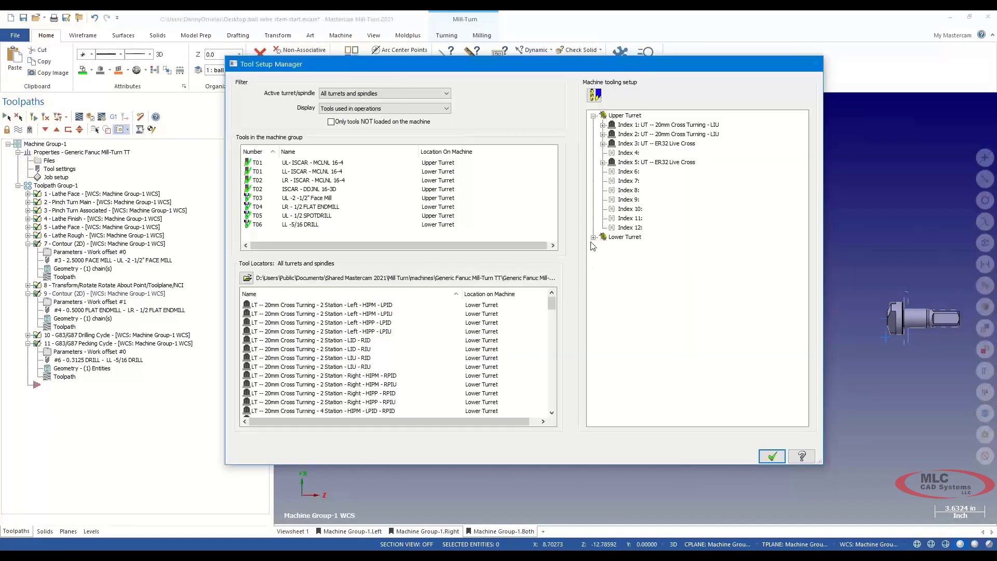
Adjust the projection length of T4, LR - 1/2 FLAT ENDMILL, in lower turret index 4 by -1.0 in and accept the tool setup
click(593, 238)
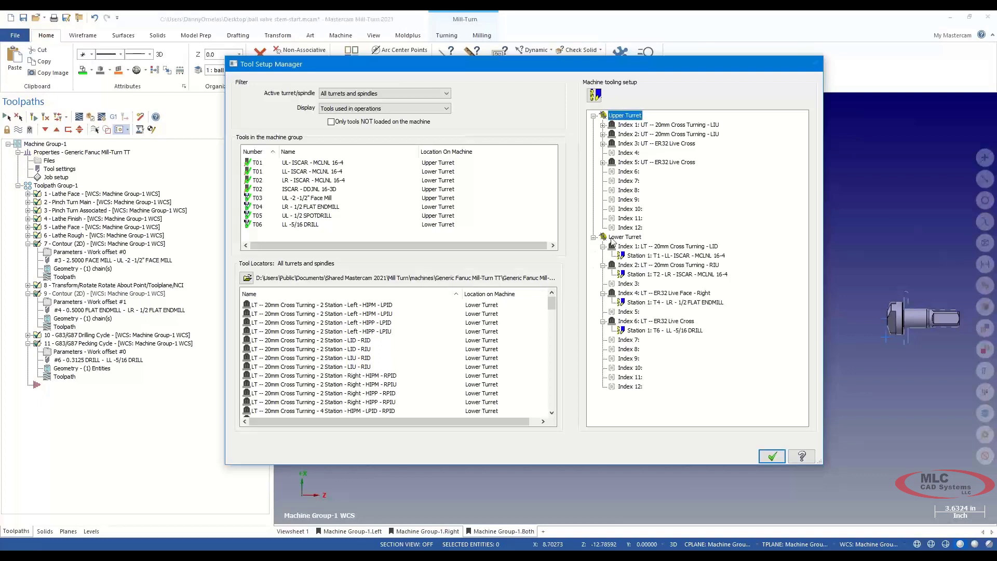
click(693, 303)
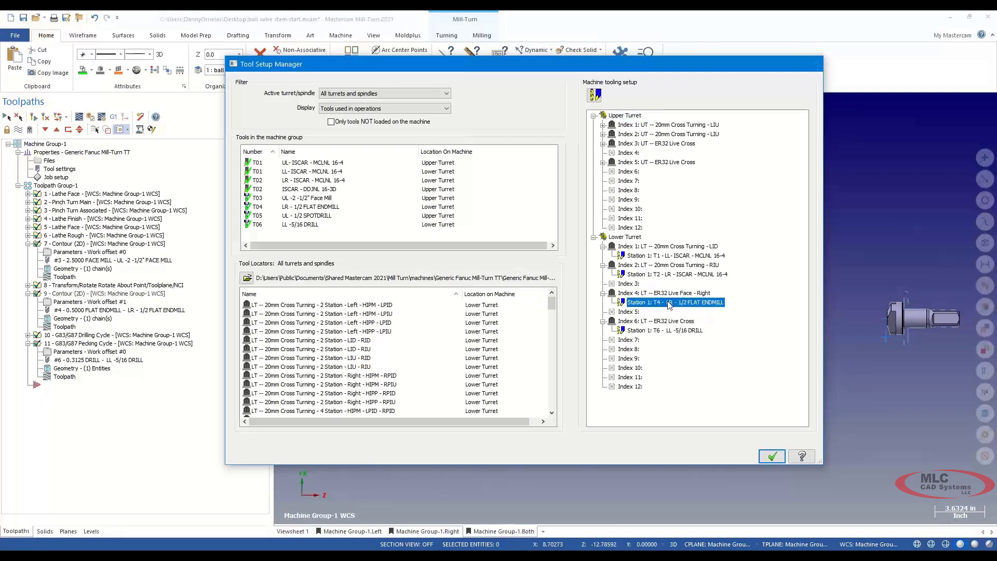
right_click(666, 303)
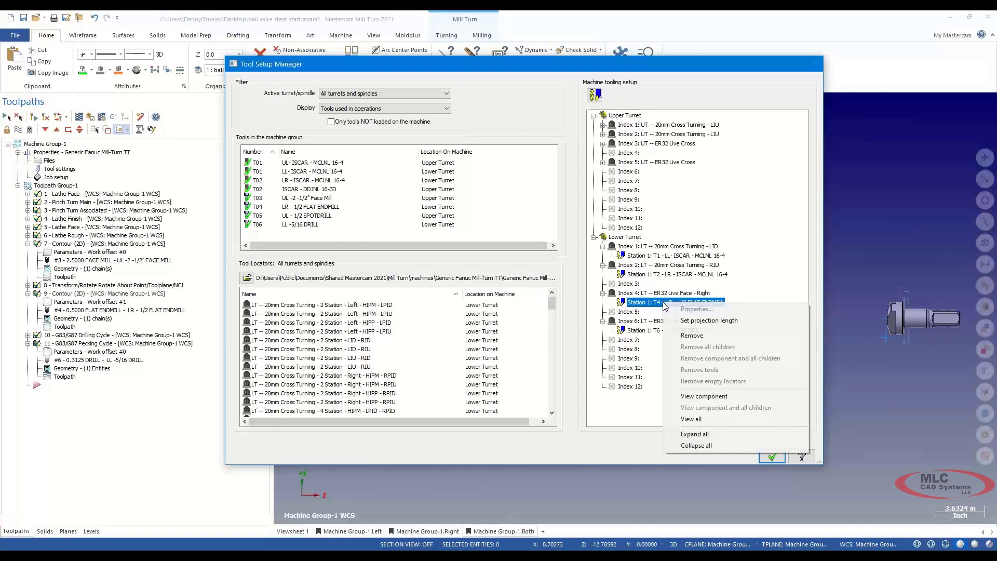
click(705, 321)
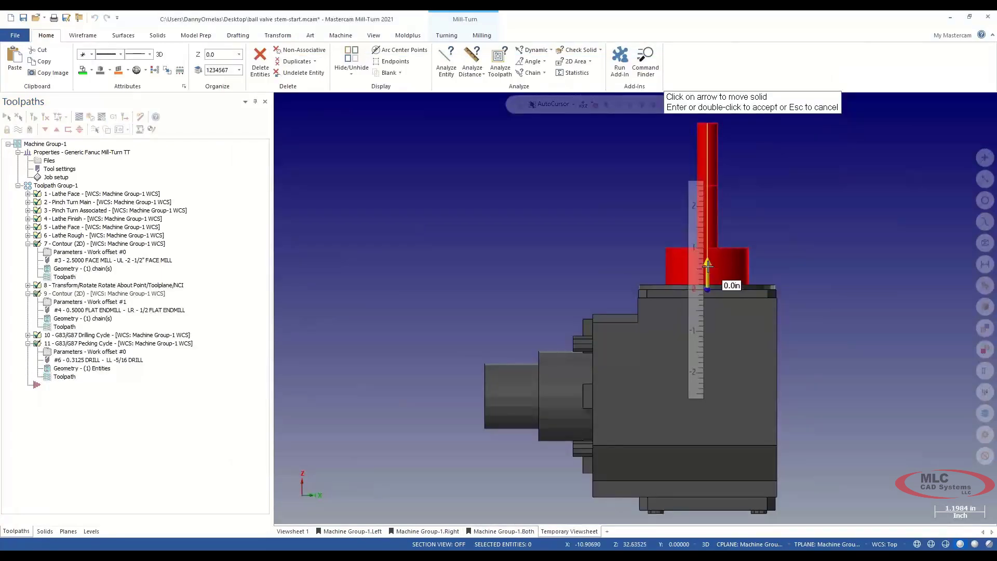
click(707, 266)
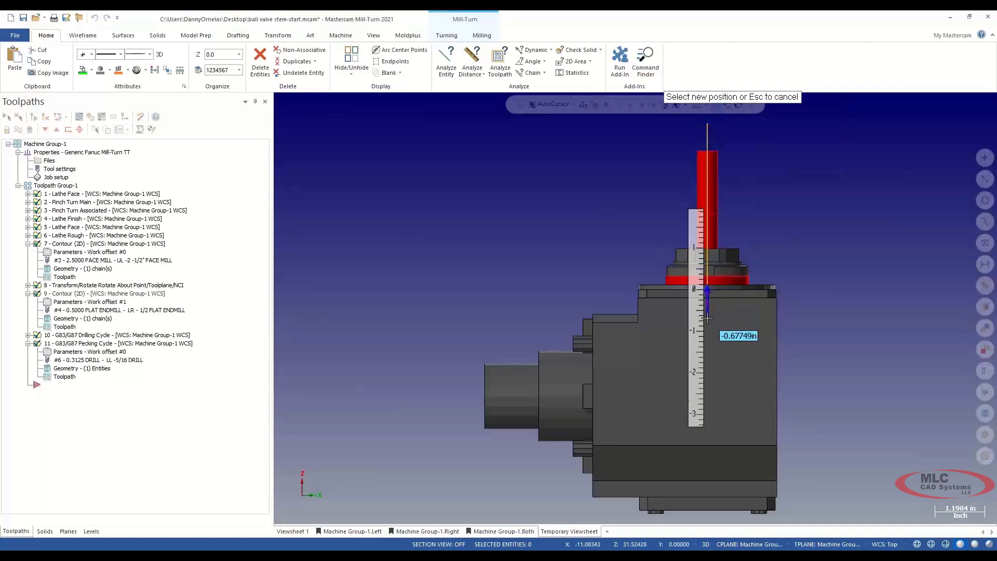
text(-1.)
key(Return)
key(Return)
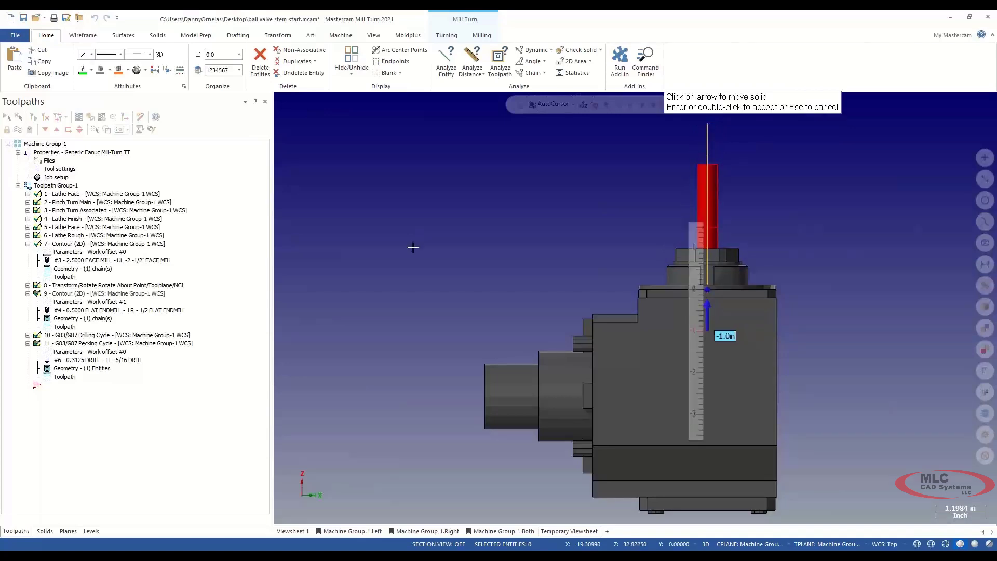
key(Return)
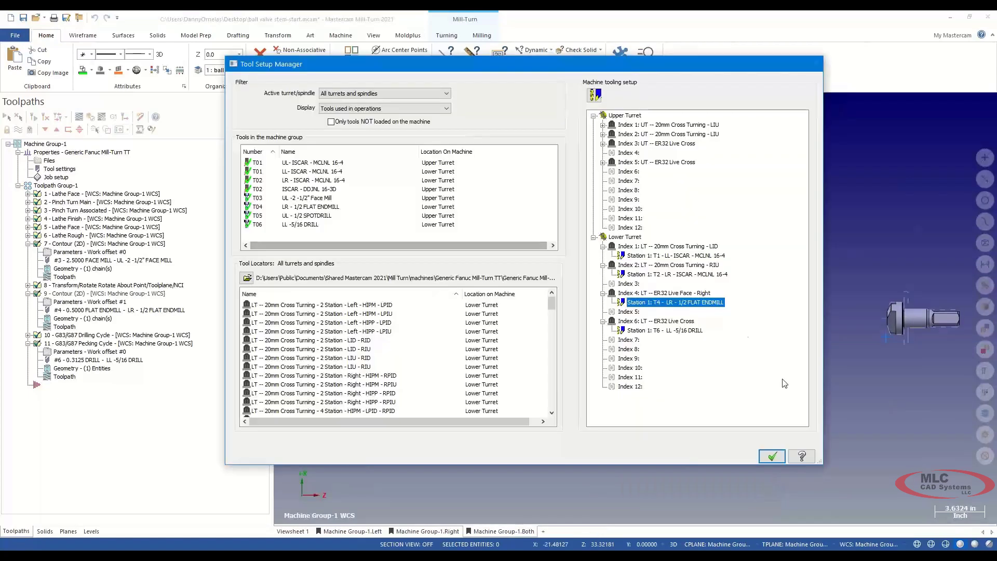
click(769, 453)
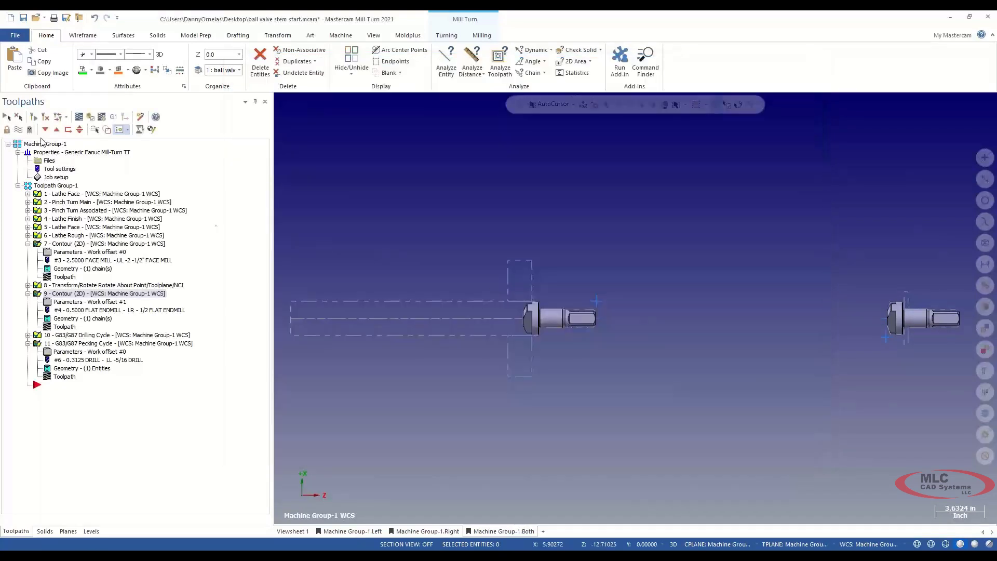
Send the updated operations to Code Expert's sync manager and launch the machine simulation
click(113, 118)
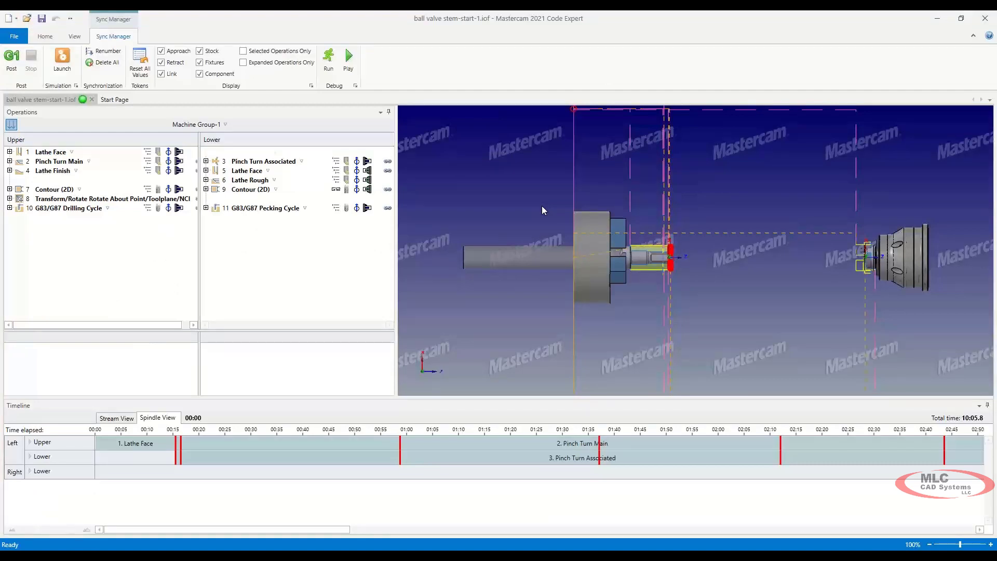
click(63, 60)
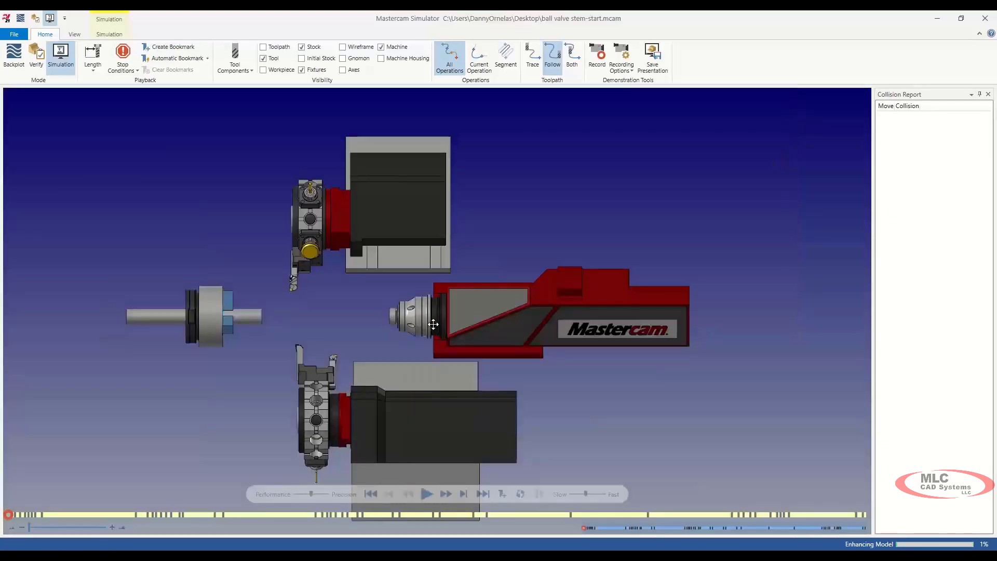
Play the full machine simulation and check both turrets and spindles for collisions
middle_drag(434, 325, 307, 327)
scroll(308, 325, up, 4)
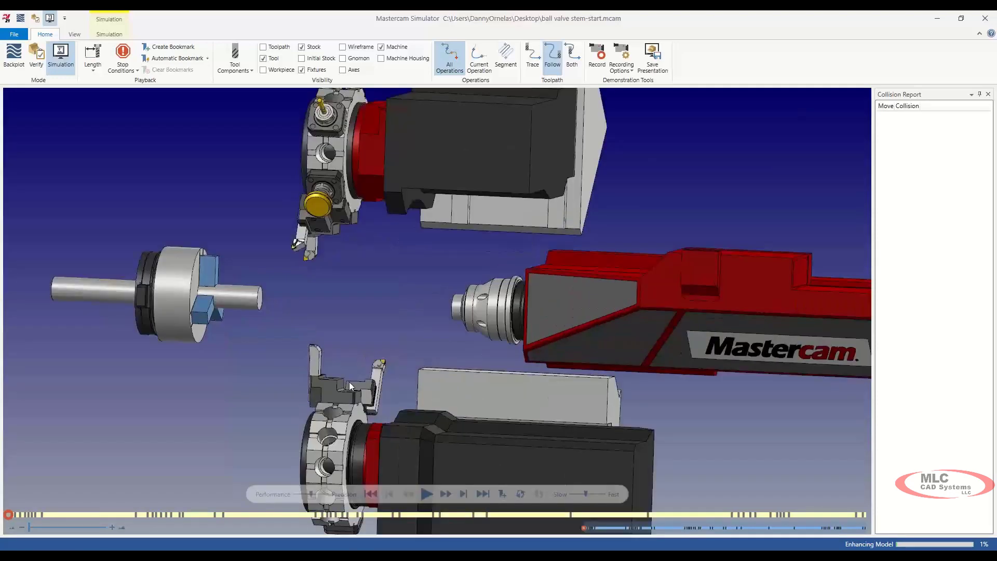
click(427, 494)
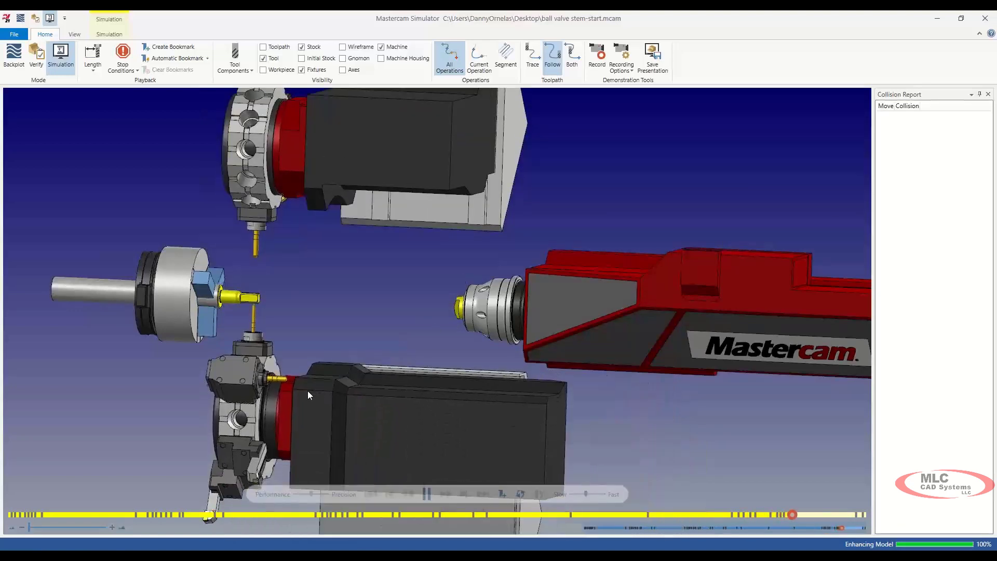
scroll(270, 381, up, 5)
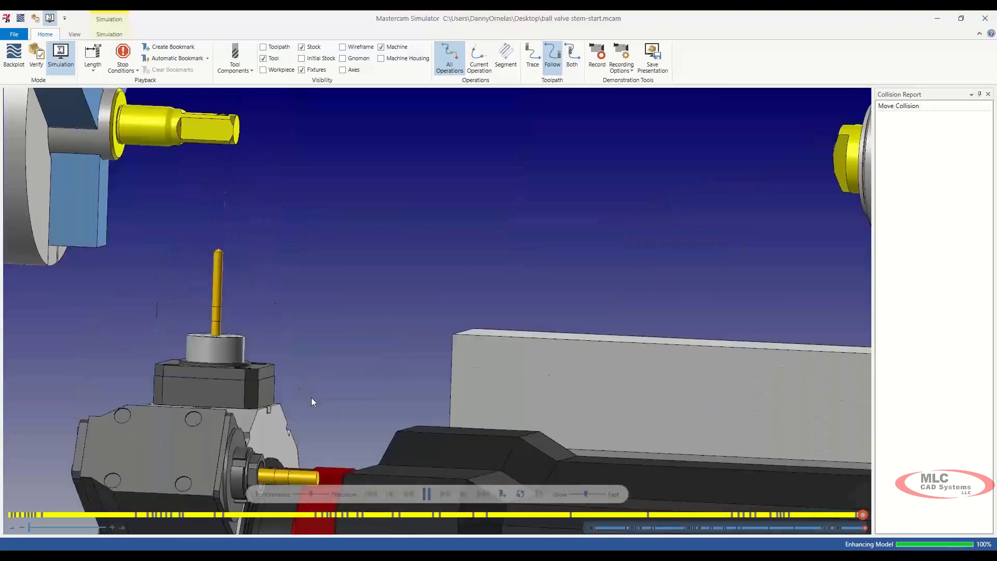
scroll(314, 402, down, 3)
scroll(316, 431, down, 5)
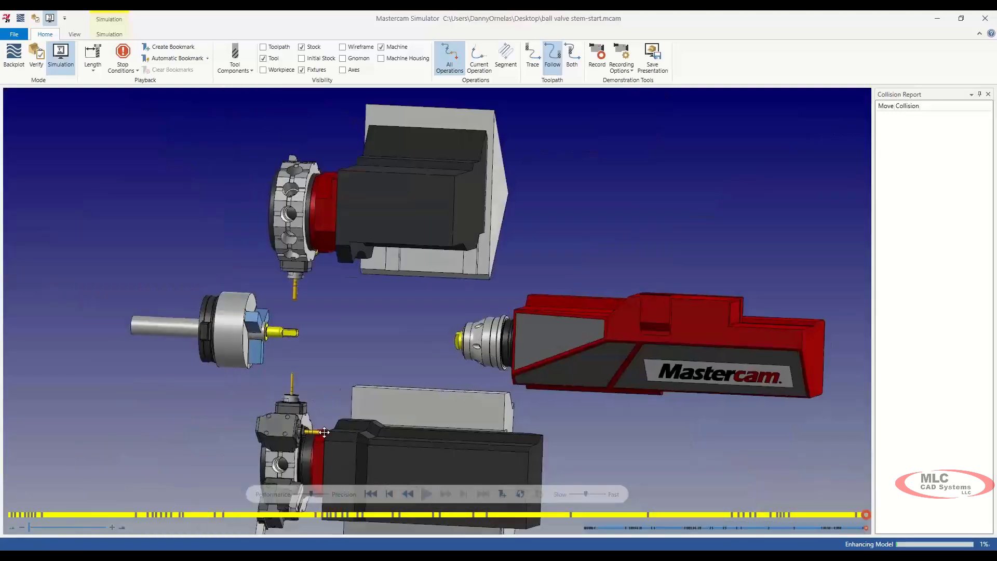
Inspect the lower turret's live tools and both spindles at the end of the simulation, then close the simulator
scroll(326, 444, up, 5)
scroll(331, 444, up, 4)
middle_drag(331, 444, 321, 418)
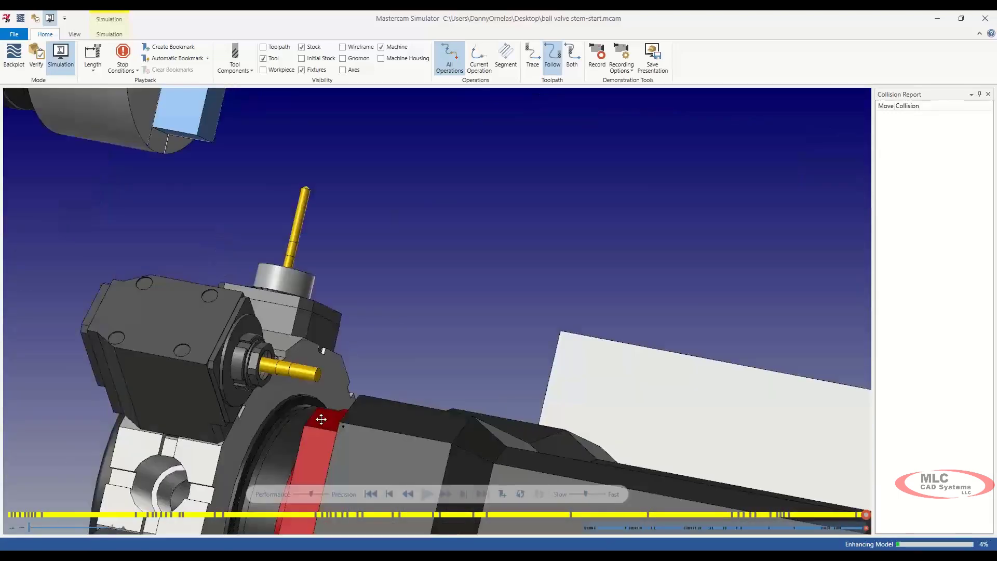
scroll(322, 418, down, 5)
scroll(344, 398, down, 5)
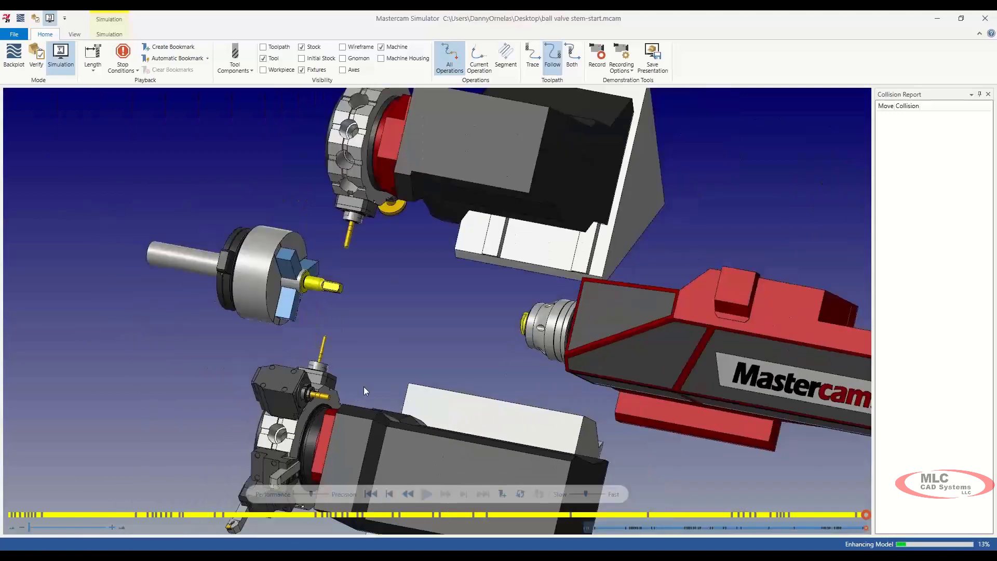
middle_drag(377, 354, 399, 353)
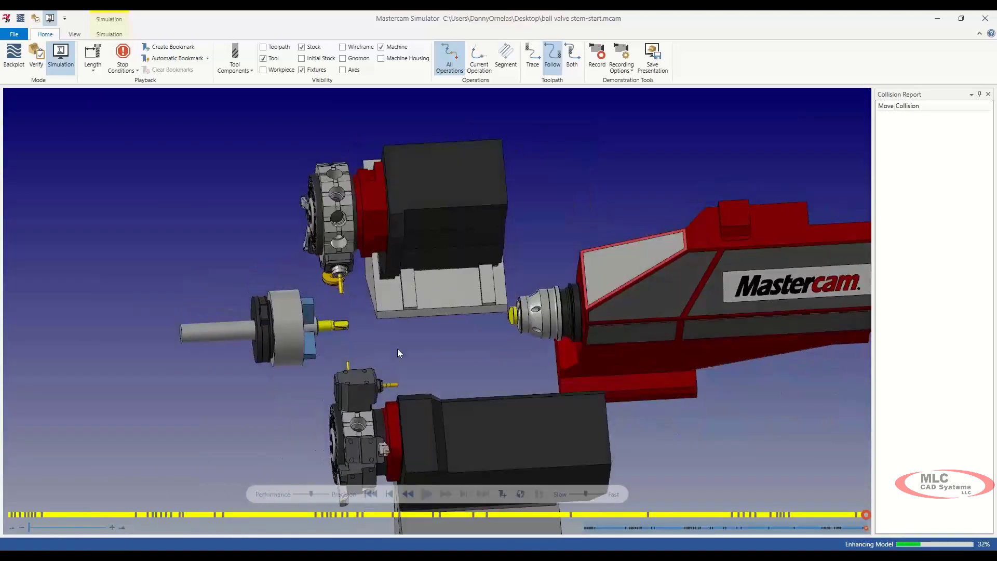
click(986, 20)
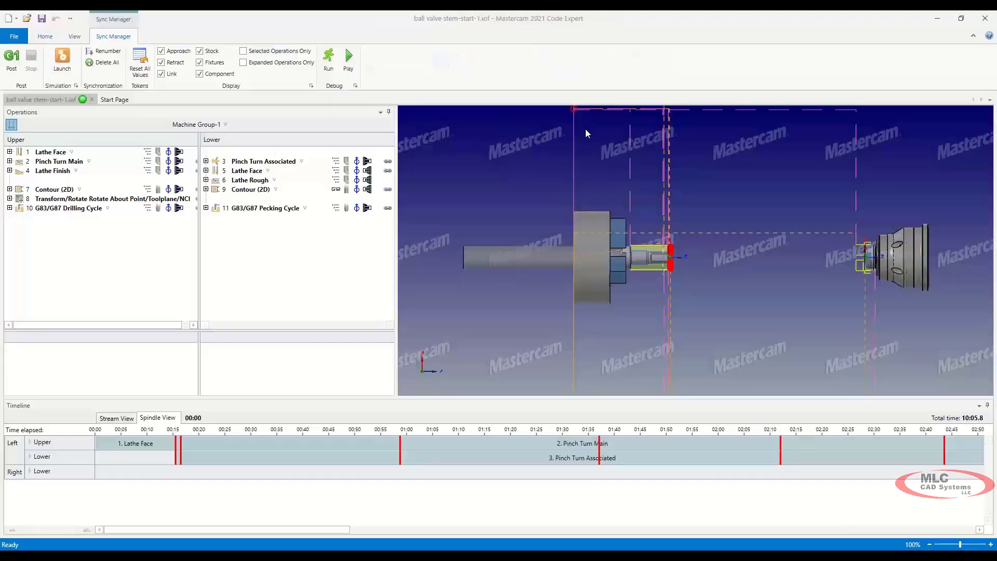
Switch back to Mastercam Mill-Turn and collapse the details of operations 7, 9 and 11
click(941, 20)
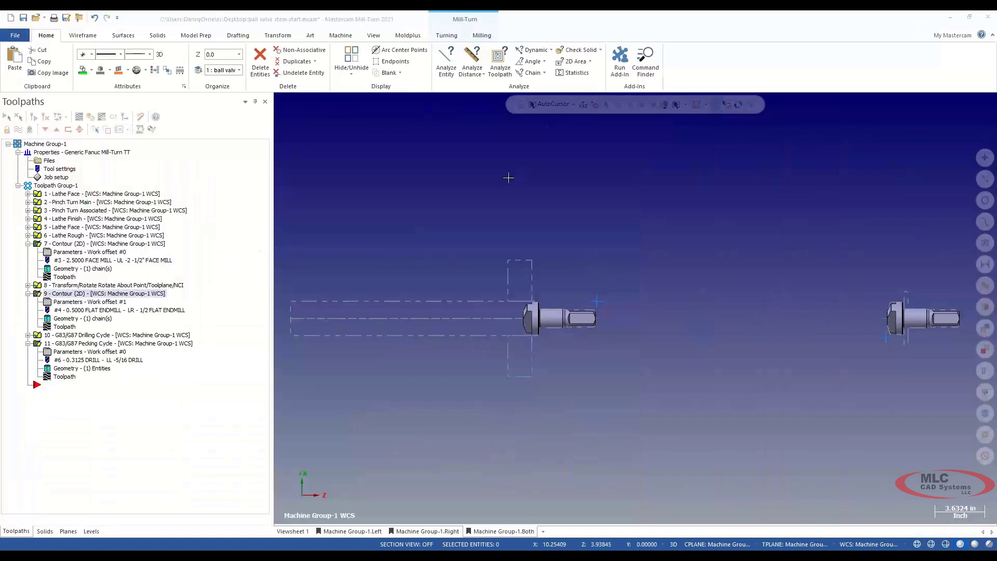
scroll(467, 181, down, 1)
click(28, 244)
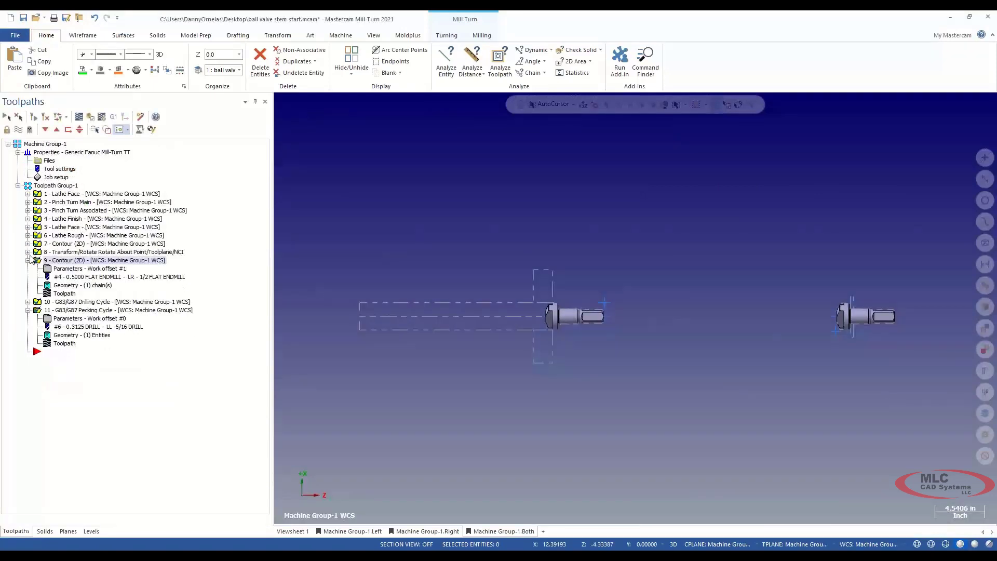
click(28, 260)
click(28, 276)
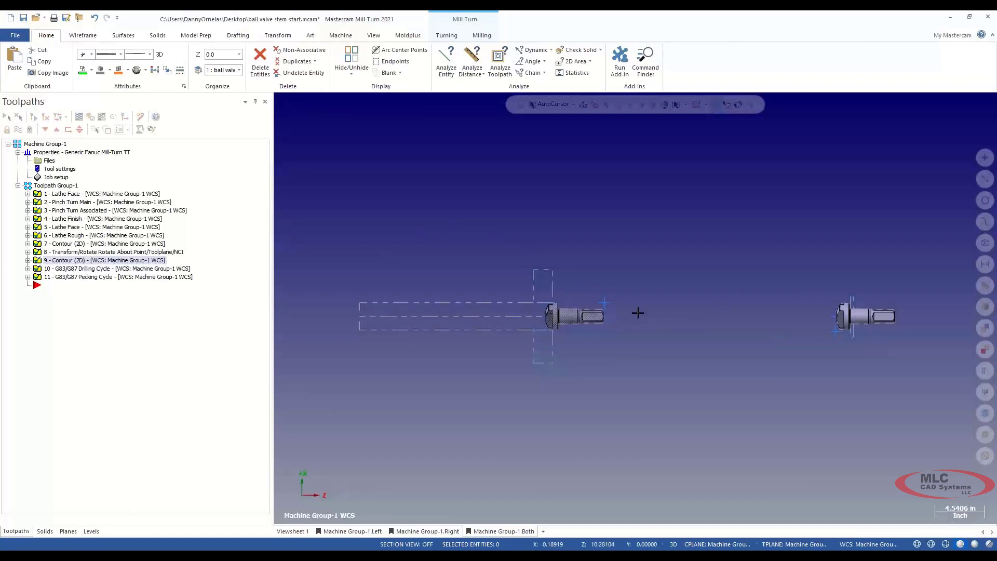
Add a part-handling sequence using the Pickoff, Stock Pull, Cutoff (Upper Turret) strategy with its default operations and values
click(446, 35)
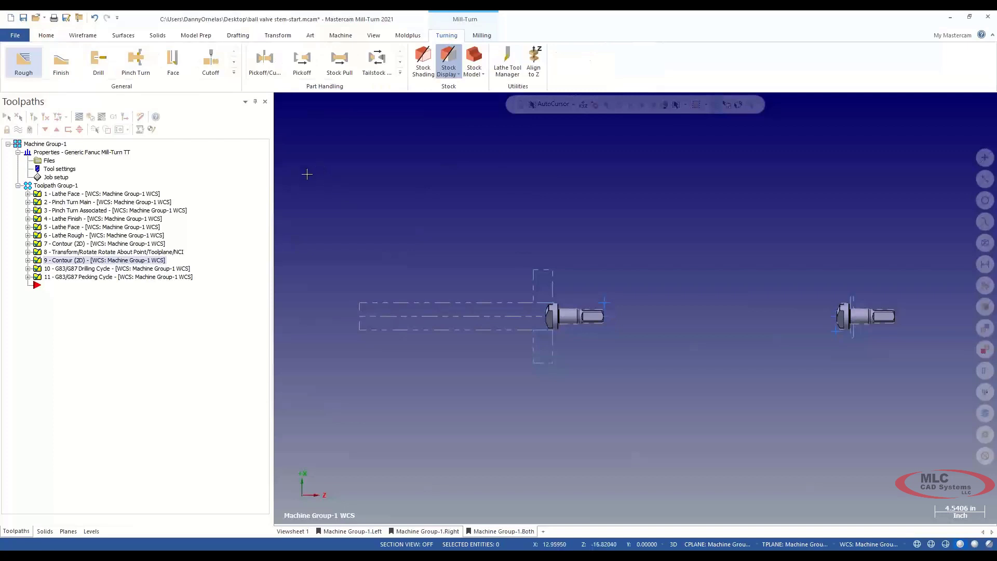
click(265, 65)
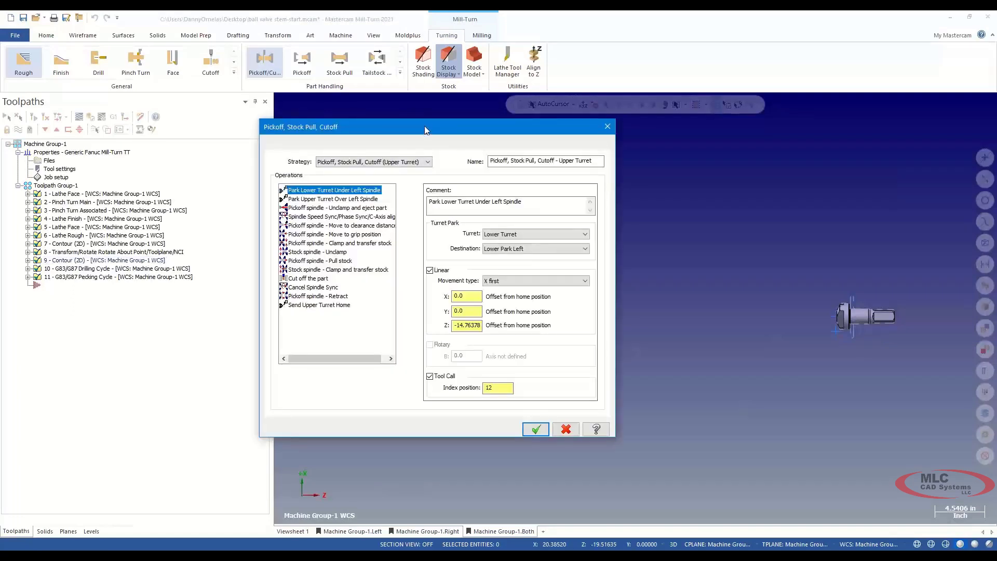
drag(425, 126, 433, 120)
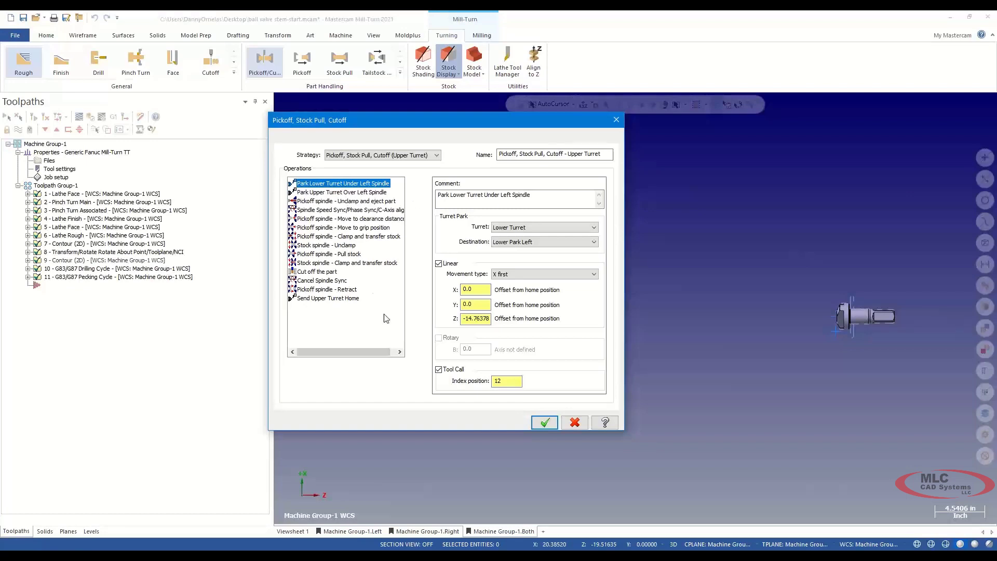
click(543, 423)
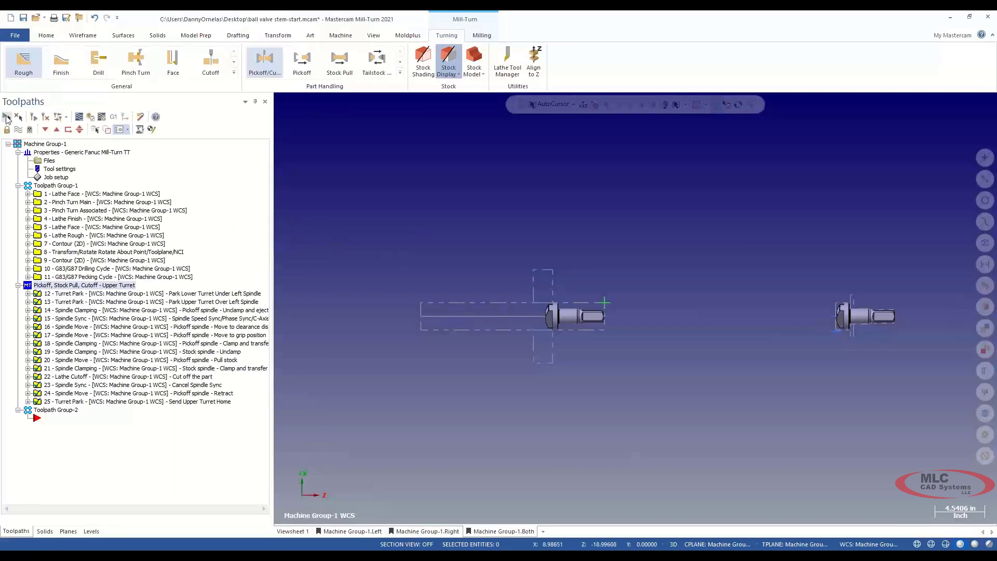
Send all operations to Code Expert's sync manager and expand Turret Park operations 12 and 13
click(6, 117)
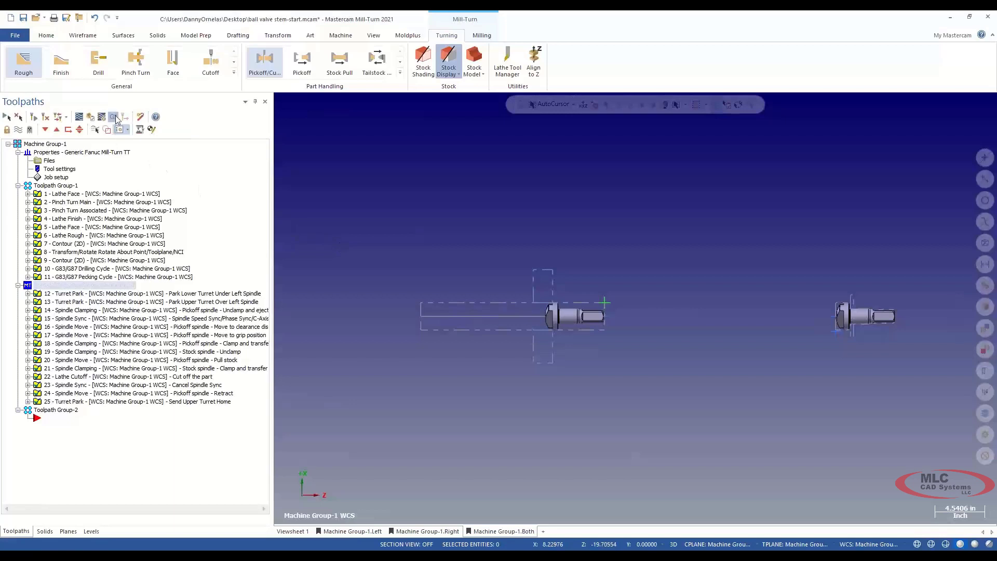
click(114, 117)
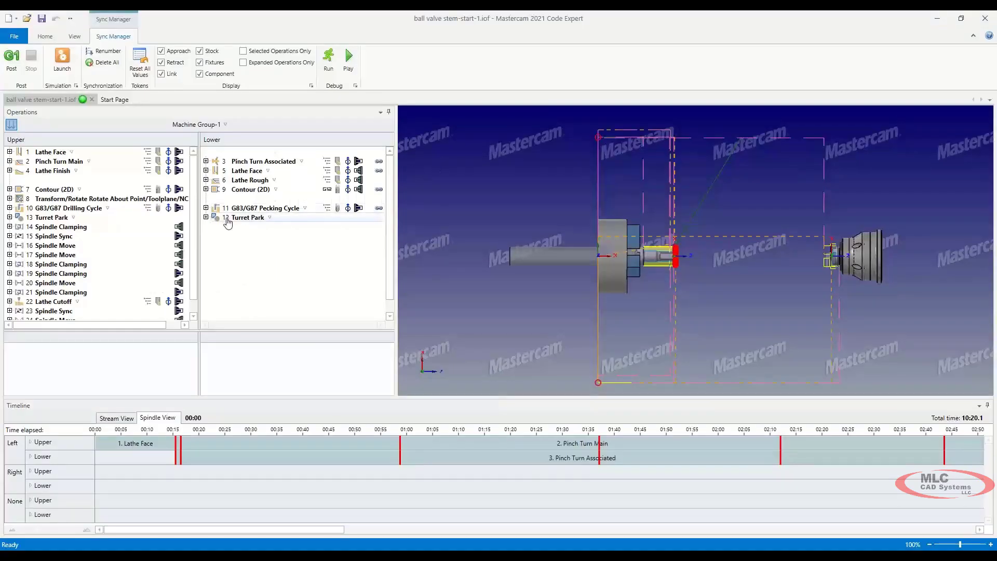
click(206, 218)
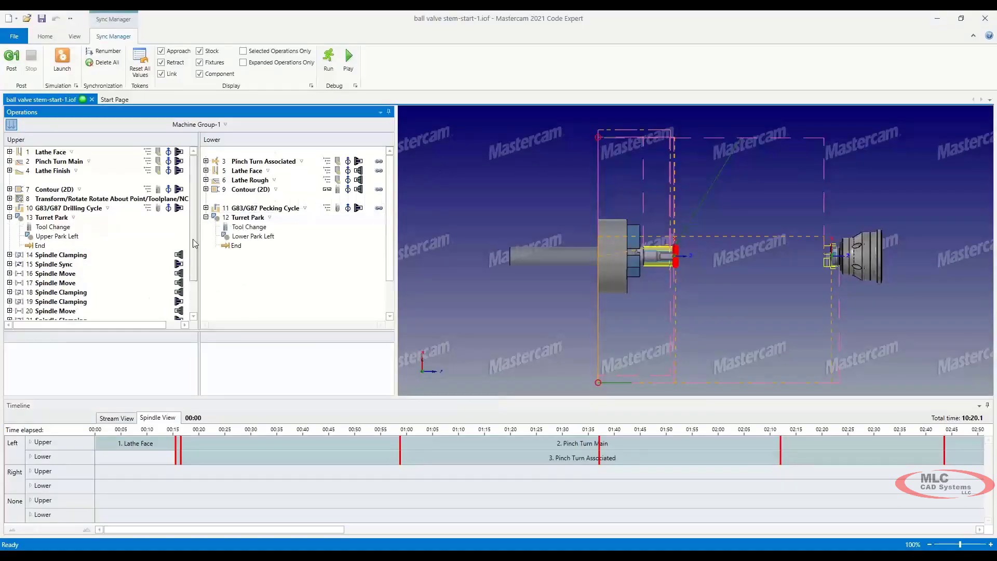
mouse_move(193, 266)
mouse_down()
mouse_move(193, 297)
mouse_move(195, 248)
mouse_up()
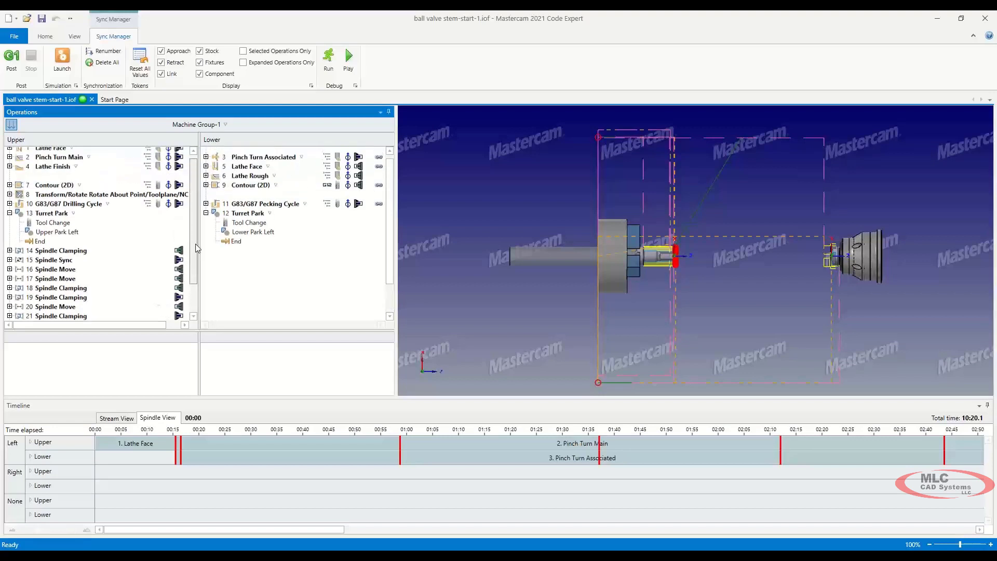
Synchronize the upper turret's Turret Park 13 with the lower turret's Turret Park 12 at their tool changes
click(249, 223)
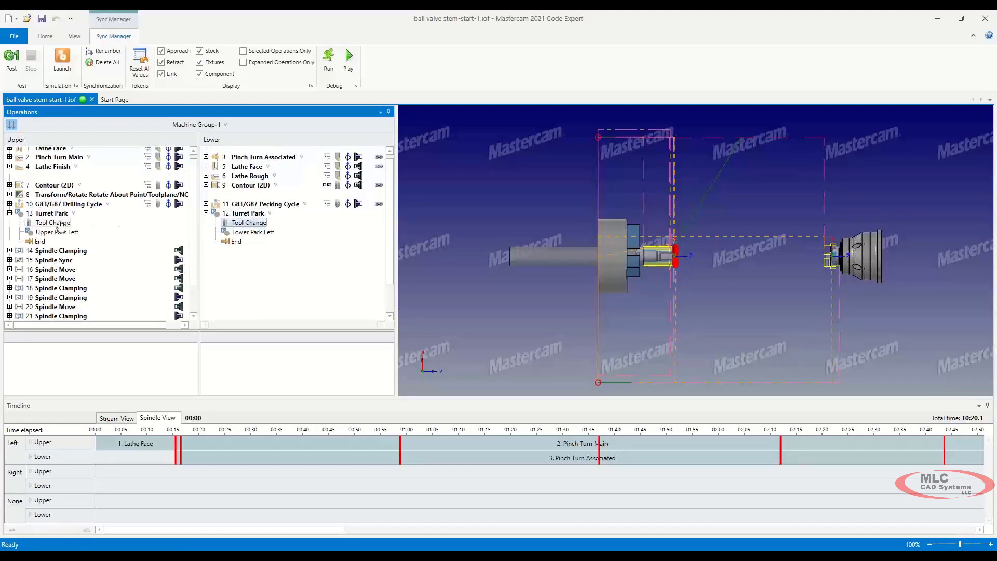
drag(60, 222, 230, 227)
drag(194, 257, 193, 292)
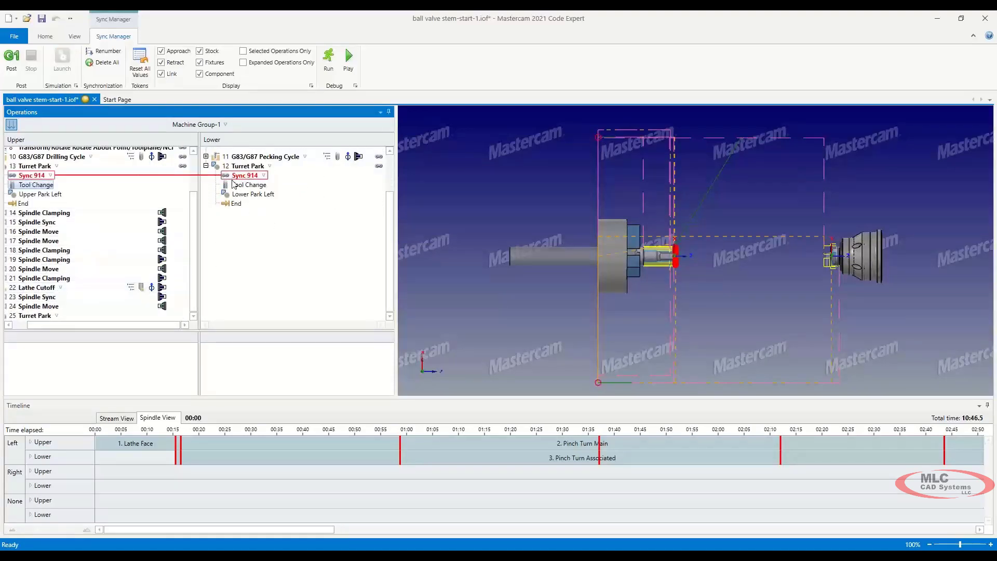
drag(194, 212, 197, 175)
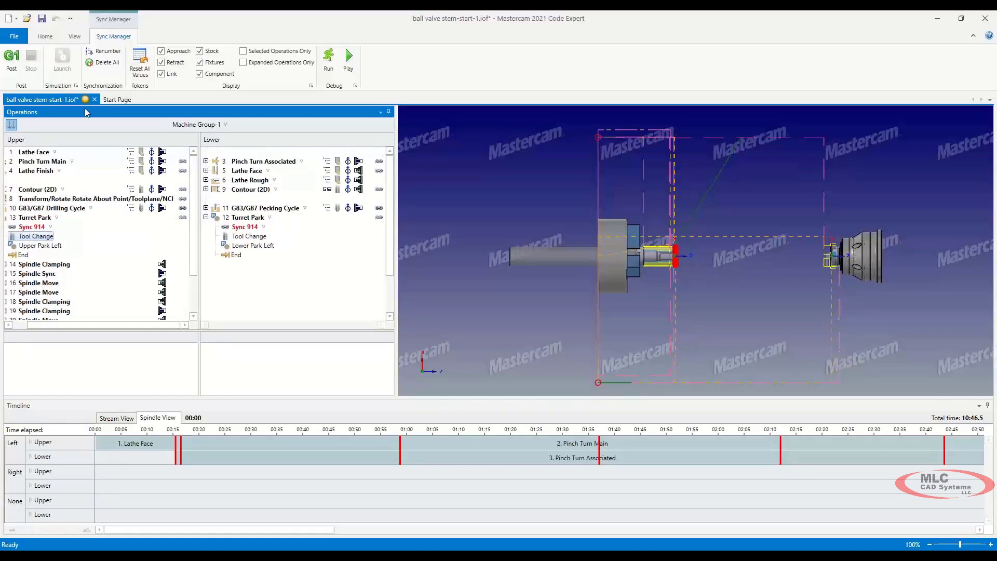
Save the synchronized operations file, launch the machine simulation and show the end of the spindle timeline
click(41, 19)
click(62, 65)
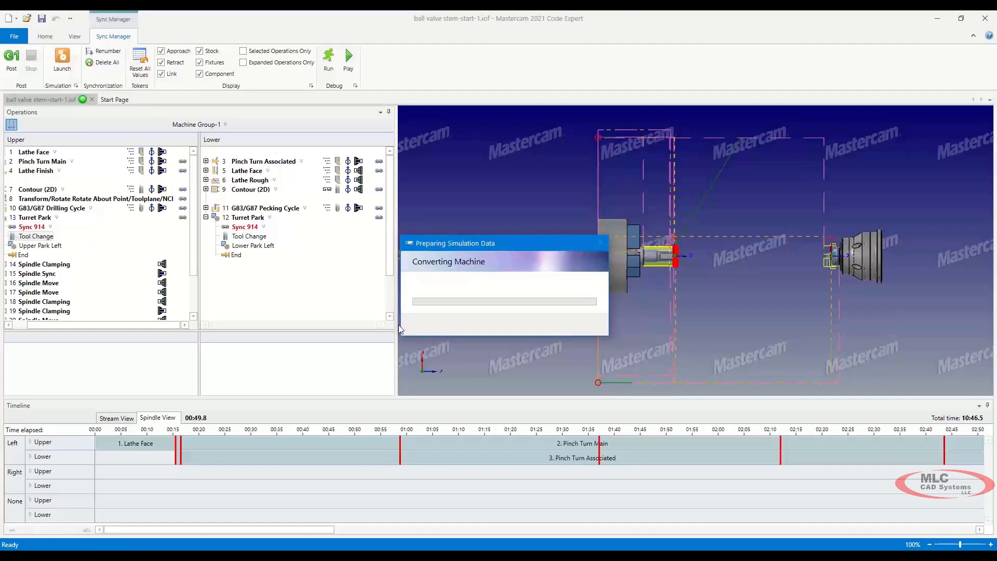
drag(271, 531, 919, 534)
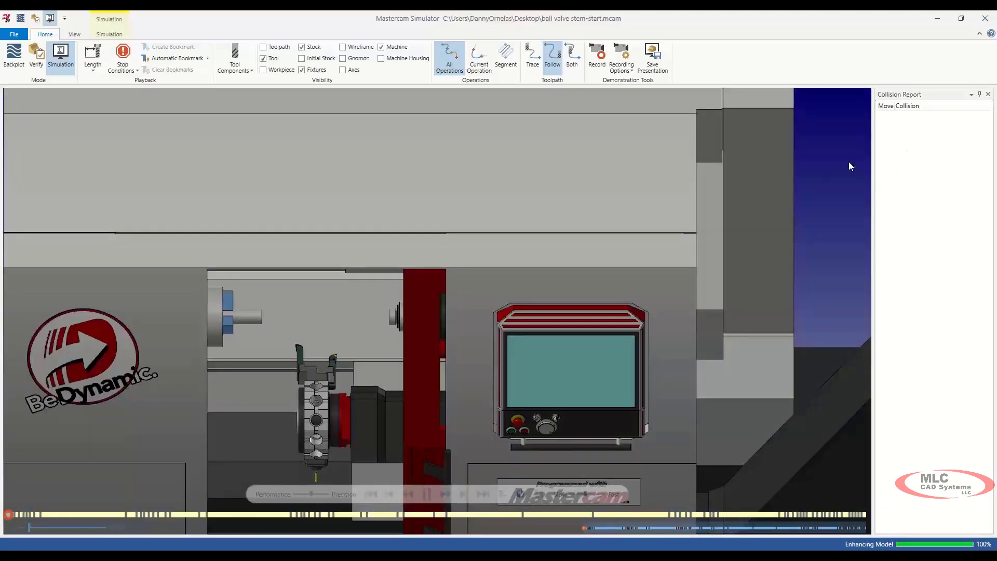
Play the simulation through the pickoff, stock pull and cutoff to check for collisions, then close the simulator
scroll(270, 311, up, 5)
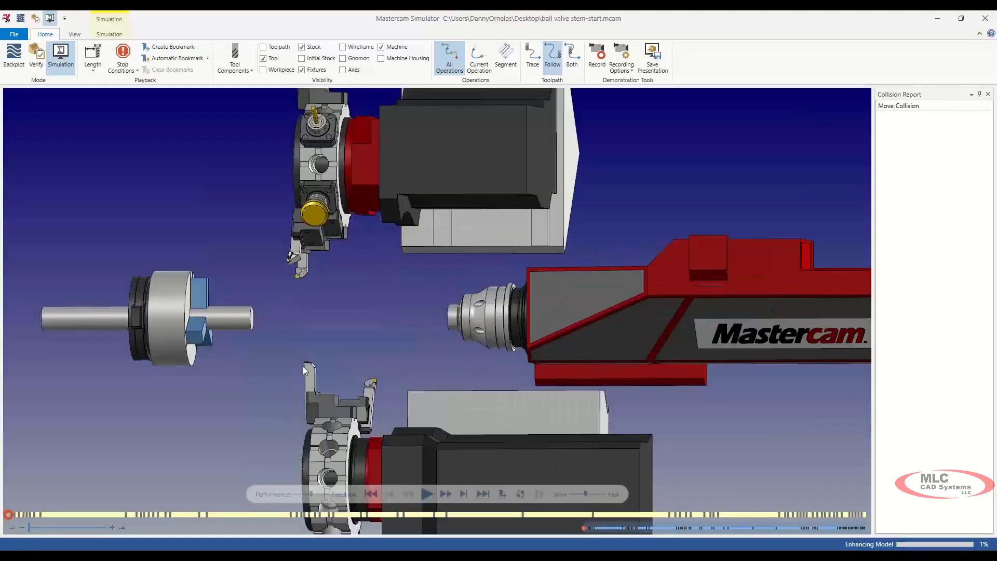
click(427, 494)
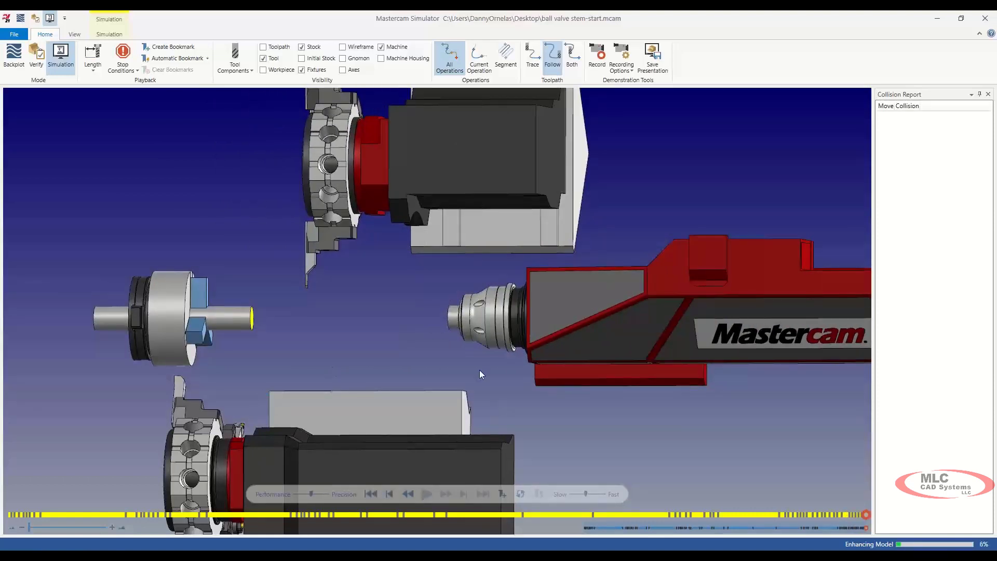
scroll(604, 360, down, 2)
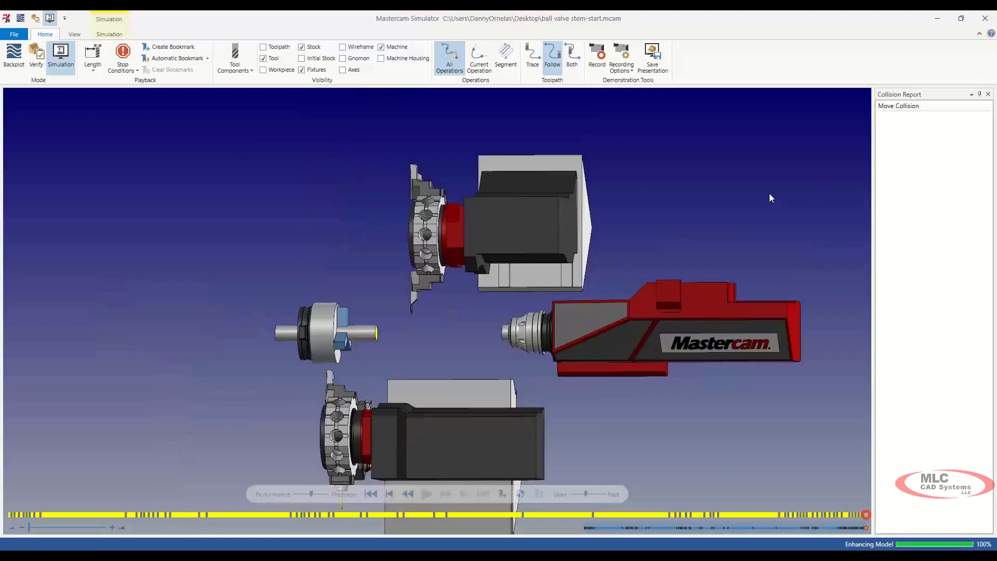
click(986, 21)
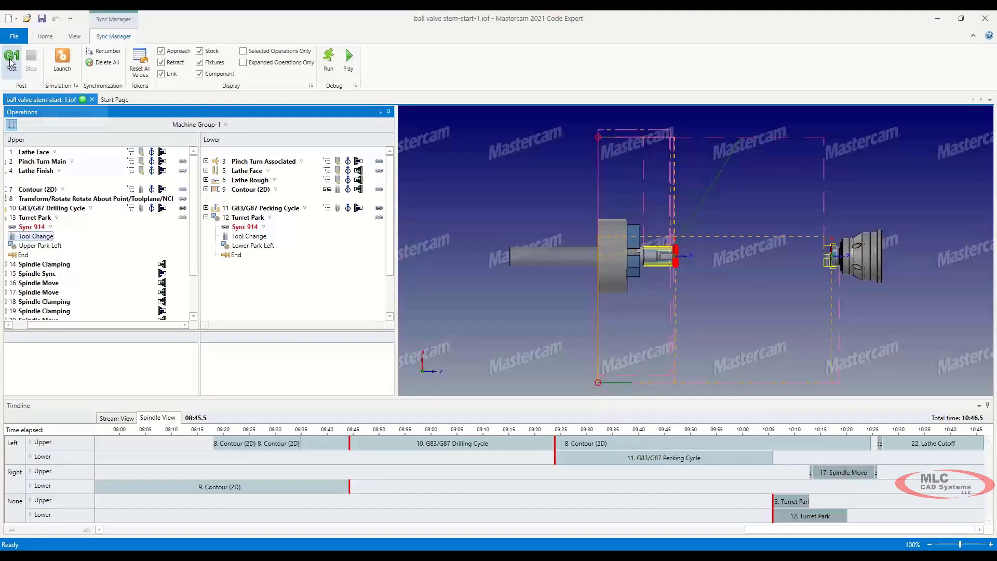
Post the job's NC code and align the upper and lower streams at their sync codes
click(11, 60)
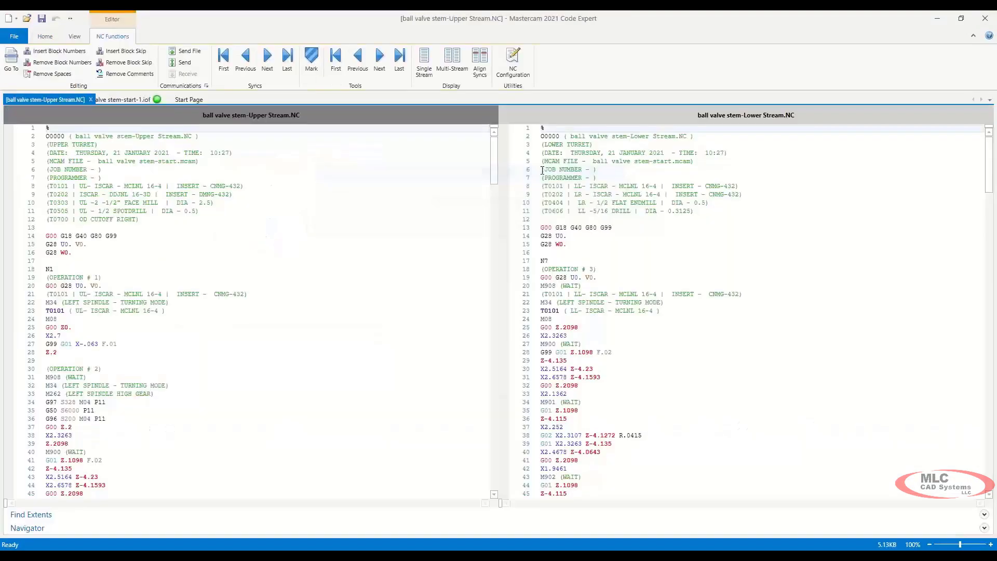
mouse_move(496, 163)
mouse_down()
mouse_move(495, 219)
mouse_move(493, 148)
mouse_up()
click(481, 63)
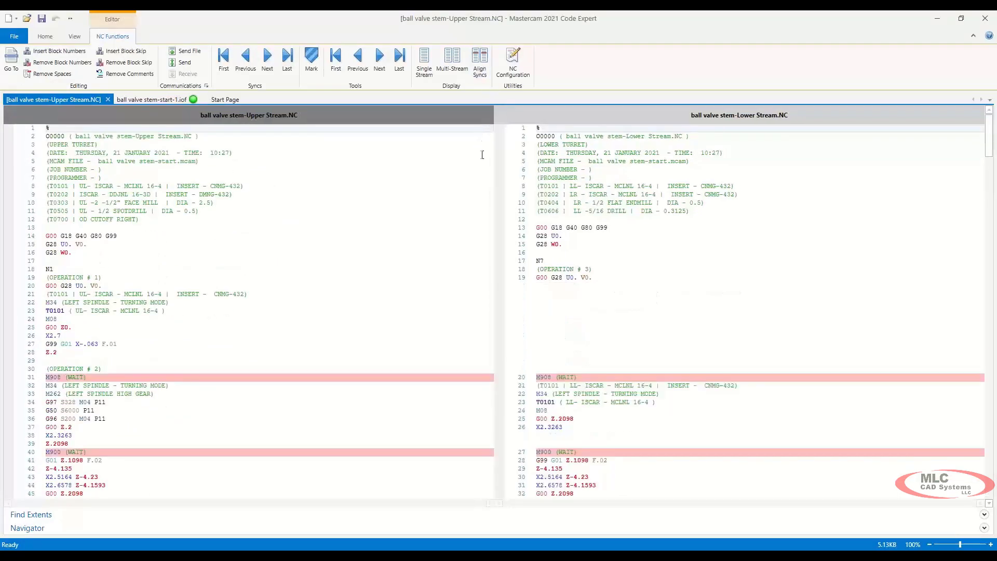
Review the aligned wait codes and operations 1 through 7 across the upper and lower NC streams
scroll(349, 261, down, 4)
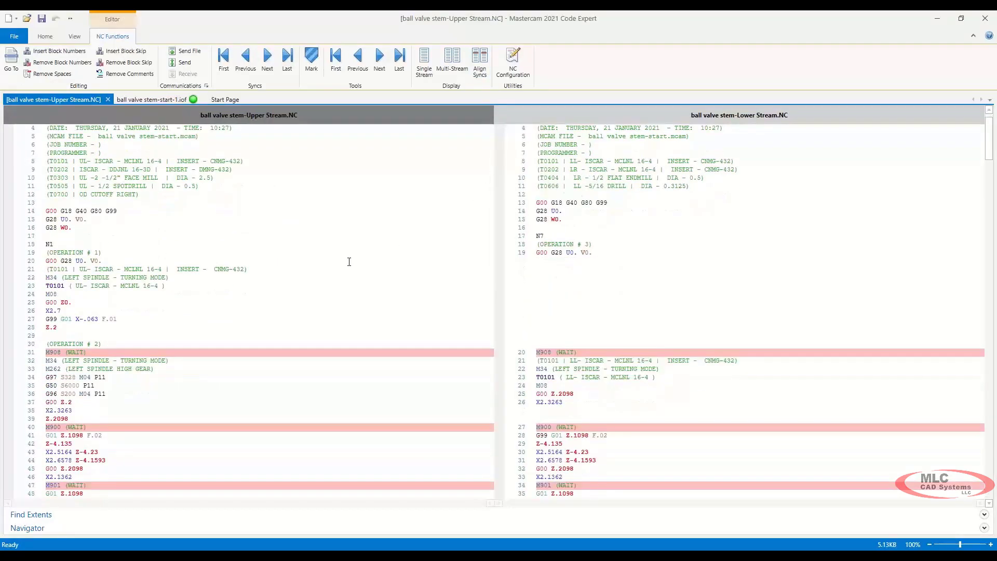
scroll(276, 286, down, 7)
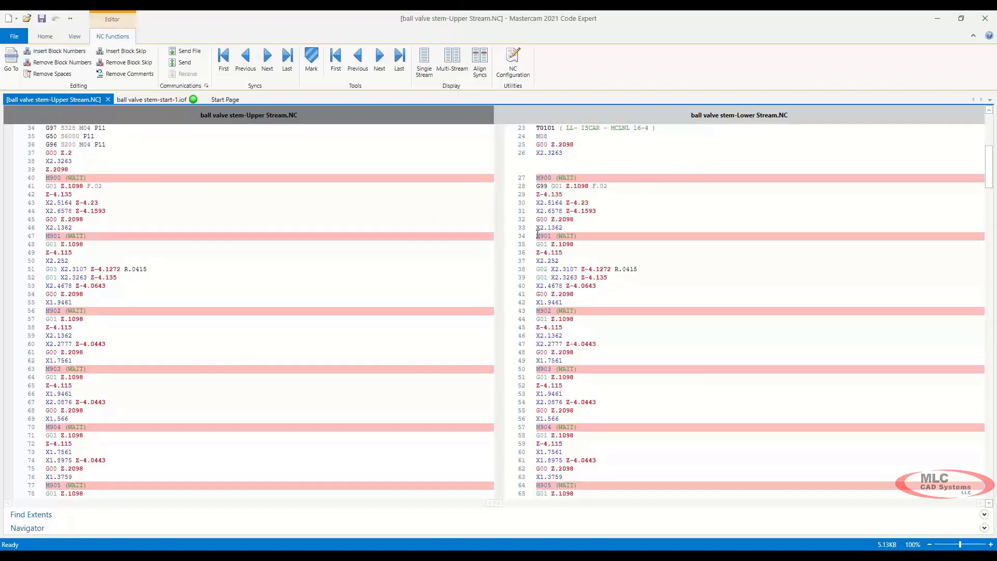
scroll(298, 251, down, 5)
scroll(353, 286, down, 15)
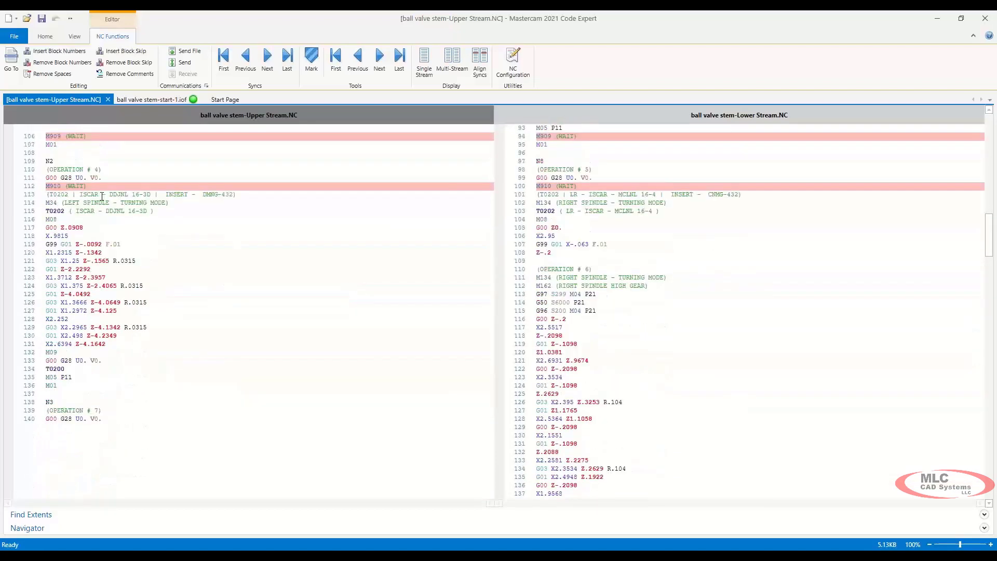
scroll(340, 270, down, 3)
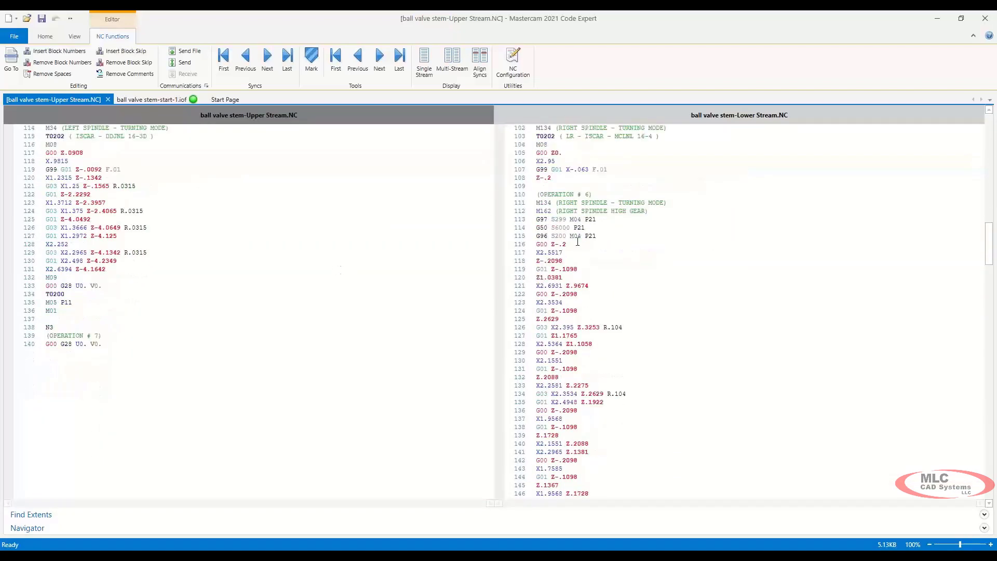
scroll(555, 246, up, 3)
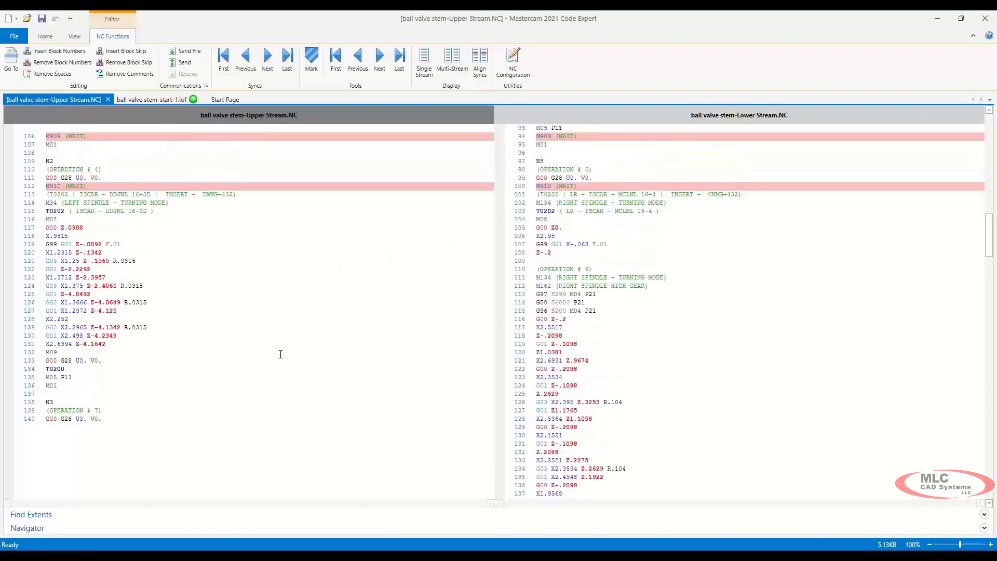
Review the M911 wait code and the C-axis rotations of the repeated operation 8 in the upper NC stream
scroll(400, 334, down, 20)
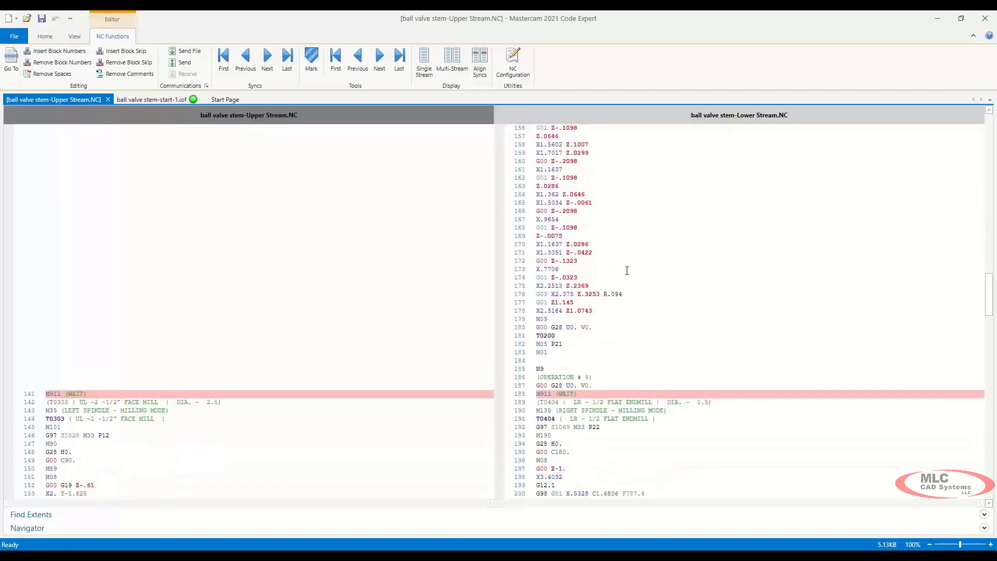
scroll(430, 308, down, 6)
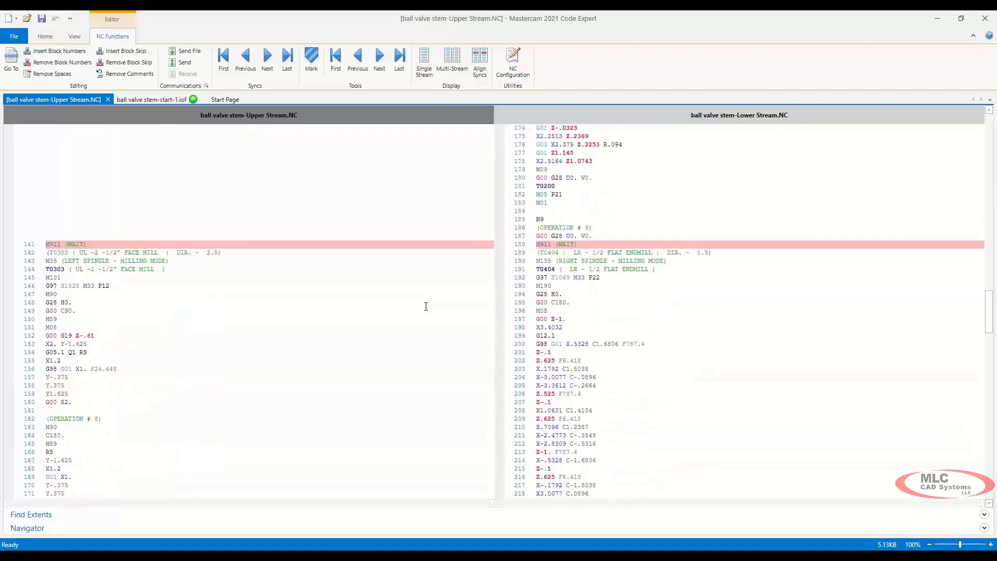
scroll(134, 280, down, 4)
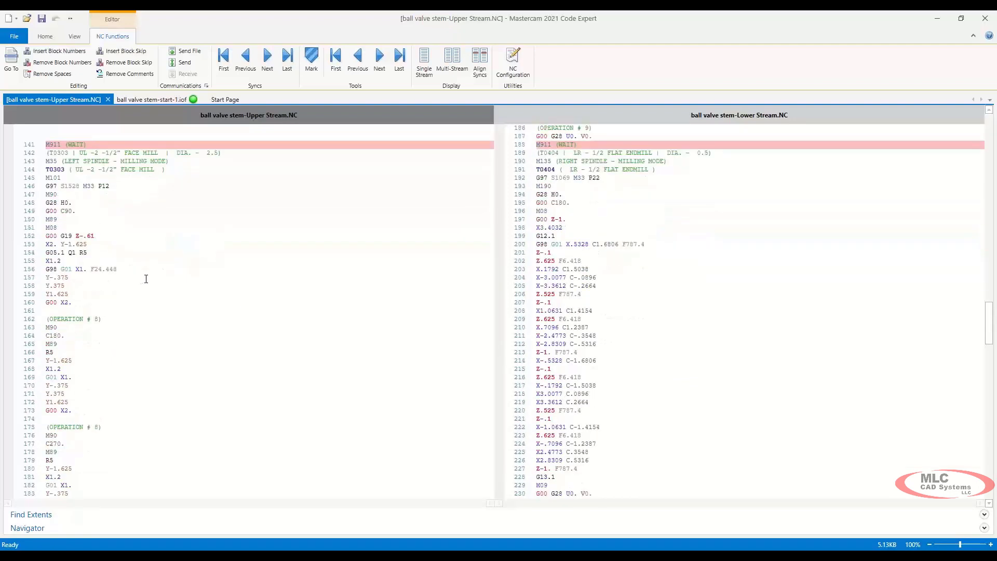
click(99, 212)
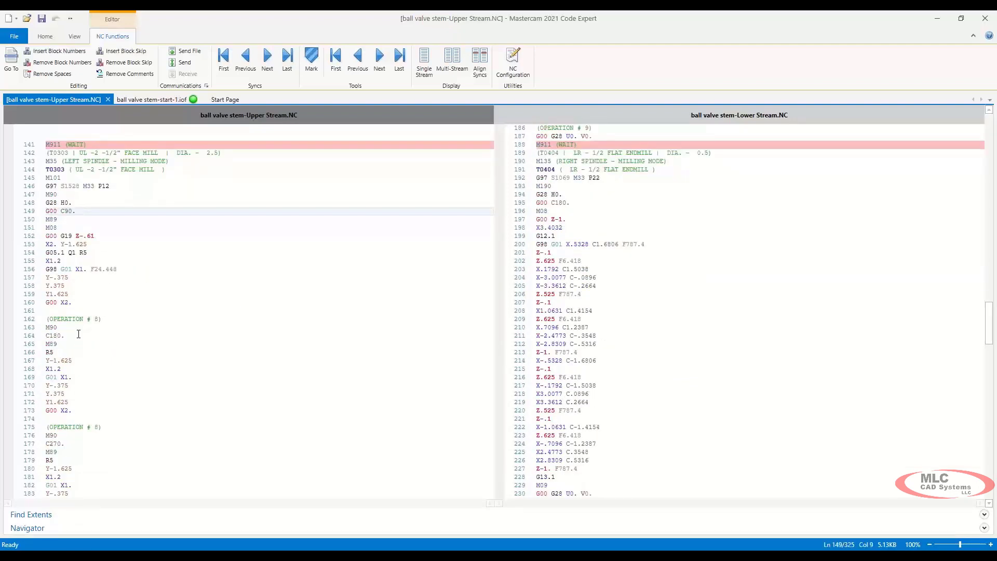
click(77, 336)
click(89, 453)
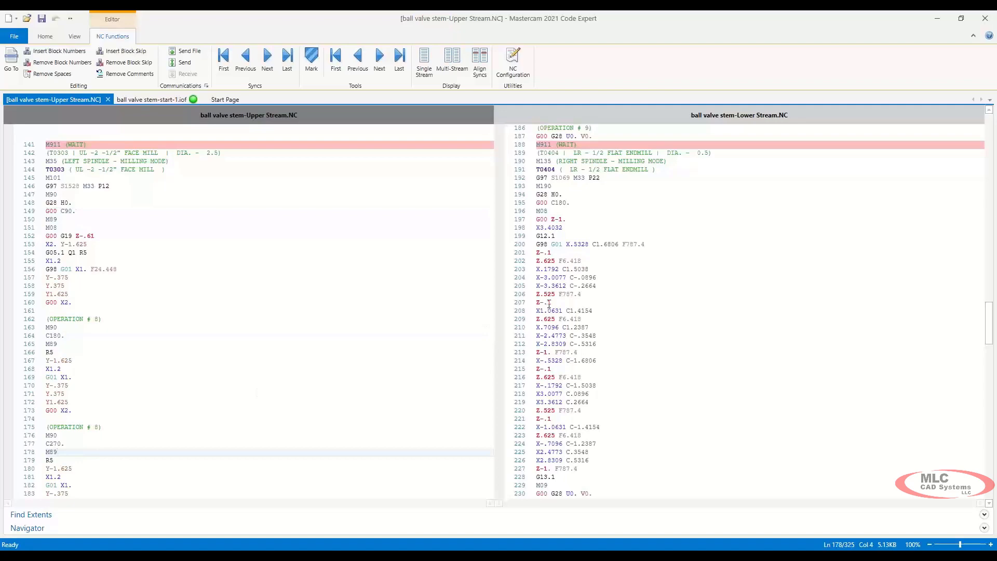
scroll(422, 324, down, 7)
click(89, 371)
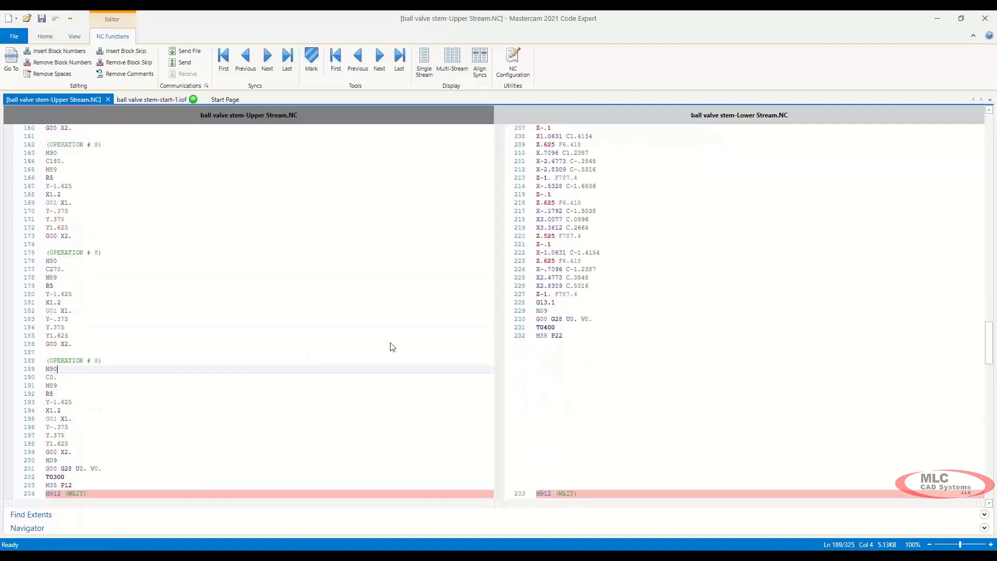
Examine operation 9 in the lower stream, including the G12.1 and G13.1 codes around its milling moves
scroll(555, 307, up, 1)
scroll(601, 301, up, 6)
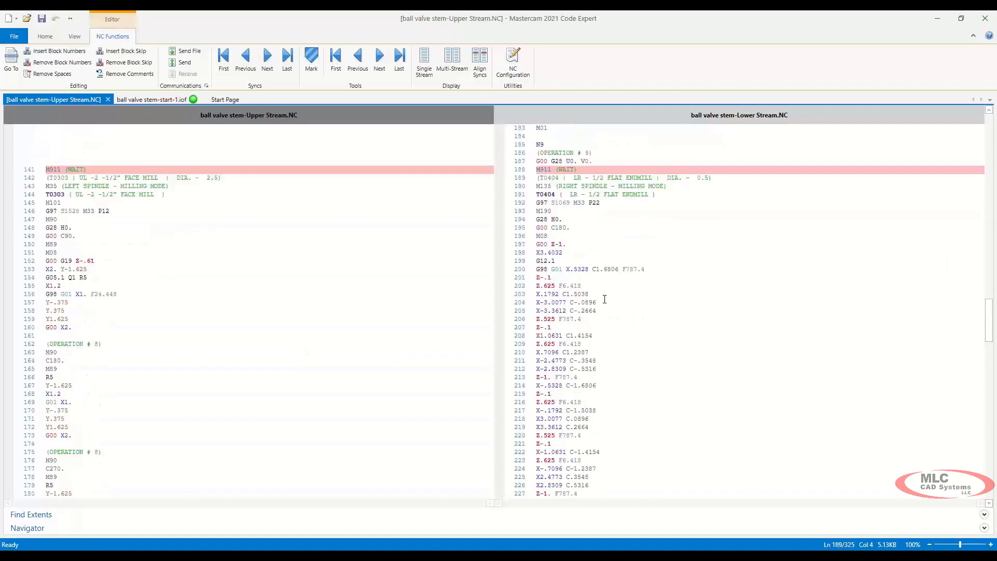
scroll(605, 319, down, 3)
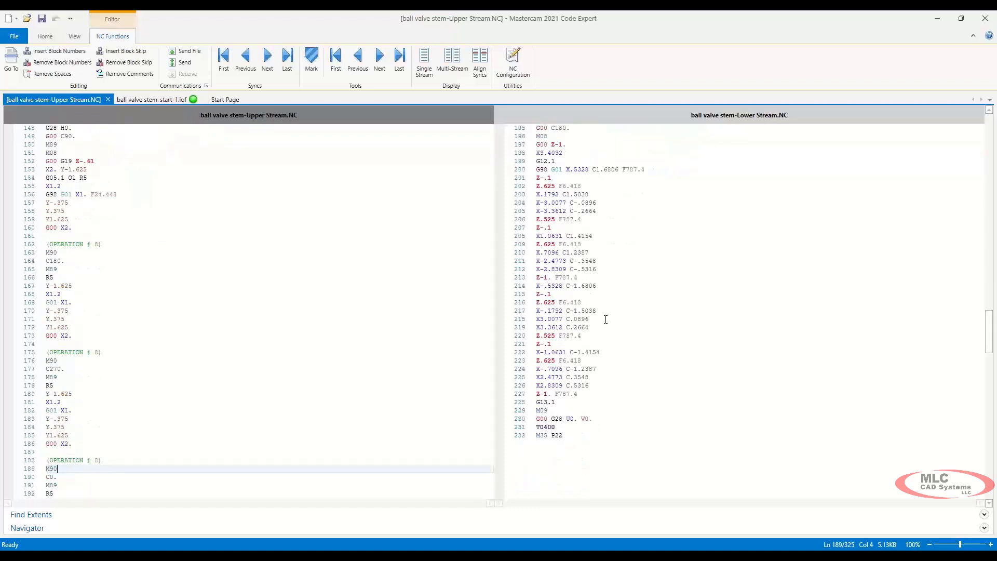
scroll(605, 319, up, 2)
click(543, 212)
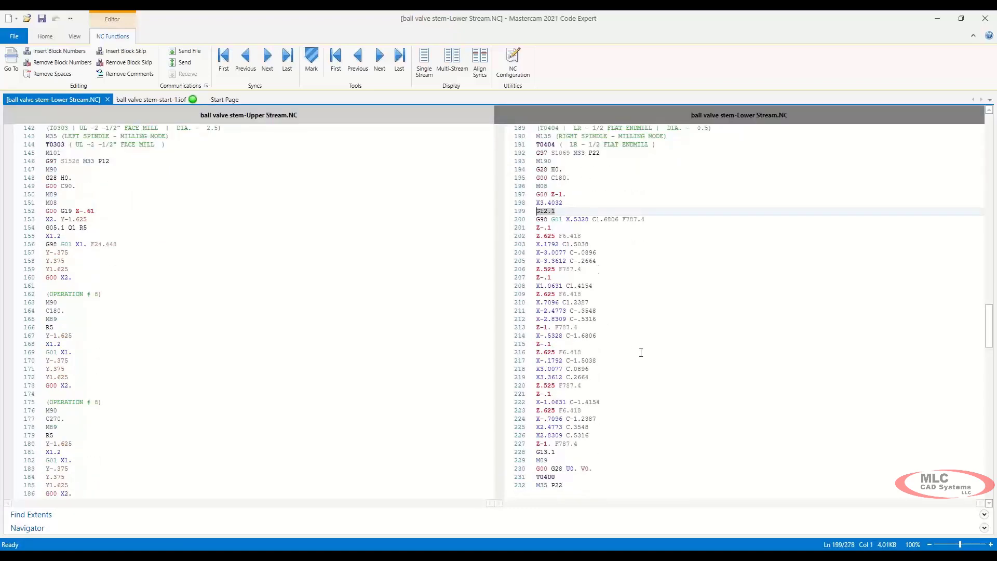
scroll(640, 352, down, 2)
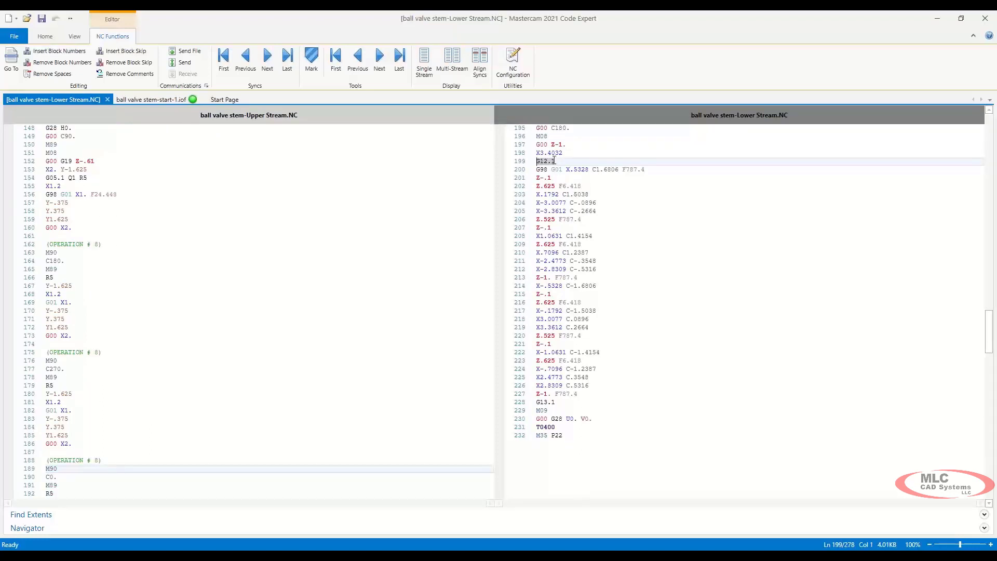
click(532, 402)
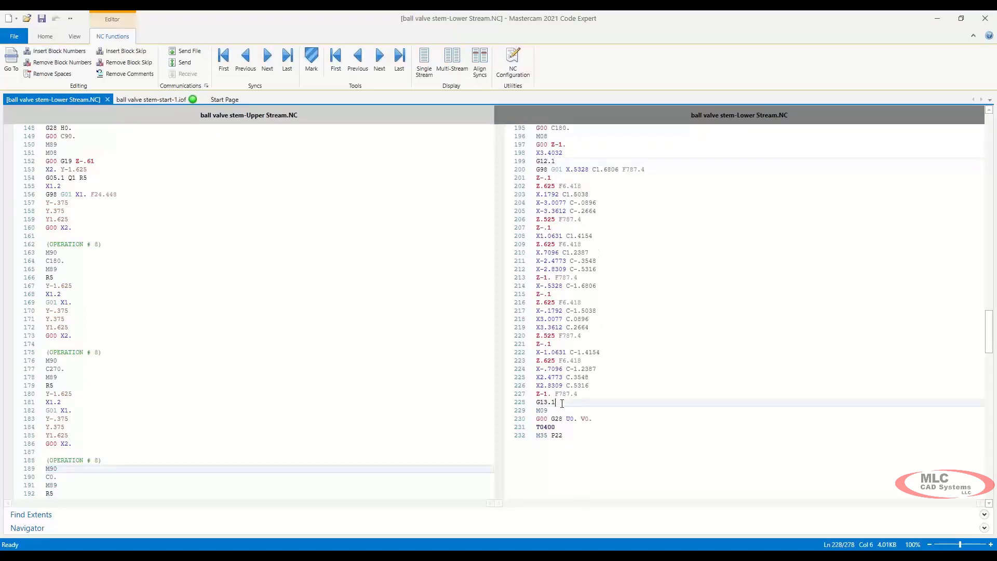
scroll(575, 406, down, 8)
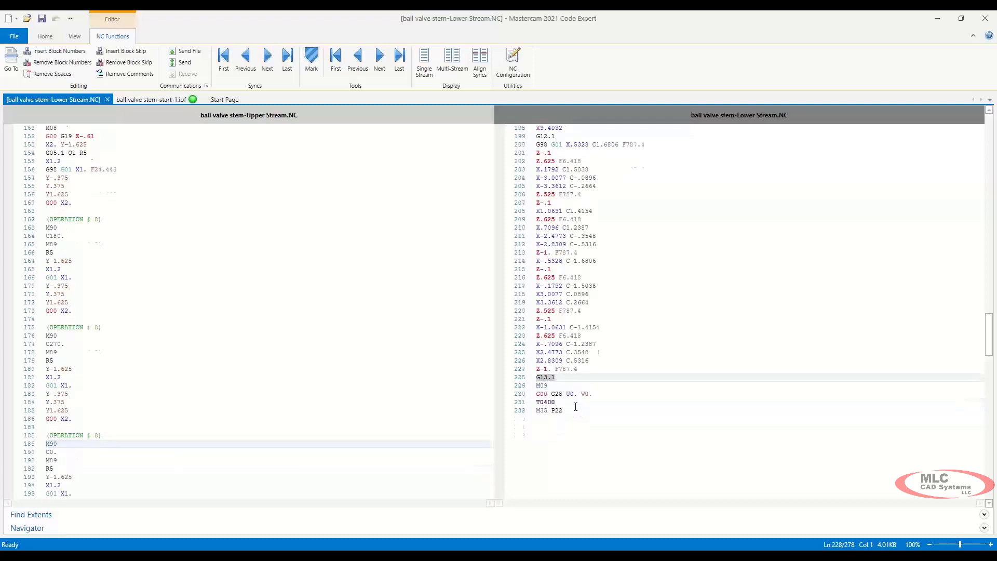
Review wait codes M912 to M914, the drilling operations and the turret park, pickoff and cutoff code through the program end
scroll(397, 385, down, 7)
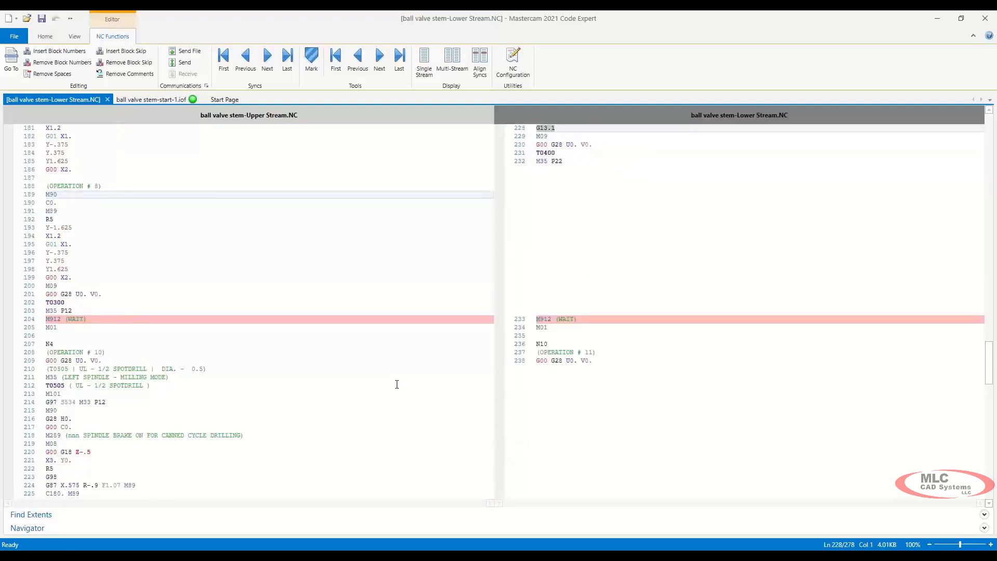
click(125, 311)
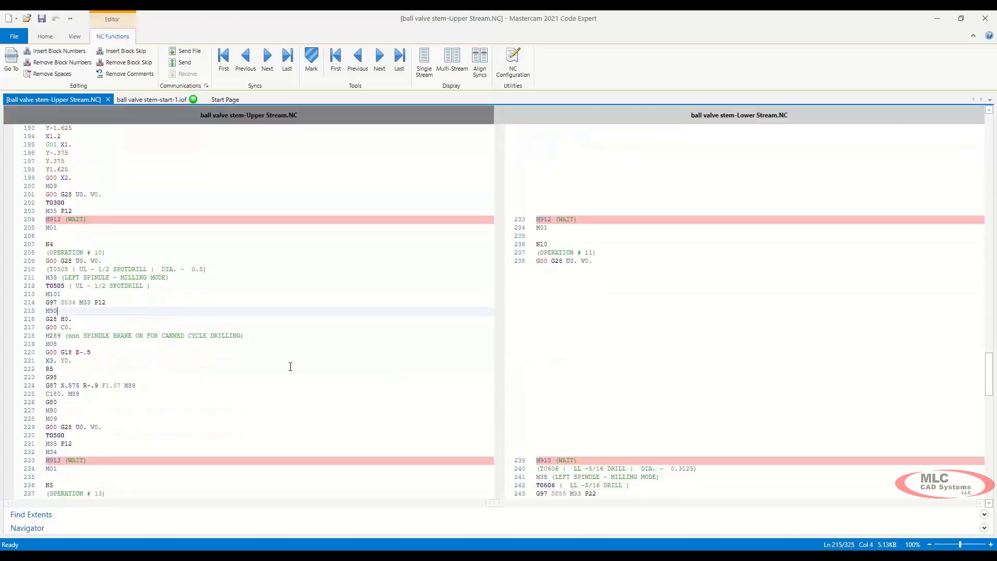
scroll(305, 370, down, 7)
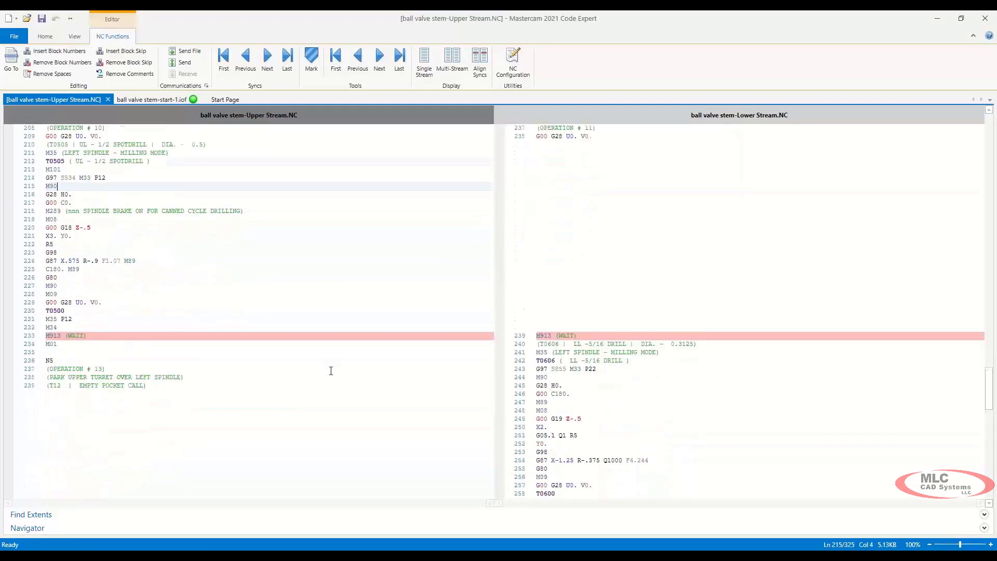
scroll(587, 359, down, 3)
click(589, 286)
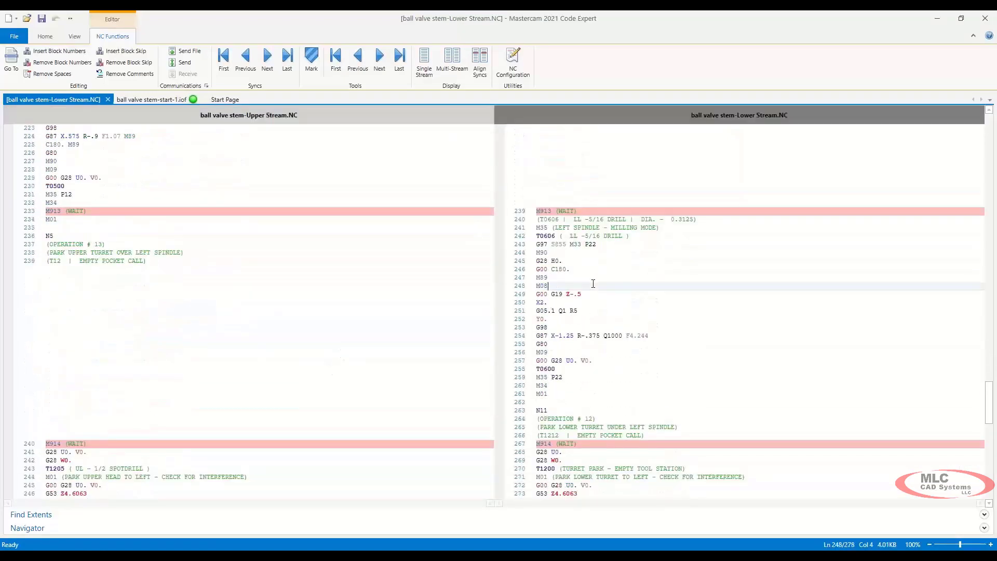
scroll(419, 382, down, 7)
scroll(381, 384, down, 1)
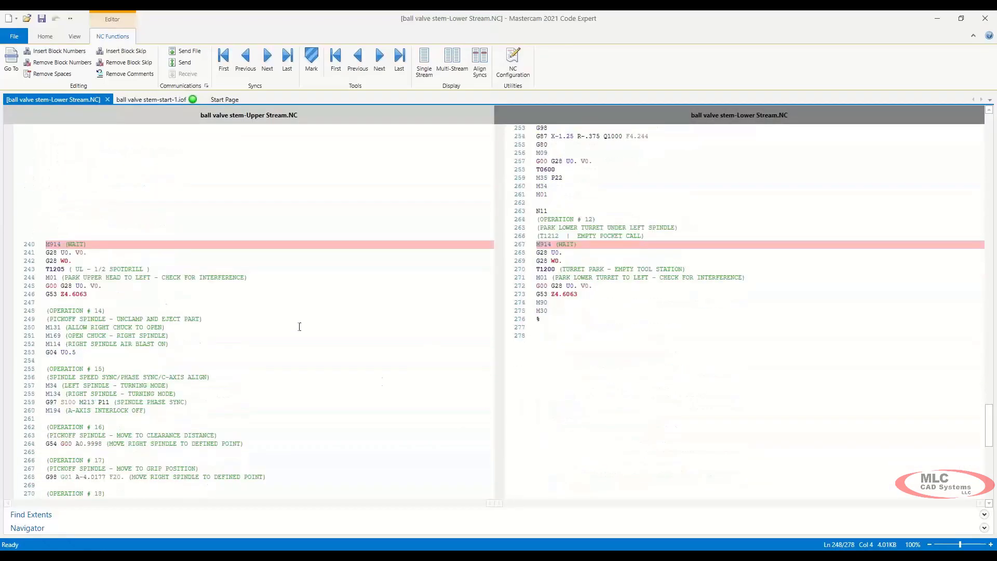
scroll(372, 344, down, 18)
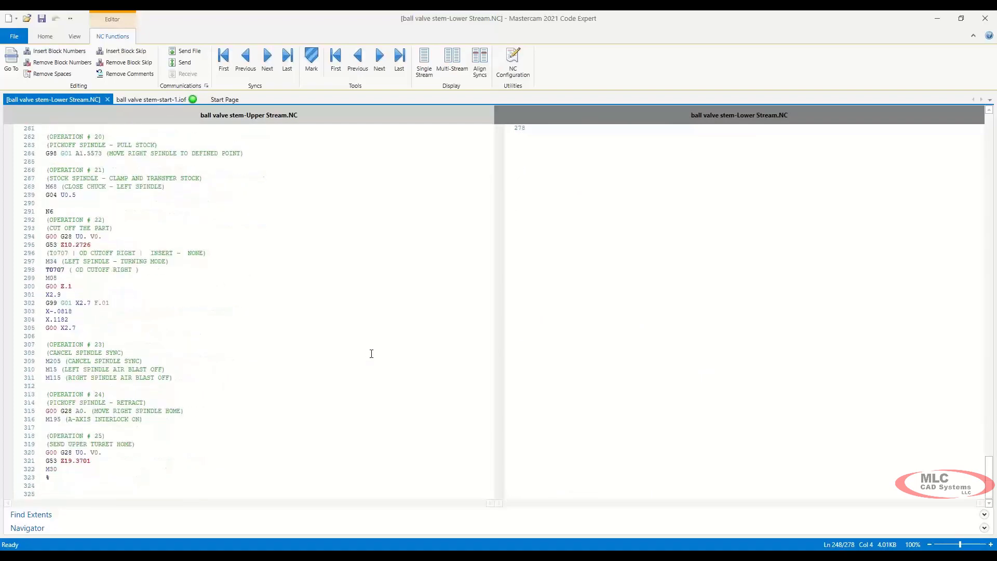
Close the posted NC code, return to Mastercam Mill-Turn and fit the geometry in the view
scroll(371, 353, up, 20)
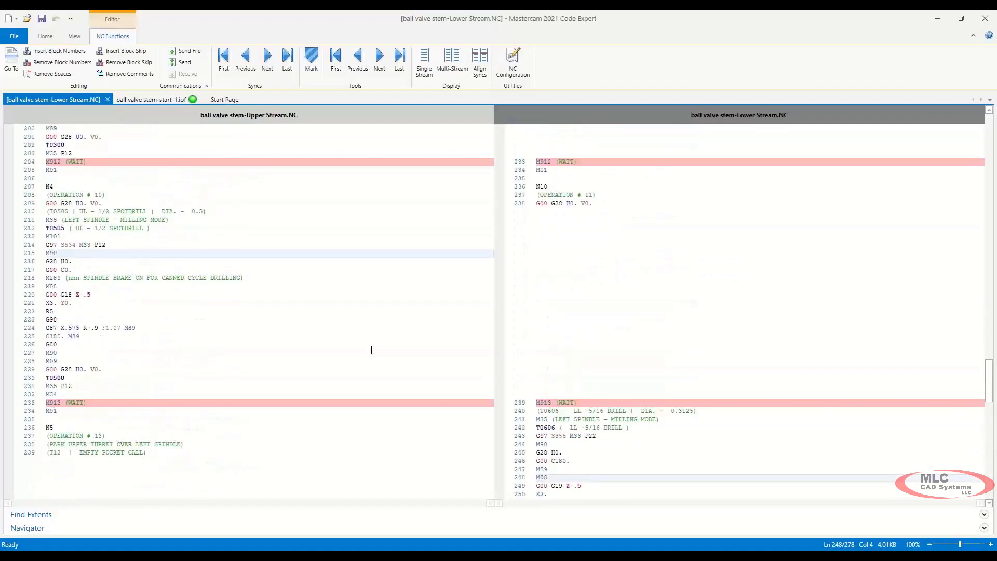
scroll(446, 216, up, 4)
scroll(859, 73, up, 2)
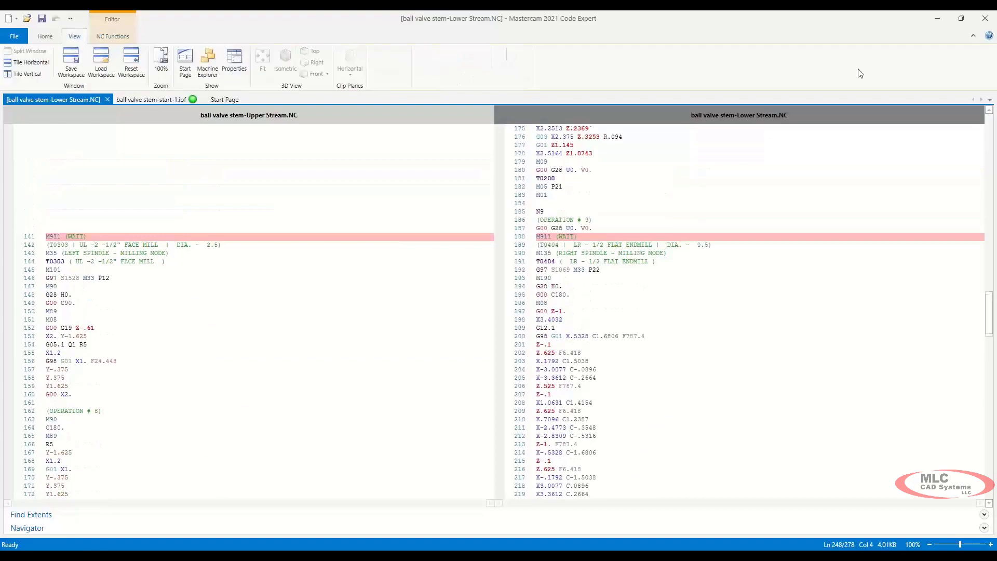
click(984, 20)
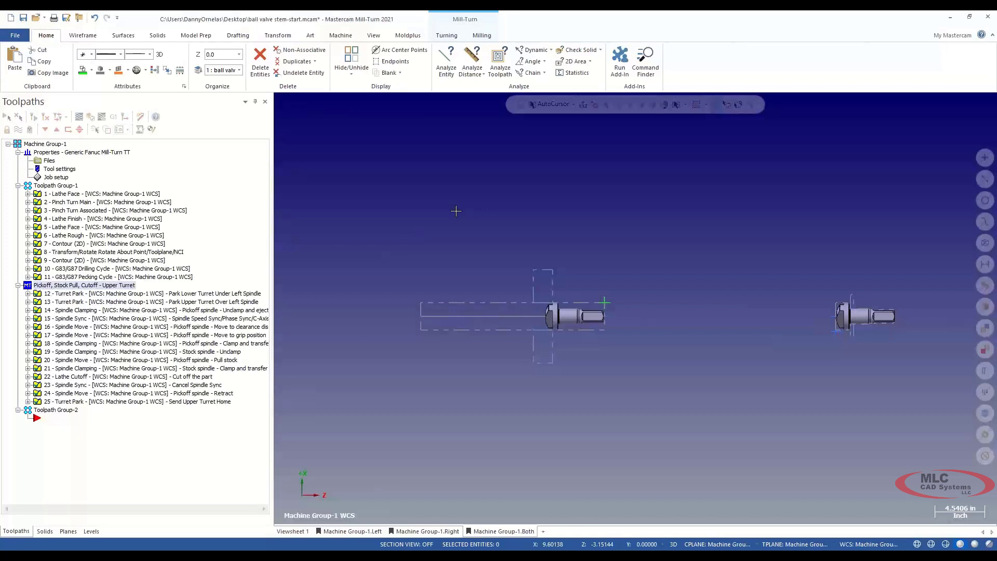
key(alt+F1)
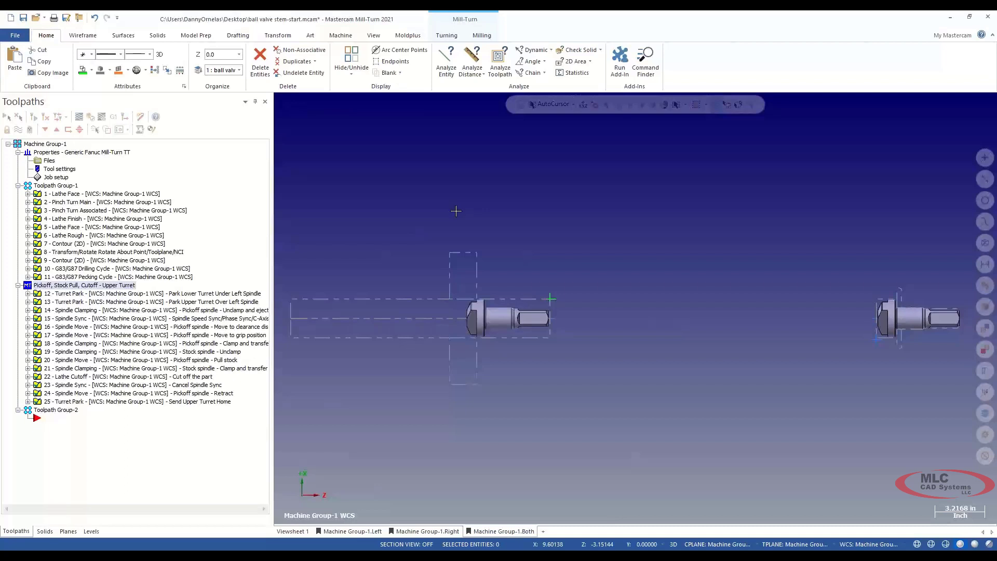
Make the 1.39" Collet the main level and hide the ball valve stem and its right spindle copy
click(91, 530)
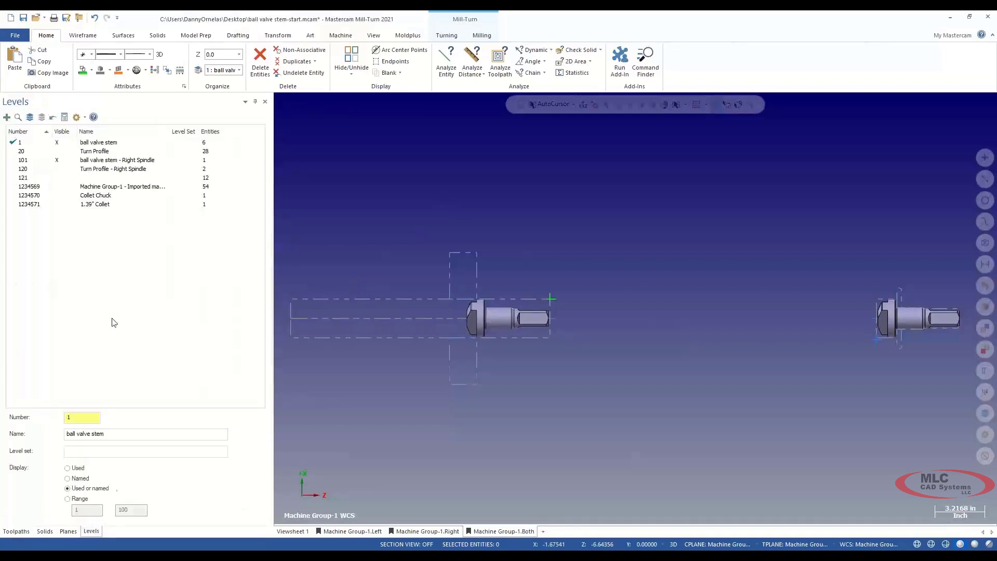
click(9, 206)
click(62, 160)
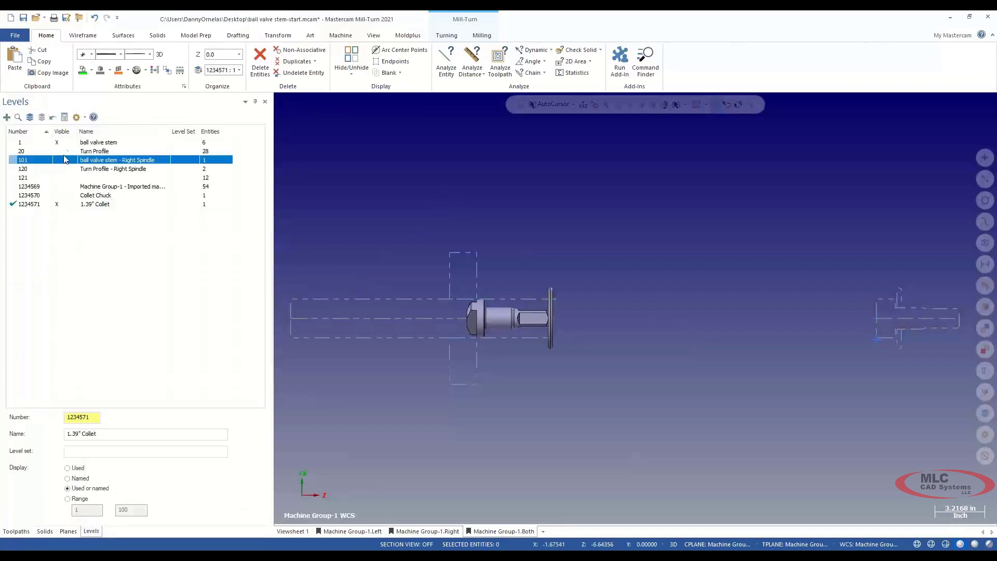
click(62, 145)
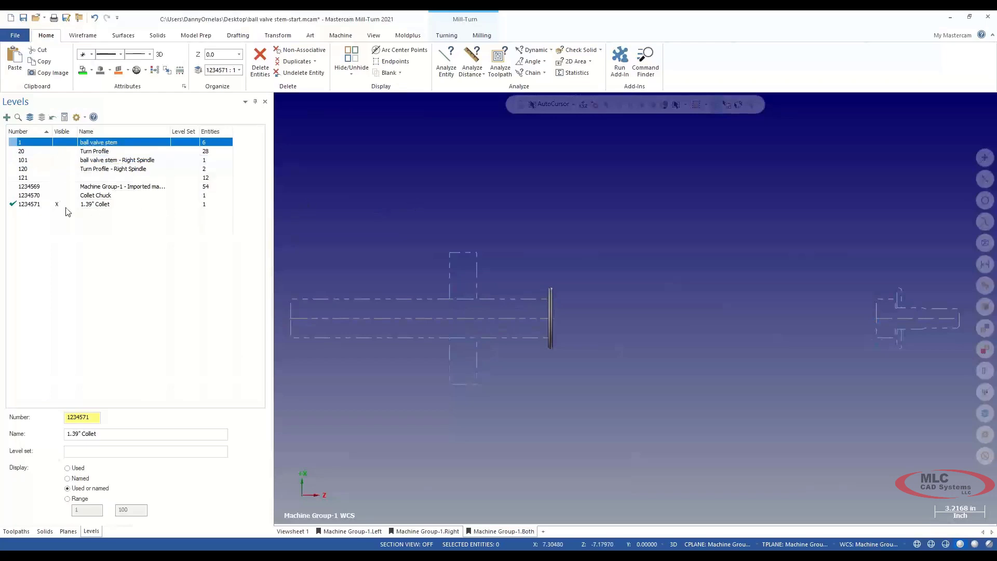
Show the imported machine geometry as the main level, hide the 1.39" Collet, and inspect the machine at an angle
click(44, 205)
click(63, 187)
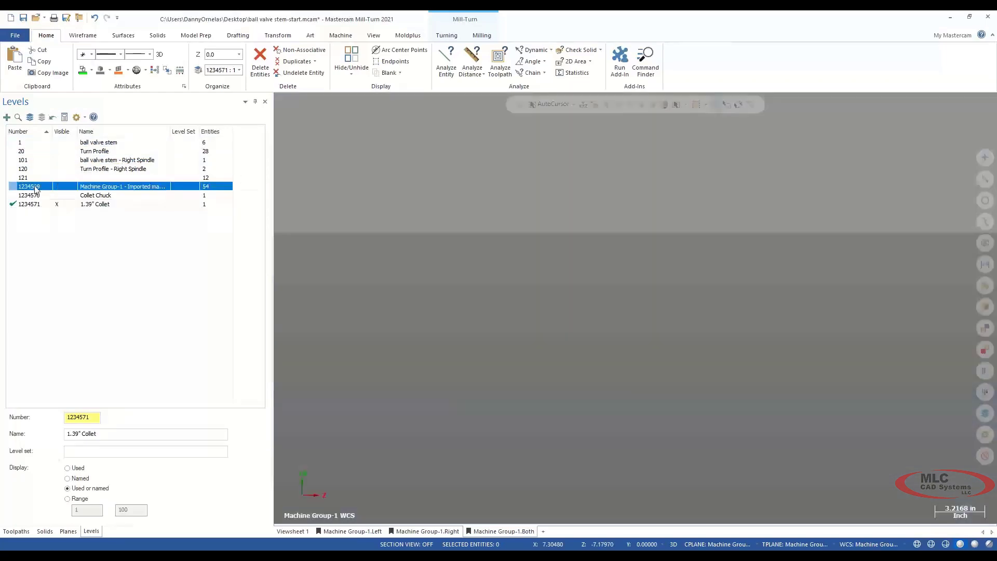
click(12, 187)
click(56, 204)
scroll(396, 286, down, 3)
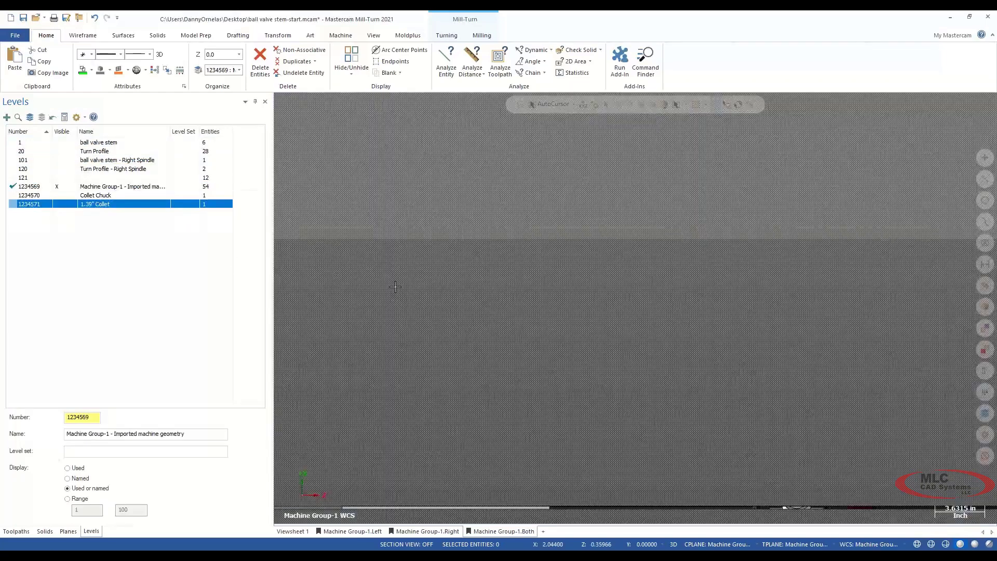
scroll(395, 286, down, 3)
middle_drag(396, 286, 460, 251)
scroll(475, 326, down, 3)
scroll(475, 330, up, 4)
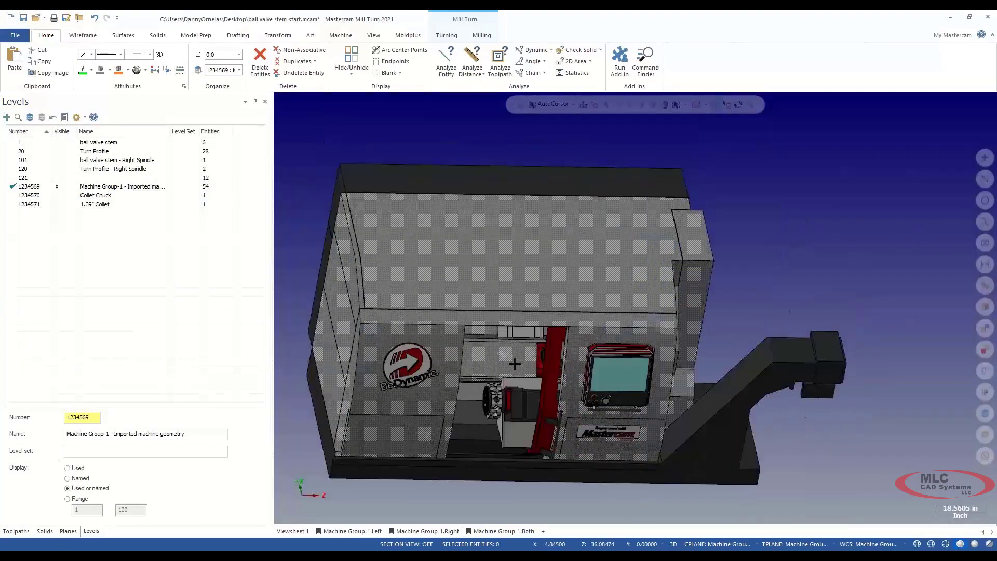
middle_drag(507, 339, 482, 315)
Make the ball valve stem the visible main level and hide the imported machine geometry
click(79, 188)
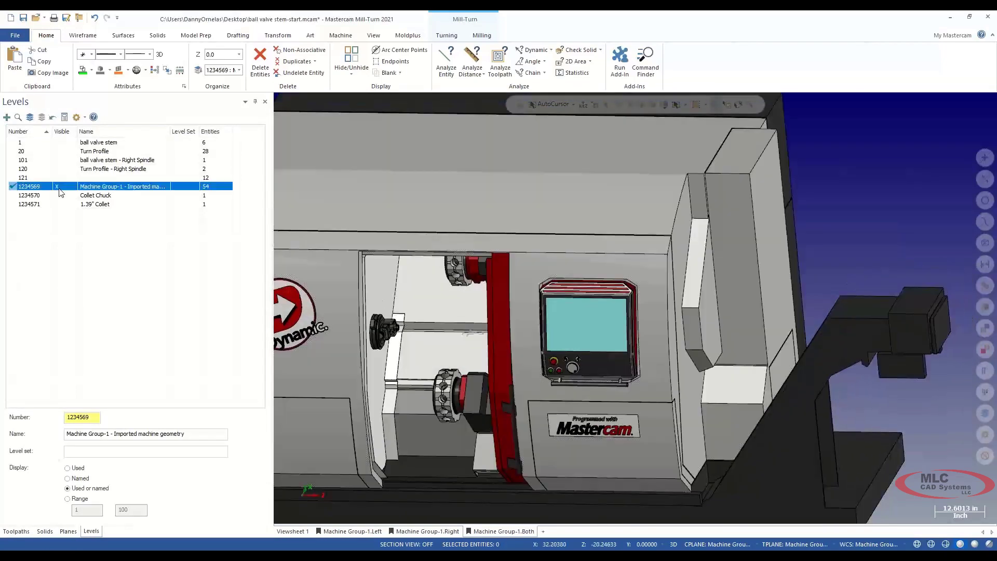
click(57, 142)
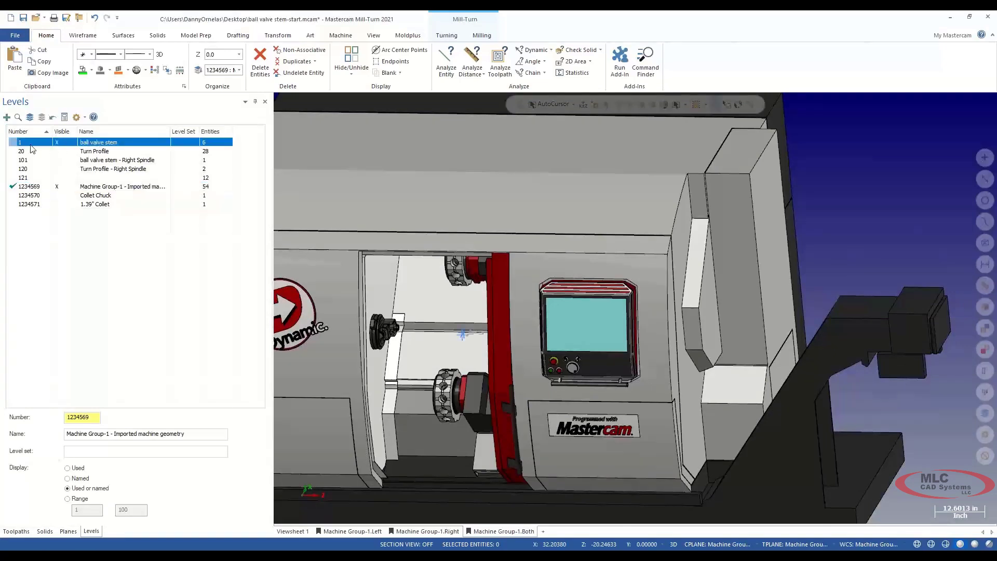
click(13, 144)
click(60, 188)
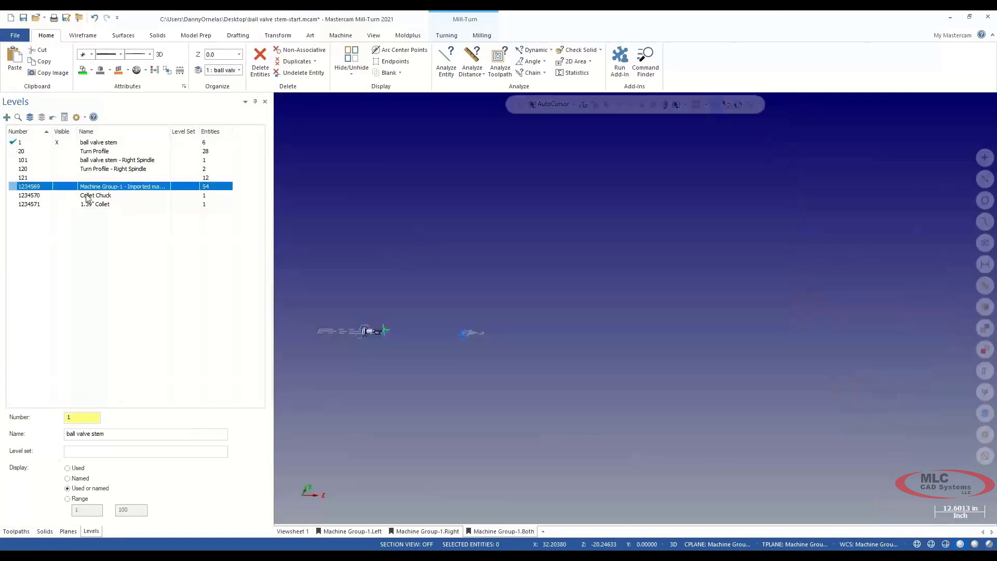
Toggle the imported machine geometry level and leave it shown together with the ball valve stem
click(58, 187)
scroll(467, 317, down, 3)
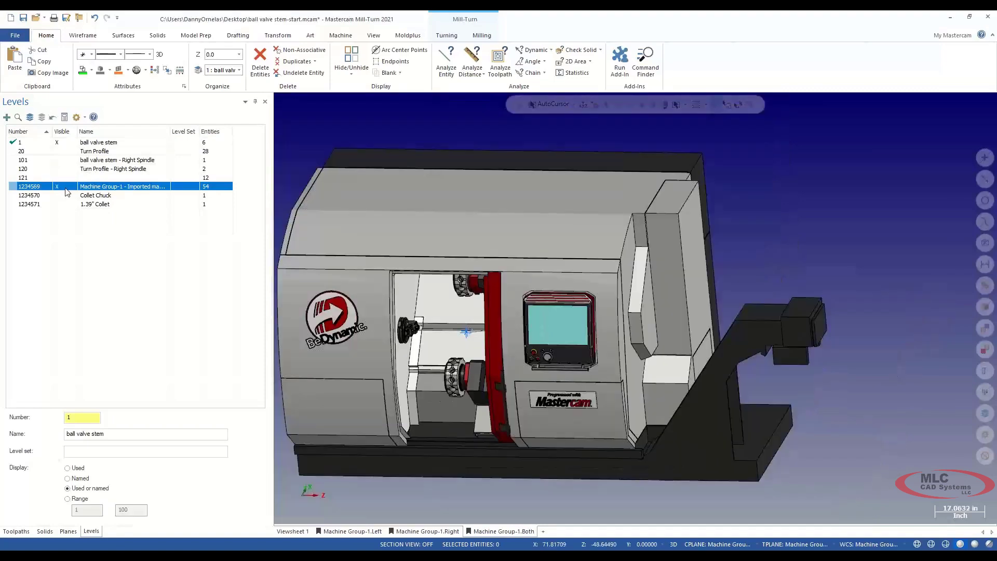
click(66, 189)
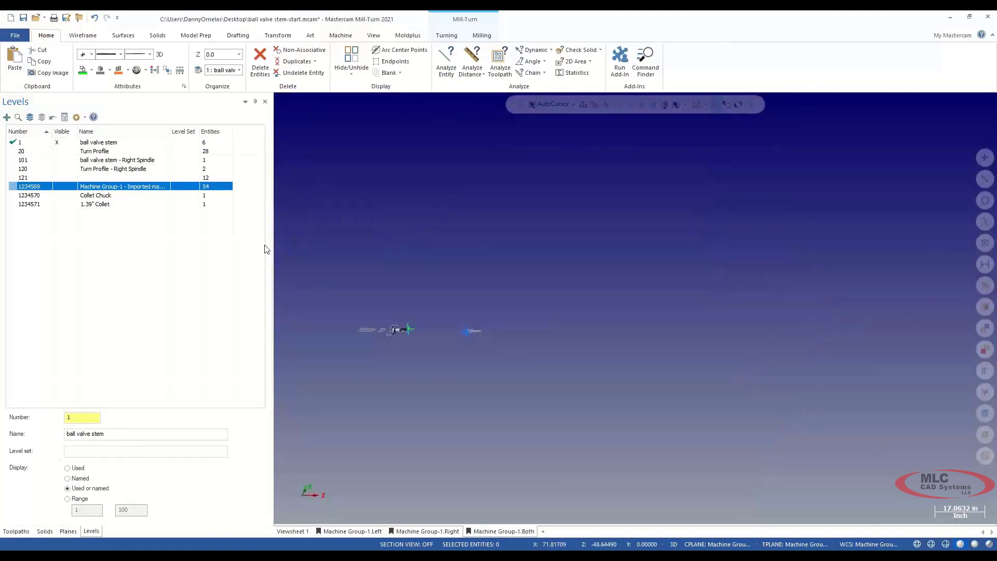
click(65, 189)
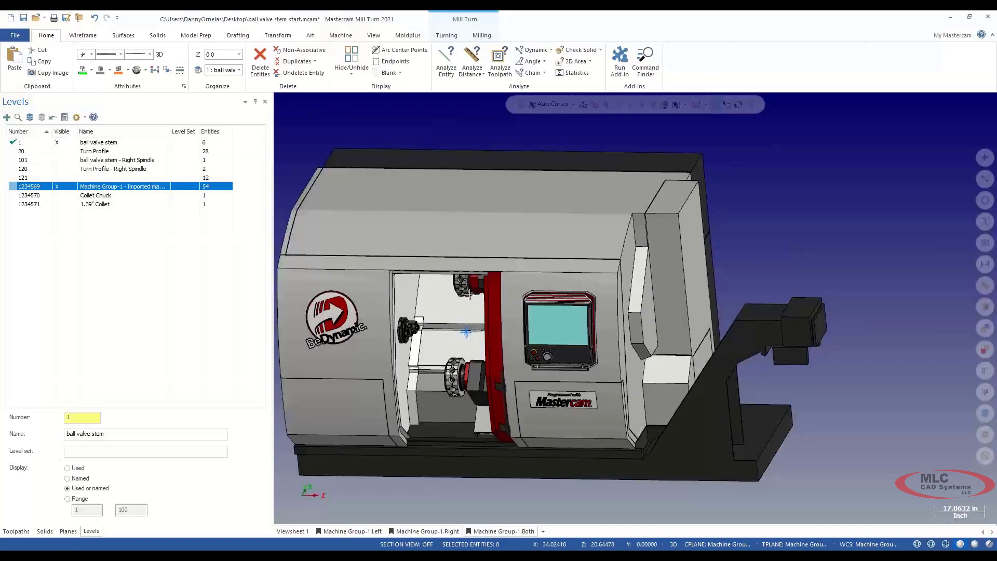
scroll(476, 296, down, 1)
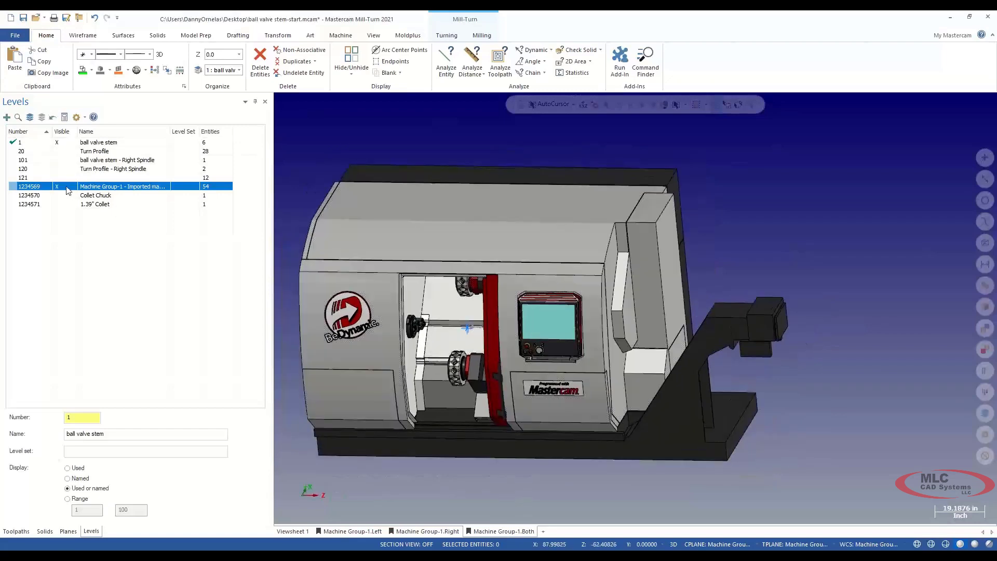
Hide the imported machine geometry level and set the ball valve stem view to Top (WCS)
click(66, 187)
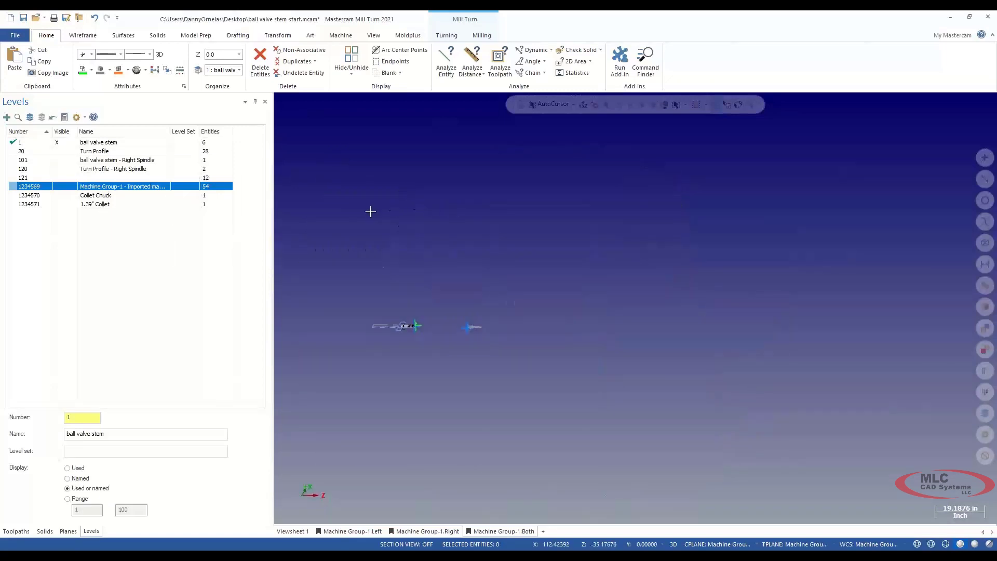
right_click(411, 283)
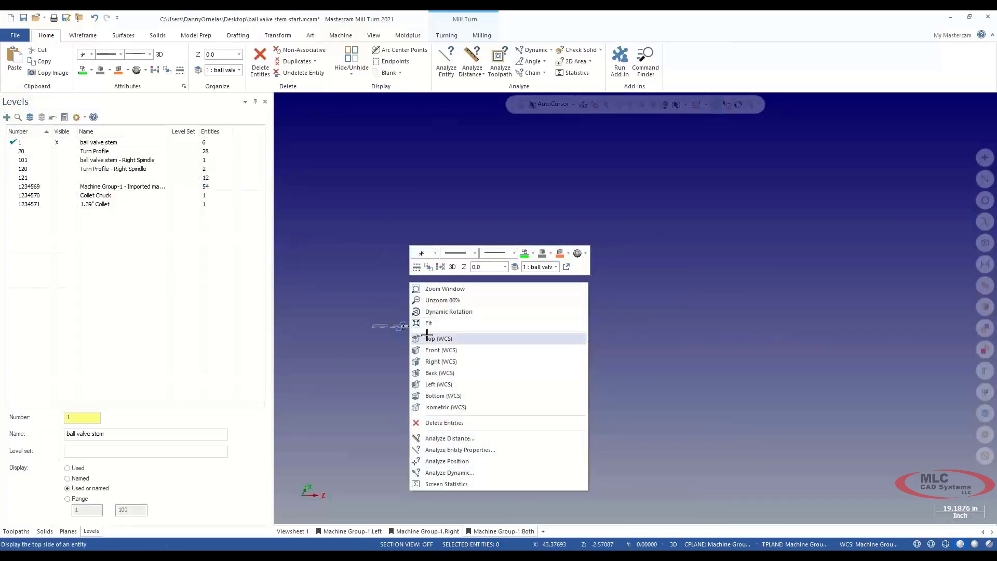
click(418, 306)
Review the machine group's file properties for the Generic Fanuc Mill-Turn TT and close them without changes
click(21, 529)
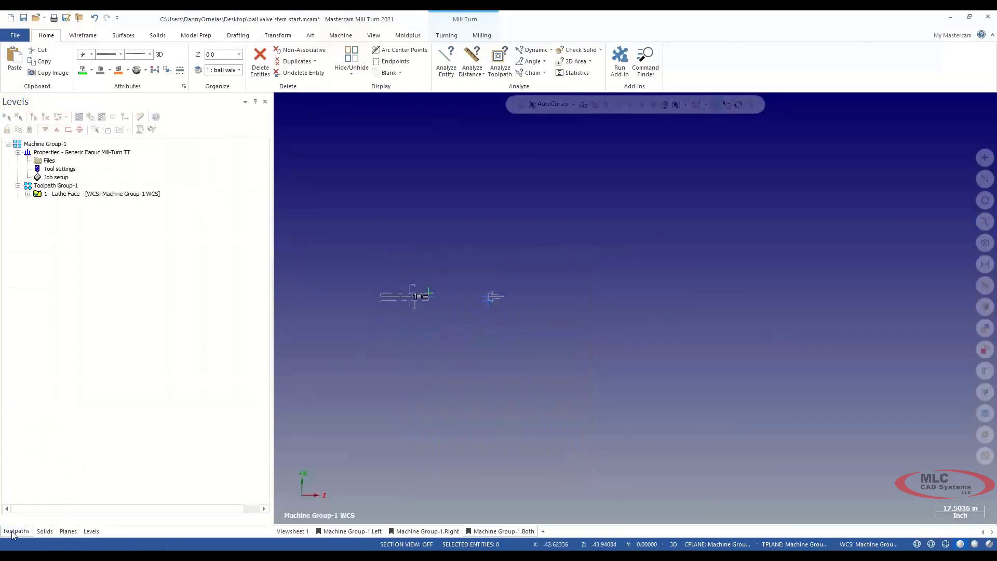
click(48, 161)
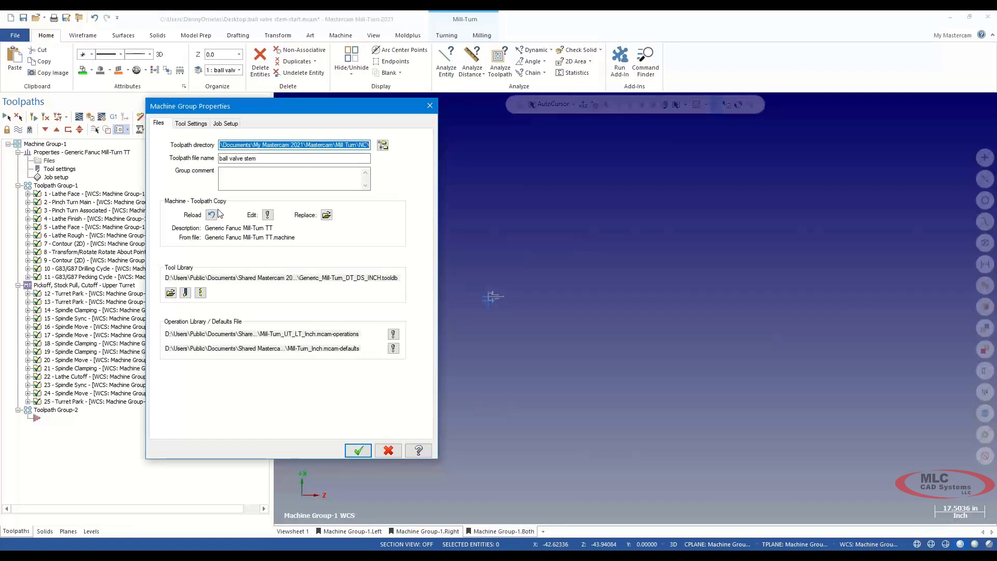
click(388, 451)
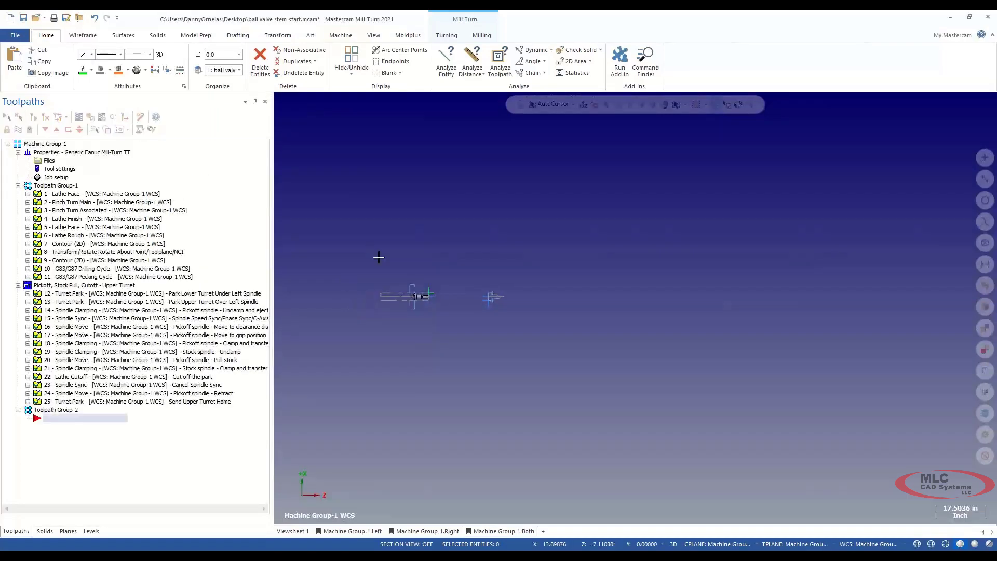
Save the ball valve stem file and open the recent file CAMSkills Single Stream-FINISH.mcam
scroll(379, 257, up, 7)
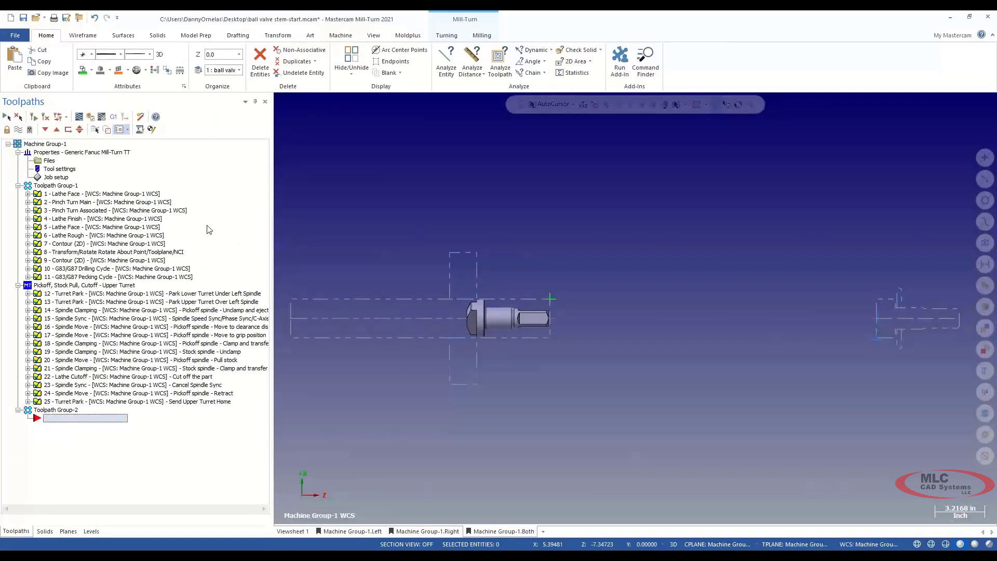
click(24, 19)
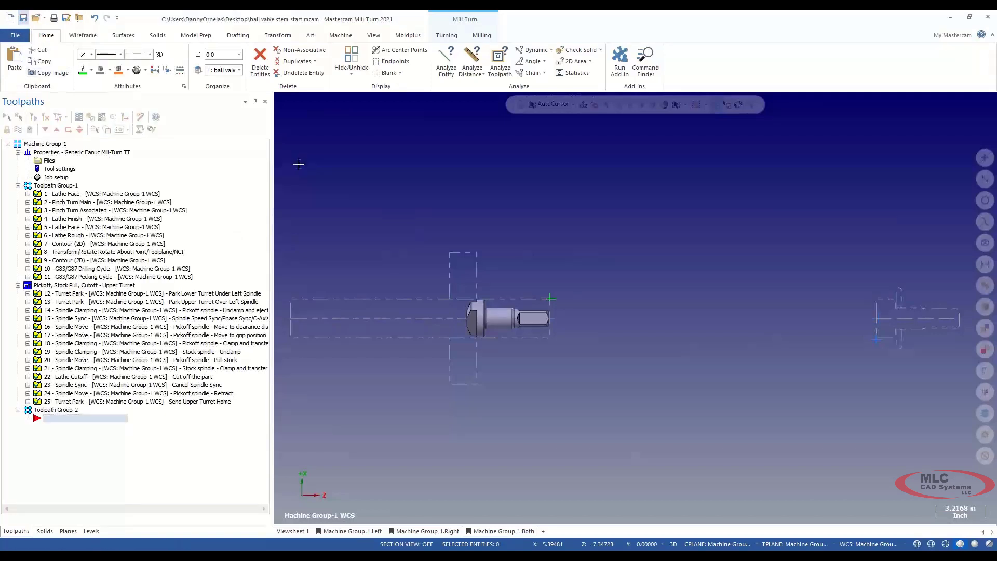
click(44, 19)
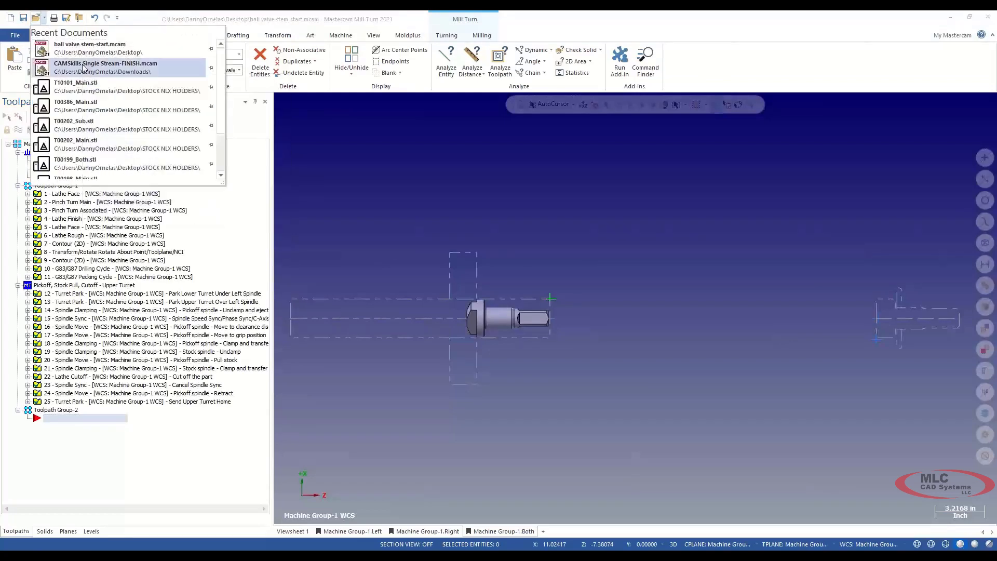
click(83, 67)
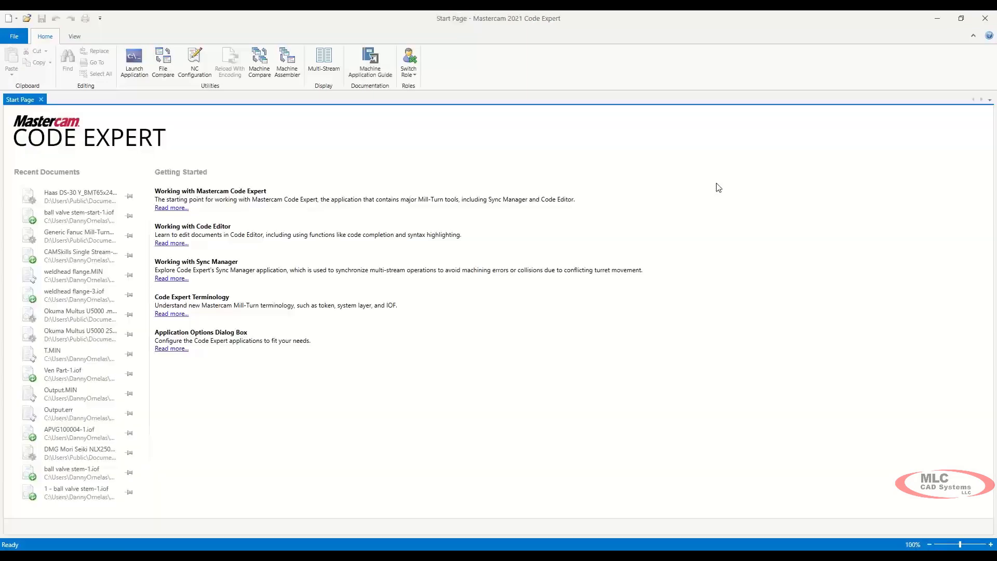
click(939, 19)
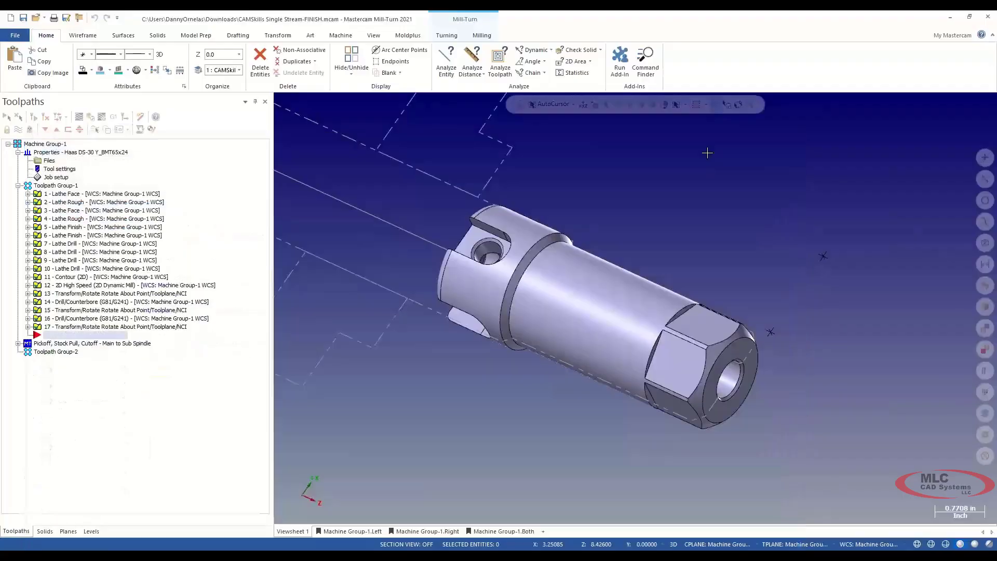
Bring both spindle parts into view and expand the Pickoff, Stock Pull, Cutoff - Main to Sub Spindle operations
scroll(386, 329, down, 5)
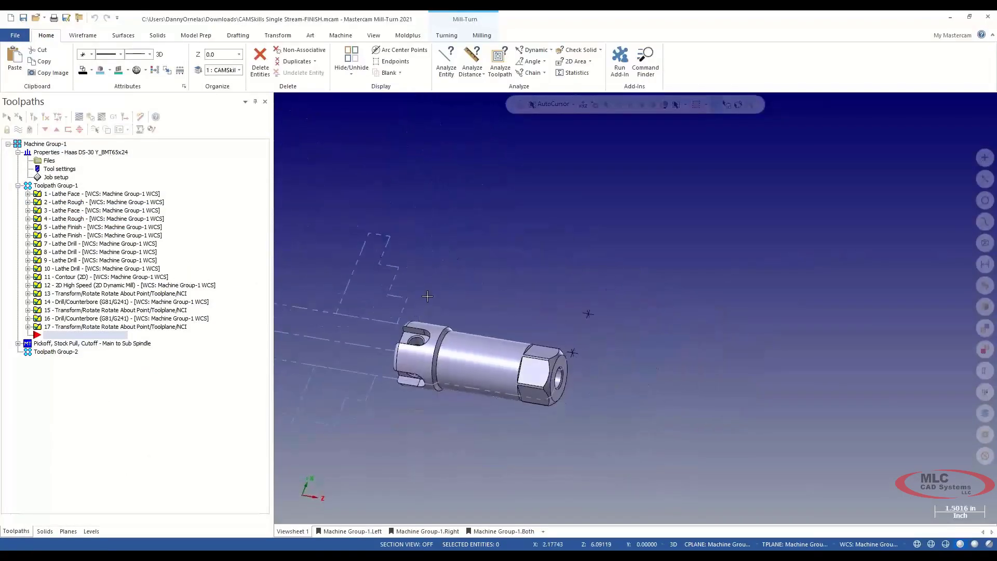
scroll(431, 304, down, 10)
scroll(452, 330, down, 3)
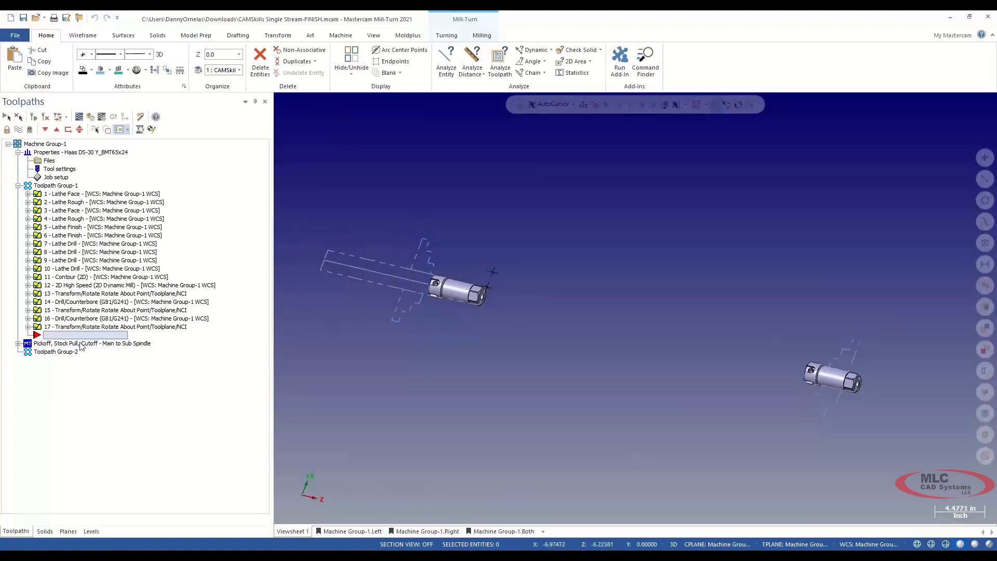
click(18, 343)
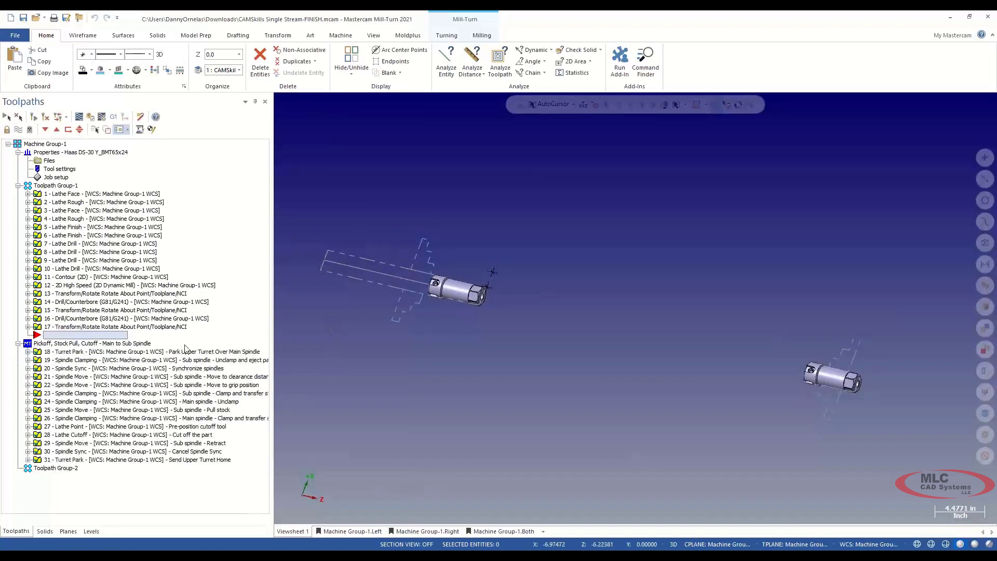
Send the job to Code Expert's Sync Manager and examine the upper turret's operation list, including the first face and rough operations
click(114, 118)
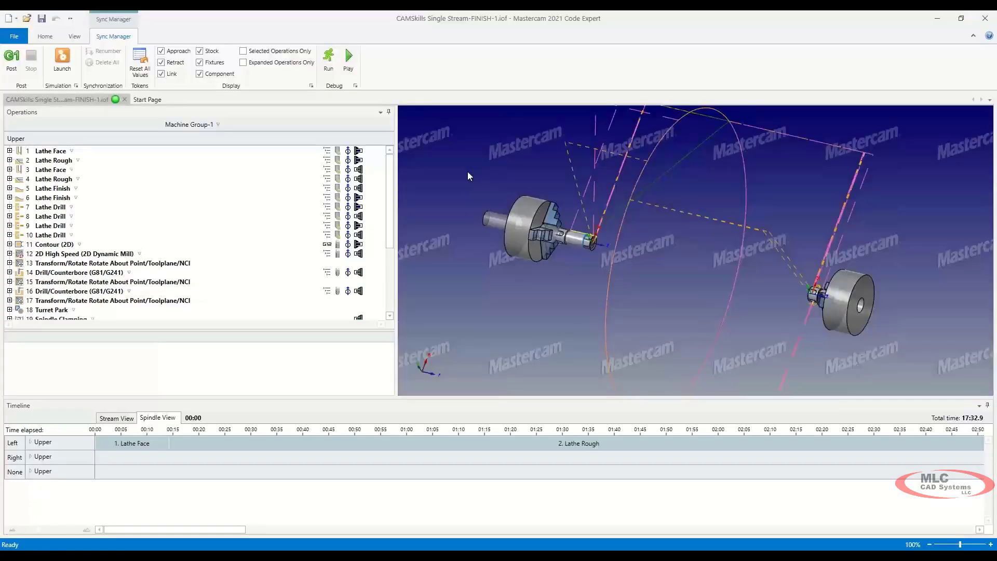
click(9, 151)
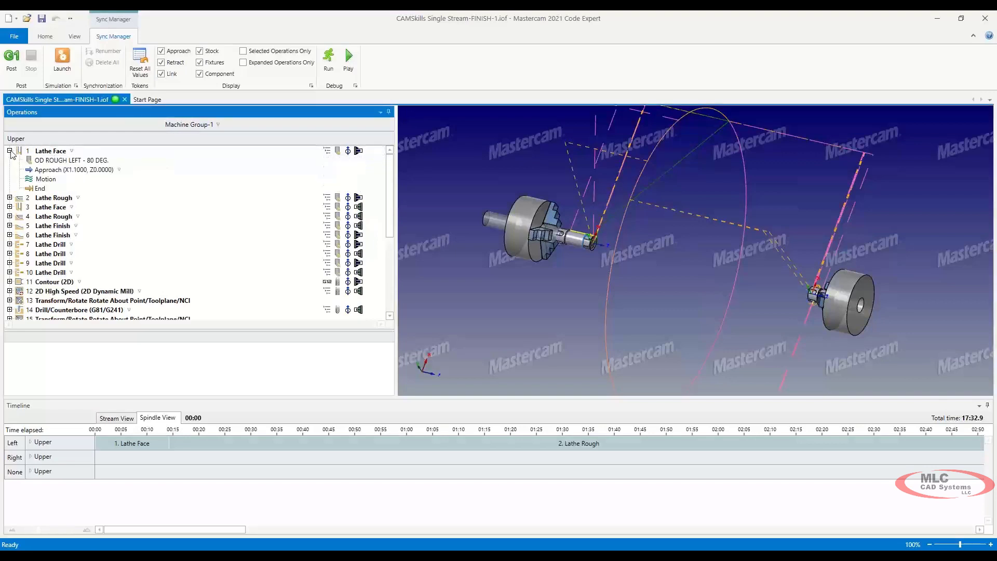
click(9, 151)
click(10, 161)
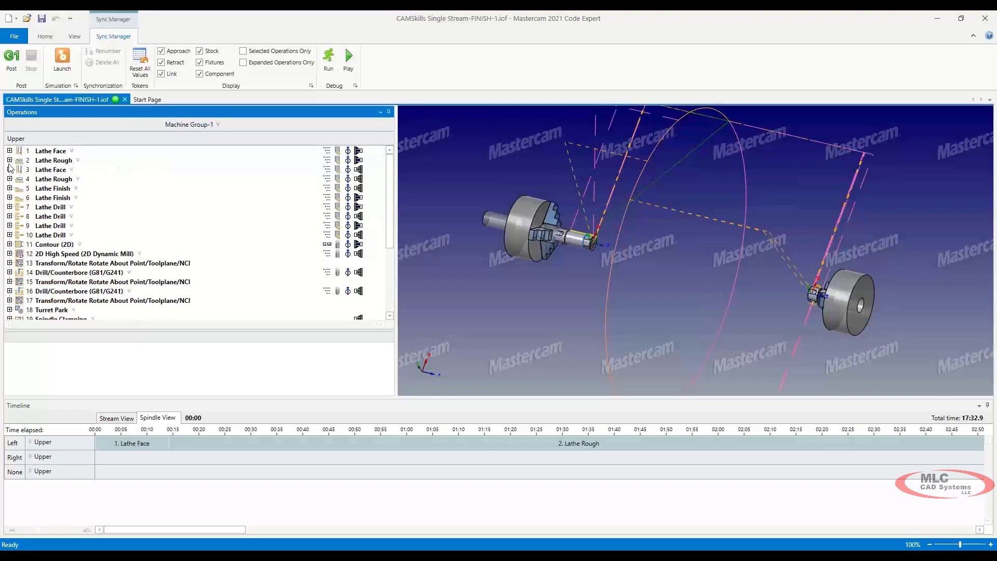
click(11, 178)
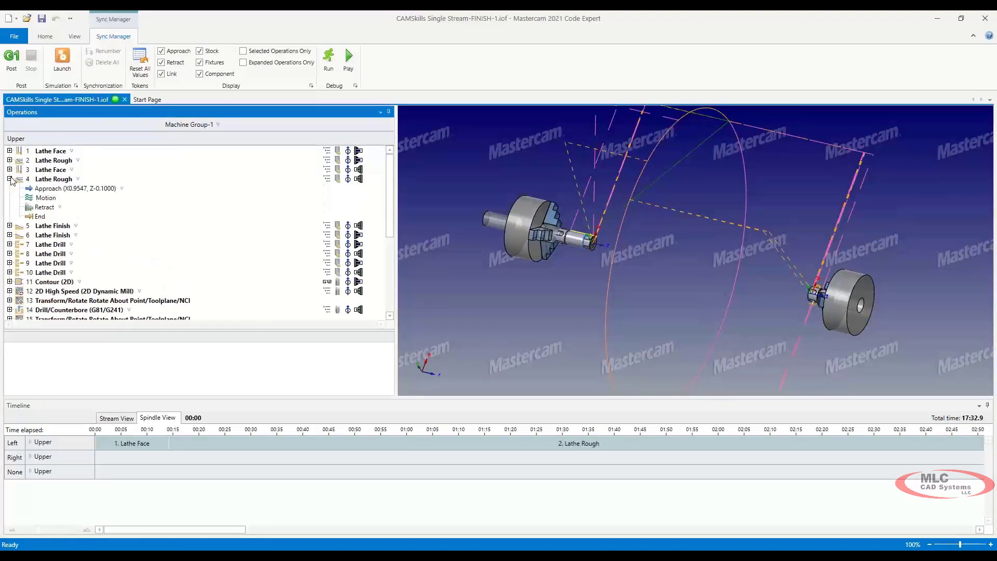
click(11, 178)
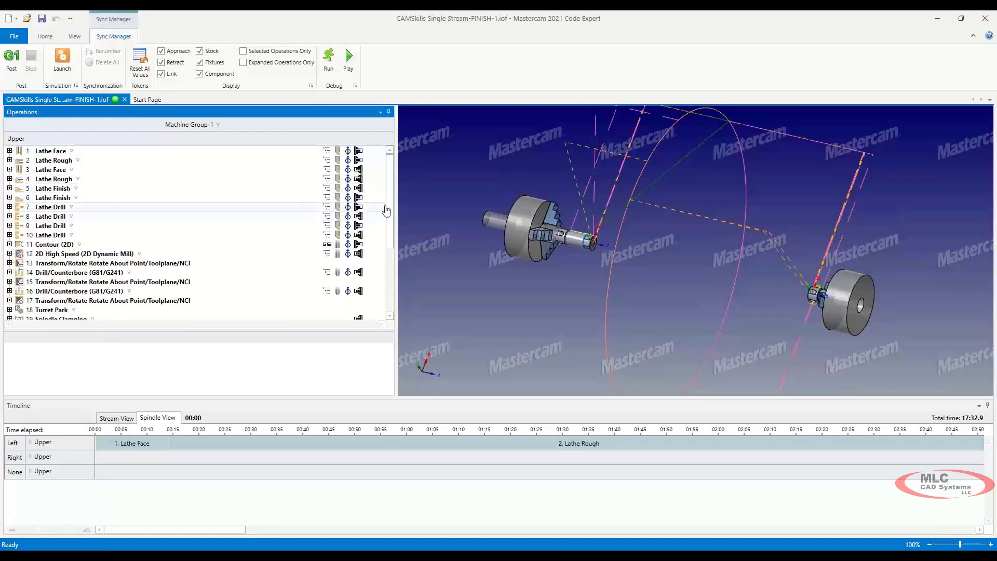
scroll(390, 212, down, 4)
scroll(391, 212, up, 4)
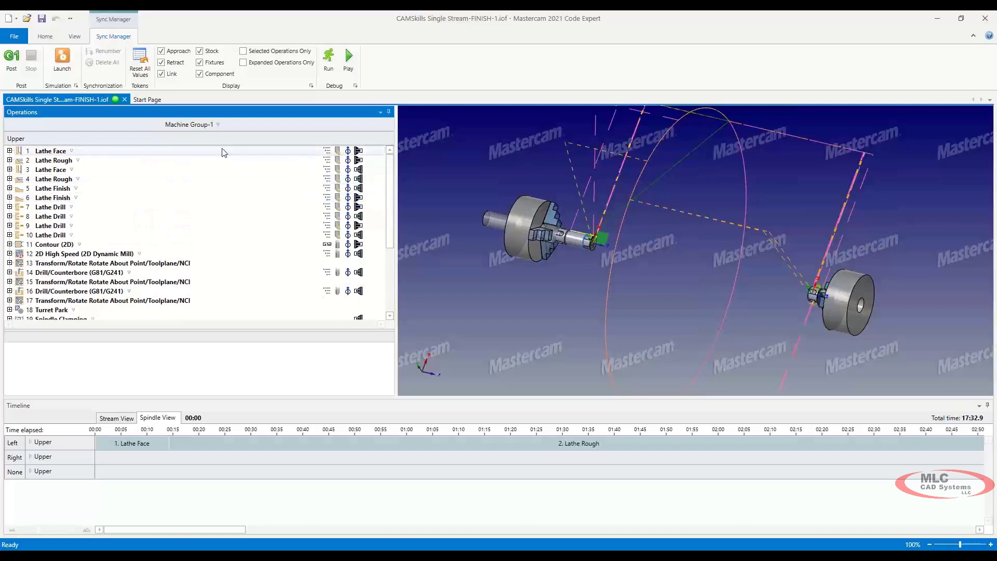
Launch the machine simulation and inspect the turret's numbered face and mounted tools up close from several angles
click(66, 66)
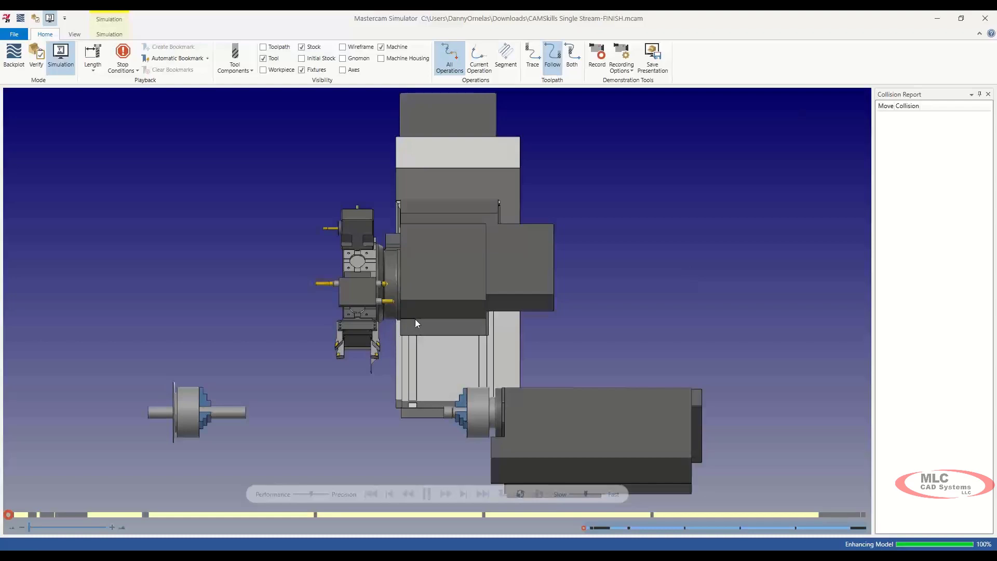
middle_drag(307, 316, 434, 298)
scroll(431, 311, up, 3)
scroll(372, 299, up, 3)
scroll(434, 298, up, 2)
scroll(434, 298, down, 4)
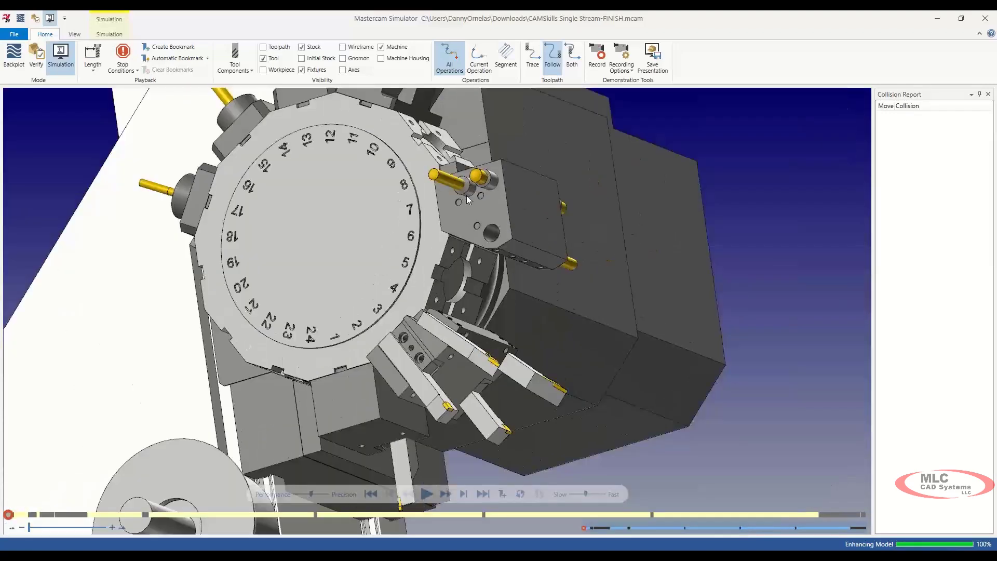
middle_drag(490, 211, 395, 224)
middle_drag(542, 231, 475, 397)
Play the simulation of all operations with the turret and both spindles in view
scroll(498, 412, down, 3)
scroll(502, 419, up, 3)
scroll(691, 347, down, 6)
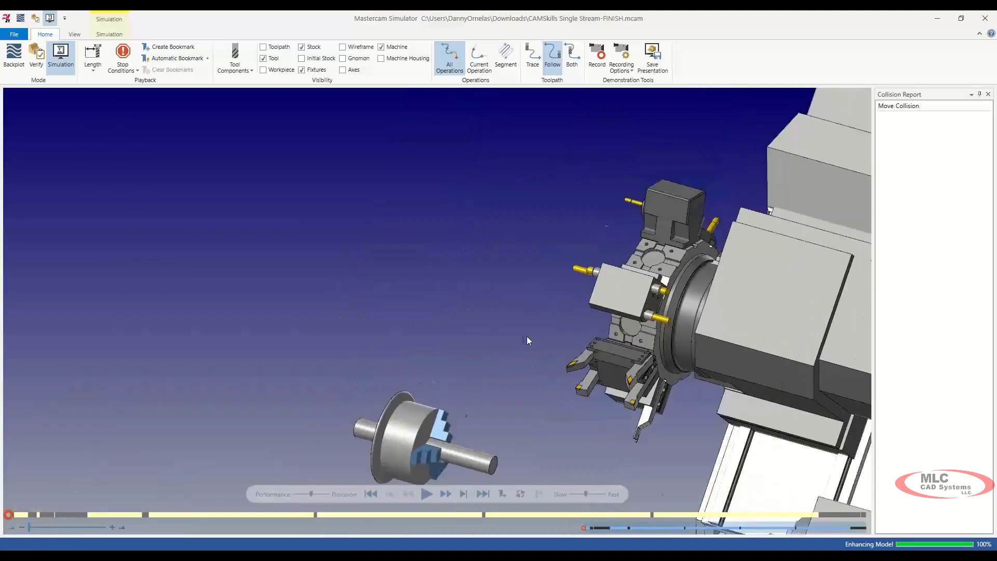
scroll(385, 364, down, 5)
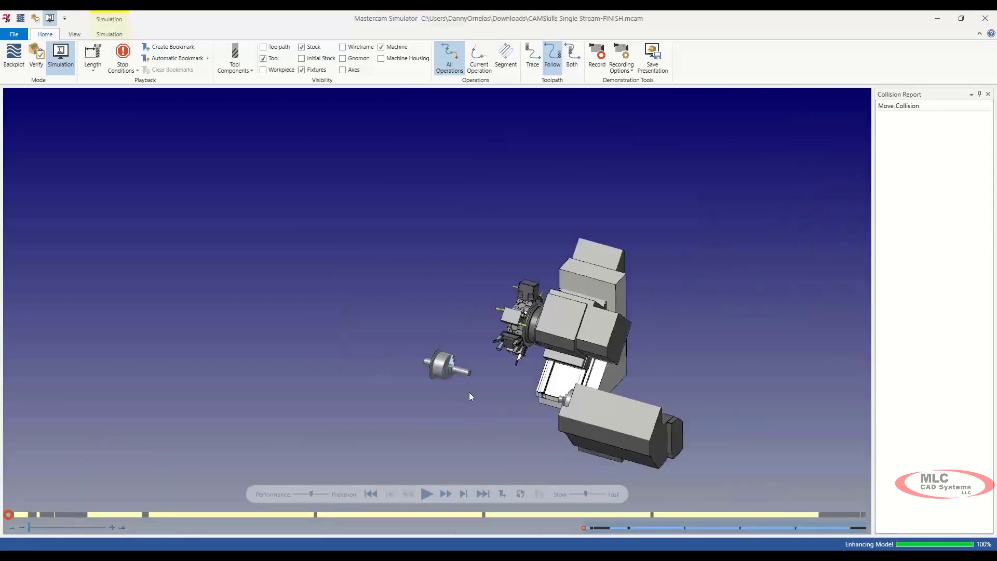
scroll(513, 384, up, 6)
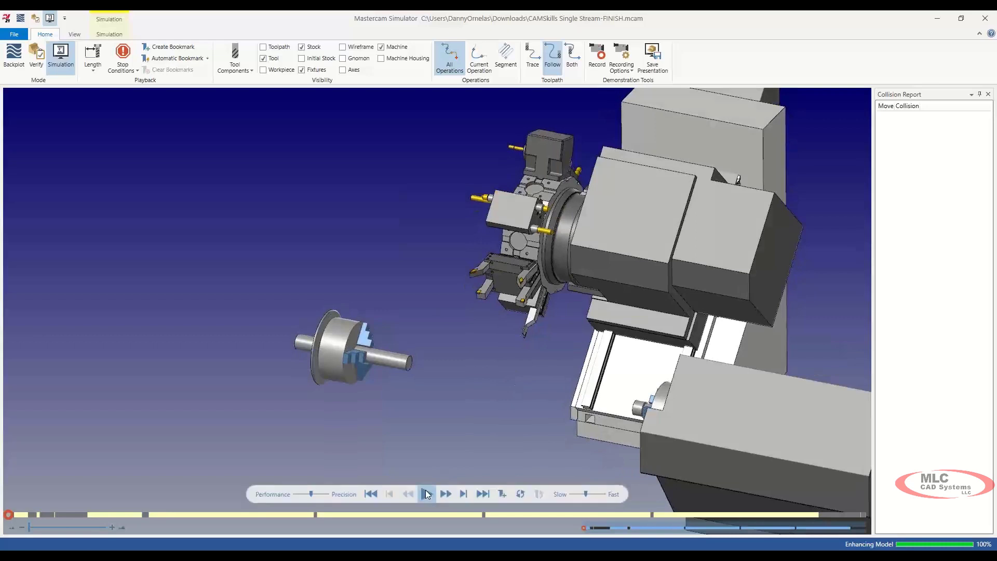
click(426, 492)
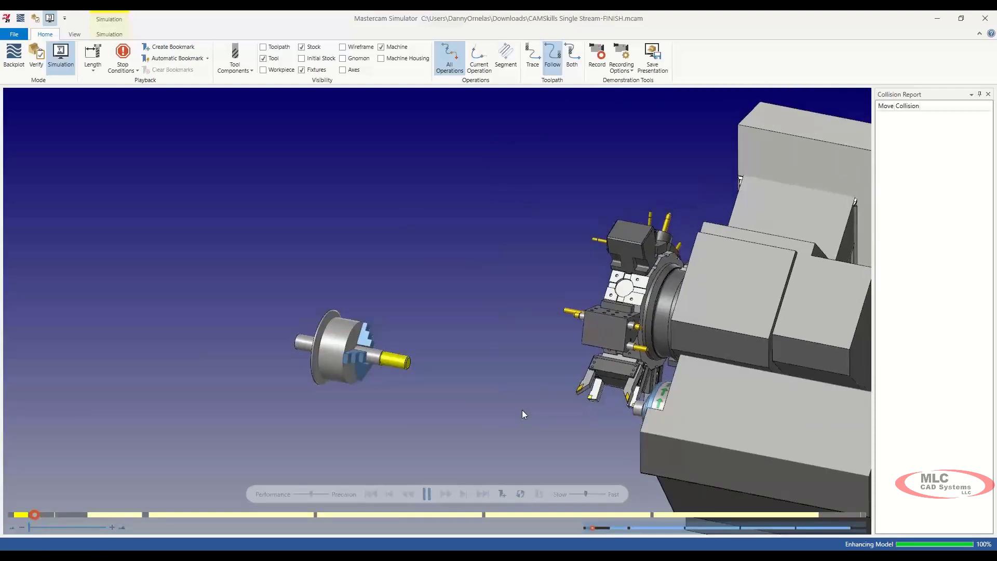
scroll(618, 434, up, 2)
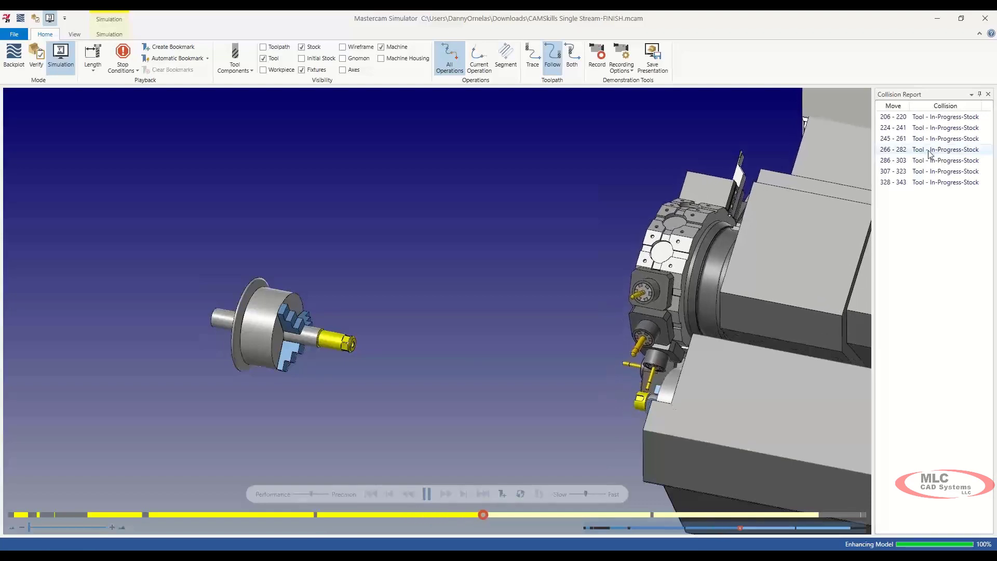
scroll(442, 374, down, 3)
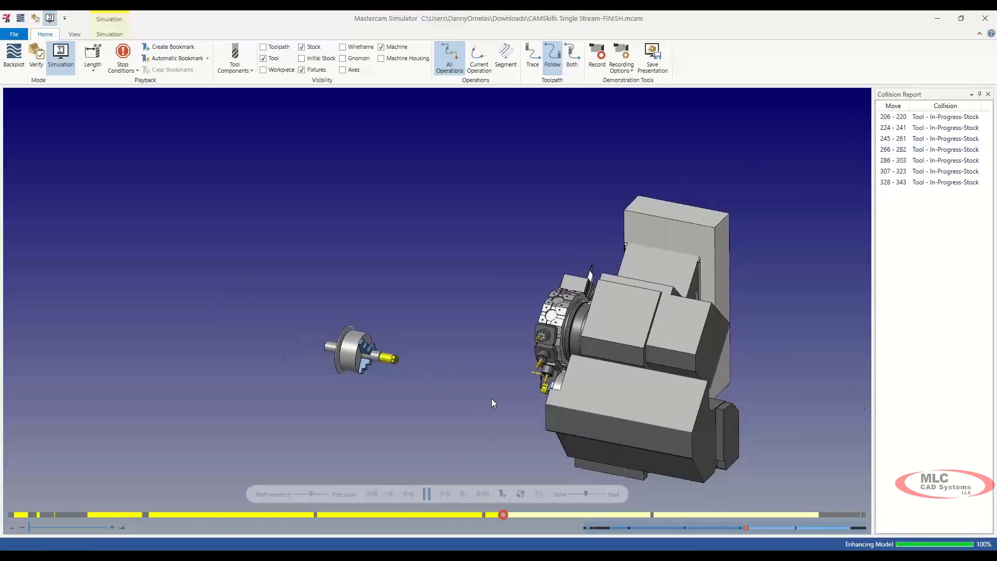
Follow the simulated slot milling on the sub spindle part up close and from the whole machine's view
scroll(514, 399, up, 3)
scroll(545, 407, up, 2)
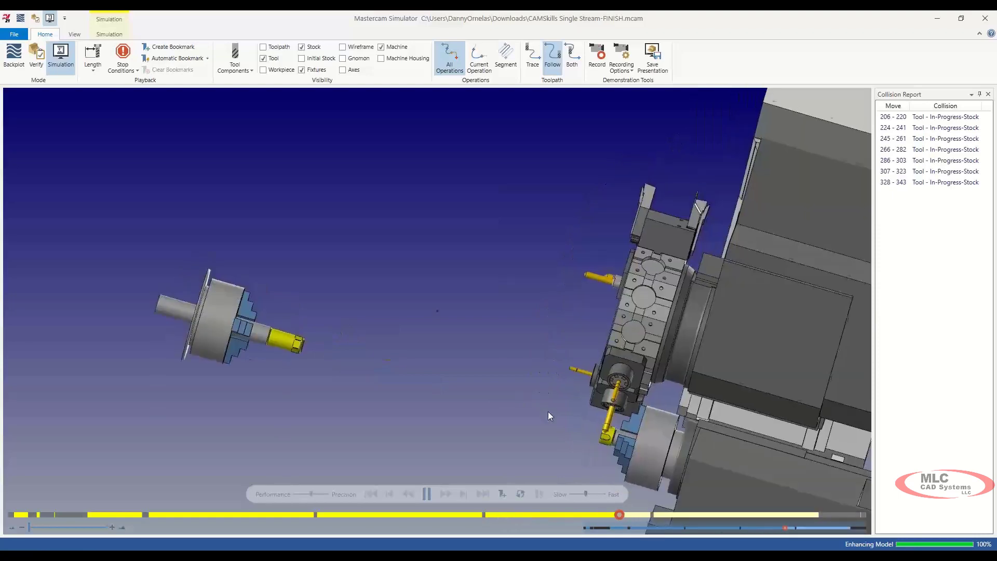
scroll(592, 415, up, 5)
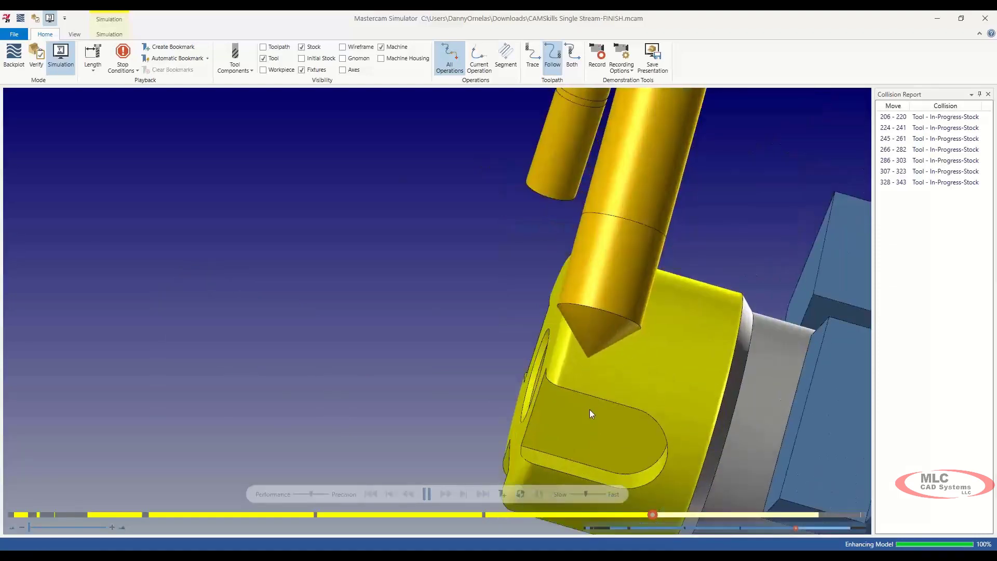
scroll(589, 406, down, 3)
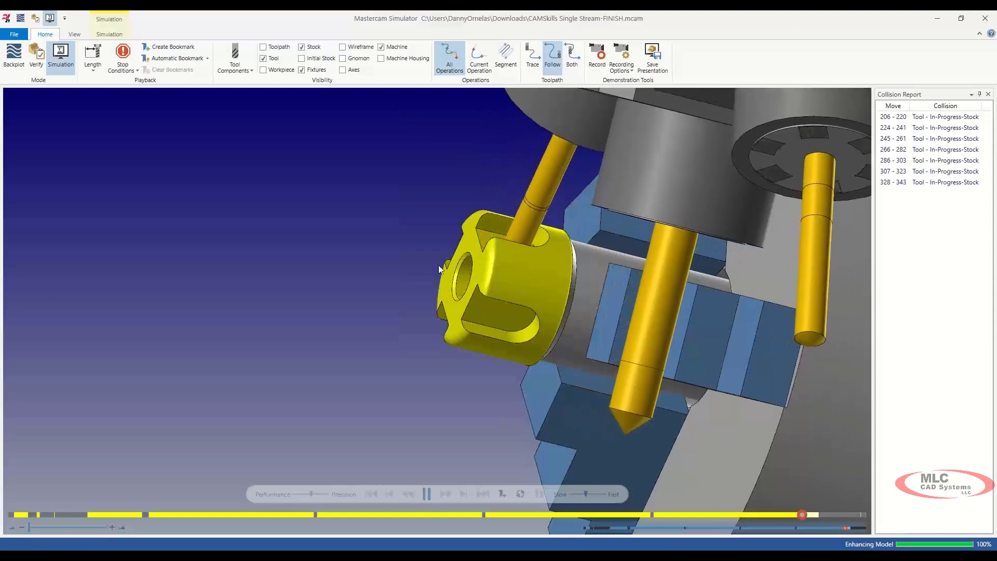
scroll(439, 265, down, 5)
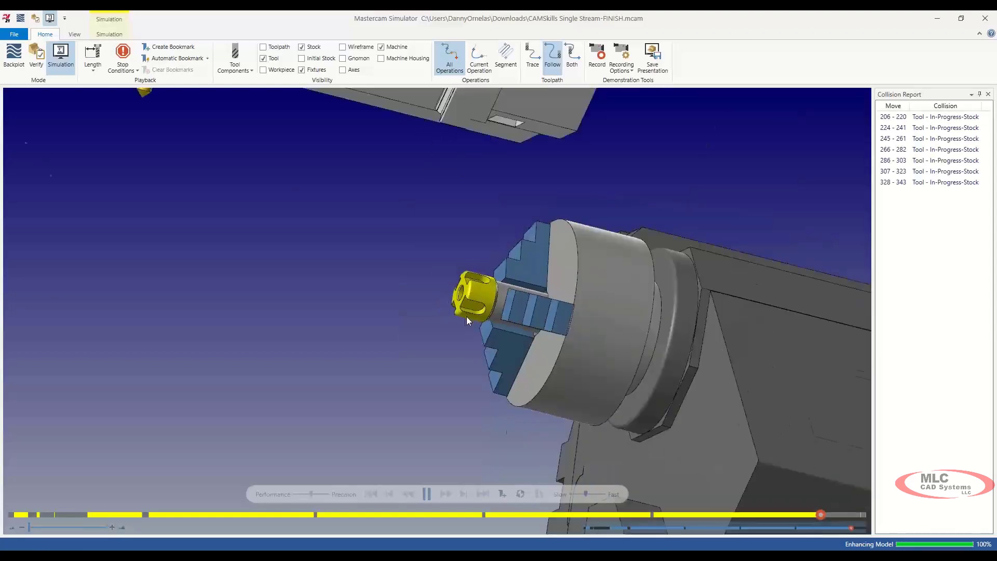
scroll(467, 316, down, 8)
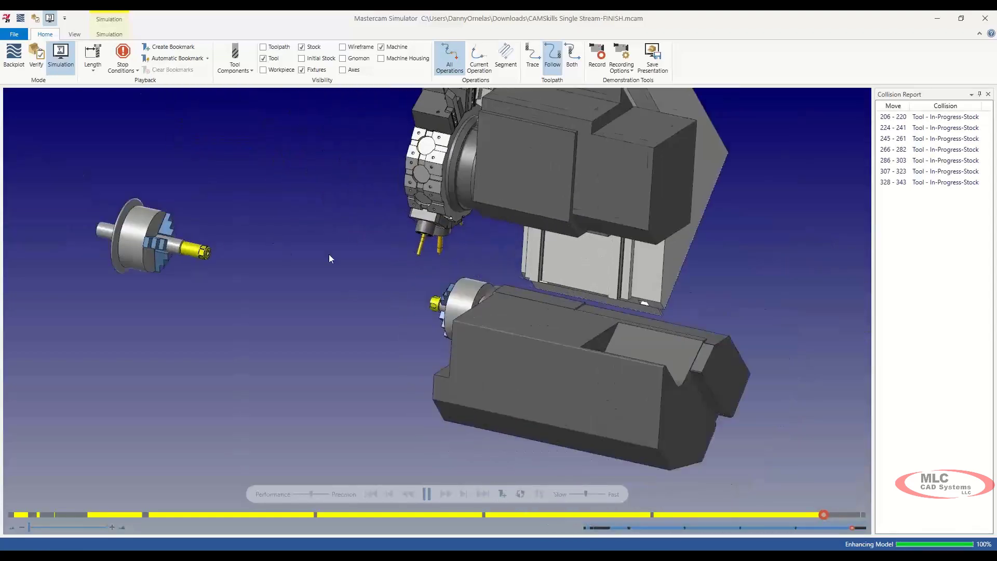
Watch the drilling on the sub spindle part and the rest of the simulation, and inspect the finished machine position at an angle
scroll(439, 309, up, 10)
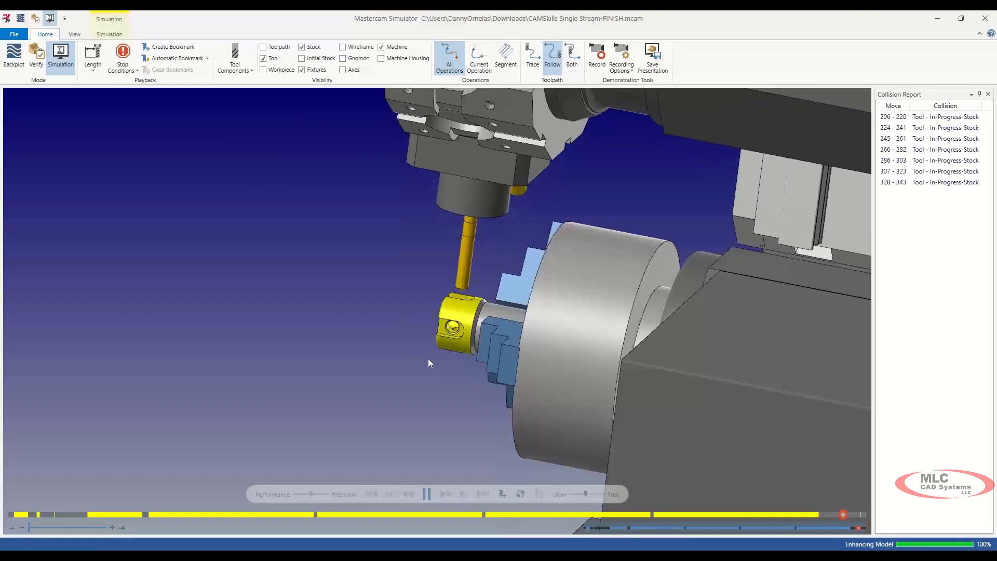
scroll(428, 358, down, 4)
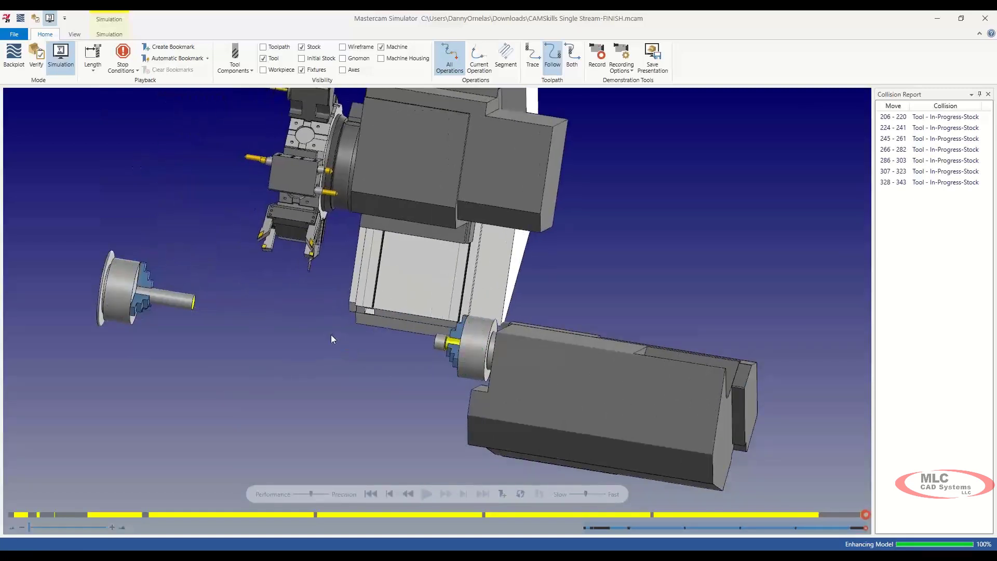
middle_drag(341, 330, 362, 325)
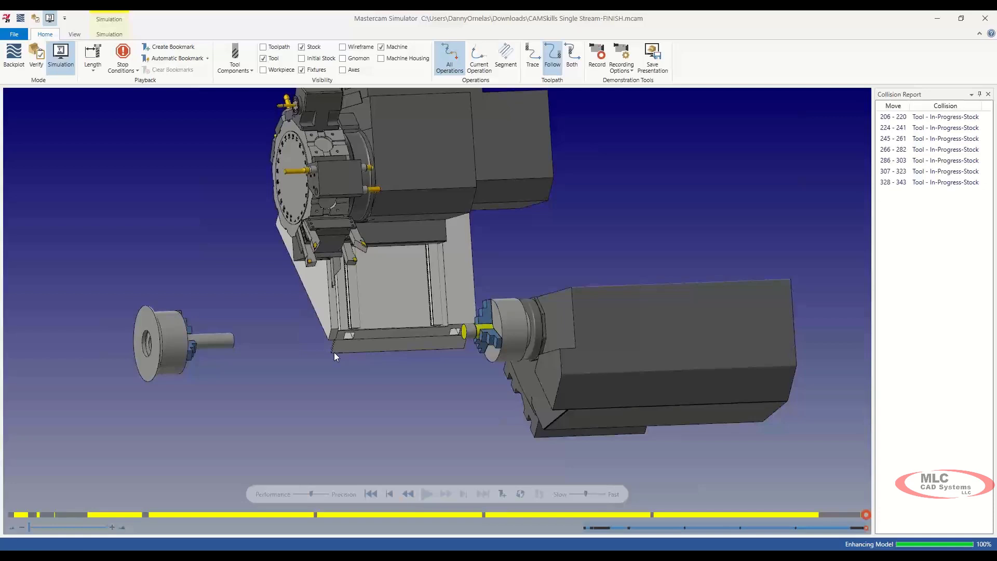
Go to the reported tool and in-progress stock collision for moves 266 - 282 and examine the contact on the main spindle bar up close
click(949, 151)
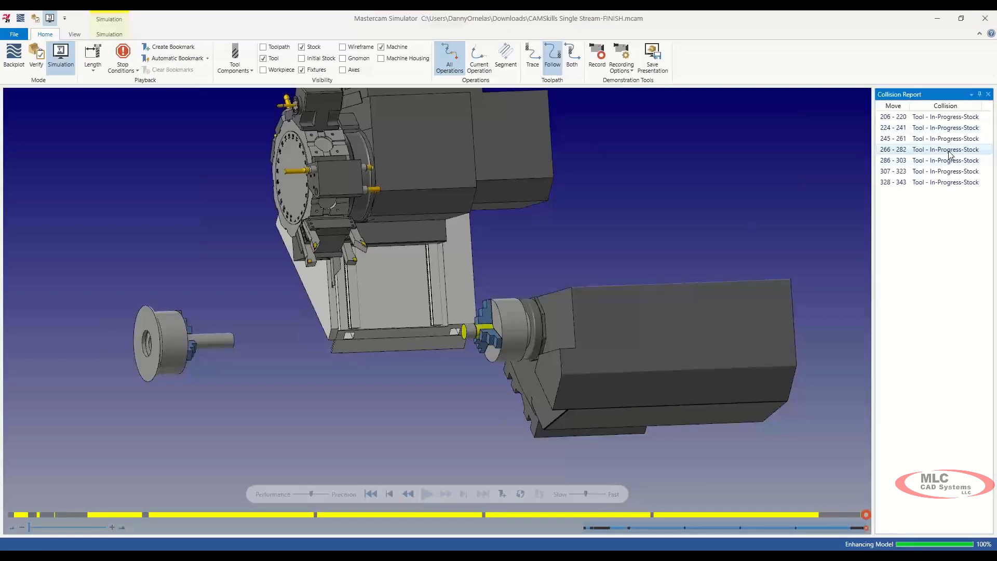
scroll(234, 326, up, 10)
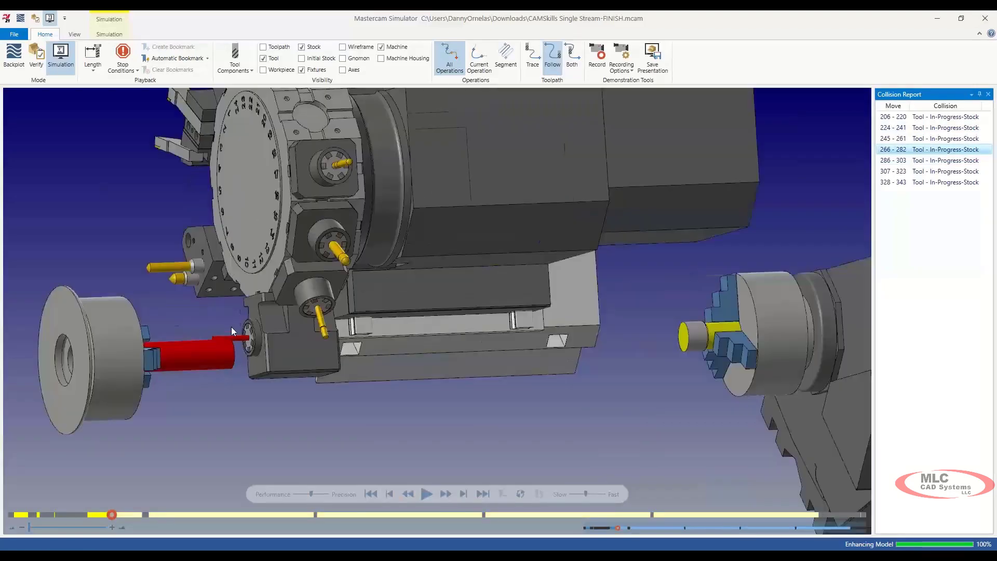
scroll(214, 358, up, 5)
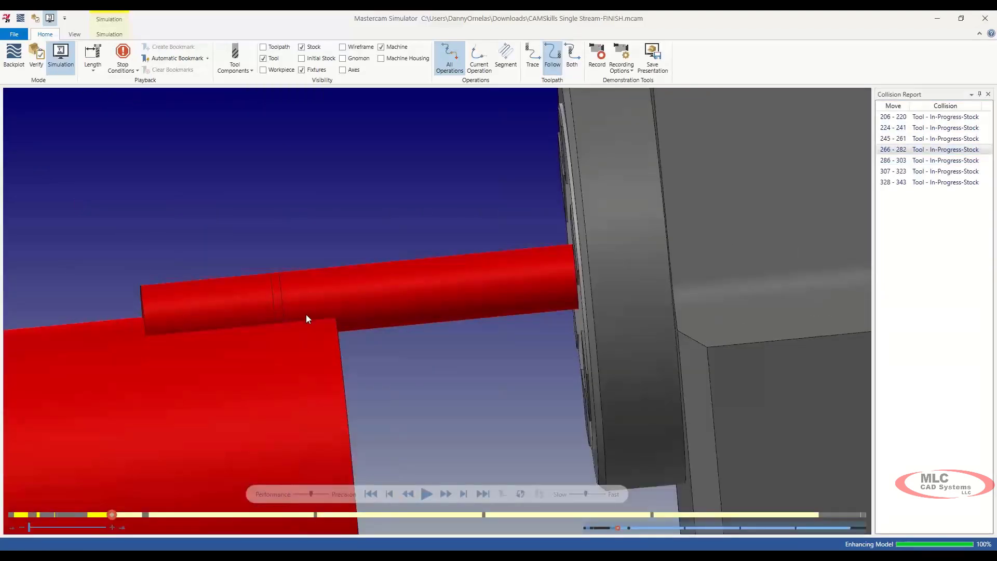
scroll(335, 332, down, 10)
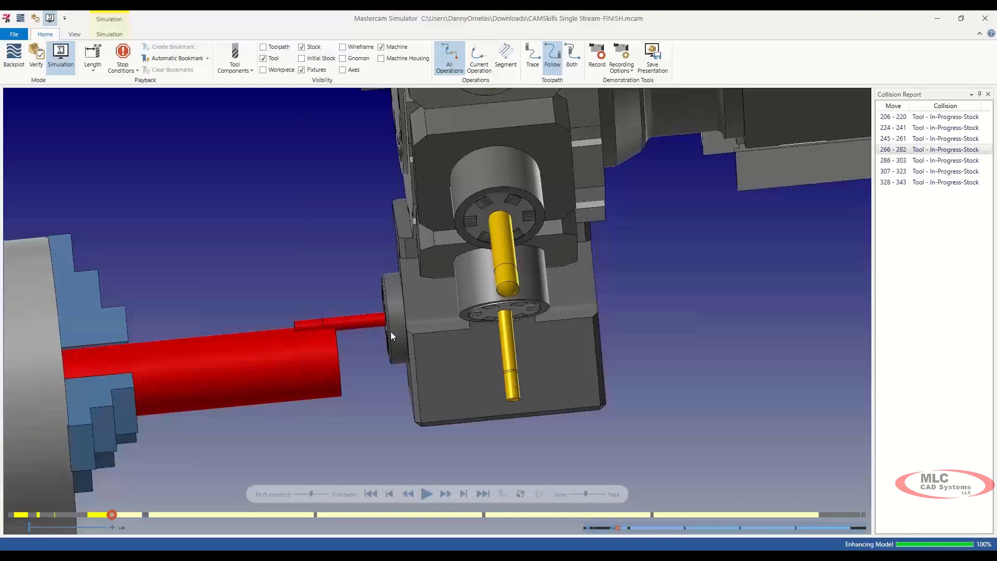
scroll(383, 341, down, 3)
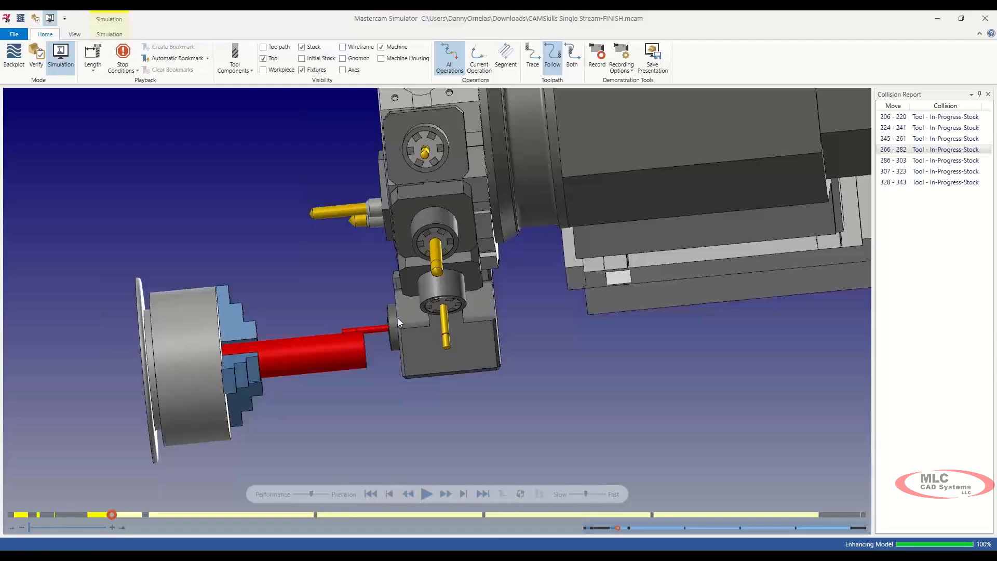
Examine the collision position of the turret, main spindle stock and sub spindle from several angles and in a whole-machine view
scroll(399, 317, down, 3)
mouse_move(399, 316)
middle_down()
mouse_move(392, 289)
mouse_move(401, 344)
mouse_move(389, 307)
middle_up()
scroll(394, 308, up, 5)
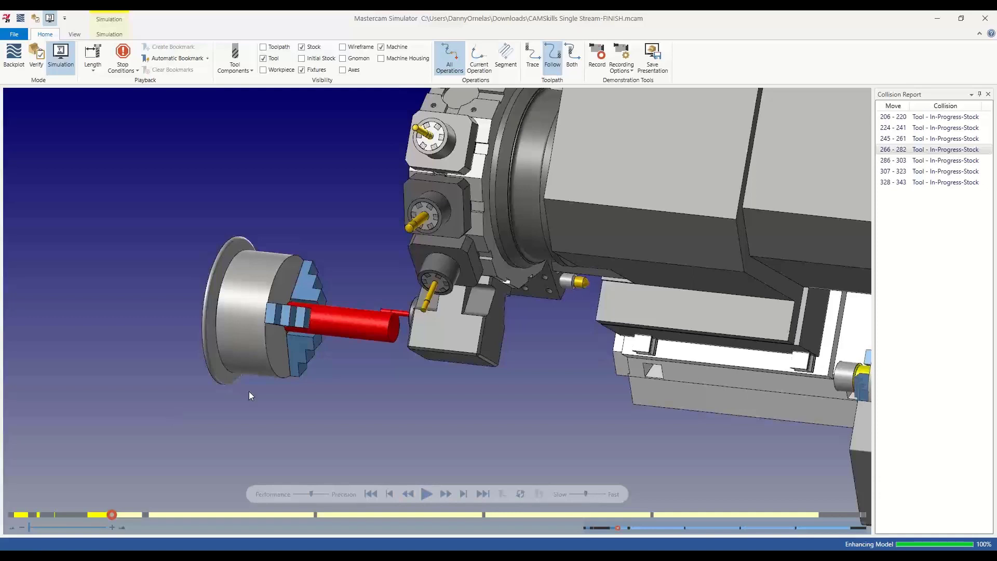
scroll(345, 387, down, 5)
middle_drag(345, 387, 358, 349)
scroll(357, 349, up, 5)
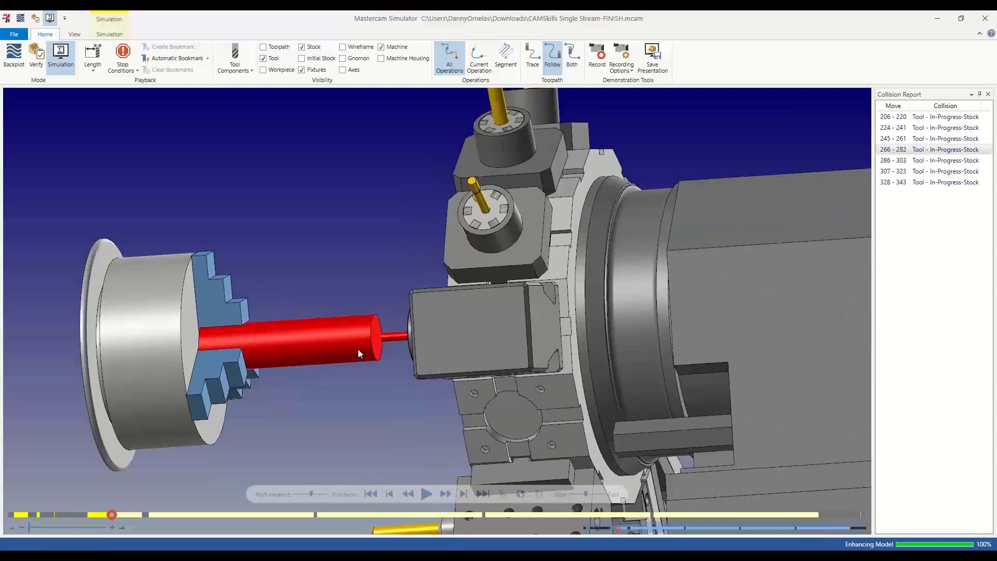
scroll(357, 349, down, 3)
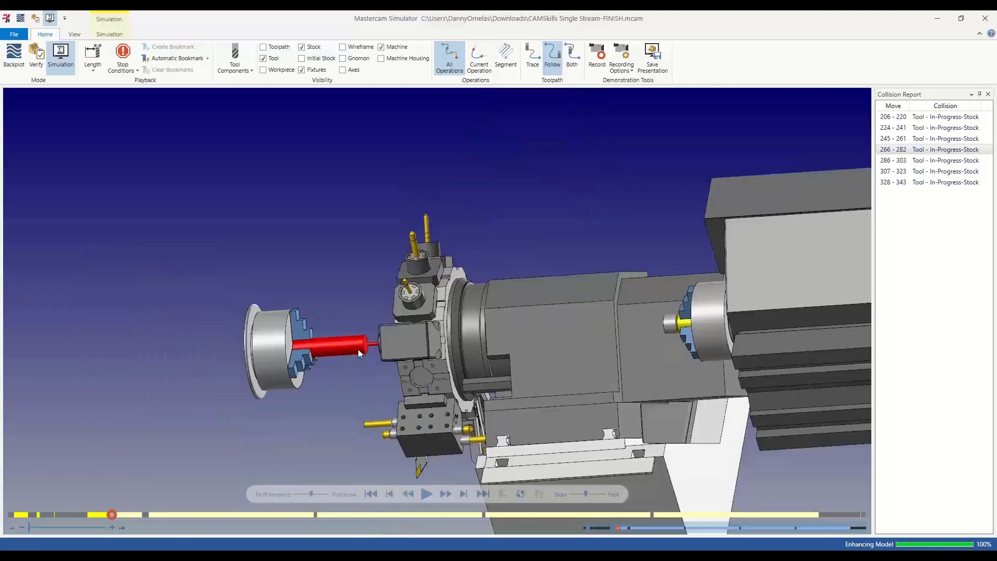
middle_drag(365, 365, 366, 373)
scroll(366, 373, down, 5)
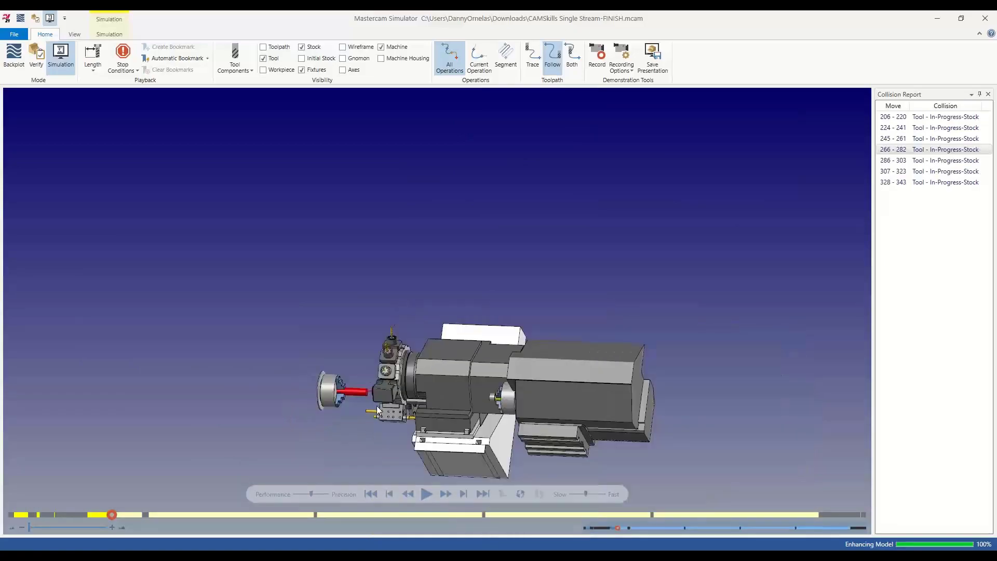
scroll(376, 407, up, 4)
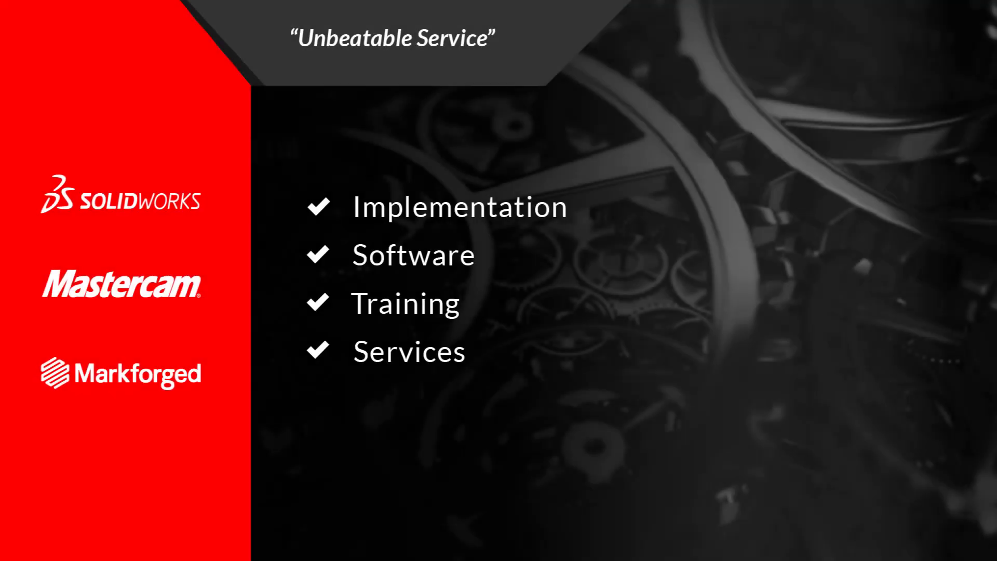